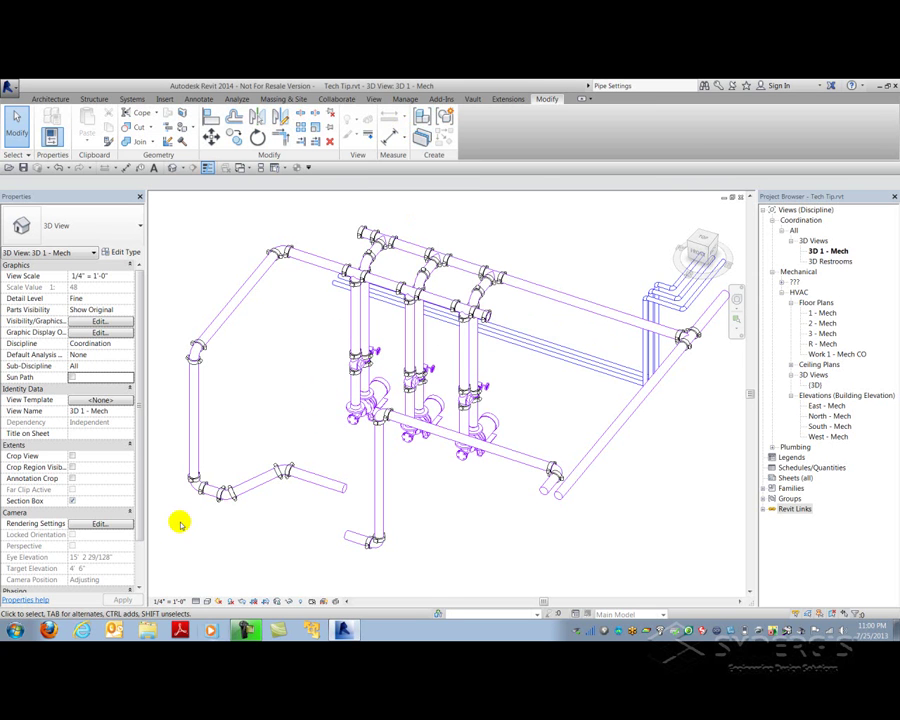
Create an assembly named CHWR - 01 from the open-ended 4" chilled water pipe at the end of the lower run
scroll(180, 522, "up", 6)
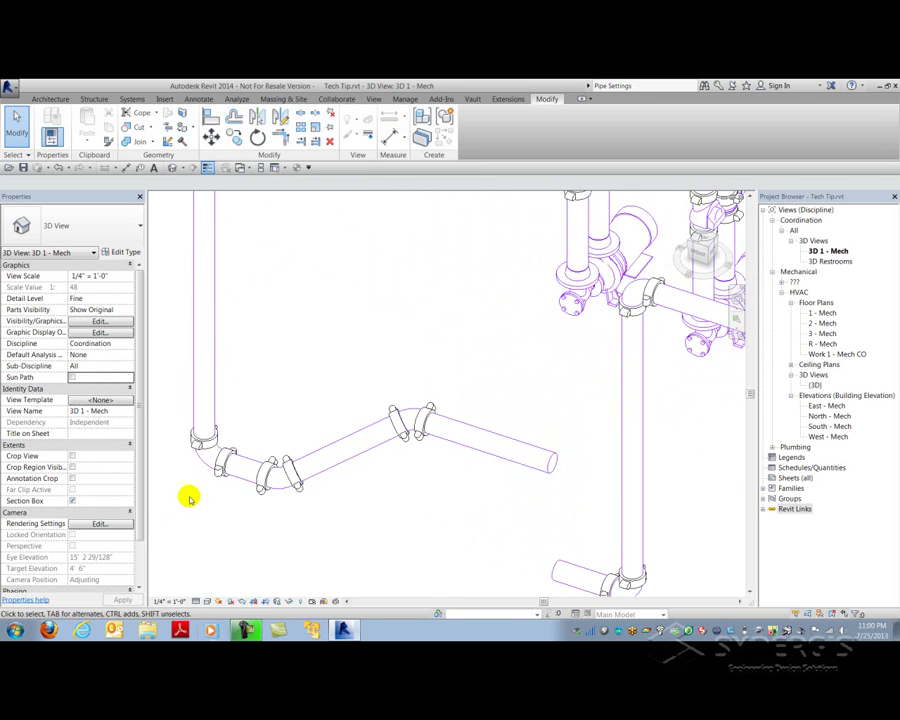
scroll(189, 497, "up", 2)
middle_click_drag(519, 470, 532, 436, "shift")
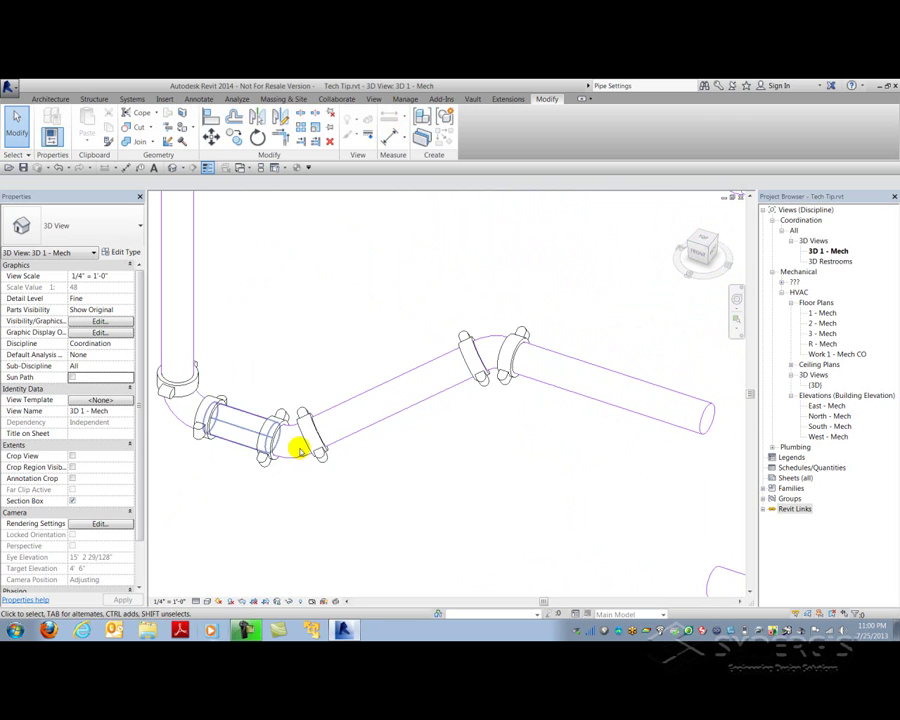
left_click(580, 395)
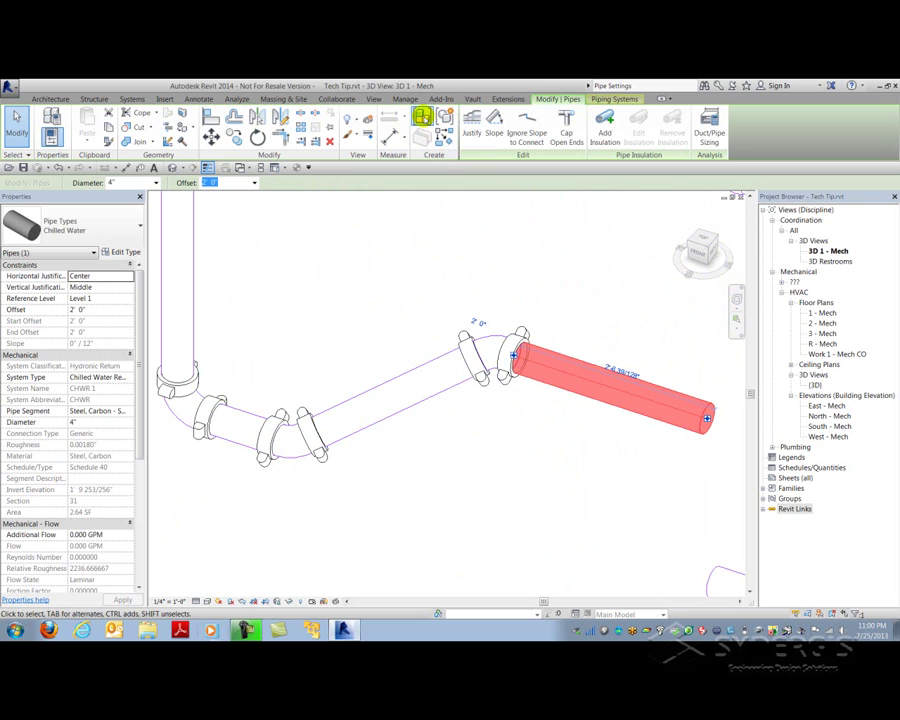
left_click(421, 117)
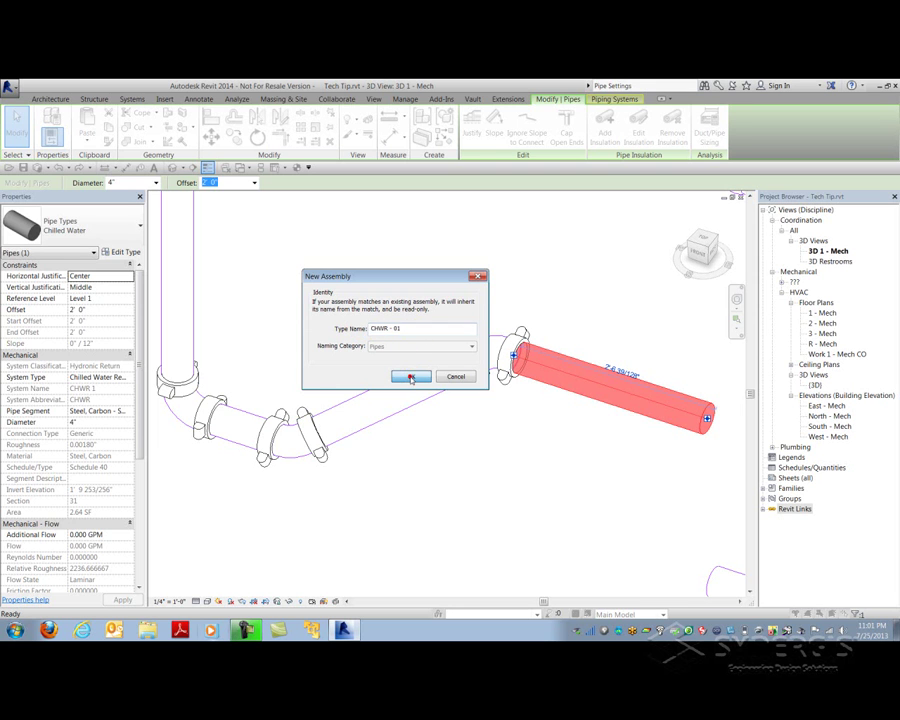
left_click(411, 377)
left_click(470, 443)
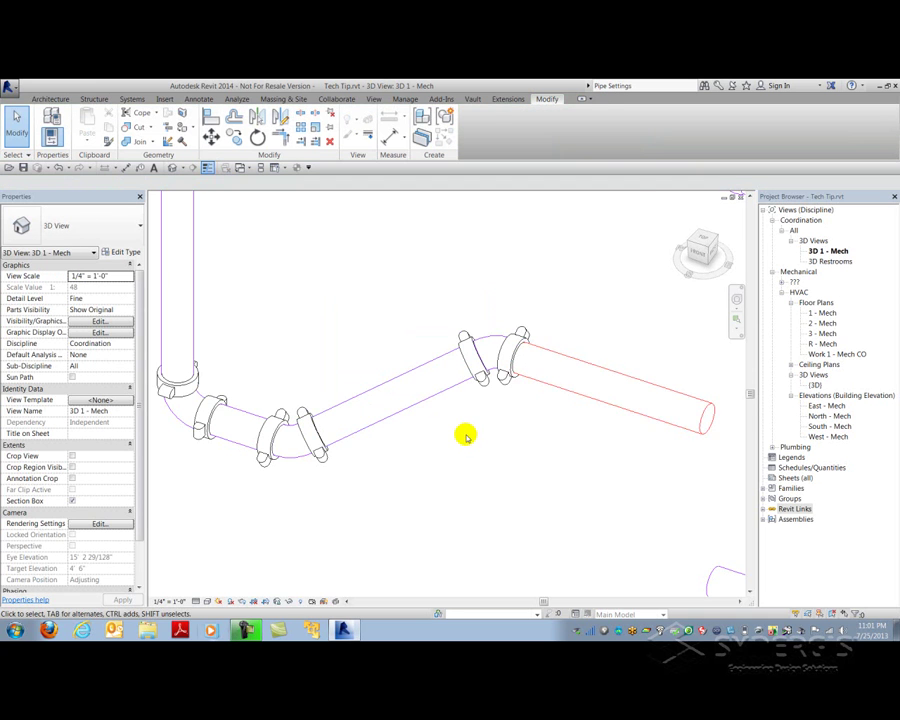
Examine the view's Spool filters, showing only checked categories, and review the category and Type Name rule of Spool 01
scroll(468, 440, "down", 2)
middle_click_drag(487, 443, 441, 435)
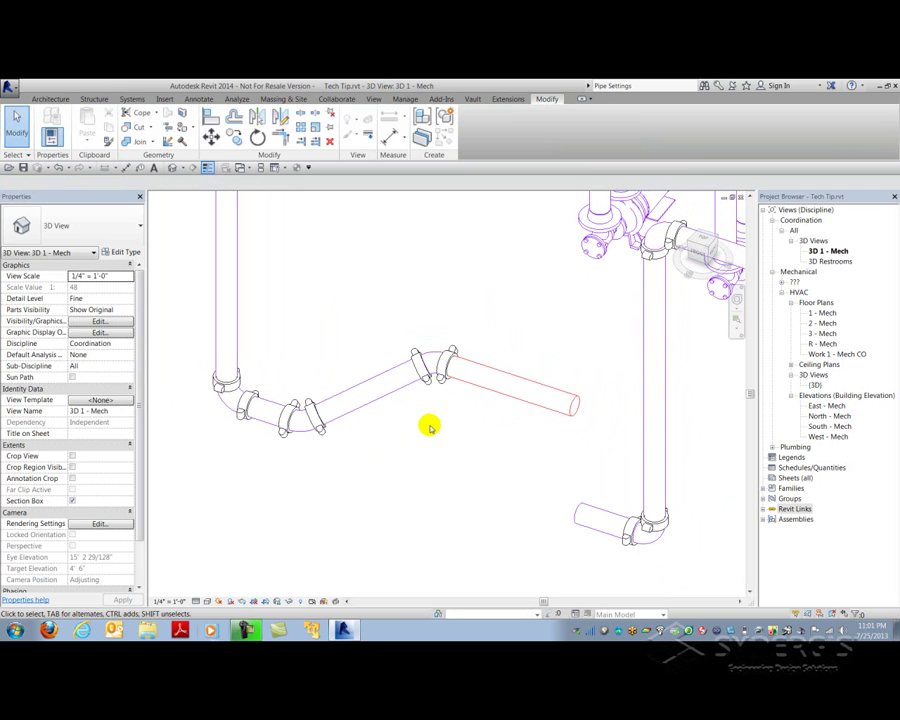
left_click(117, 321)
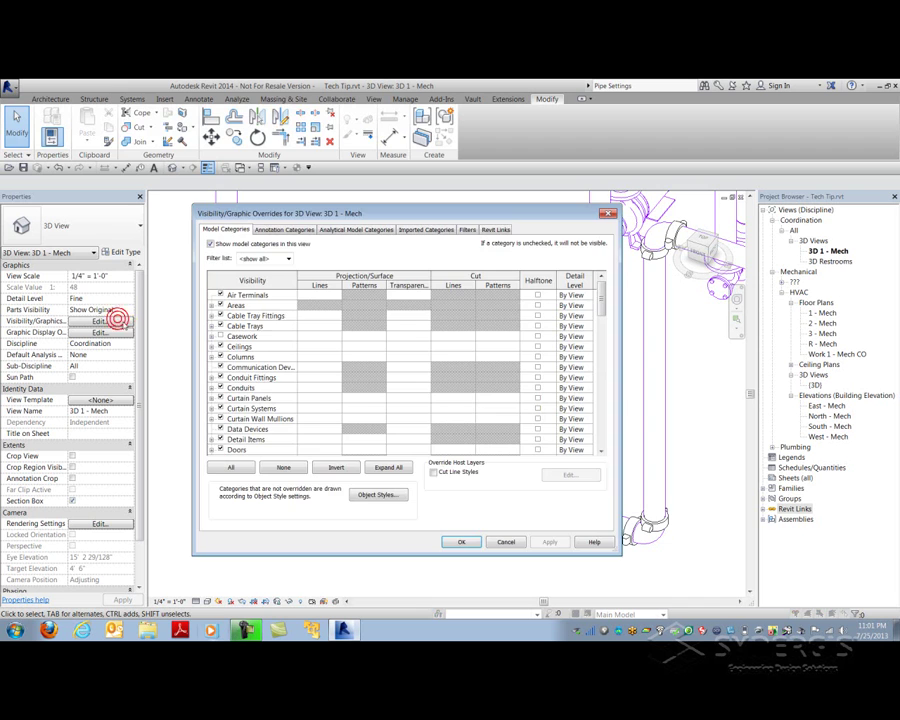
left_click(466, 230)
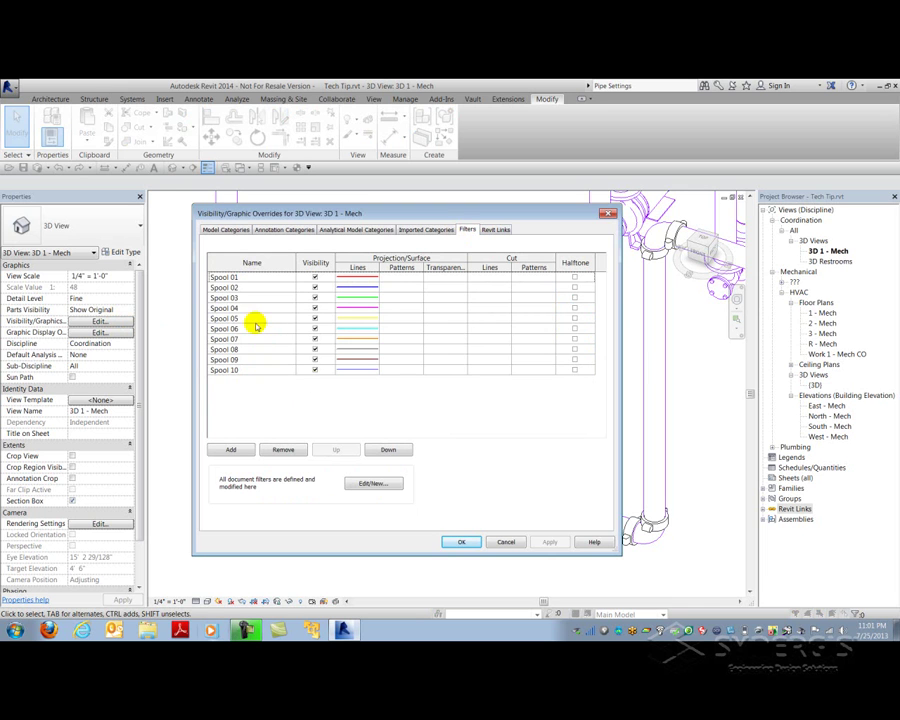
left_click(367, 483)
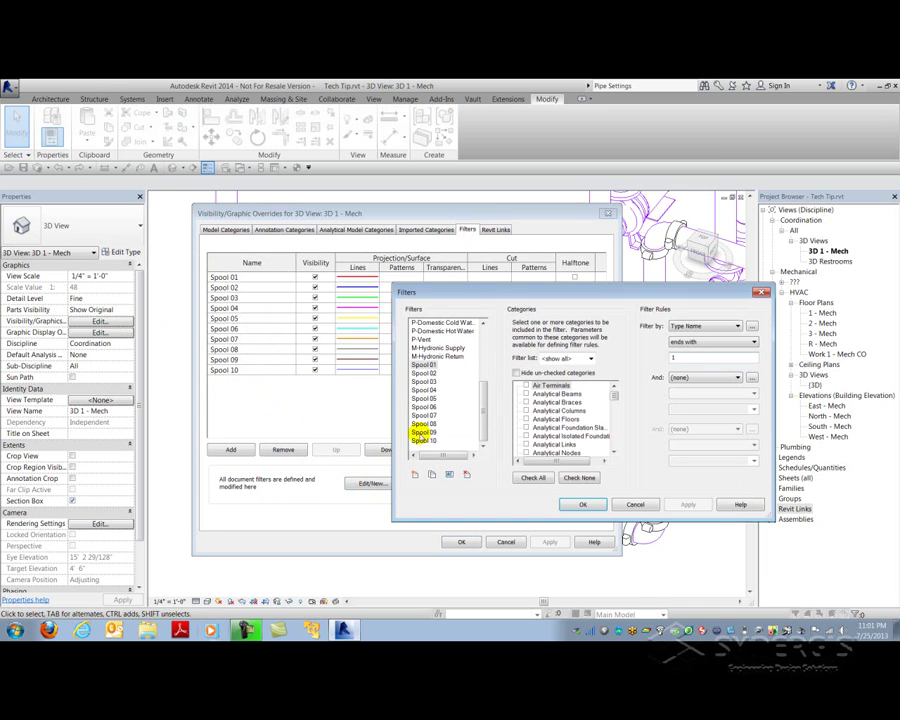
left_click_drag(438, 296, 397, 299)
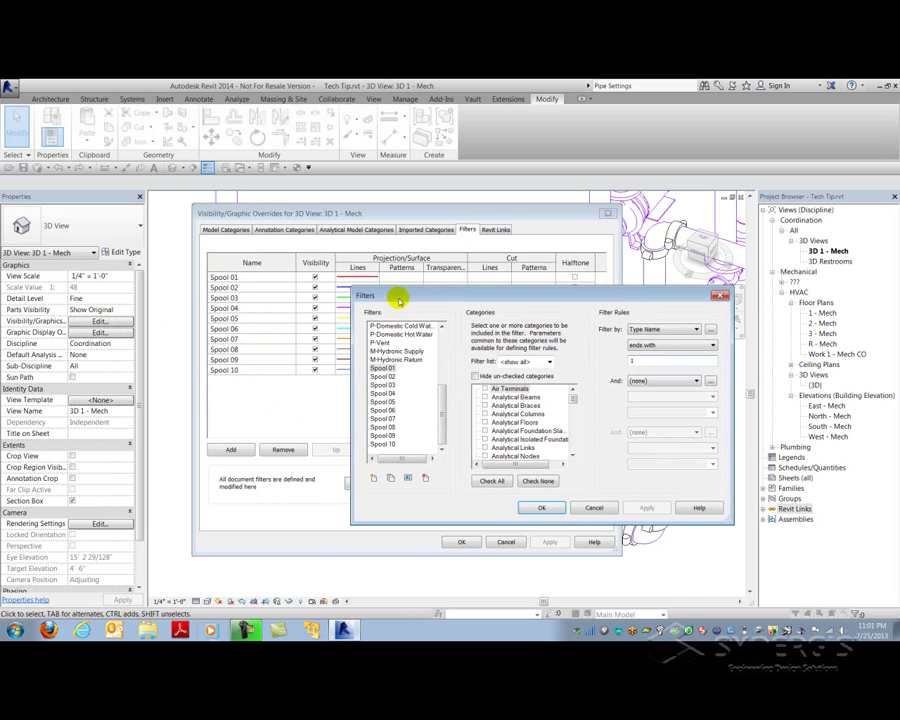
left_click(476, 376)
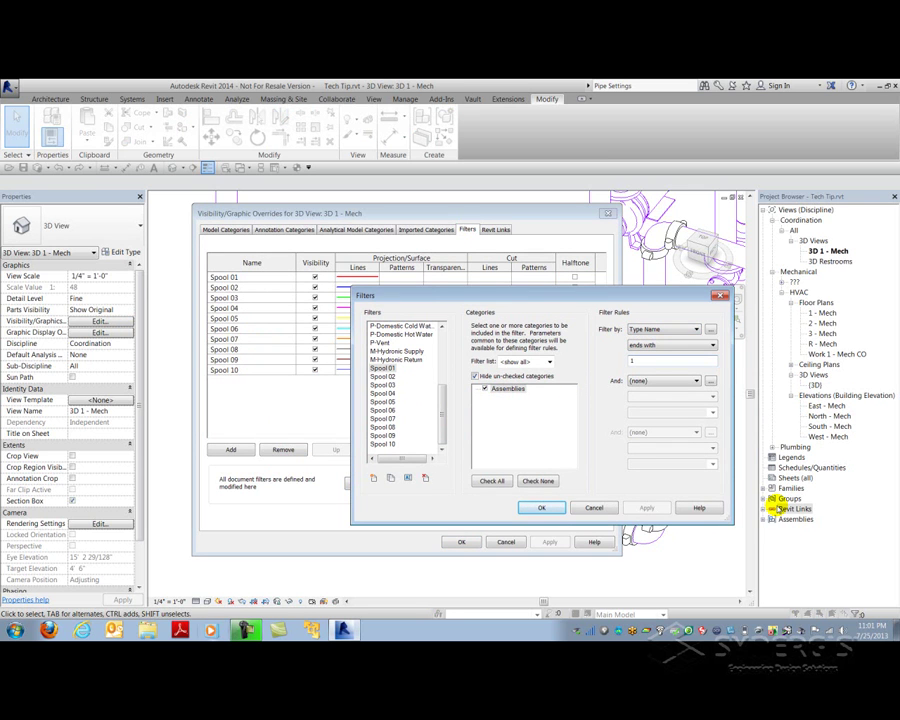
left_click(647, 345)
left_click(633, 361)
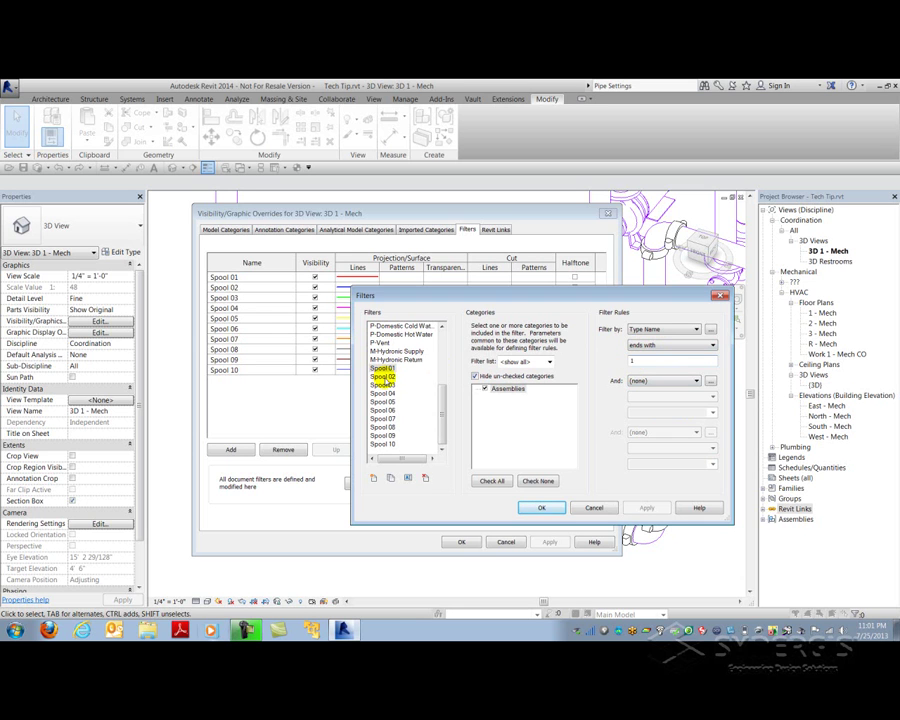
Compare the rule values of the other Spool filters with Spool 01, then cancel out of the filter and visibility settings
left_click(383, 377)
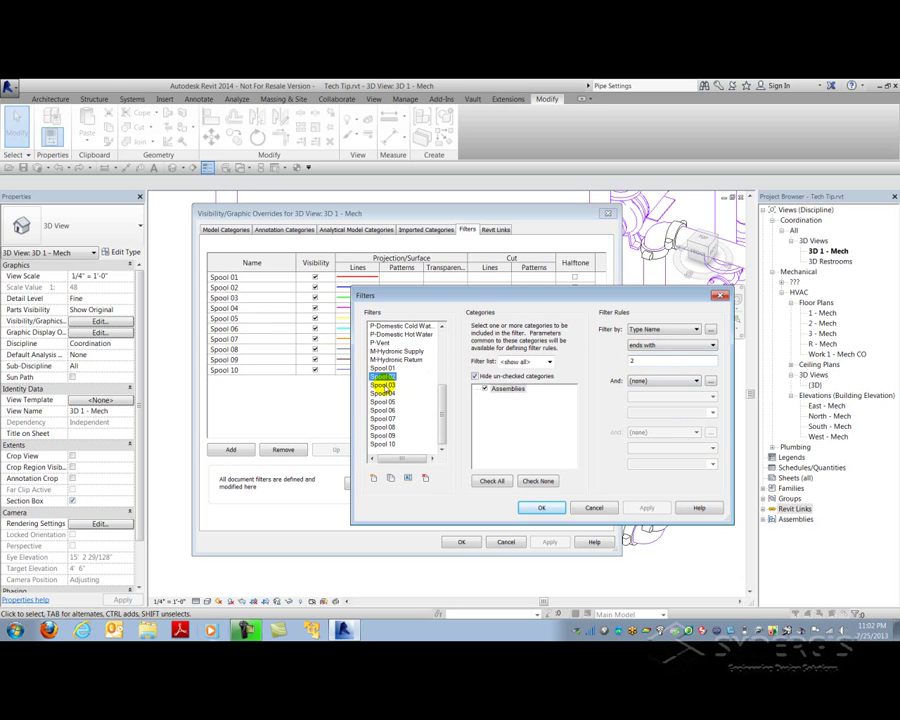
left_click(383, 386)
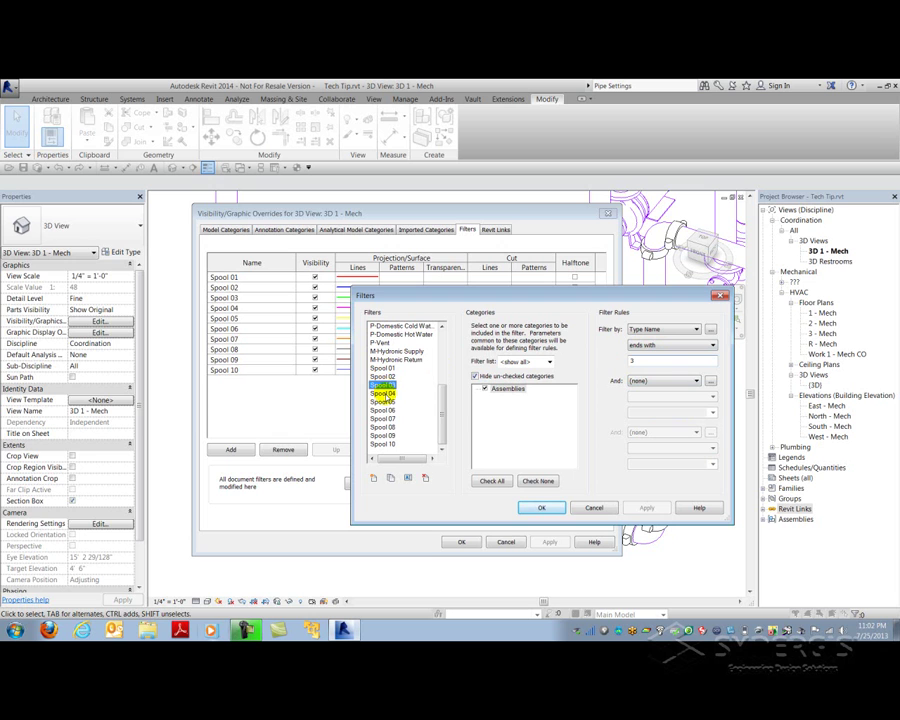
left_click(384, 401)
left_click(385, 444)
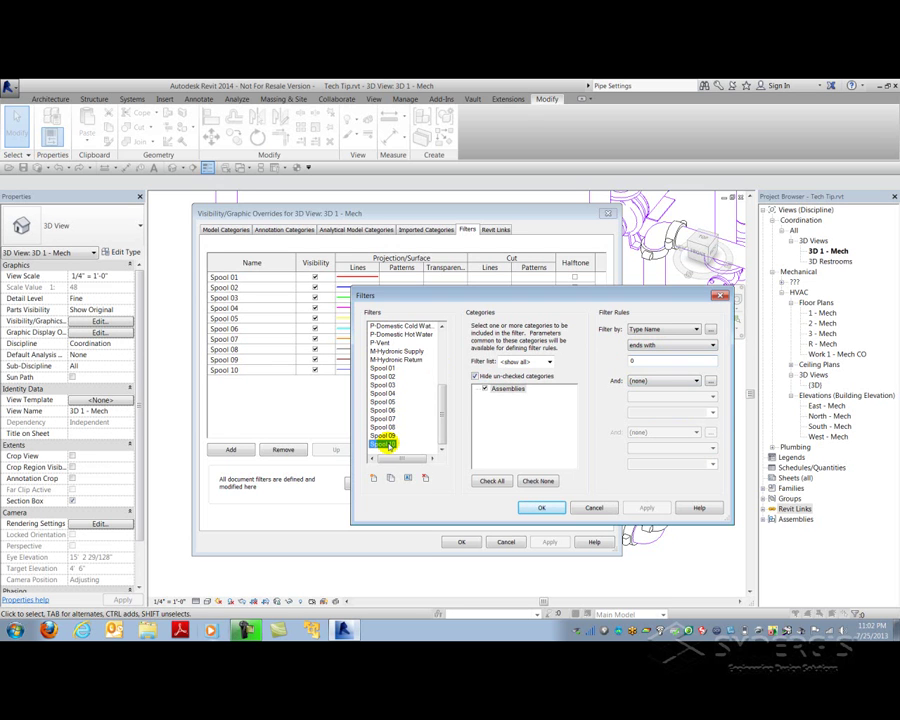
left_click(386, 368)
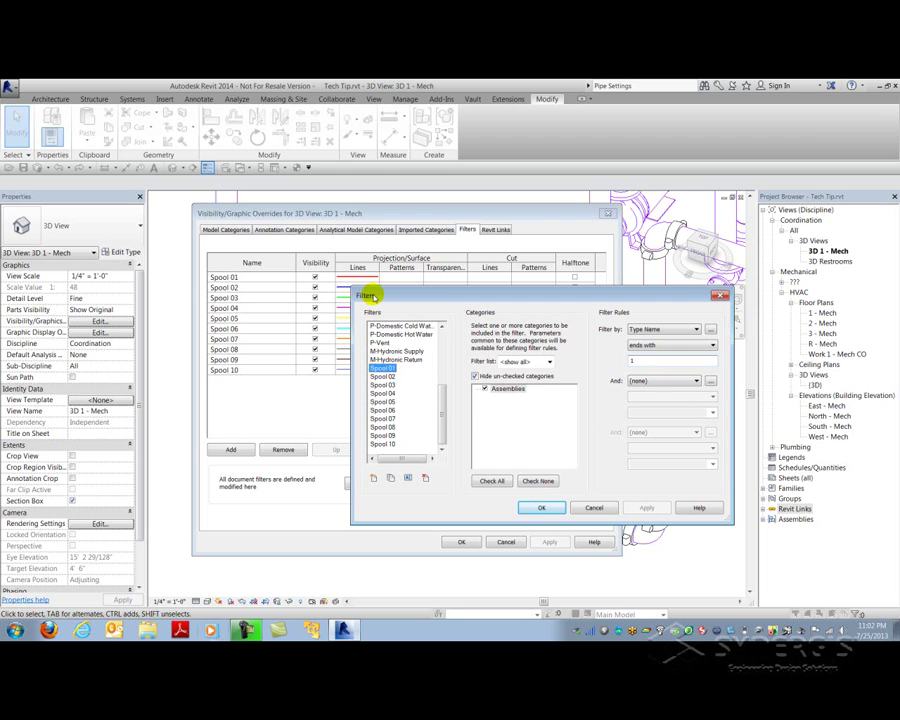
left_click_drag(368, 295, 408, 292)
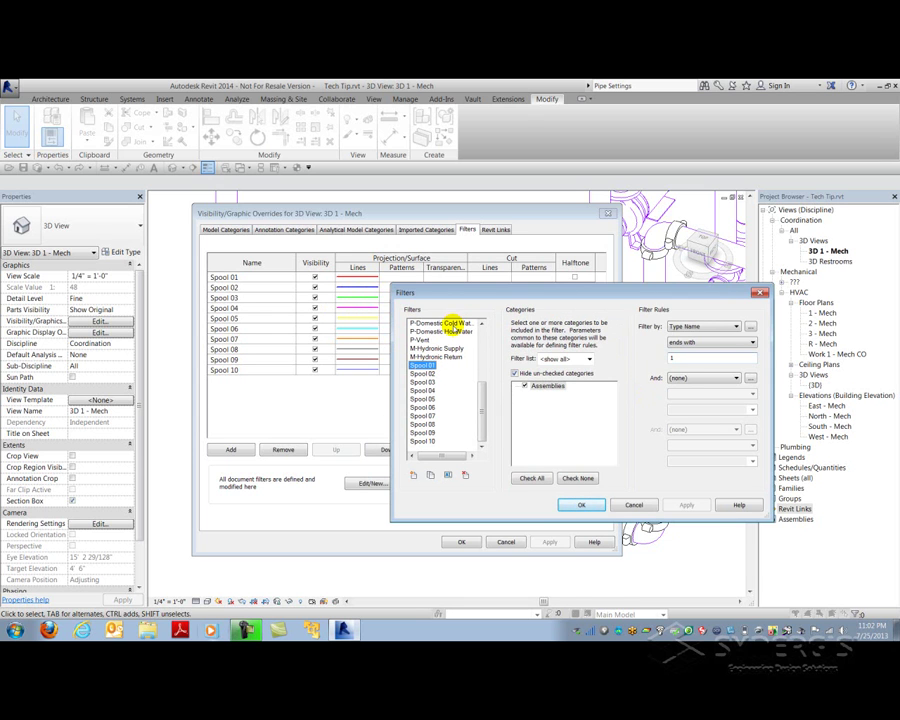
left_click(632, 504)
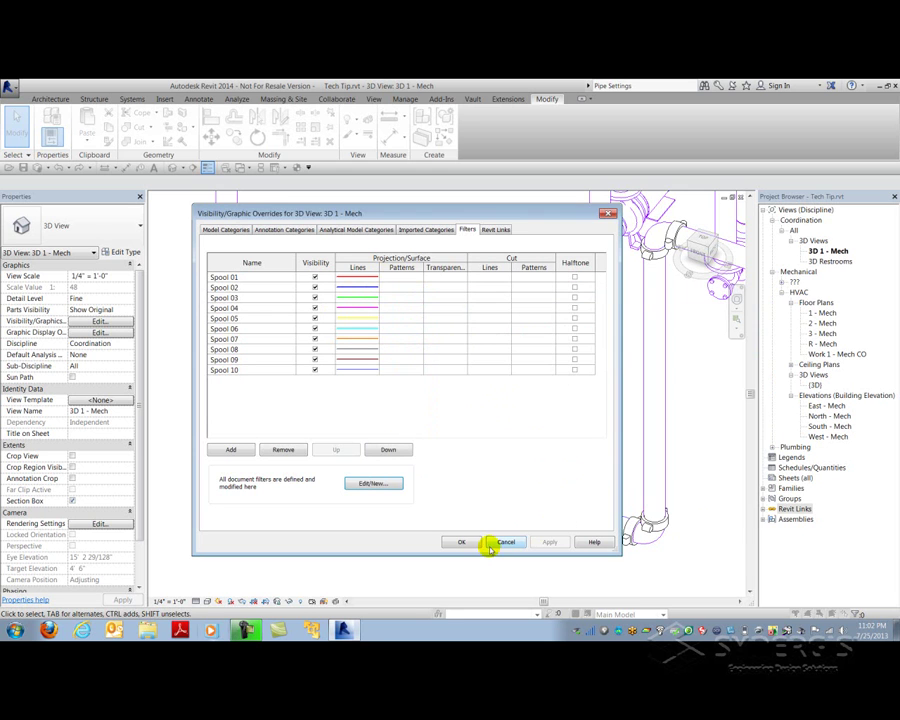
left_click(506, 541)
Edit the CHWR - 01 assembly and add the adjoining elbow, its couplings and the diagonal pipe
middle_click_drag(352, 436, 425, 480)
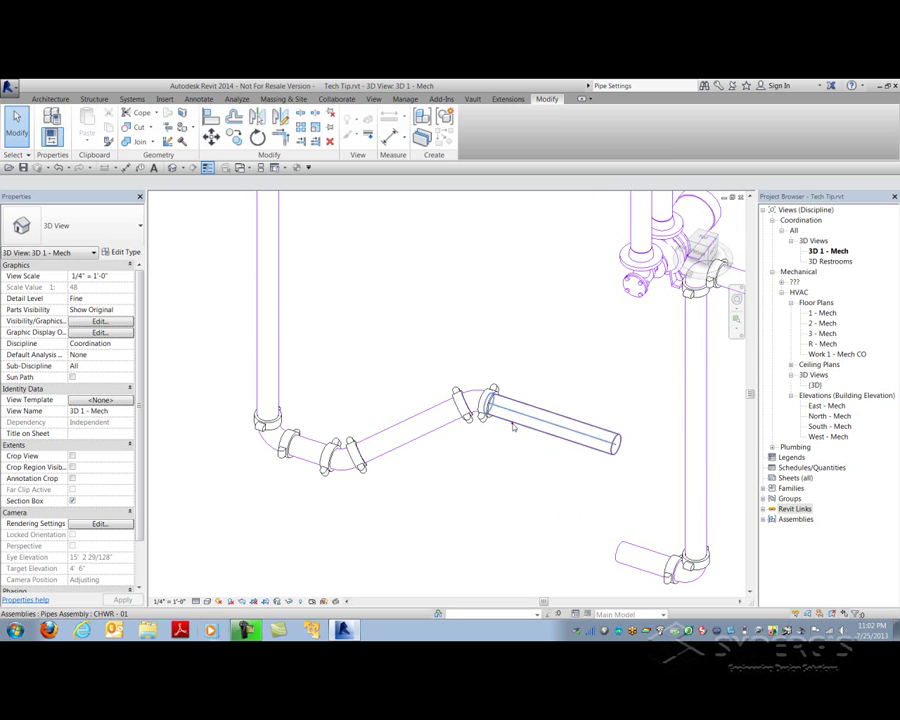
left_click(512, 426)
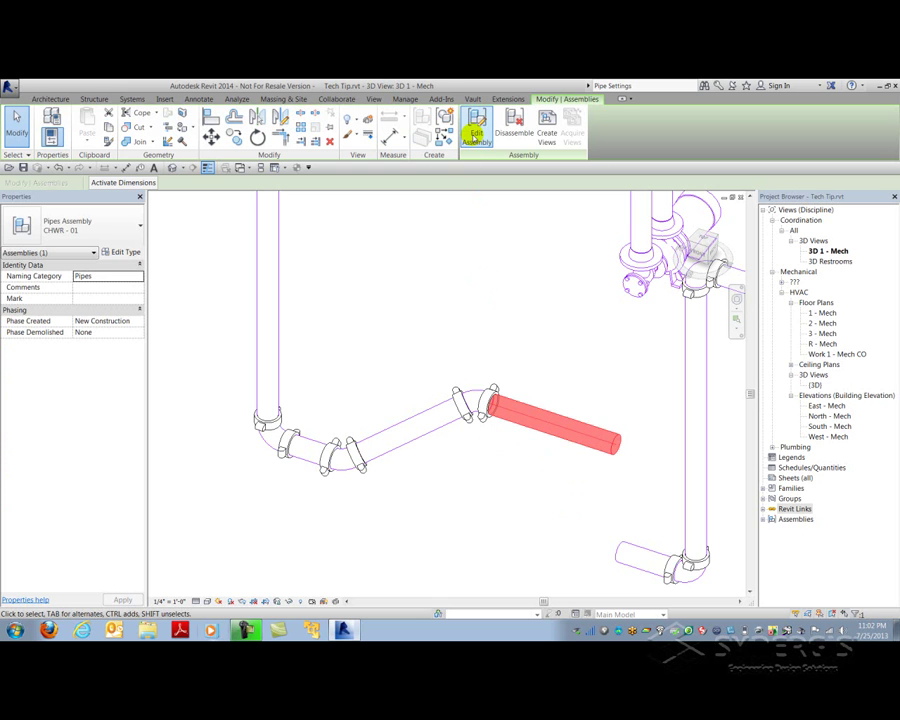
left_click(476, 134)
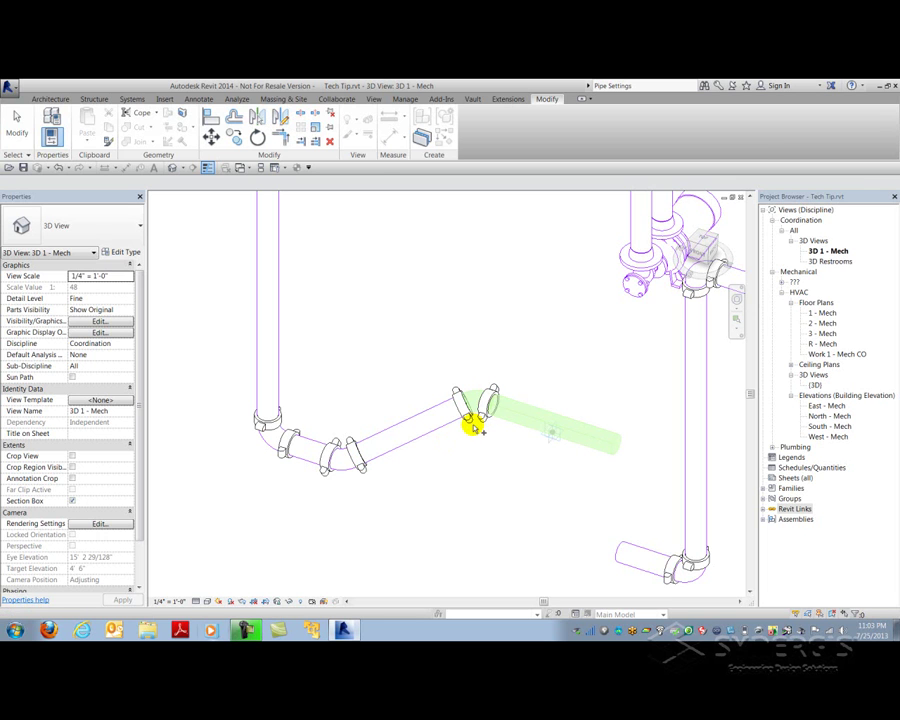
left_click(467, 422)
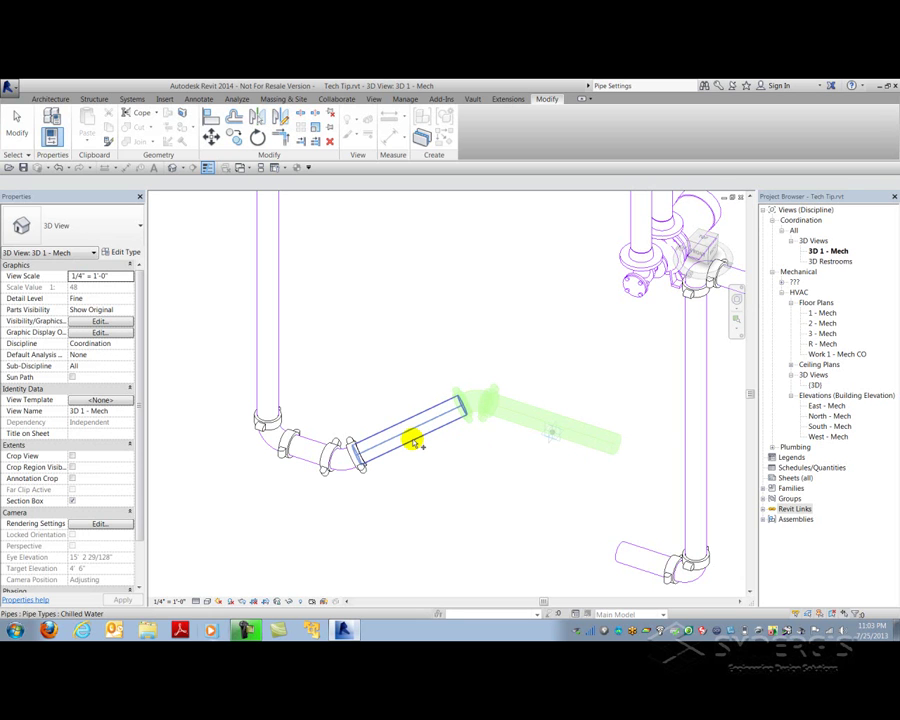
left_click(412, 440)
key("Delete")
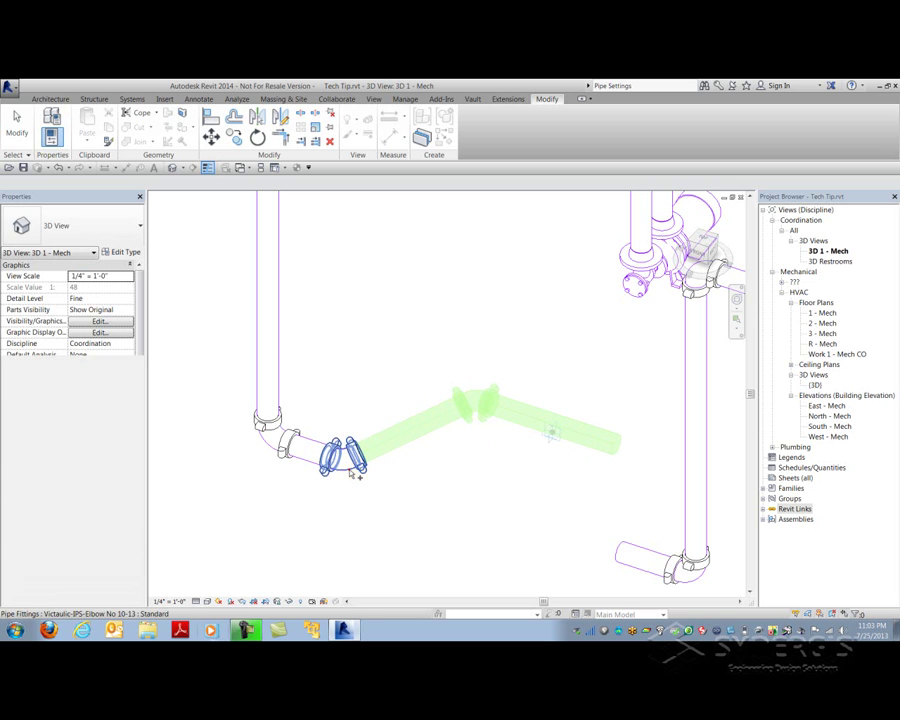
Add the next elbow, its two couplings and the short pipe beyond it to the assembly, and finish editing
left_click(352, 472)
key("Delete")
left_click(329, 478)
key("Delete")
left_click(362, 468)
key("Delete")
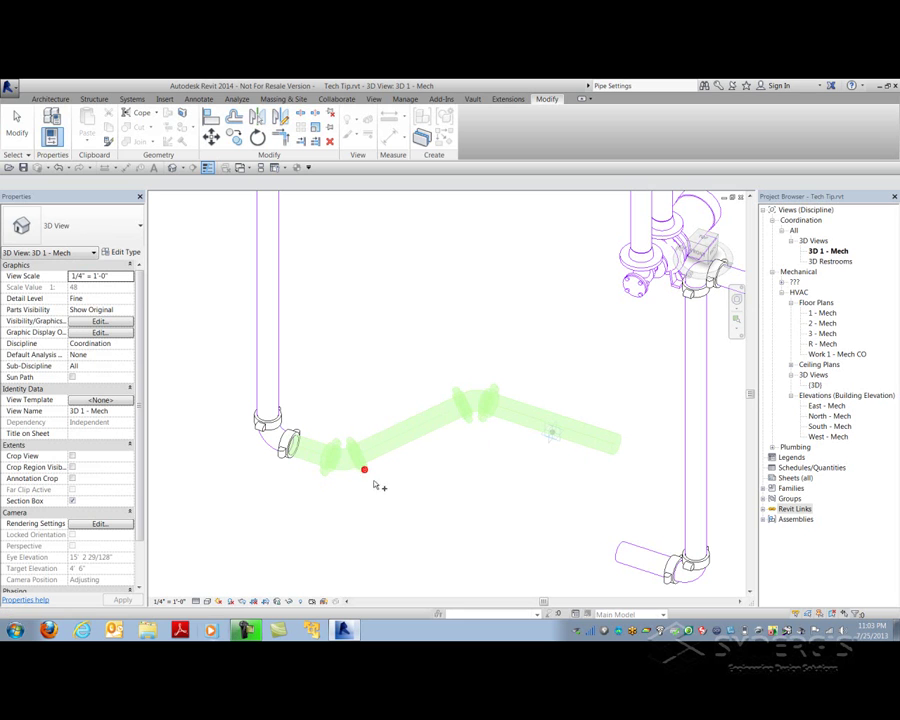
left_click(428, 330)
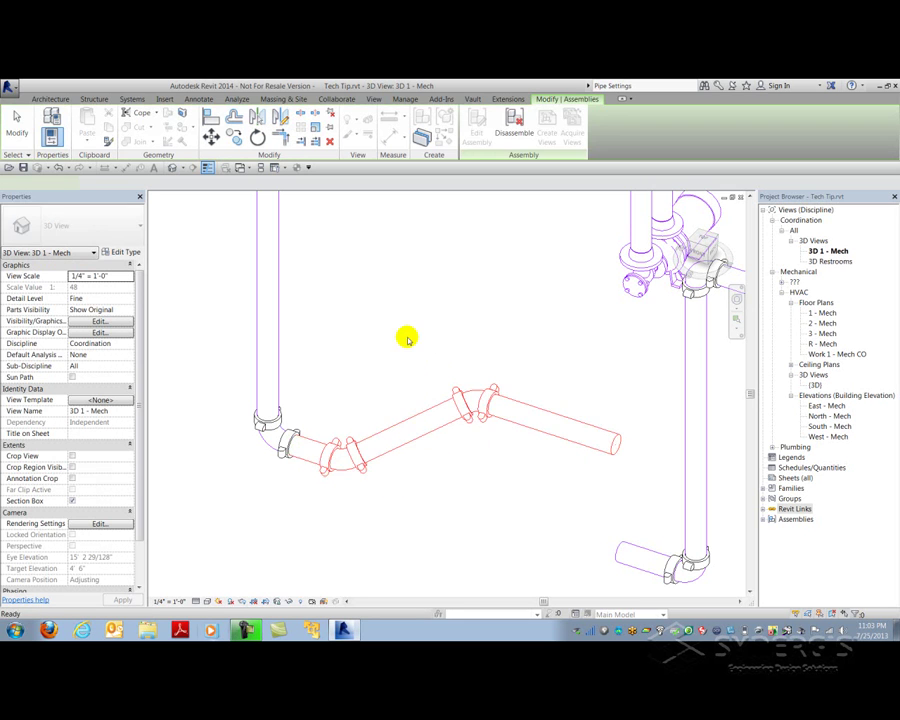
left_click(372, 385)
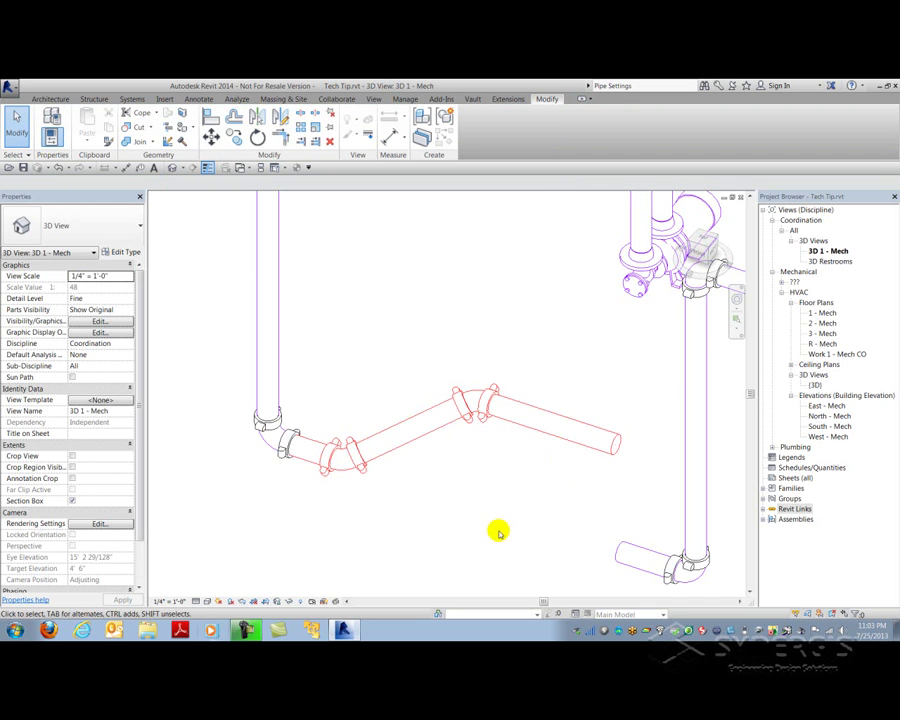
Locate the CHWR - 01 assembly in the project's assemblies list and inspect its assembly options in the model
left_click(763, 520)
left_click(793, 519)
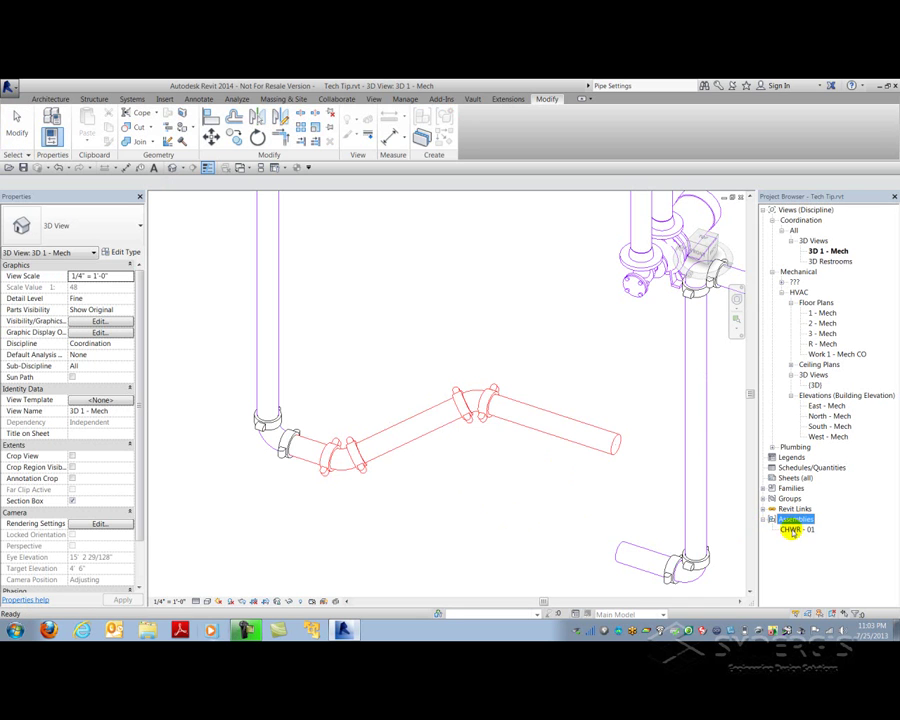
left_click(793, 529)
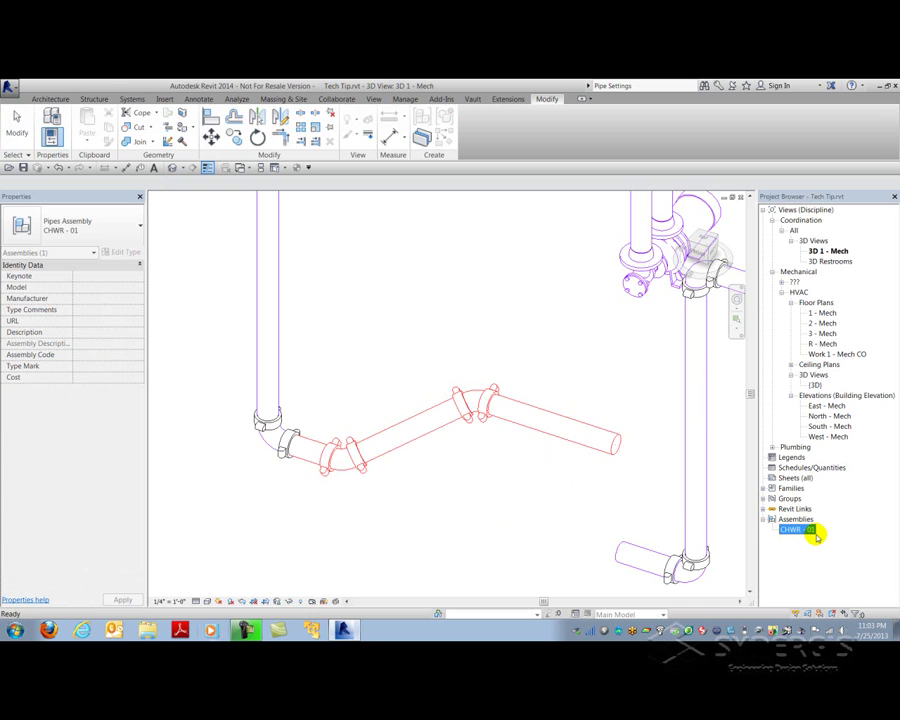
left_click(520, 460)
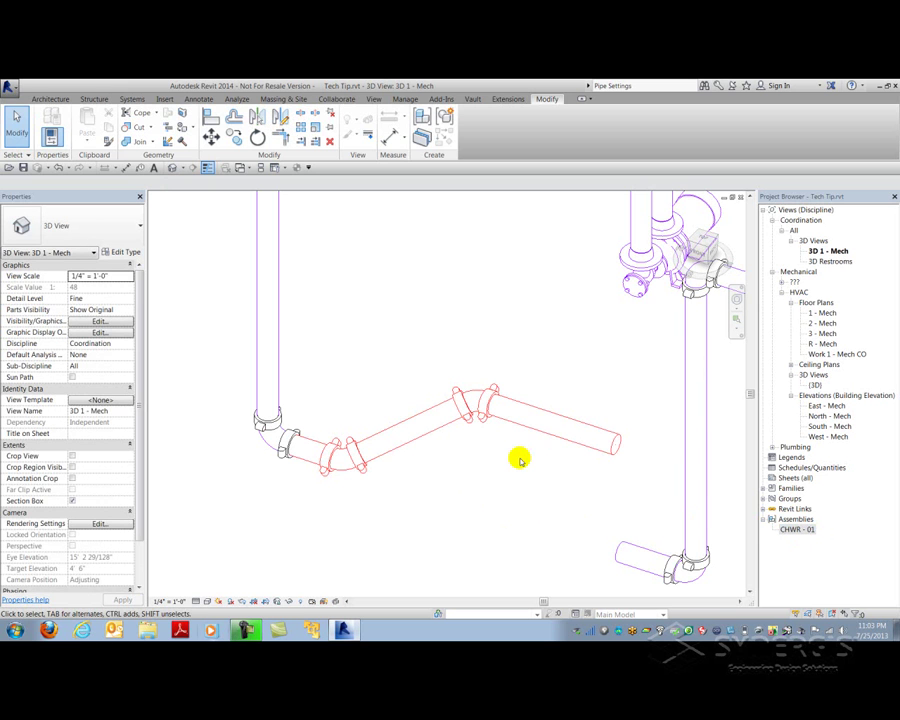
left_click(441, 428)
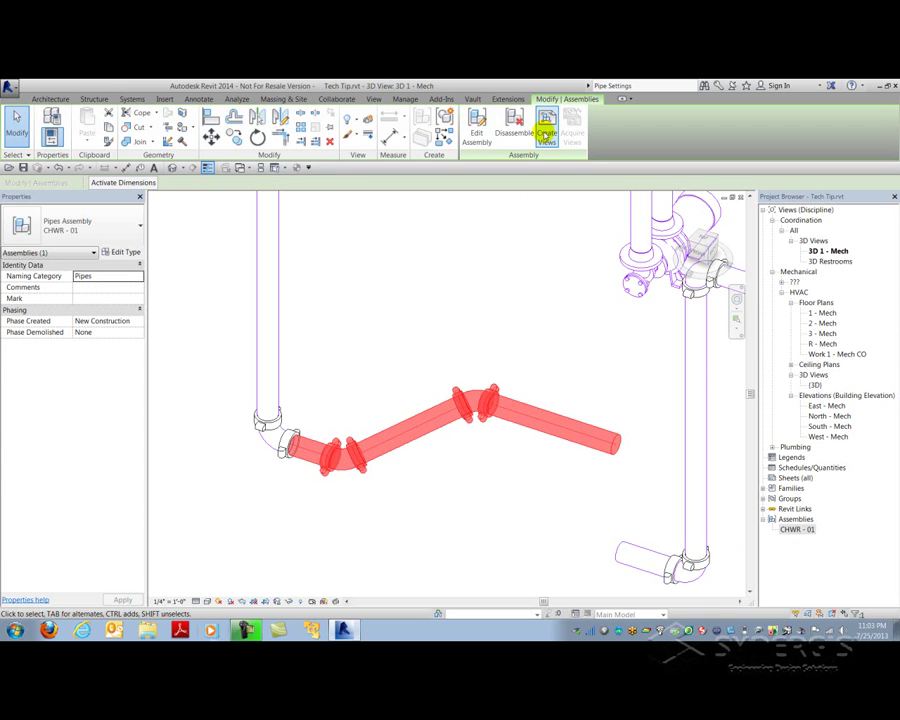
left_click(557, 274)
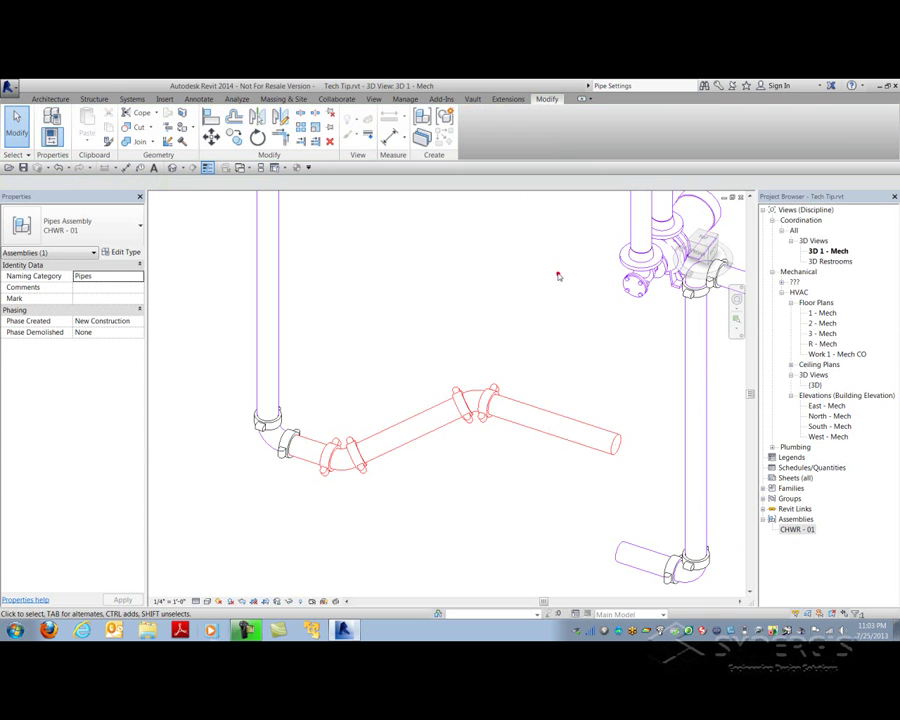
Set up assembly views for CHWR - 01 consisting of the 3D Ortho view and a sheet
left_click(797, 530)
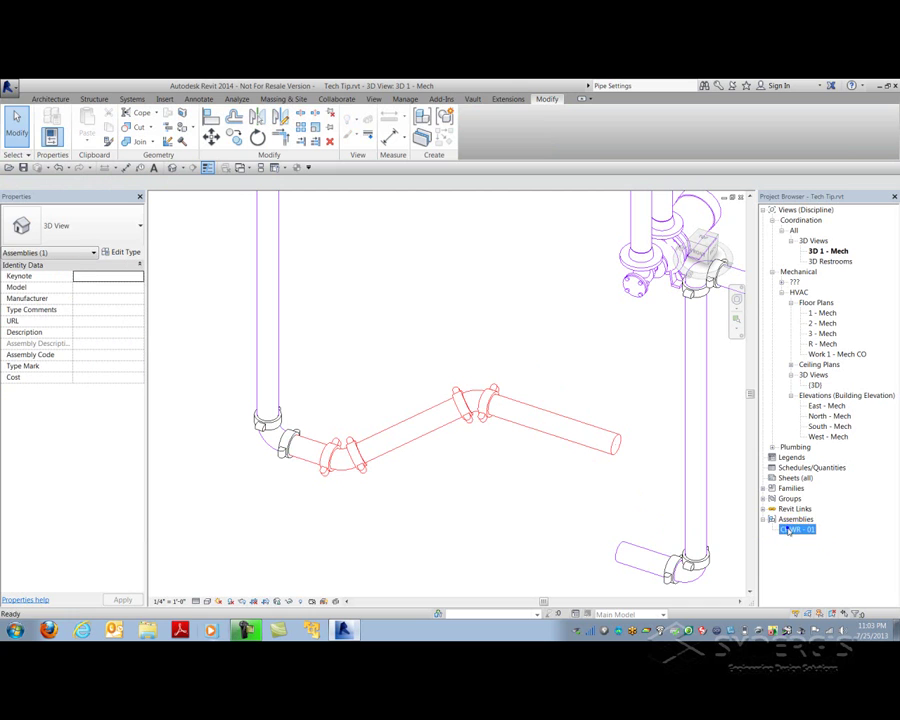
right_click(797, 530)
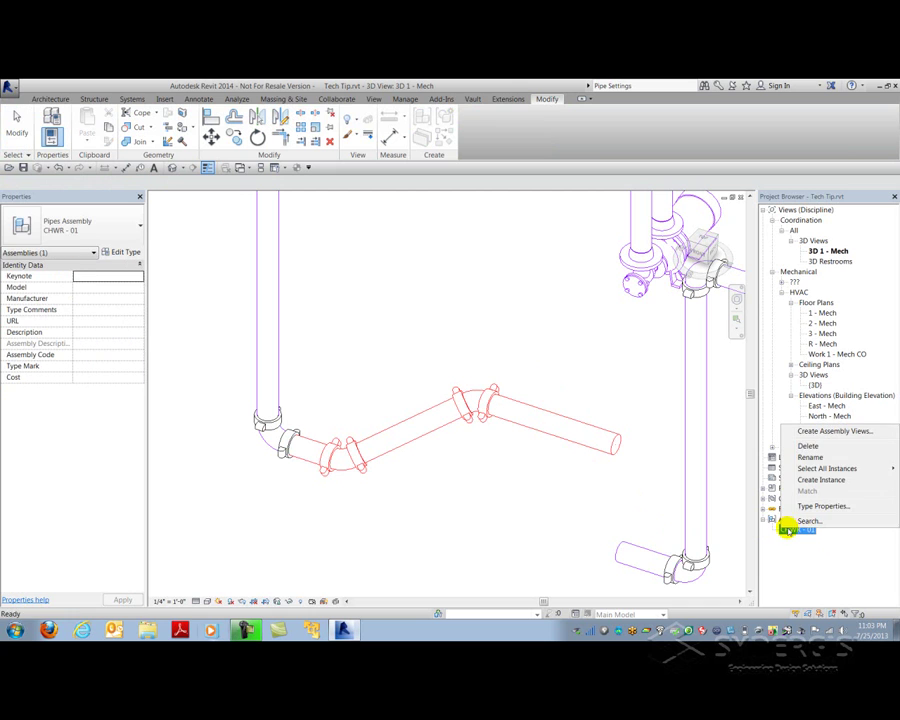
left_click(812, 432)
left_click_drag(374, 212, 484, 243)
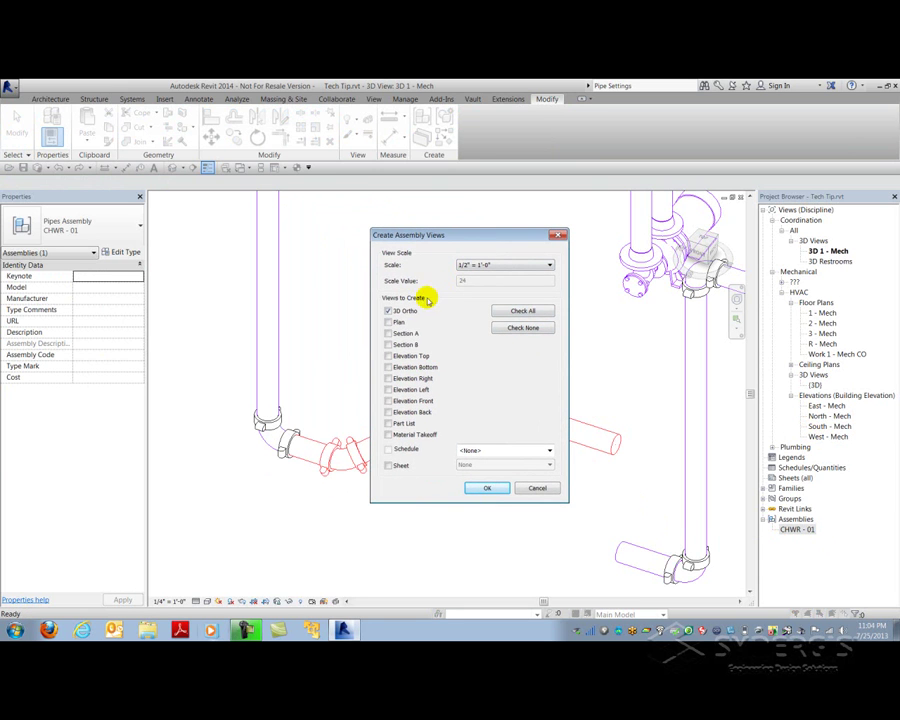
left_click(390, 466)
Load the B 11 x 17 Horizontal title block from the US Imperial Titleblocks folder for the sheet and create the assembly views
left_click(526, 466)
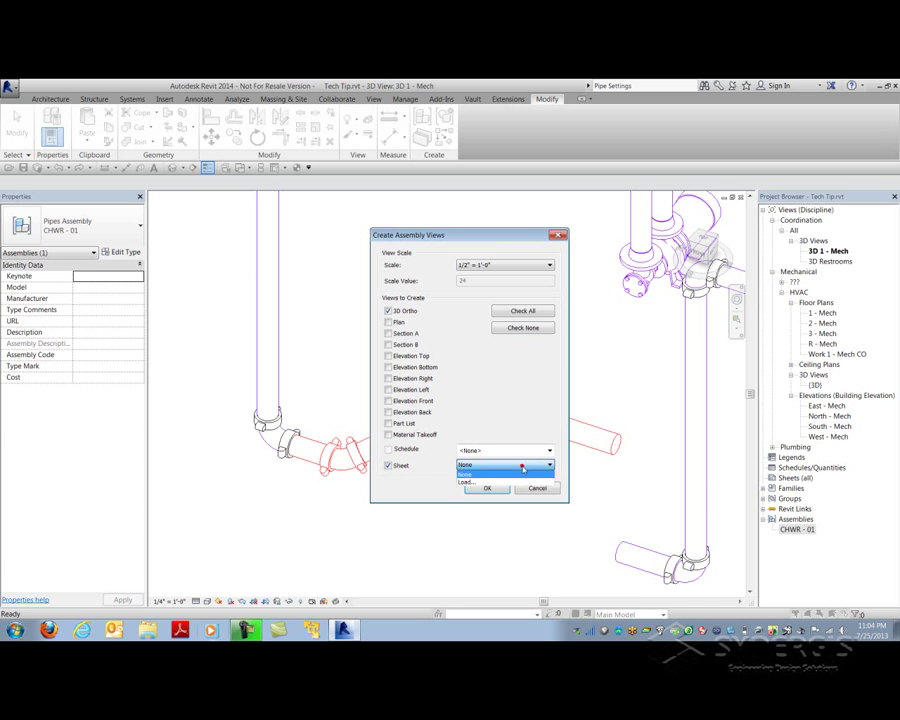
left_click(465, 484)
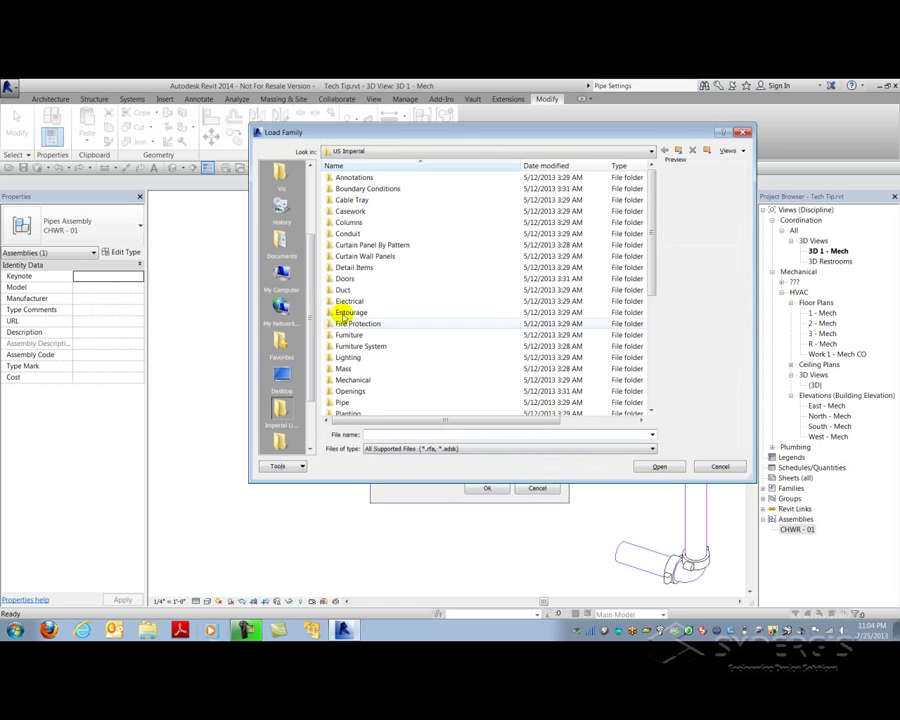
left_click(678, 150)
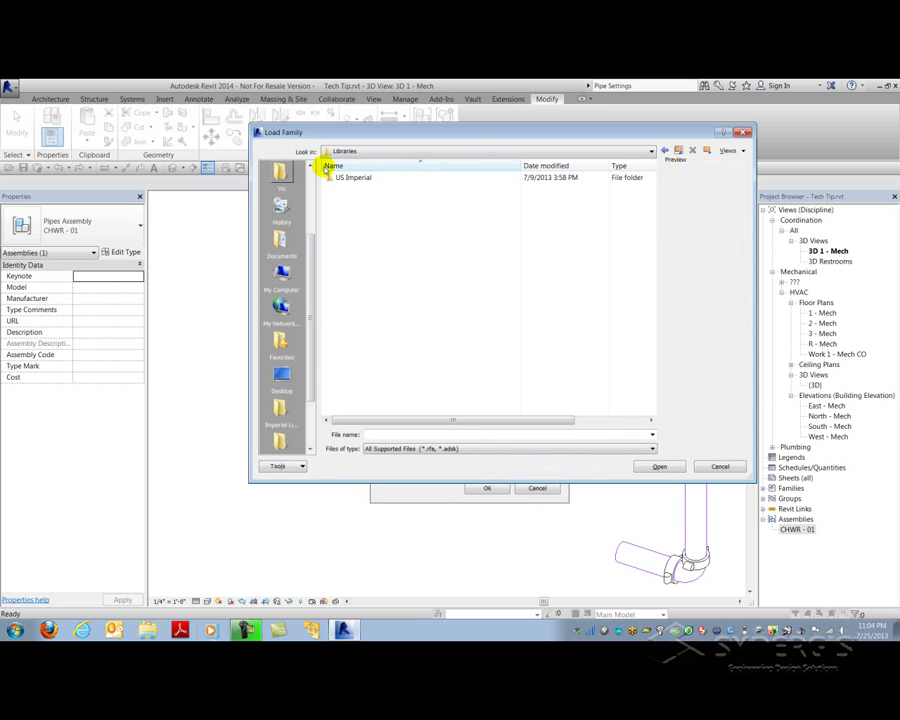
double_click(350, 177)
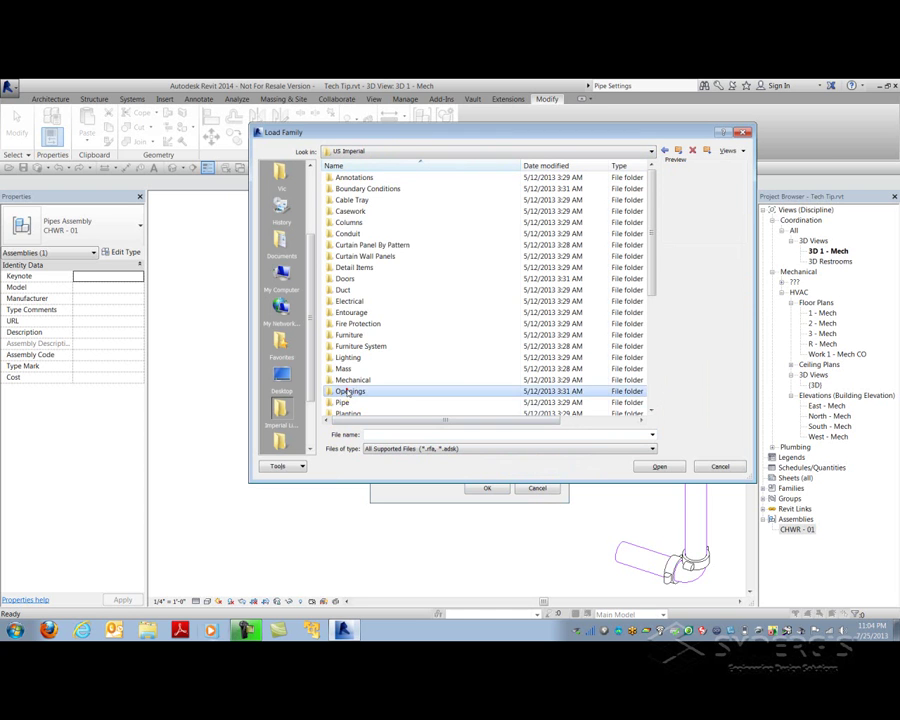
scroll(348, 392, "down", 5)
double_click(352, 392)
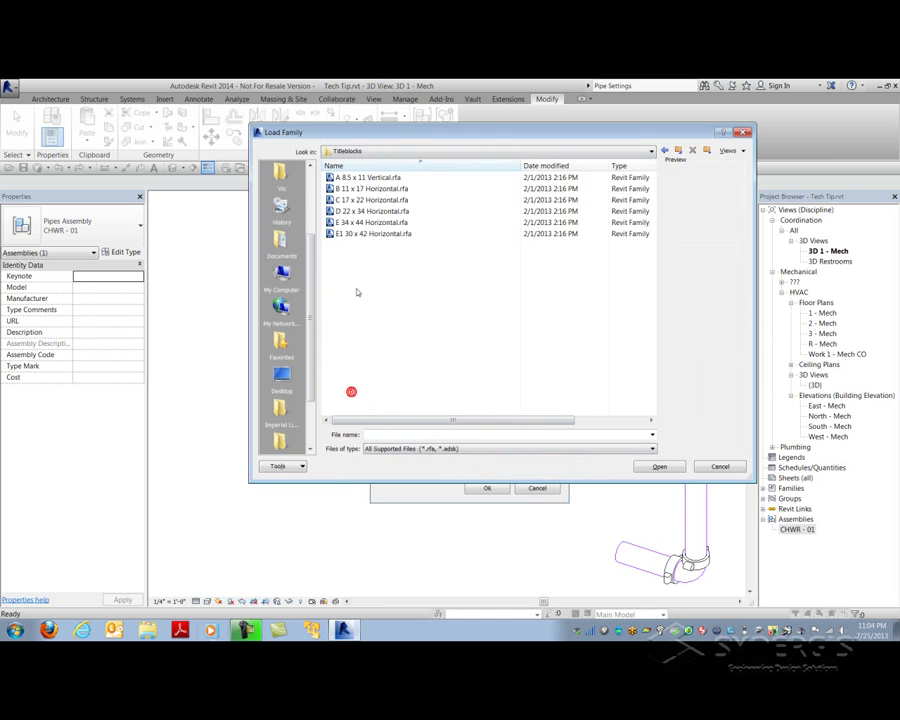
left_click(372, 188)
left_click(660, 467)
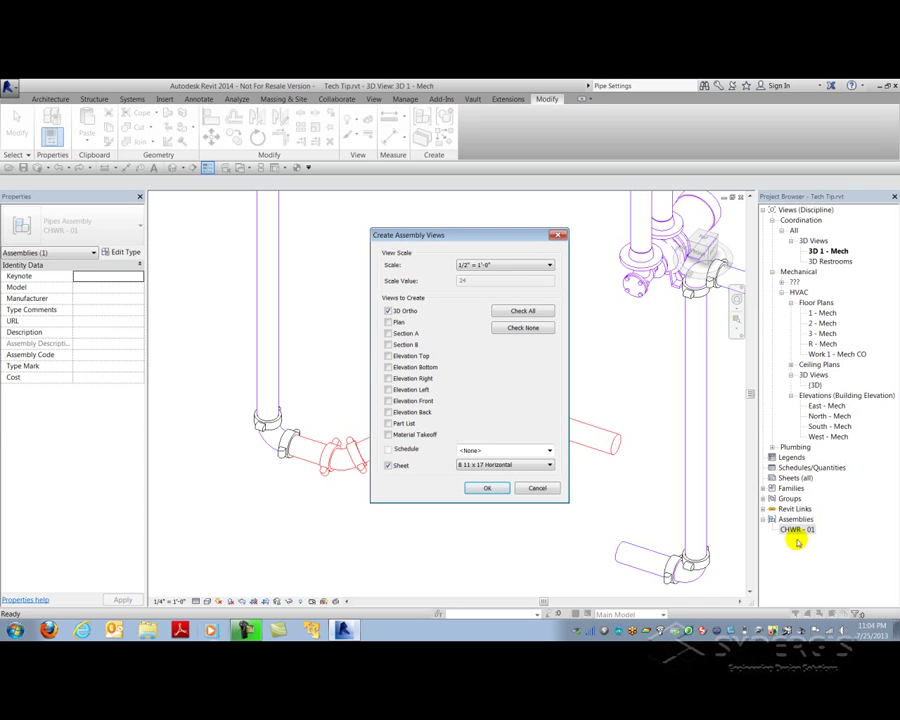
left_click(487, 488)
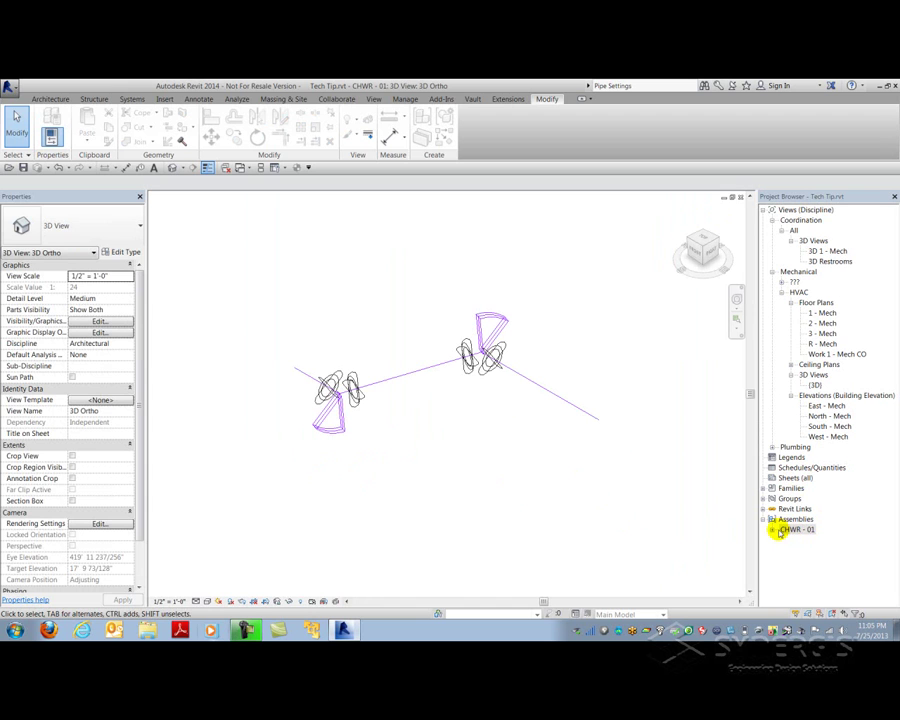
Change the assembly sheet's number to CHWR - 01 and its name to SPOOL
double_click(774, 531)
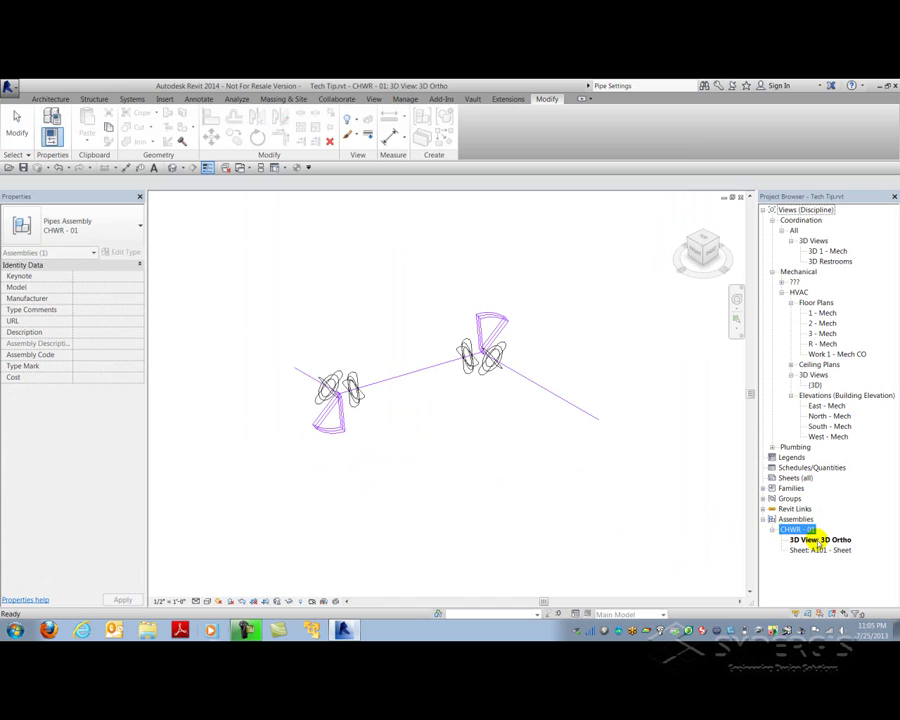
left_click(809, 550)
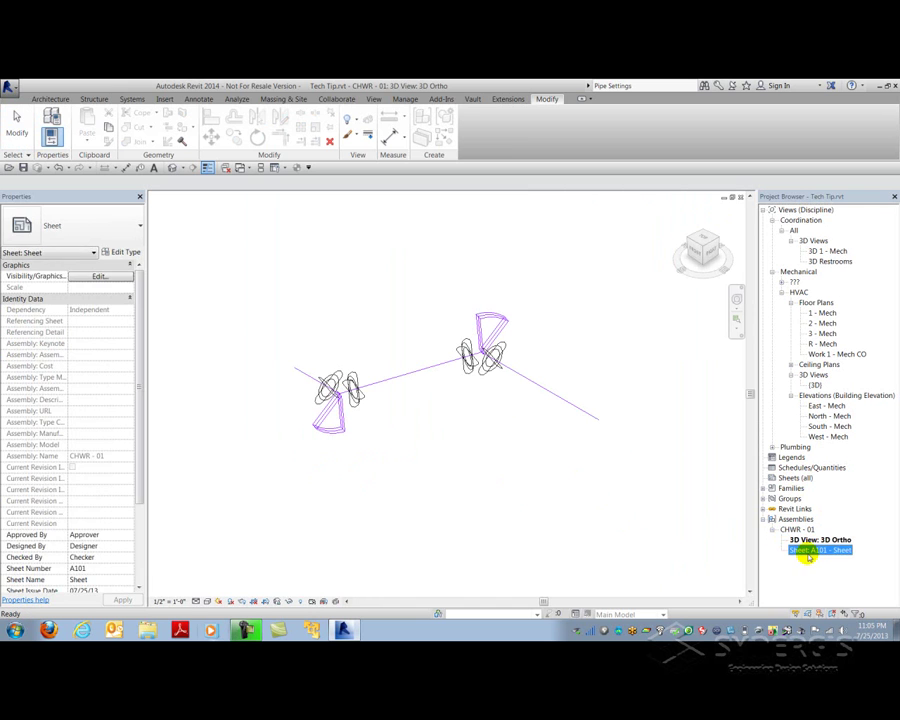
right_click(809, 550)
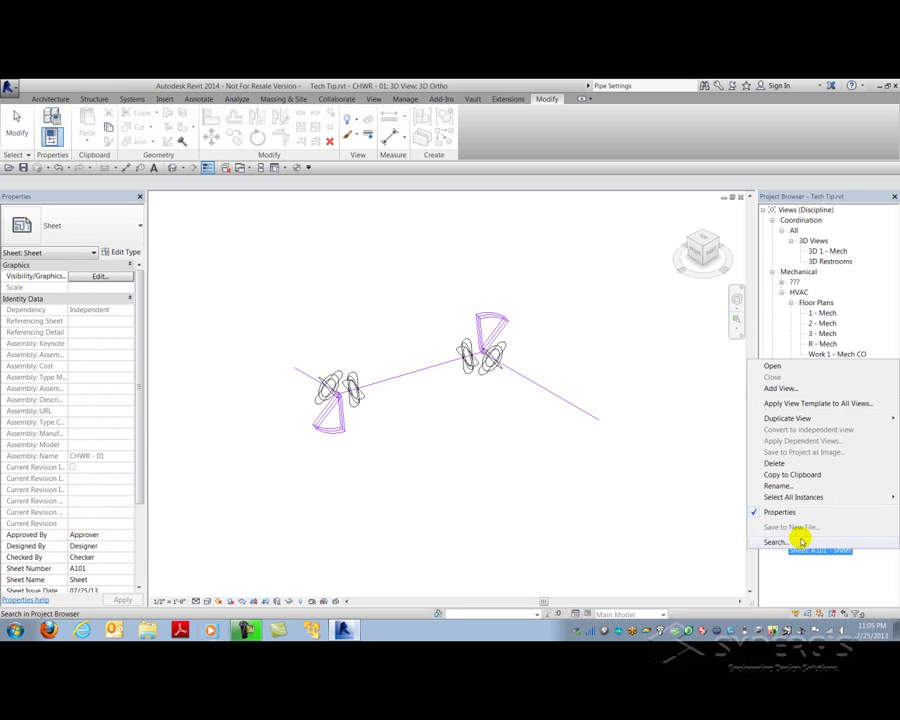
left_click(778, 483)
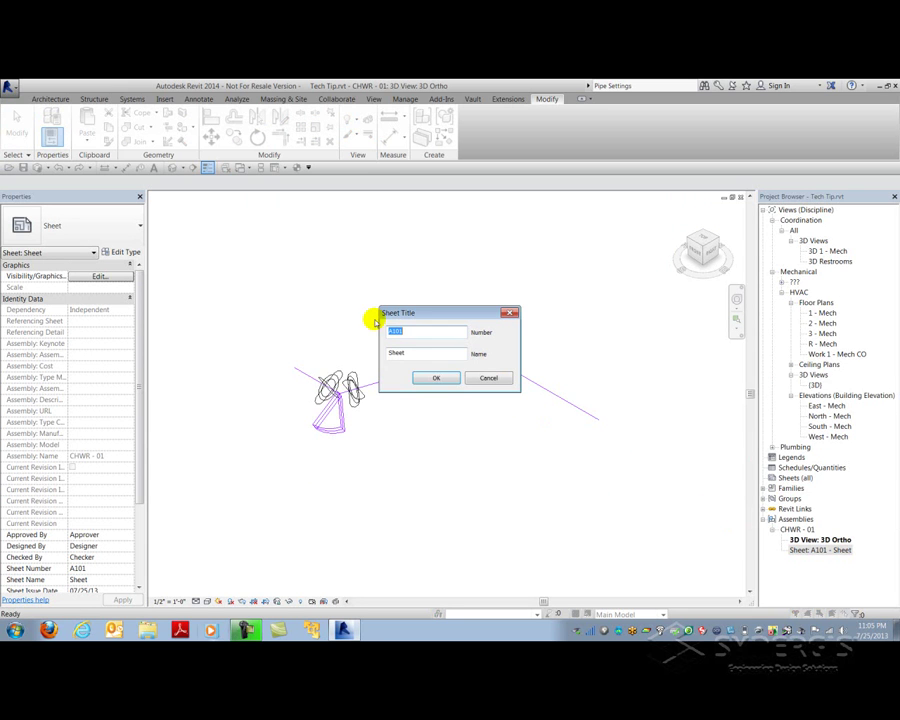
type("CHWR -")
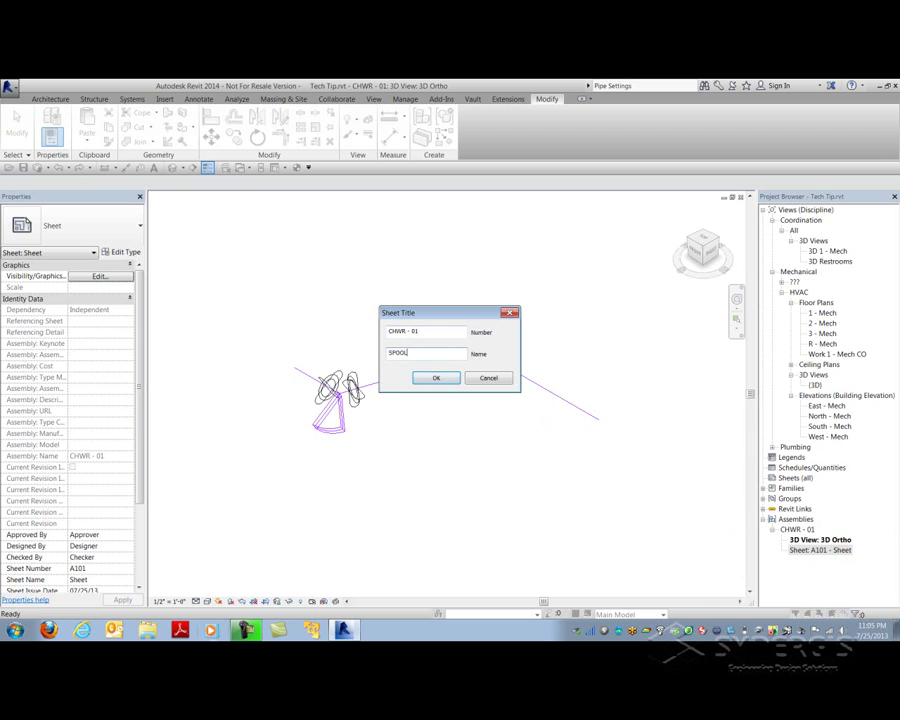
left_click(438, 377)
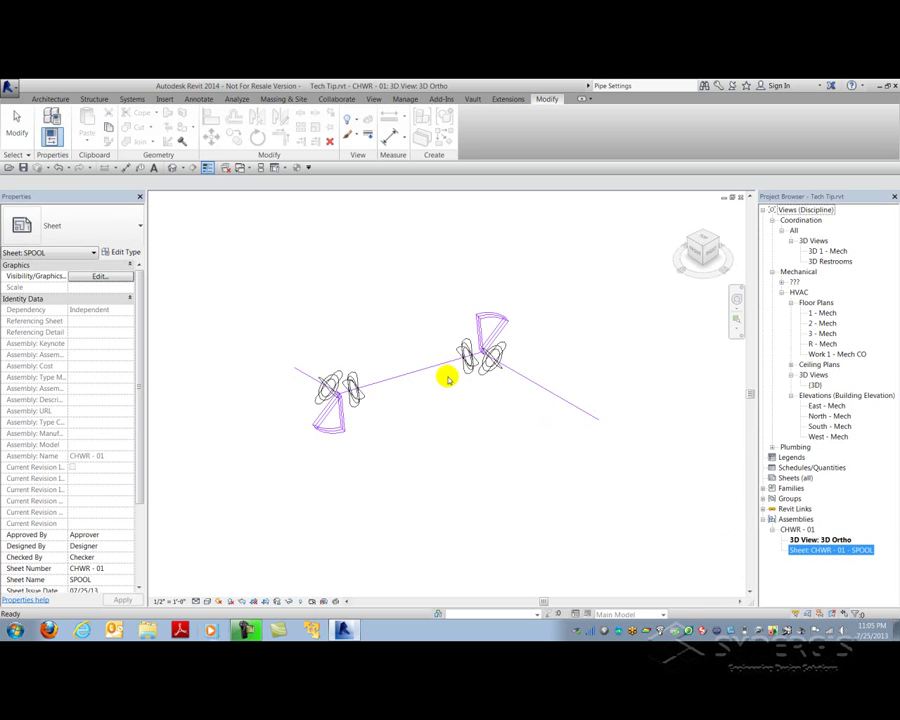
Apply the Spool - 1/2" view template properties to the assembly's 3D Ortho view
left_click(432, 382)
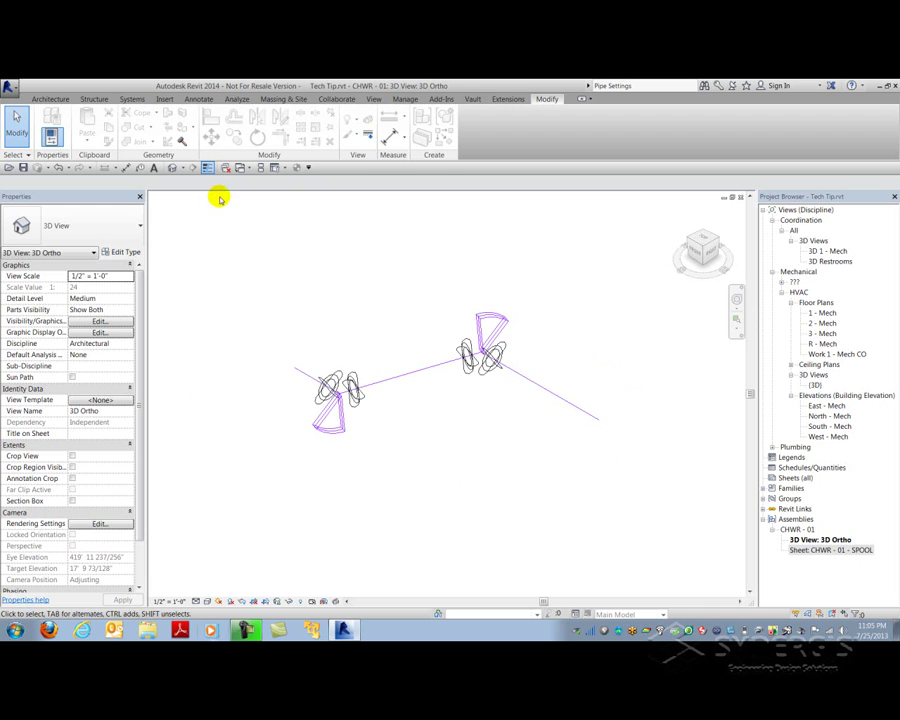
left_click(373, 98)
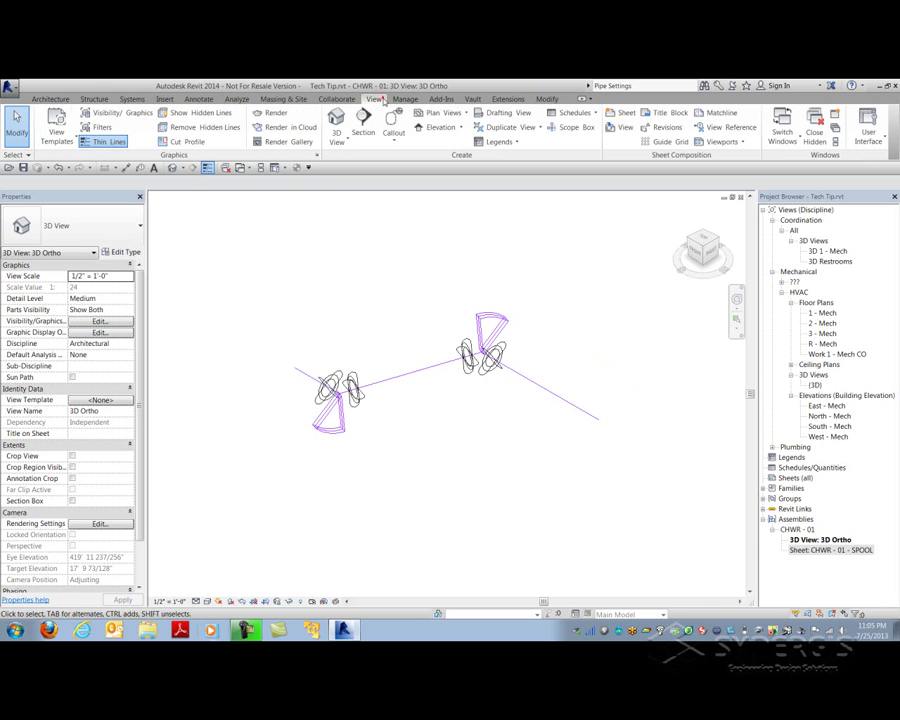
left_click(60, 132)
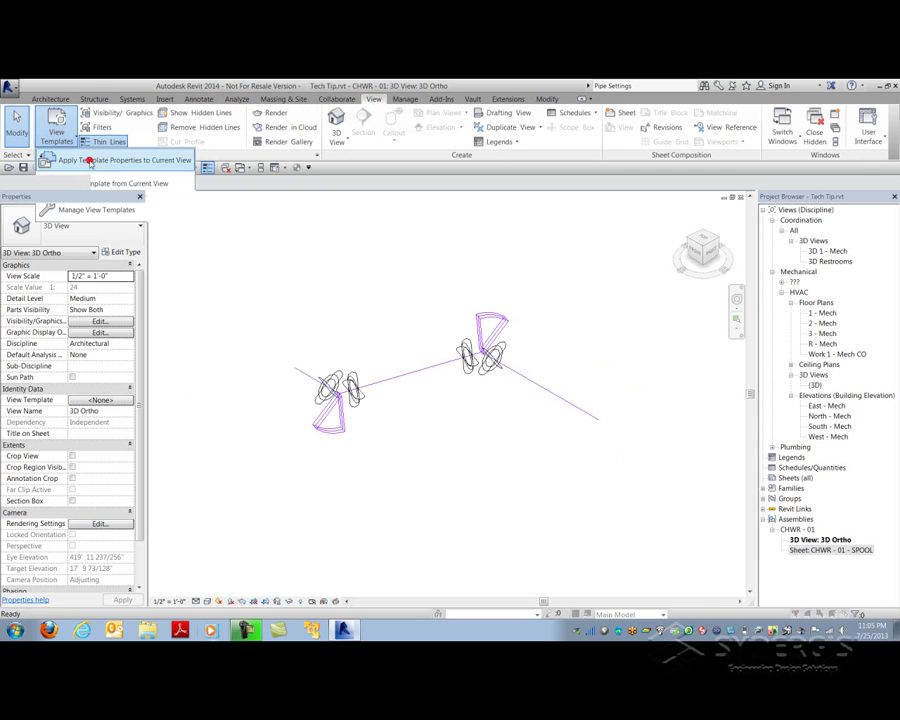
left_click(90, 163)
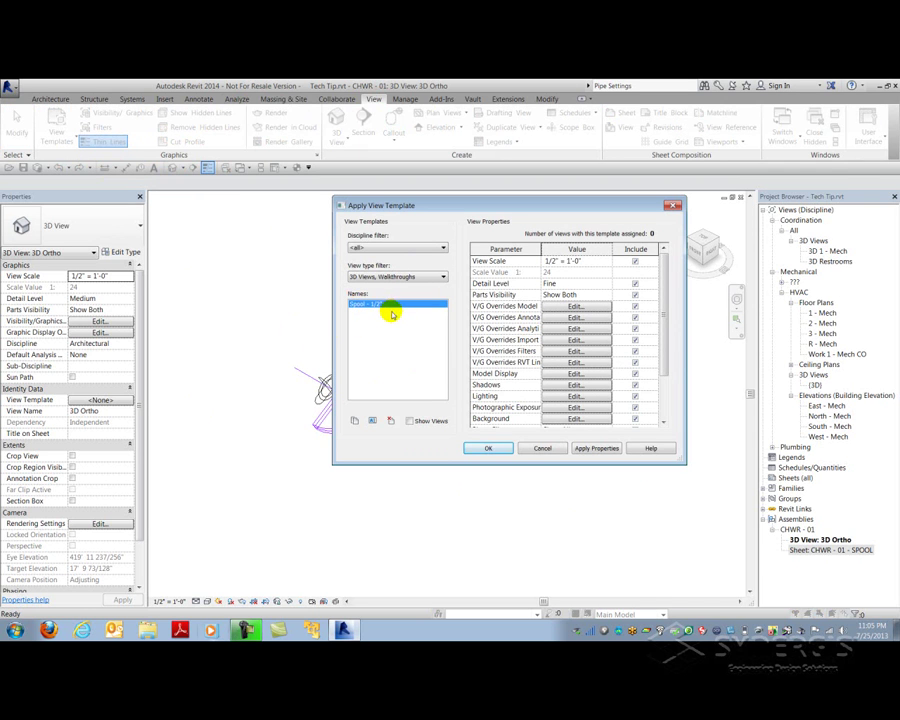
left_click(488, 448)
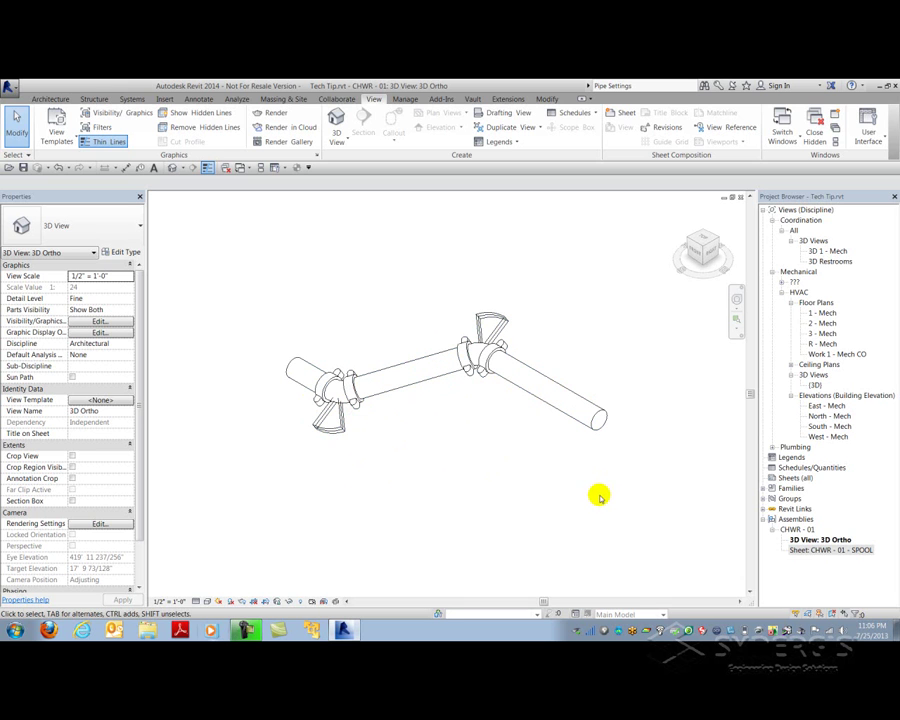
Open the CHWR - 01 - SPOOL sheet to check its title block, then close it
double_click(812, 550)
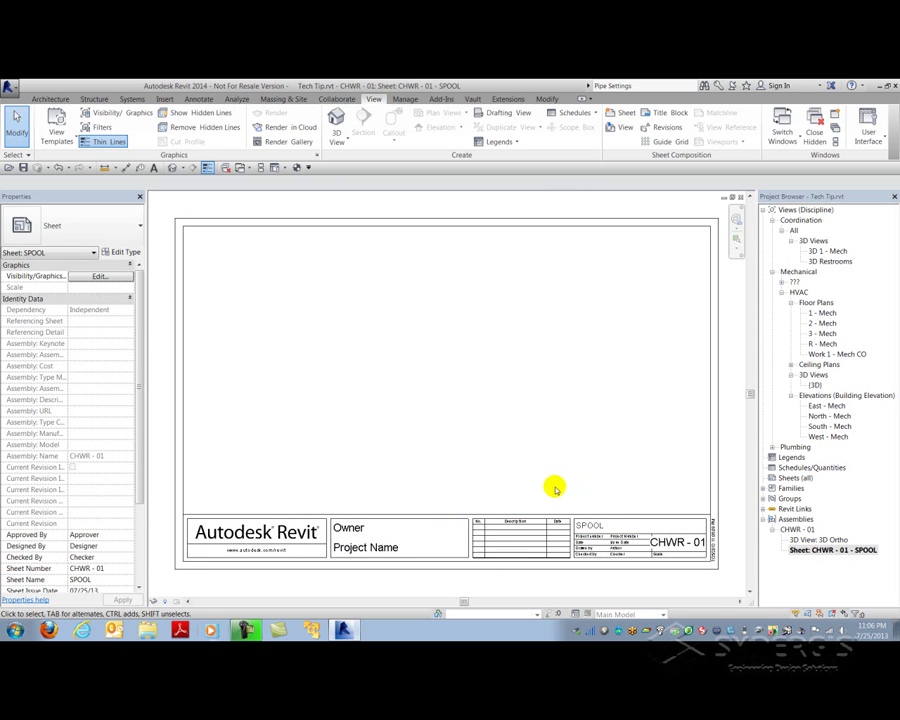
left_click(739, 197)
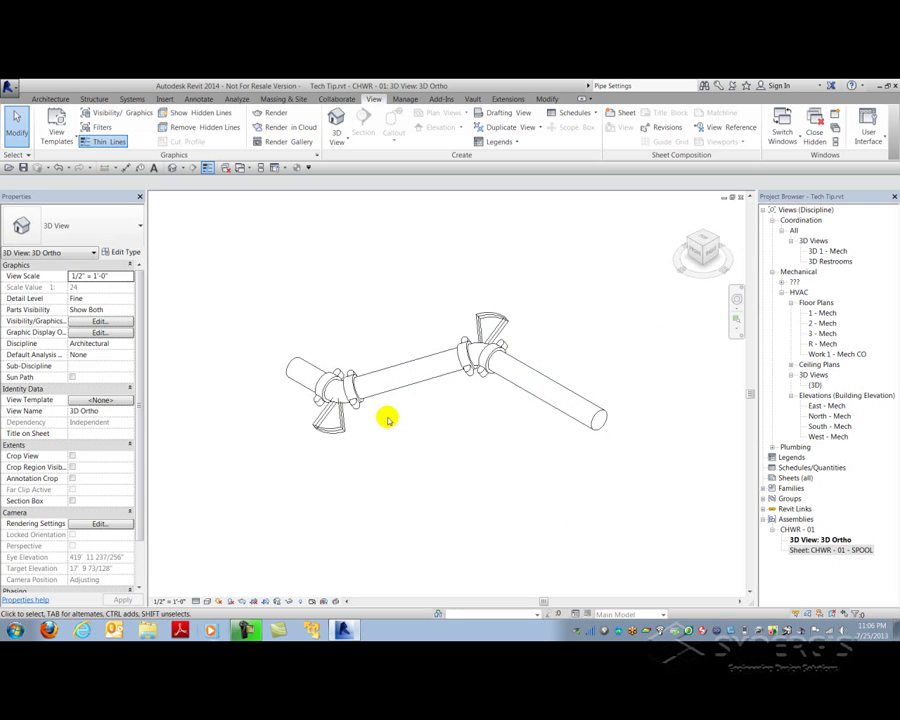
Edit the assembly and open the family of the elbow fitting next to the short pipe
left_click(330, 430)
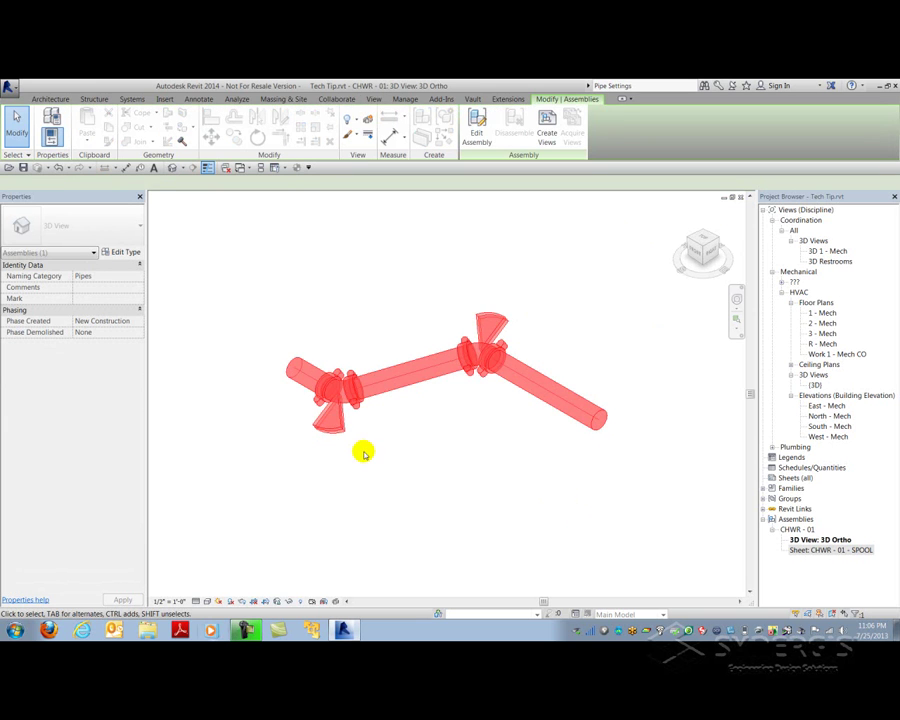
key("Escape")
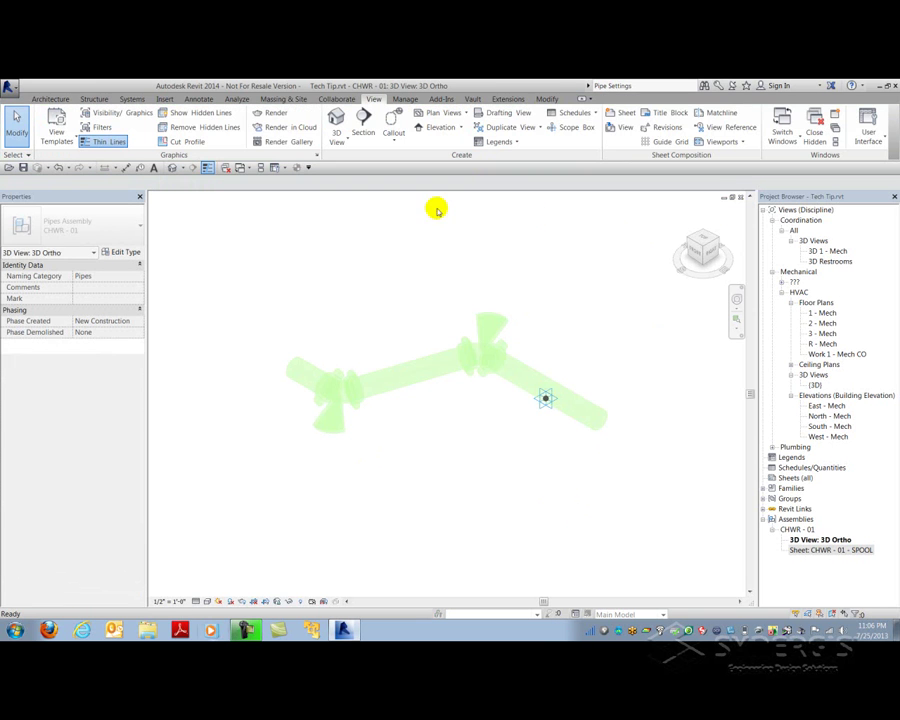
left_click(336, 397)
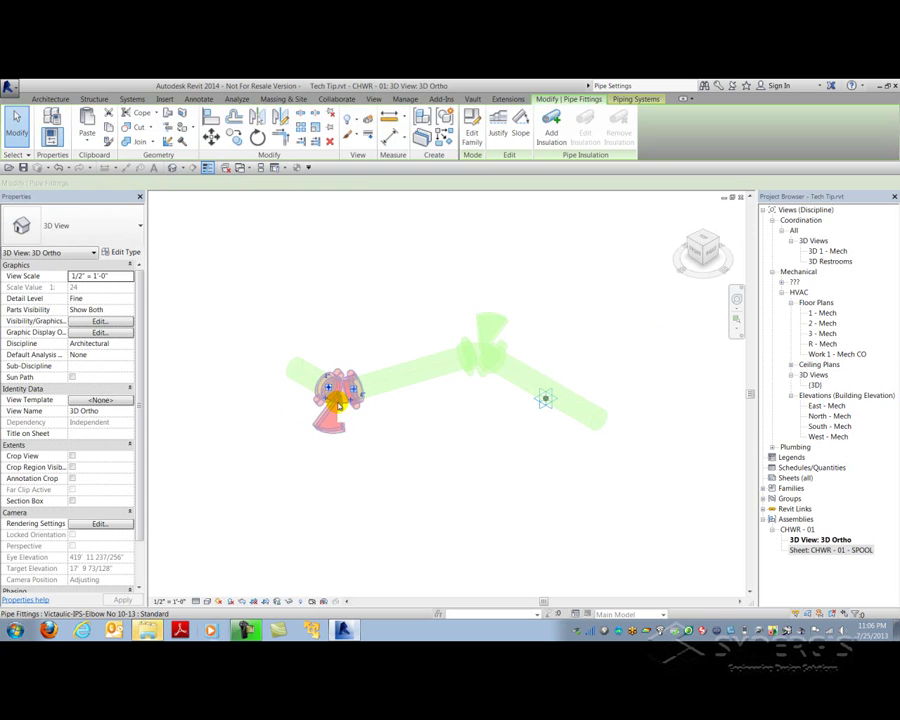
left_click(475, 131)
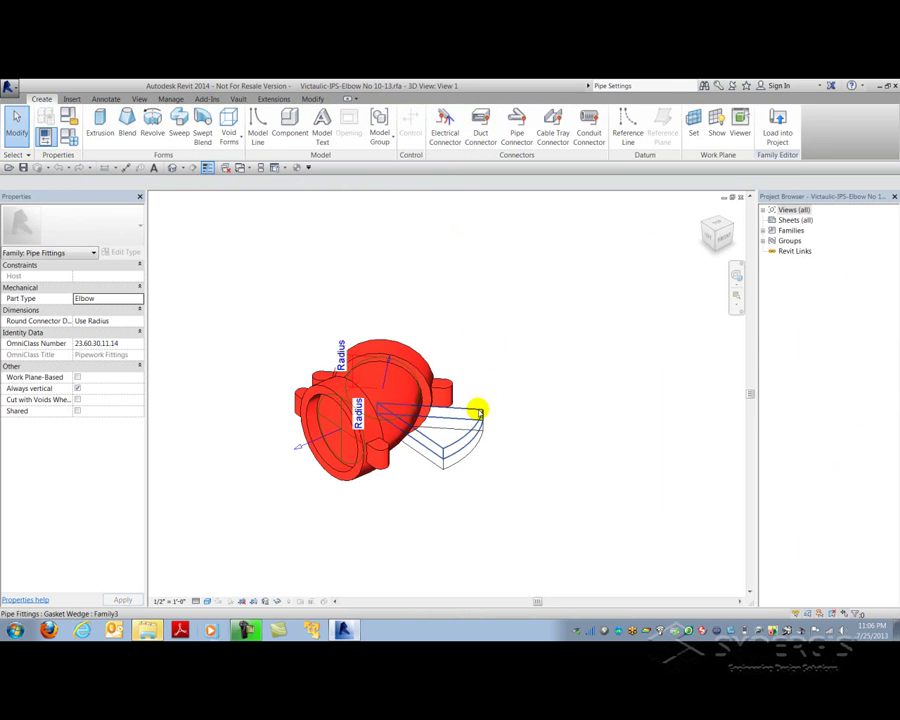
Examine the gasket and bolt set wedges in the elbow family, close it without saving, and leave assembly editing
left_click(472, 442)
mouse_move(468, 452)
left_mouse_down()
mouse_move(458, 468)
mouse_move(452, 450)
left_mouse_up()
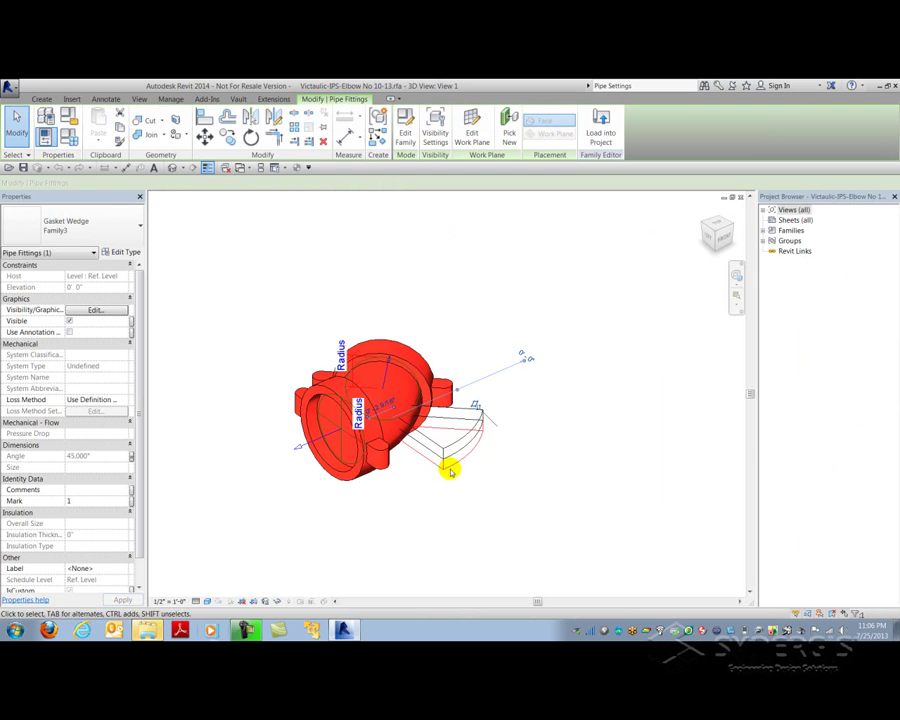
left_click(446, 466)
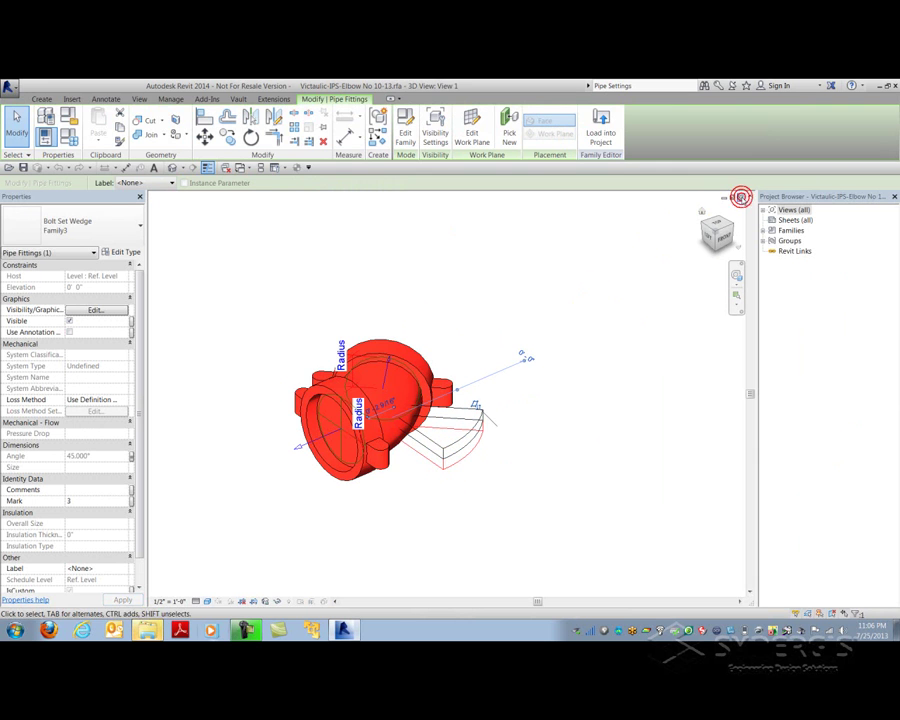
left_click(741, 197)
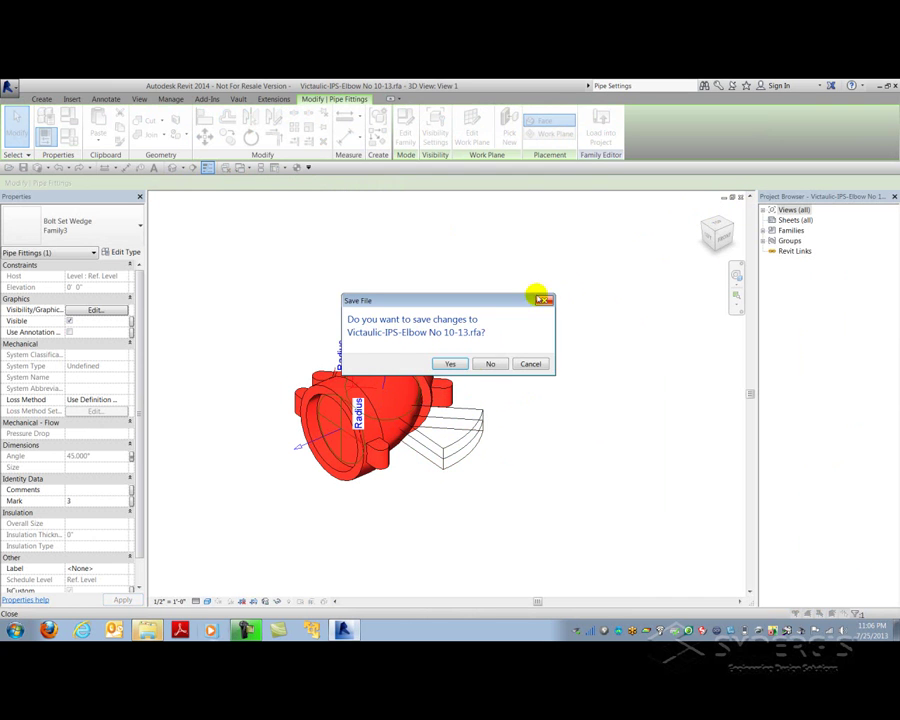
left_click(490, 364)
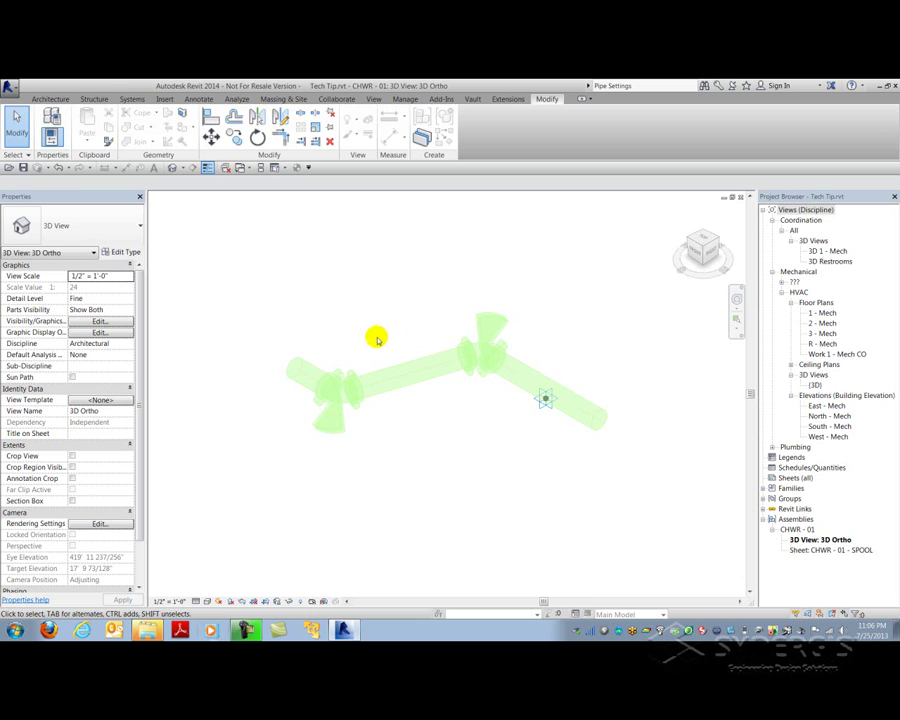
left_click(481, 466)
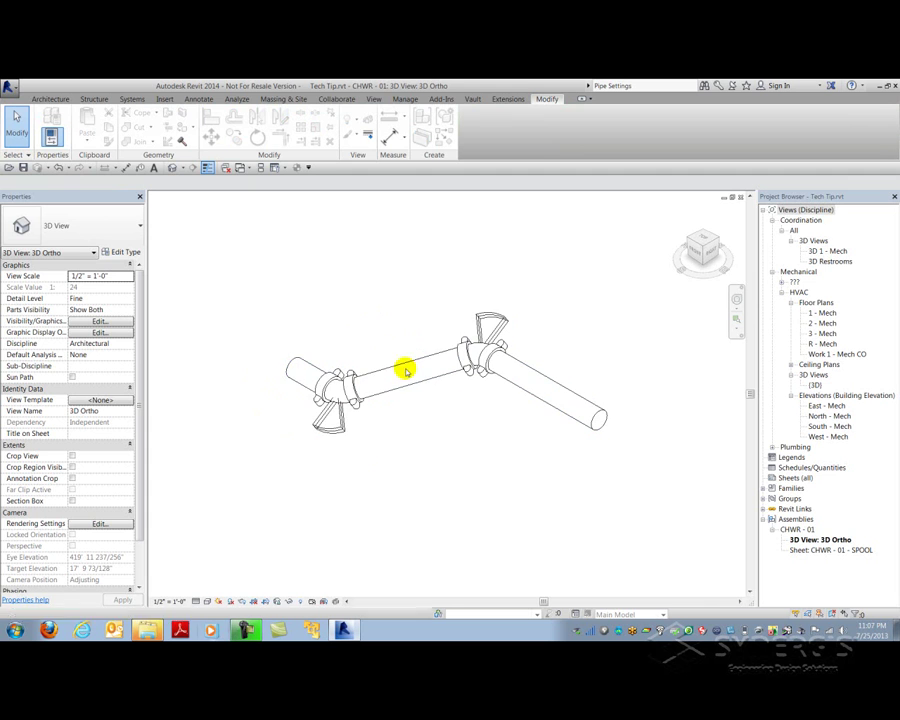
Save the orientation of the 3D Ortho view and lock the view
left_click(275, 602)
left_click(314, 564)
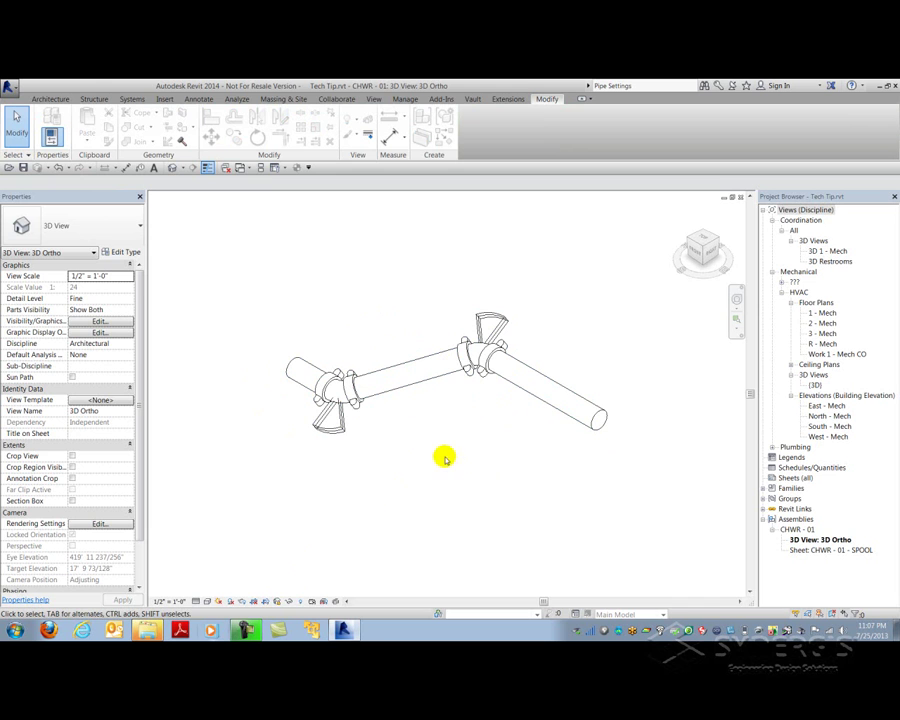
left_click(198, 99)
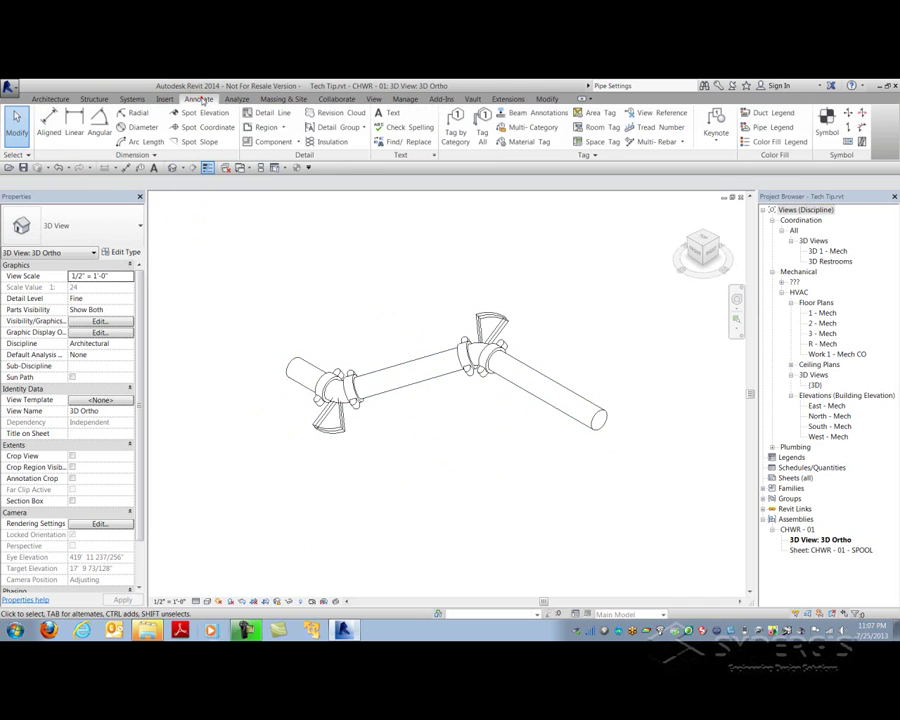
left_click(48, 125)
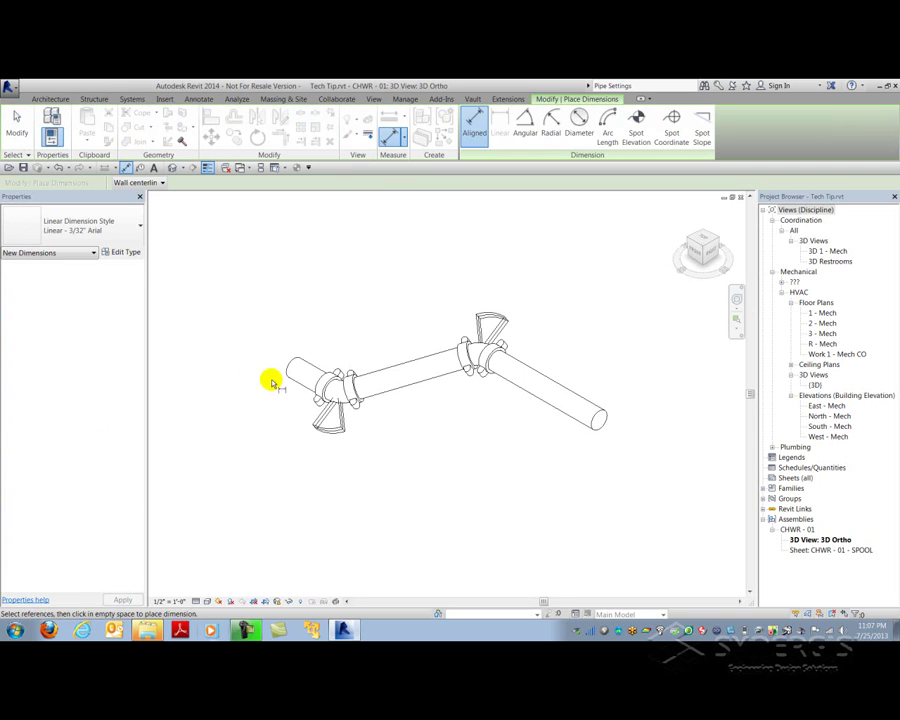
left_click(291, 367)
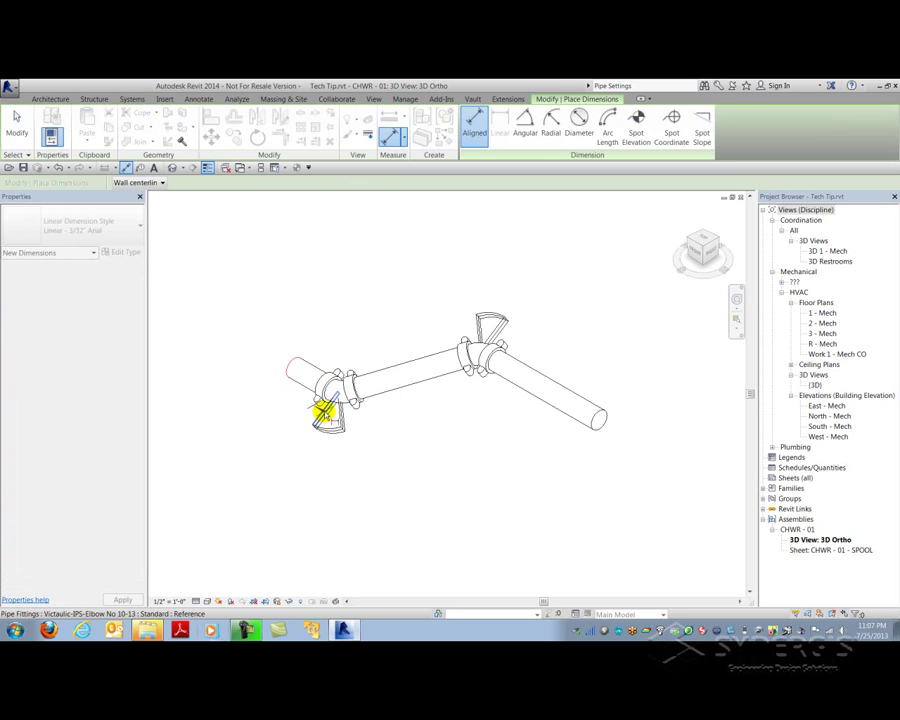
left_click(320, 413)
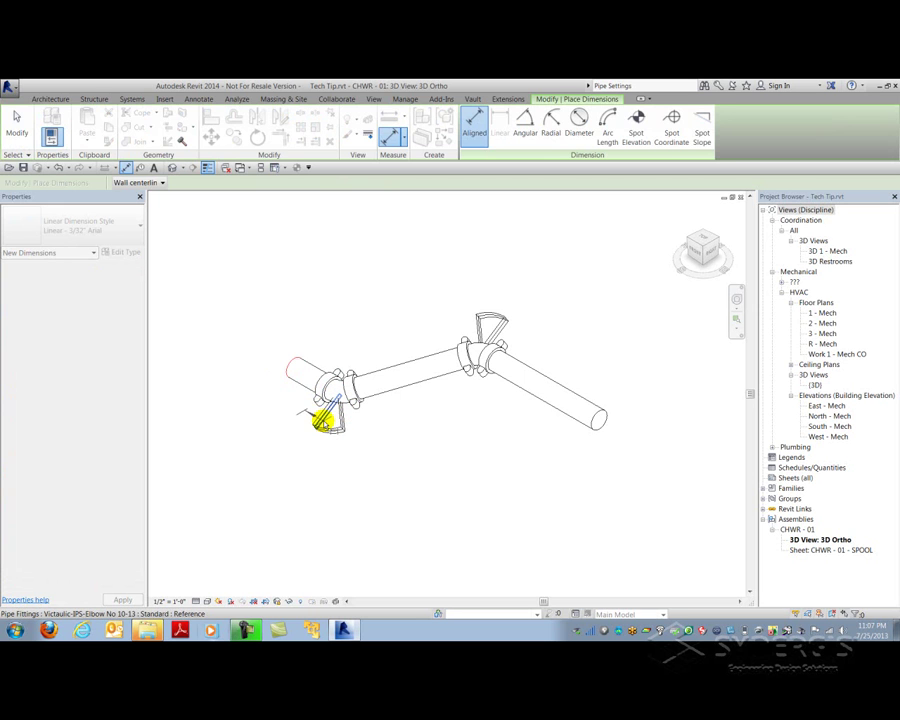
left_click(323, 418)
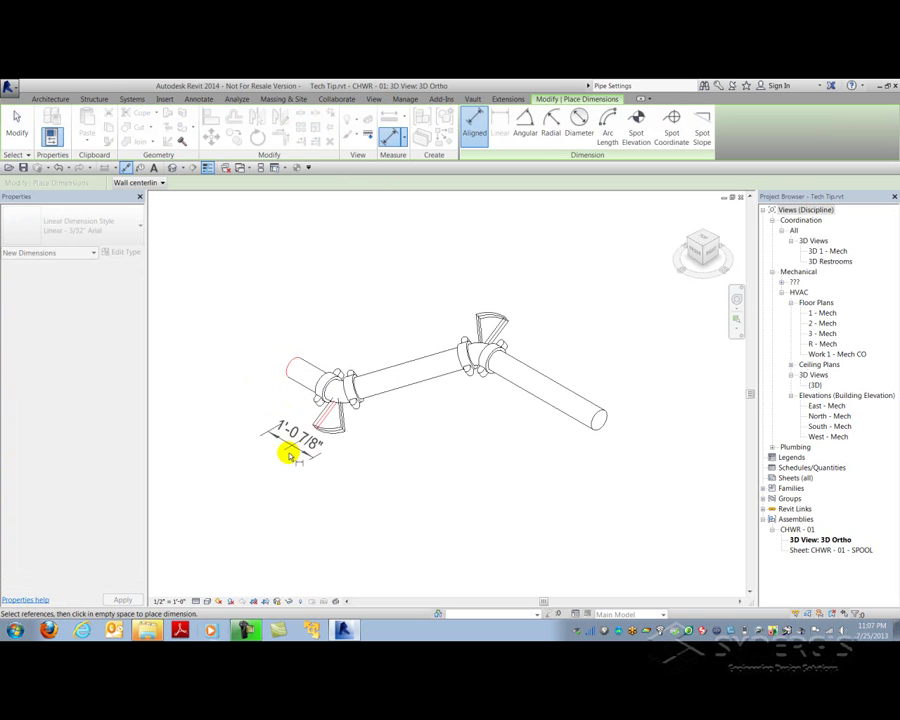
key("Escape")
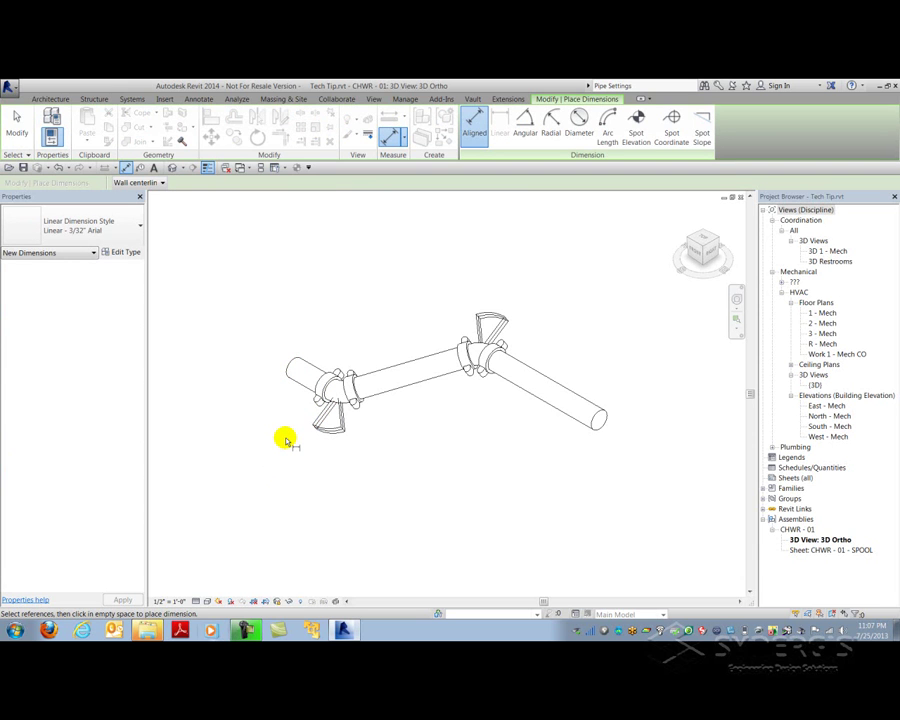
Set the work plane by picking the wedge face of the elbow next to the short pipe
left_click(50, 98)
left_click(828, 122)
left_click(290, 342)
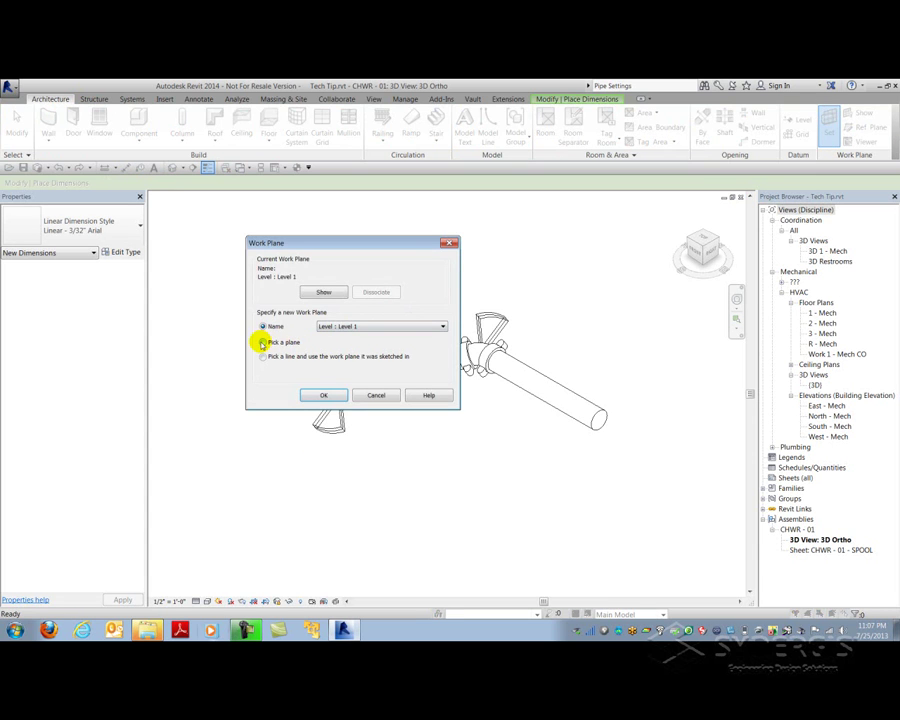
left_click(330, 396)
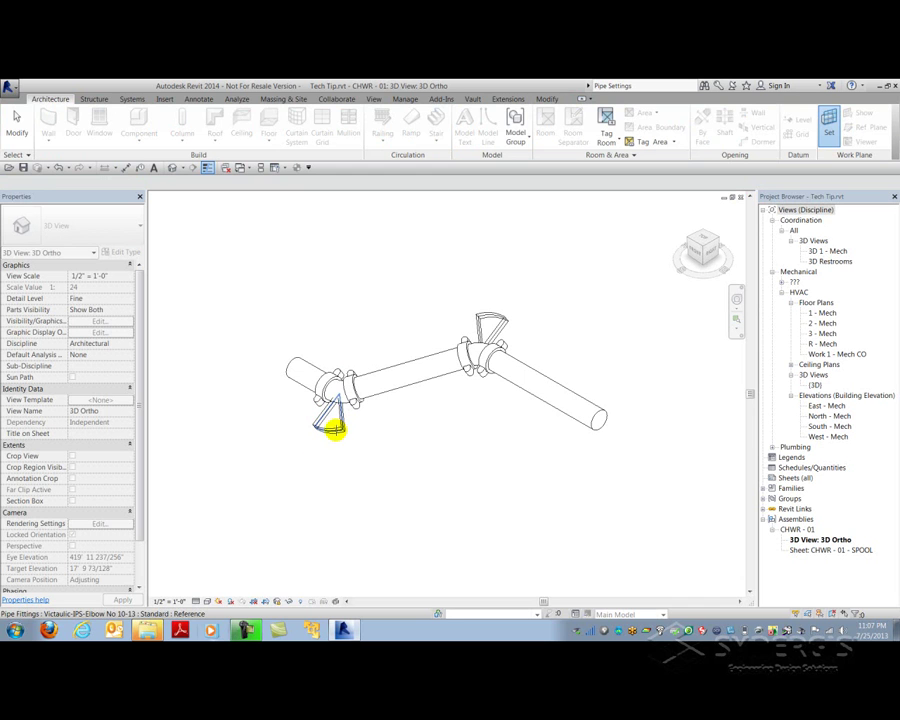
key("Escape")
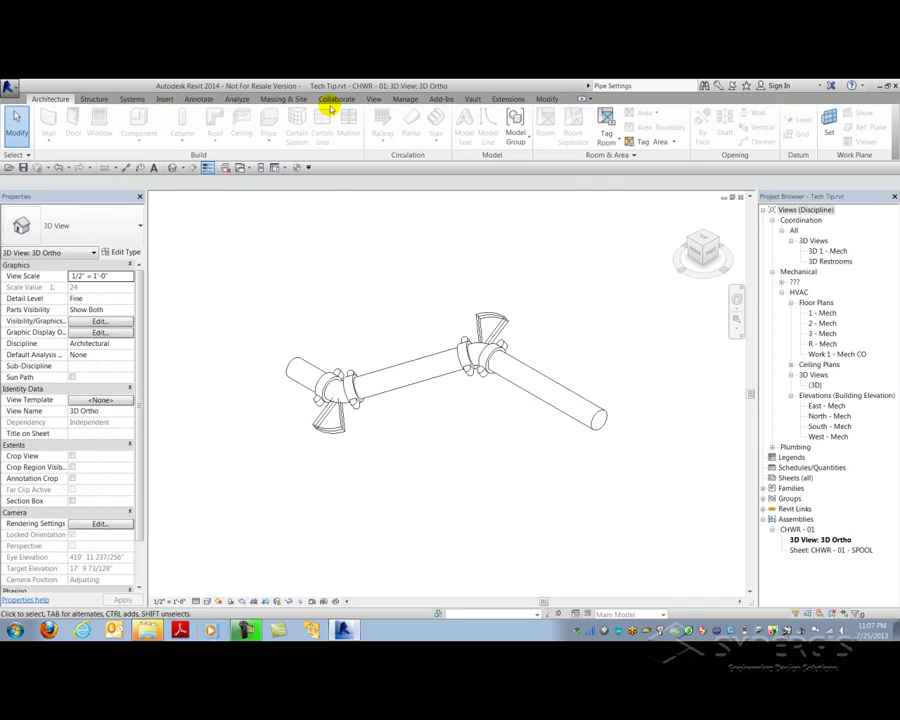
Add an aligned dimension above the middle pipe between the wedge references of the two elbows
left_click(198, 99)
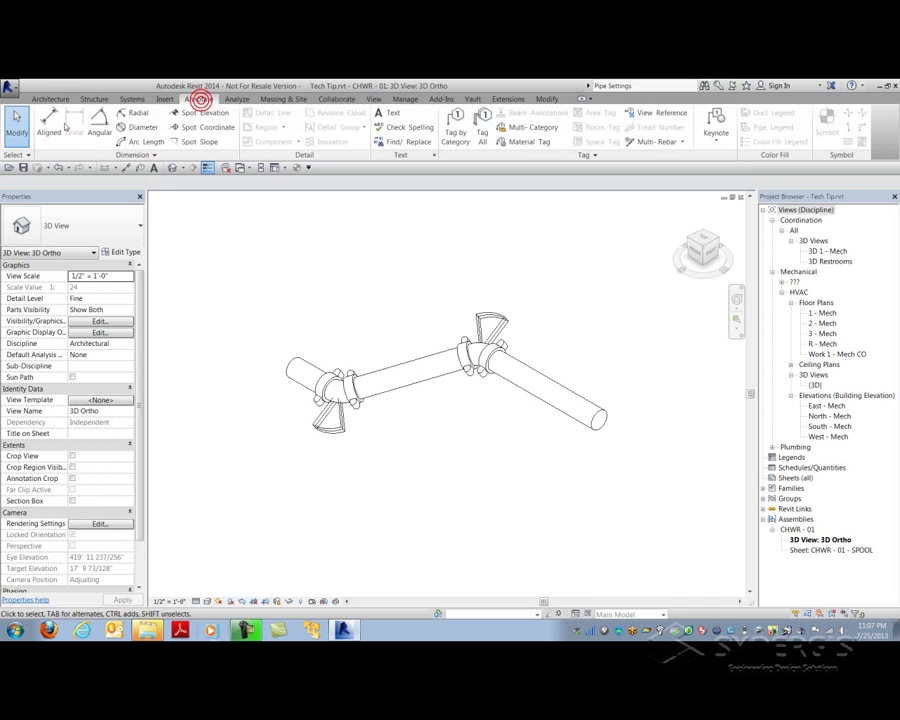
left_click(50, 122)
left_click(340, 414)
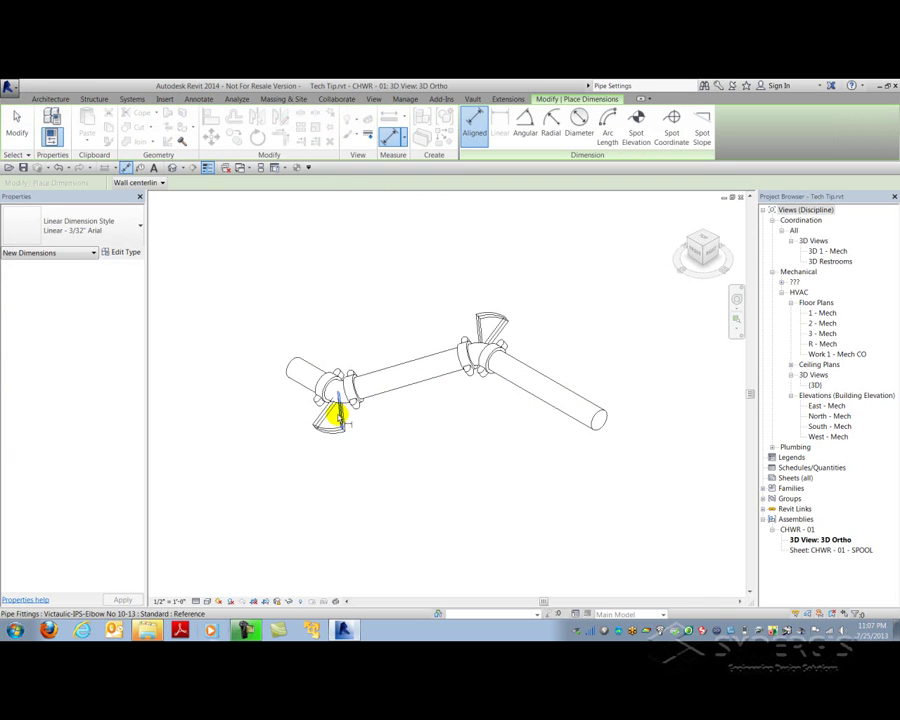
left_click(481, 323)
left_click(437, 313)
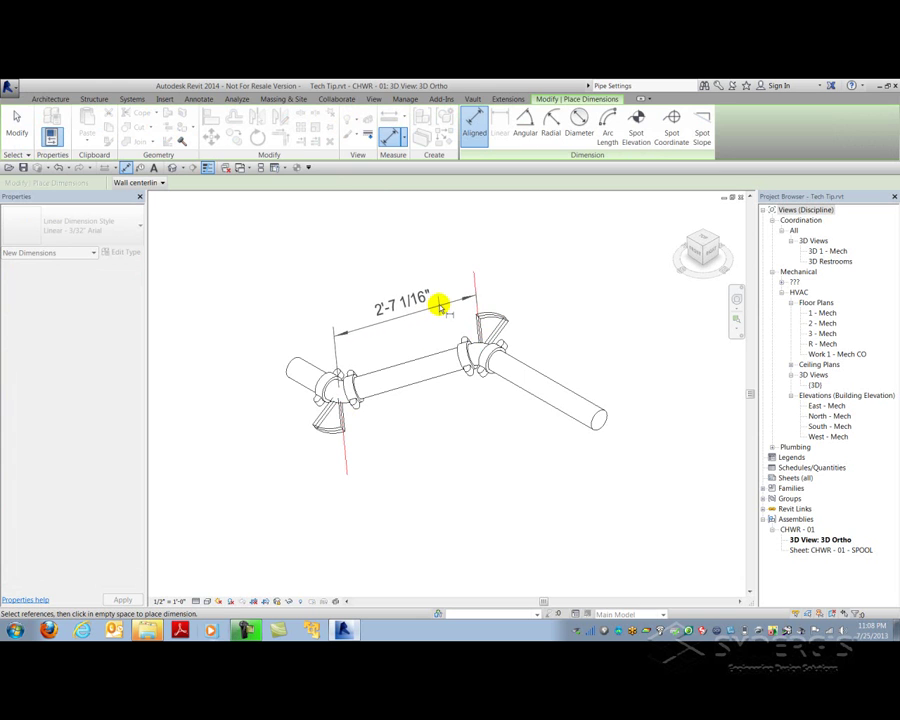
left_click(439, 305)
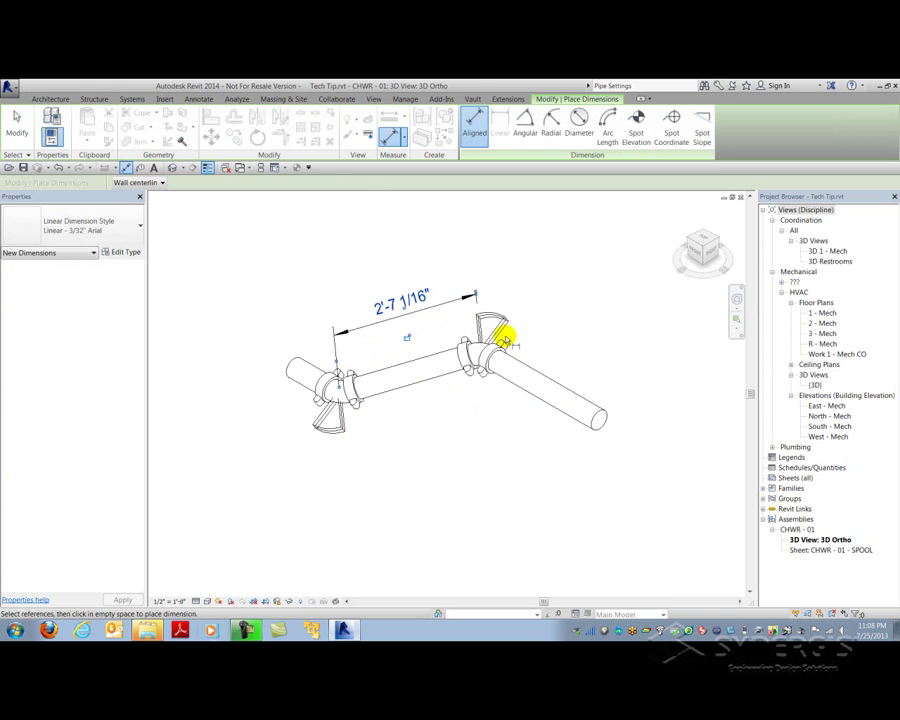
Set the work plane by picking the wedge face of the elbow next to the long pipe
left_click(48, 98)
left_click(829, 120)
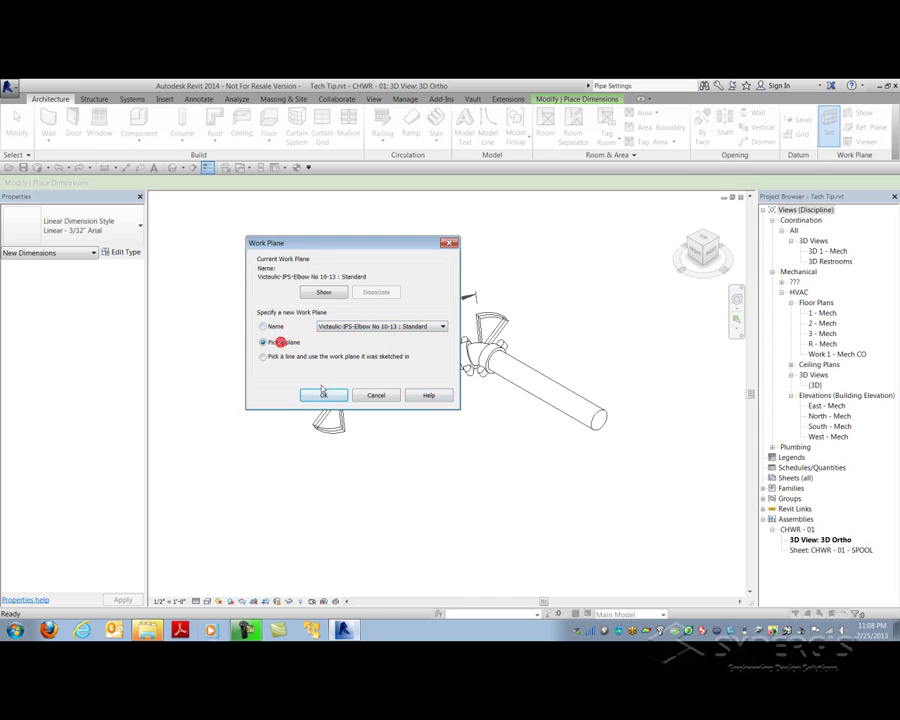
left_click(323, 396)
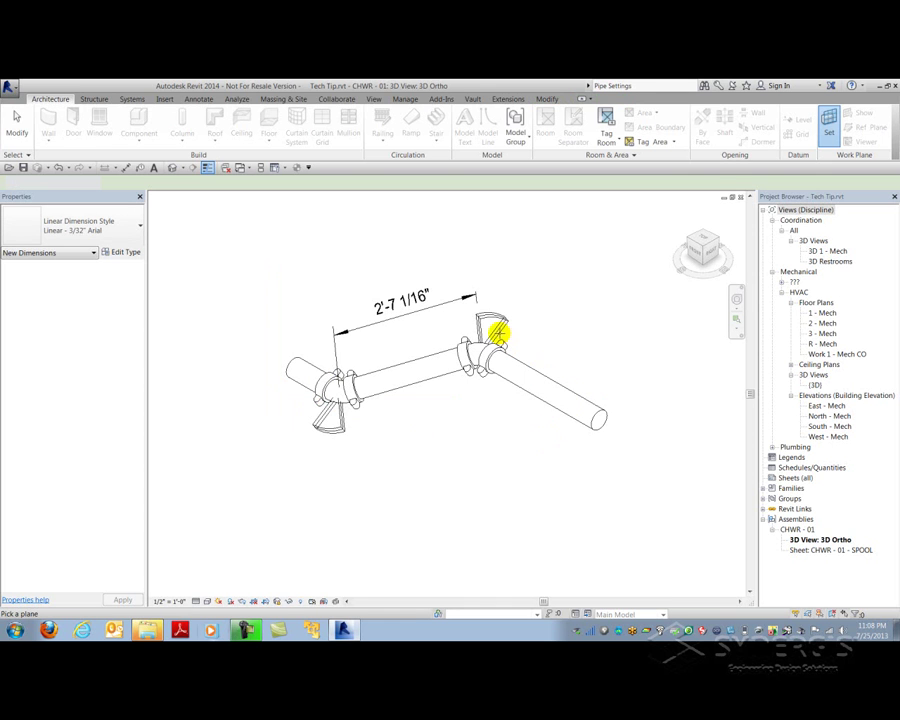
key("Escape")
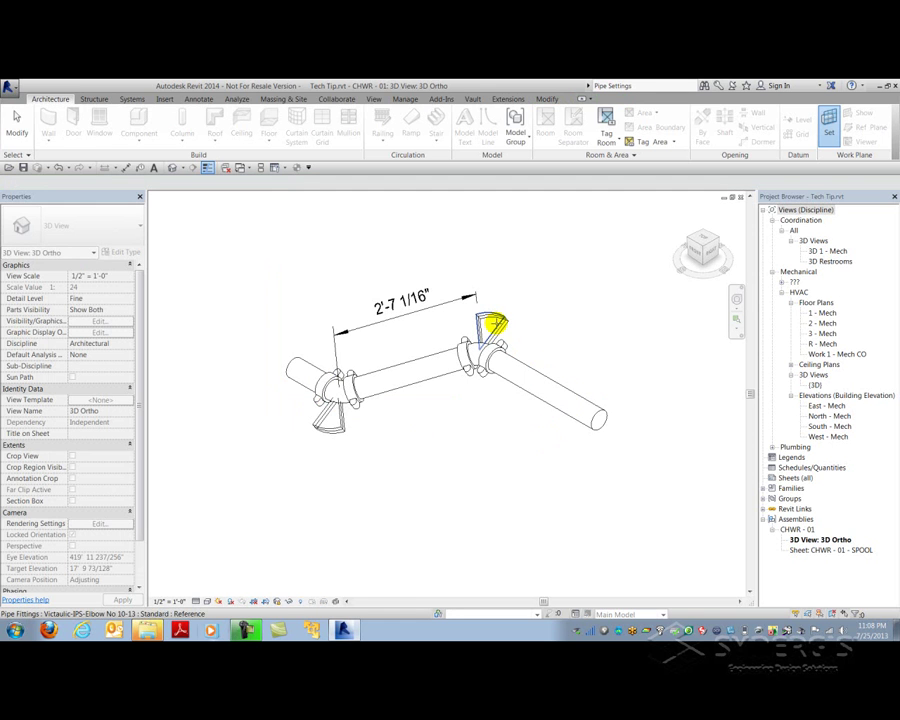
key("Escape")
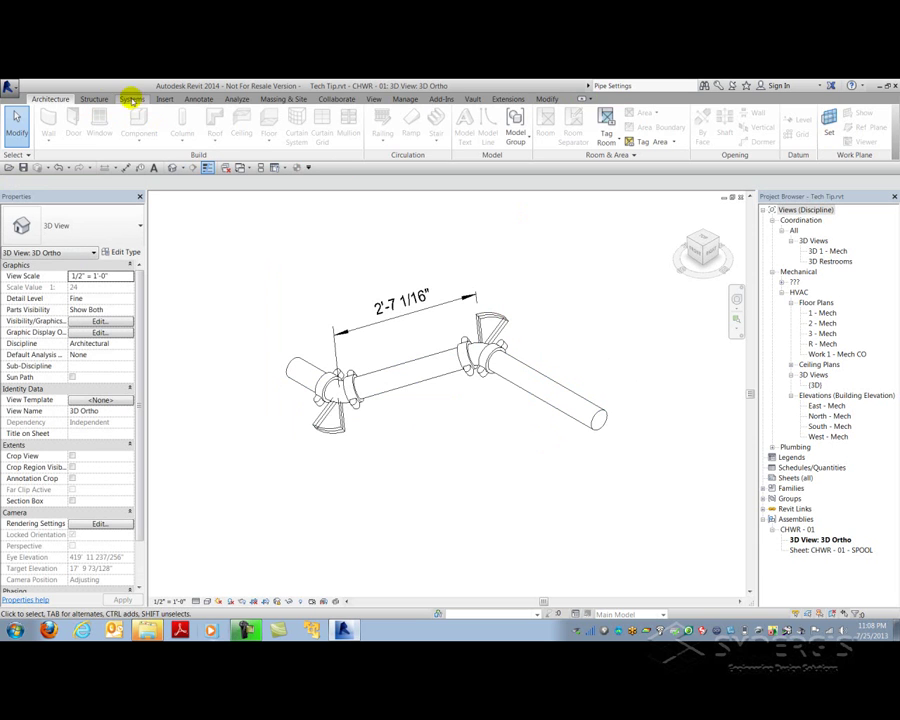
left_click(198, 99)
left_click(45, 125)
left_click(497, 327)
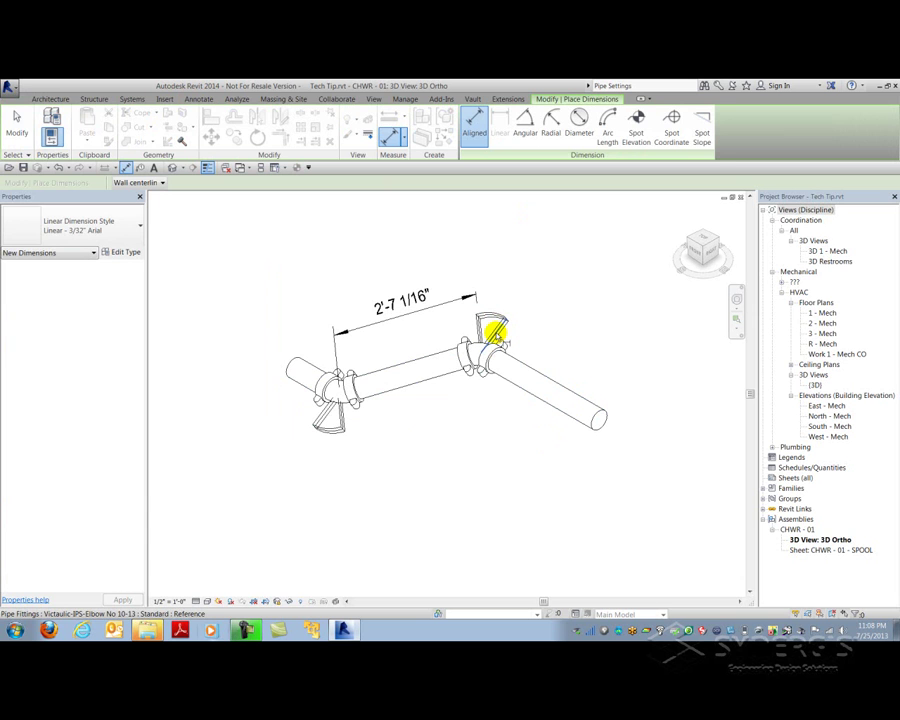
left_click(604, 415)
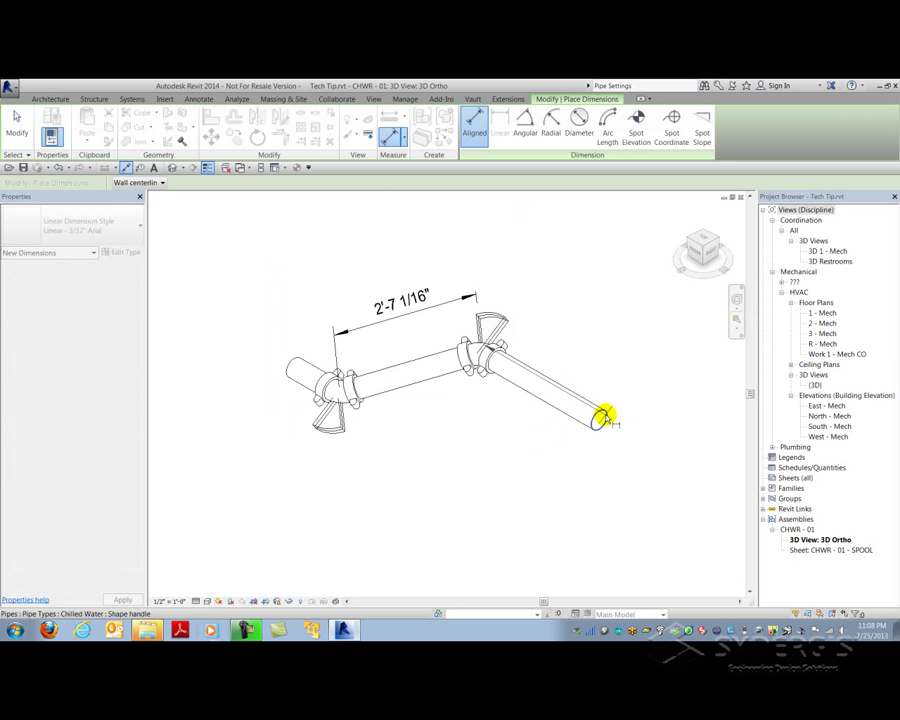
left_click(622, 381)
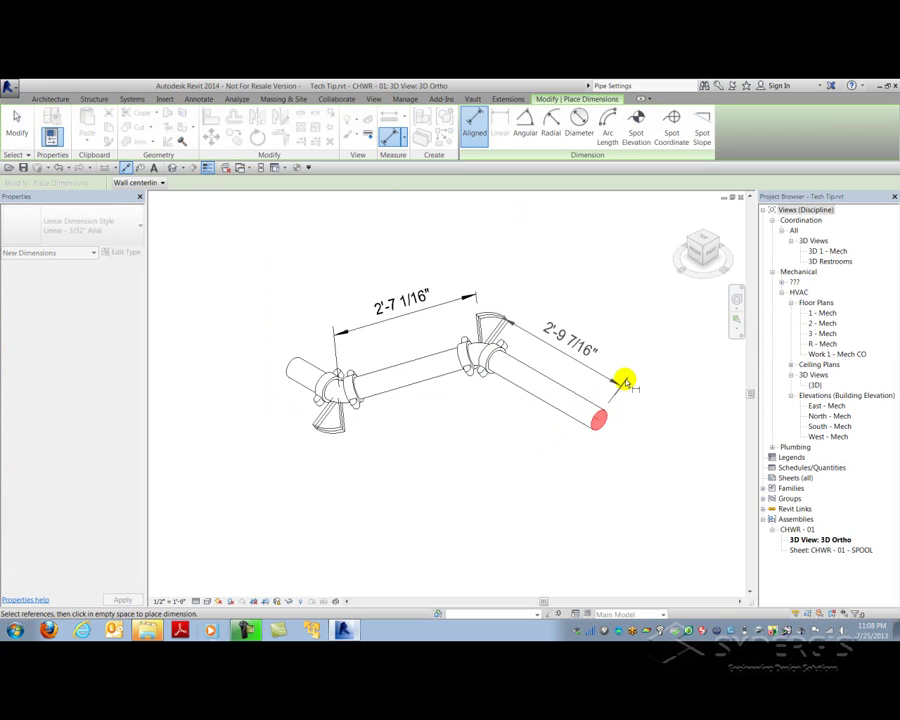
key("Escape")
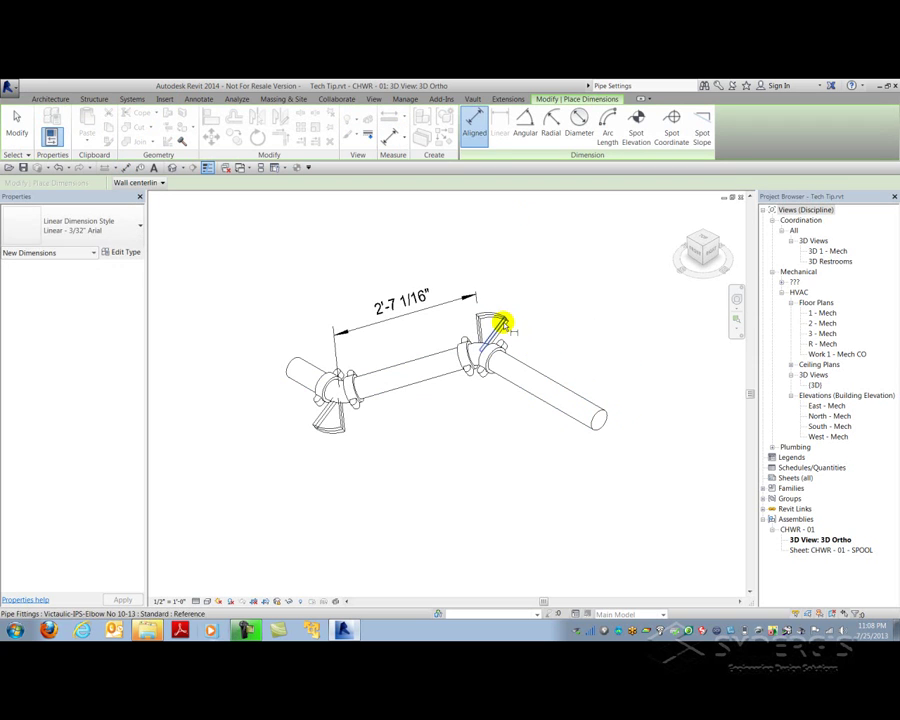
Pick the wedge at the long pipe's elbow as work plane again and add an aligned dimension from it to the pipe's open end
left_click(503, 319)
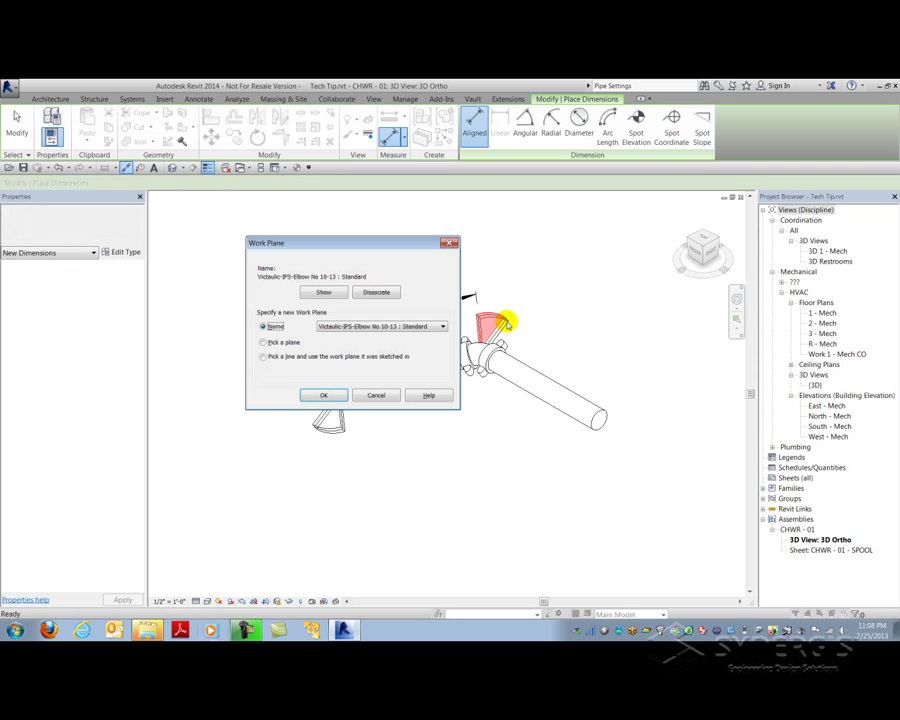
left_click(327, 394)
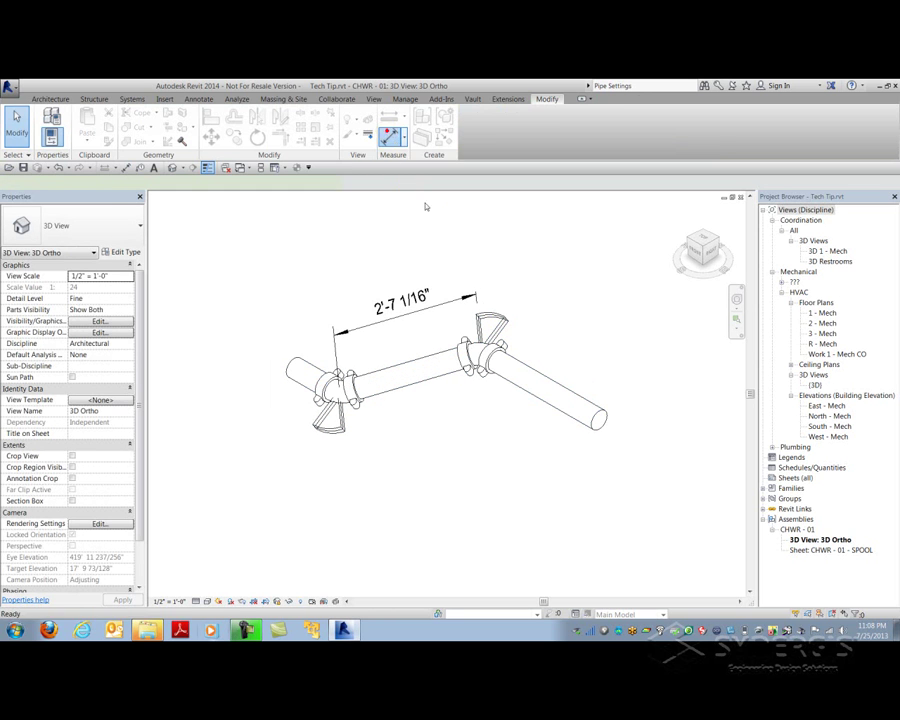
left_click(391, 133)
left_click(492, 327)
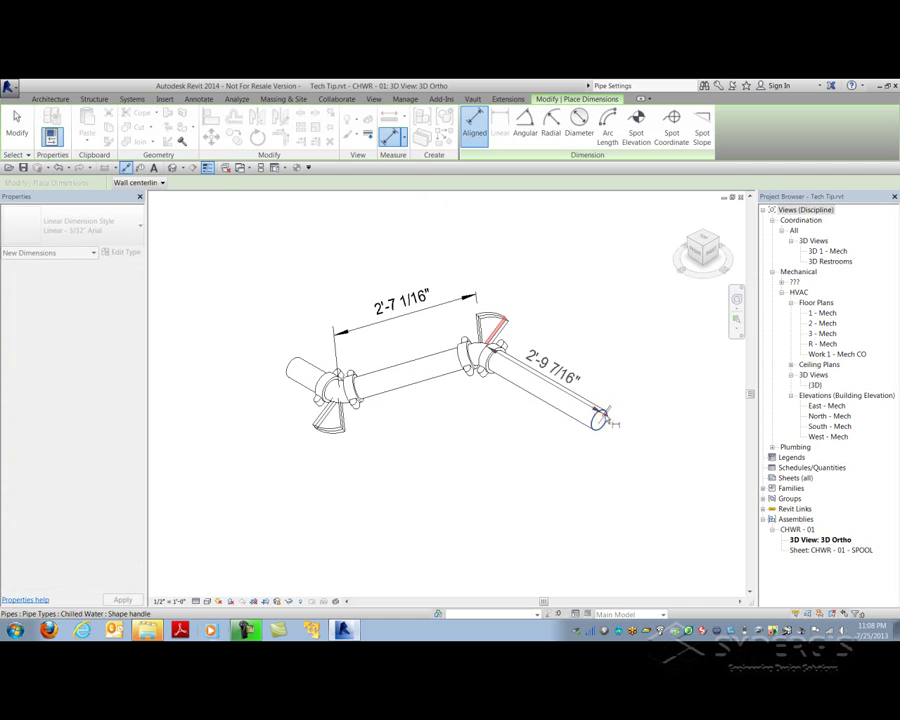
left_click(603, 416)
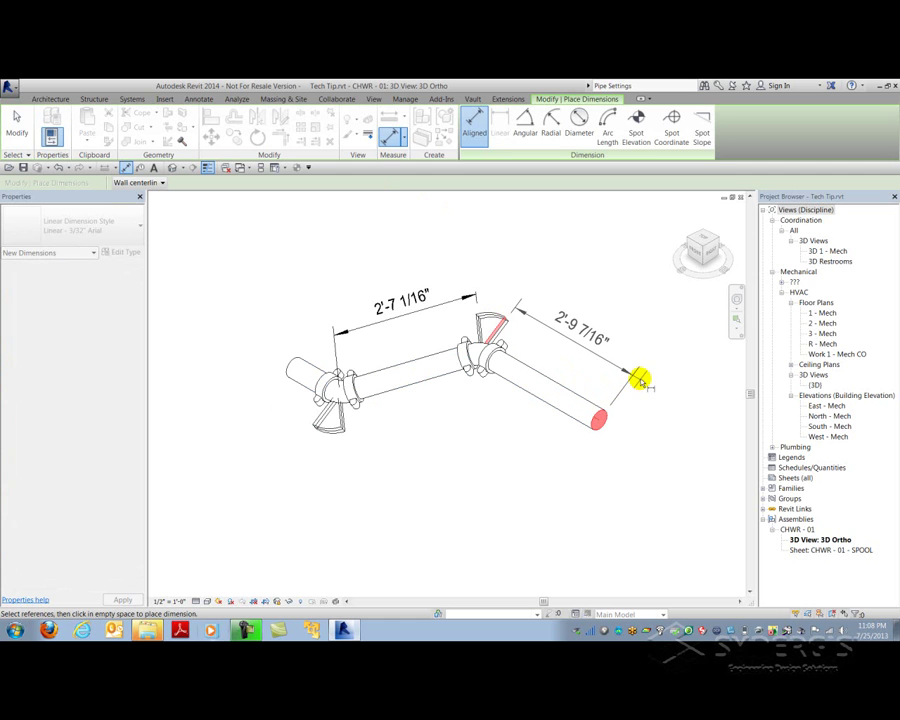
left_click(640, 380)
Change the work plane back to the wedge face of the elbow next to the short pipe
middle_click_drag(287, 412, 345, 437, "shift")
scroll(347, 437, "up", 2)
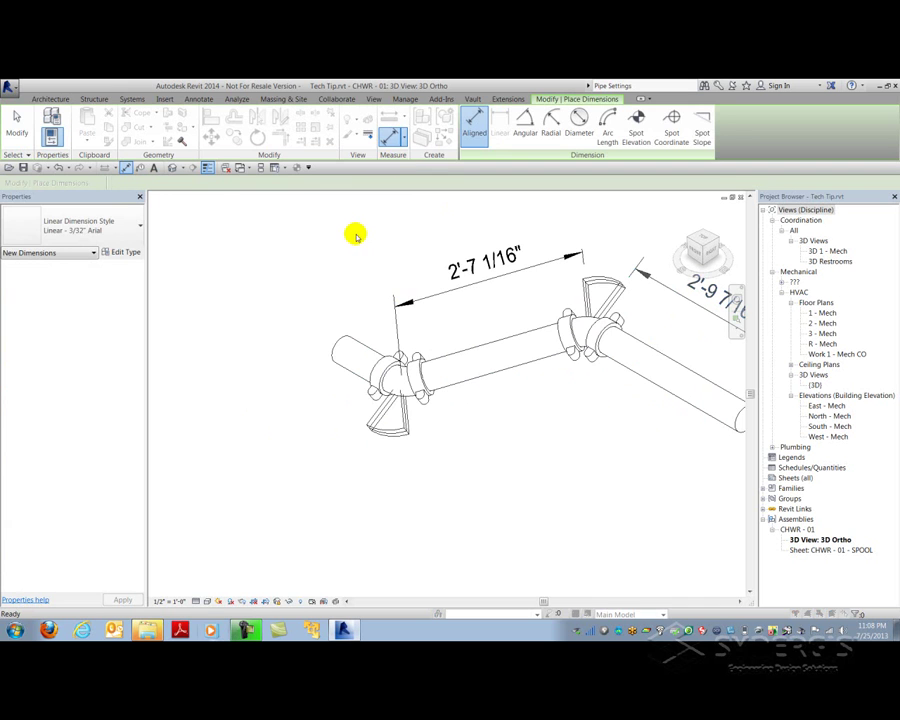
left_click(297, 168)
left_click(324, 396)
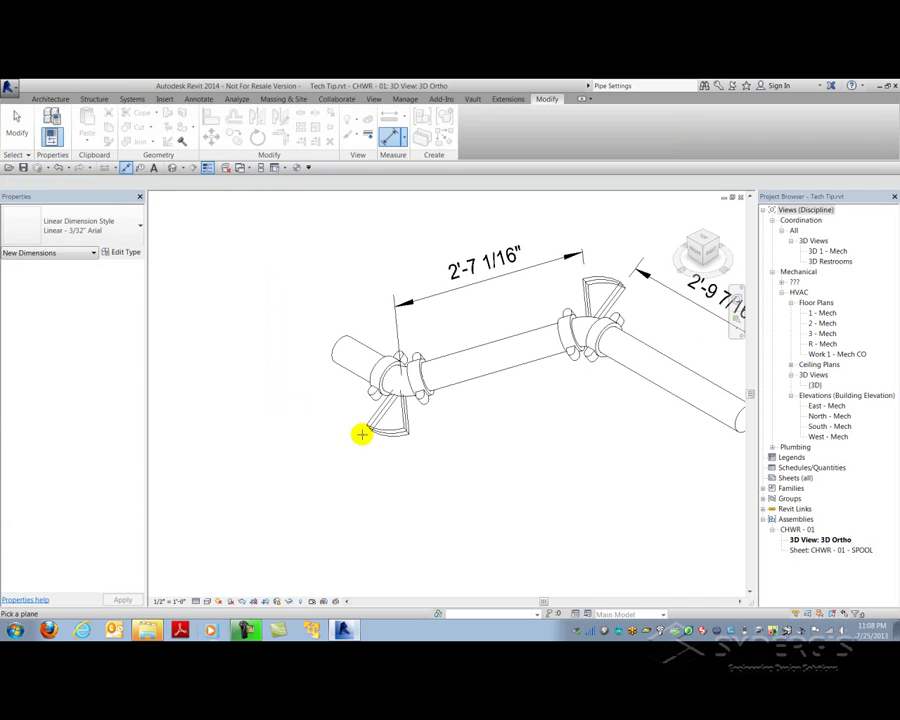
key("Escape")
key("Escape")
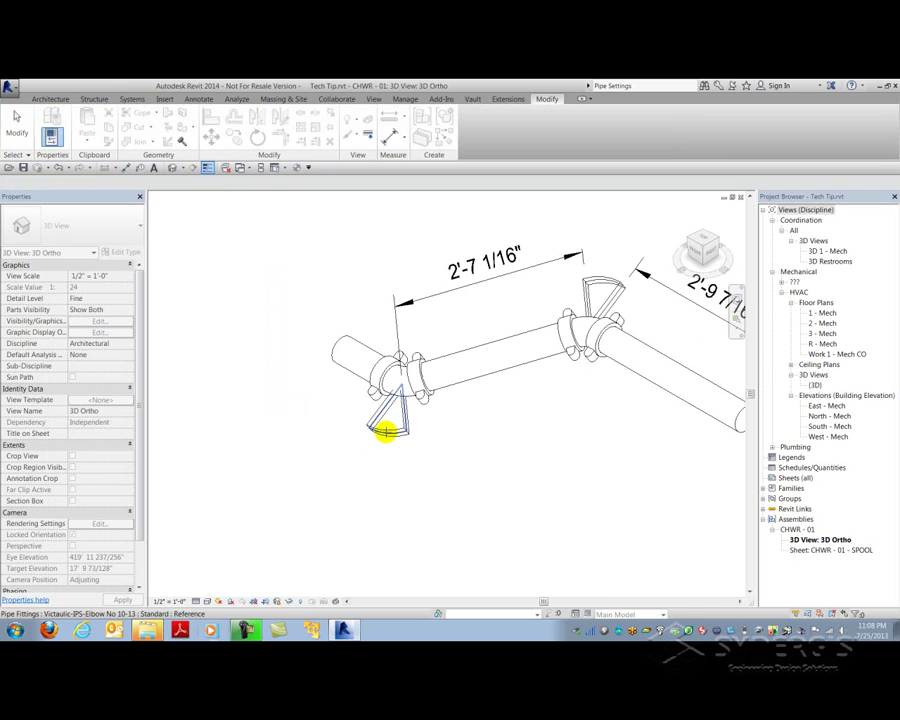
Add an aligned dimension from the elbow's wedge reference to the open end of the short pipe
left_click(384, 138)
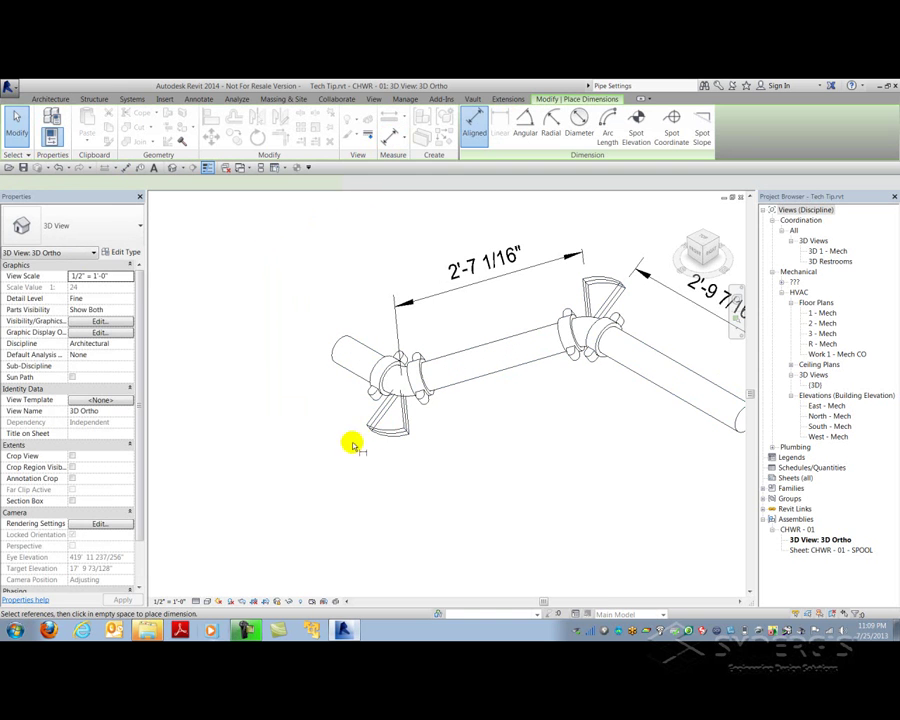
left_click(373, 420)
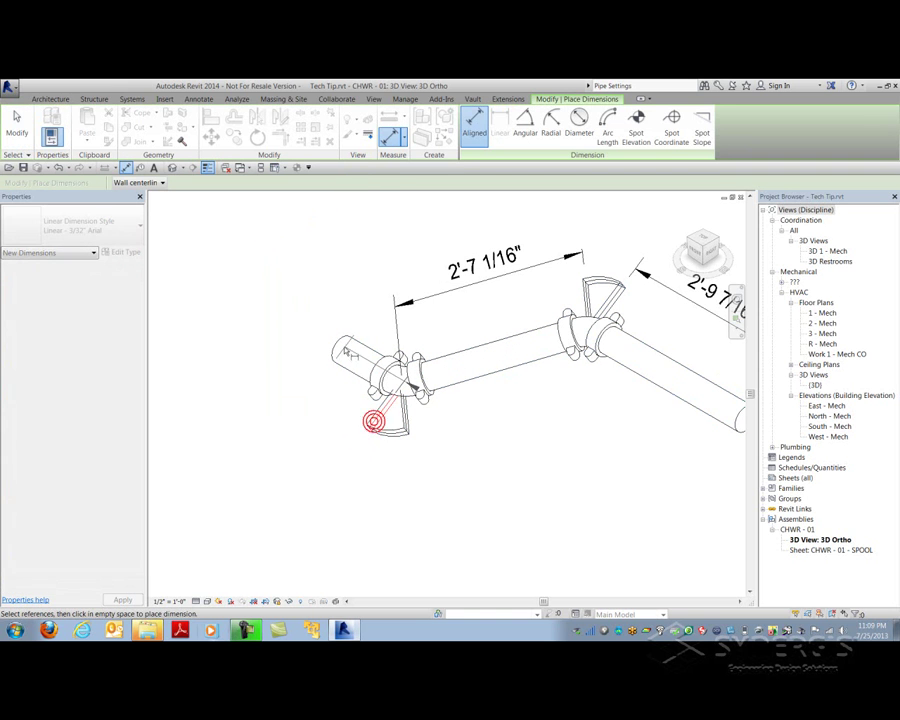
left_click(332, 344)
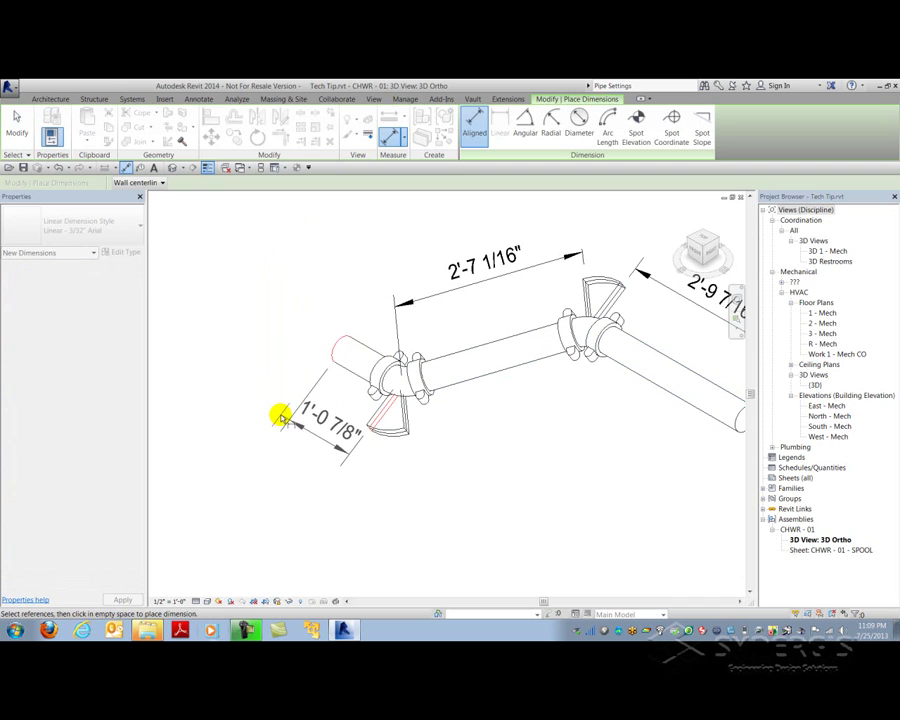
left_click(286, 412)
Add an angular dimension between the centerlines of the short pipe and the middle pipe, with its arc above their elbow
scroll(355, 413, "down", 3)
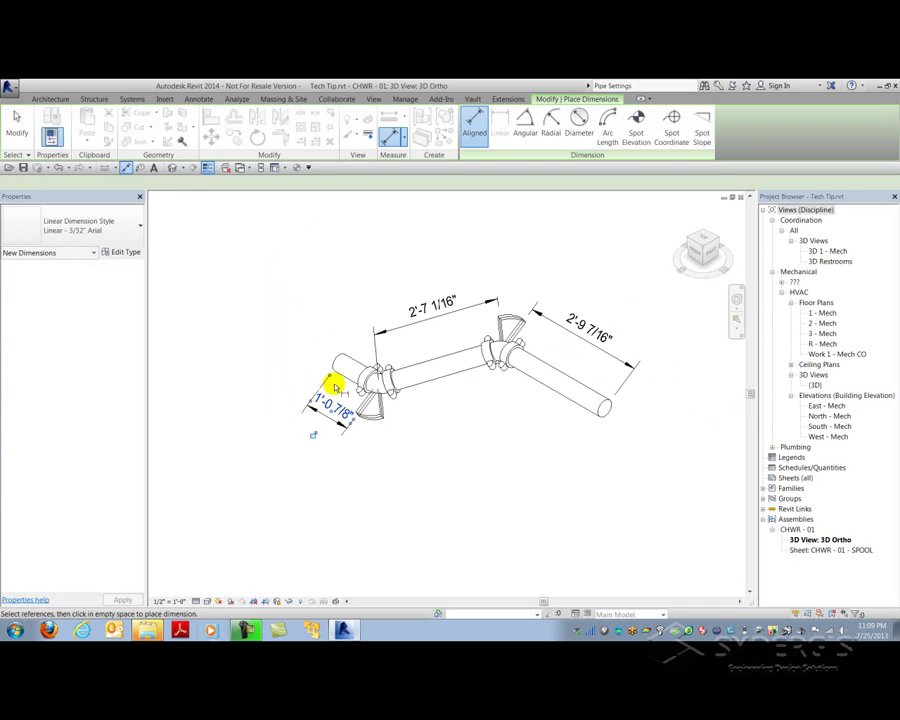
scroll(360, 410, "up", 2)
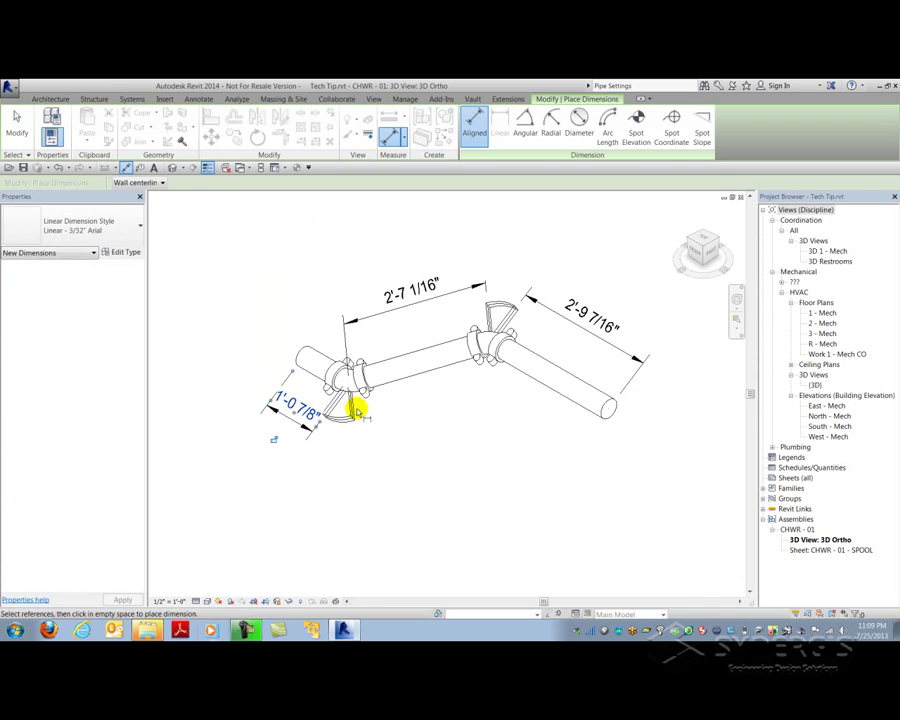
left_click(523, 125)
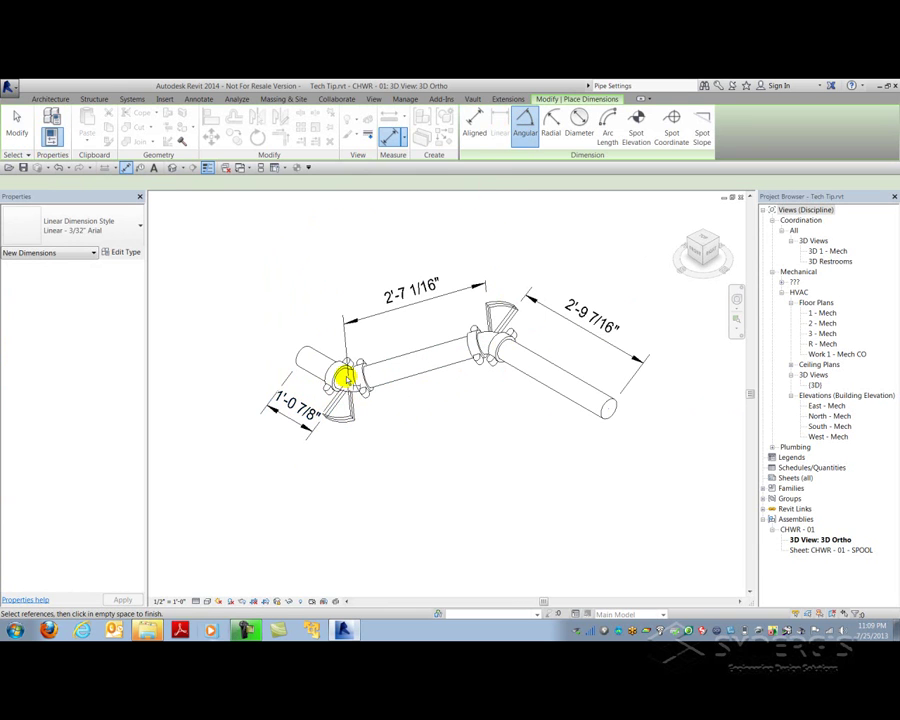
scroll(335, 372, "up", 1)
scroll(305, 364, "up", 1)
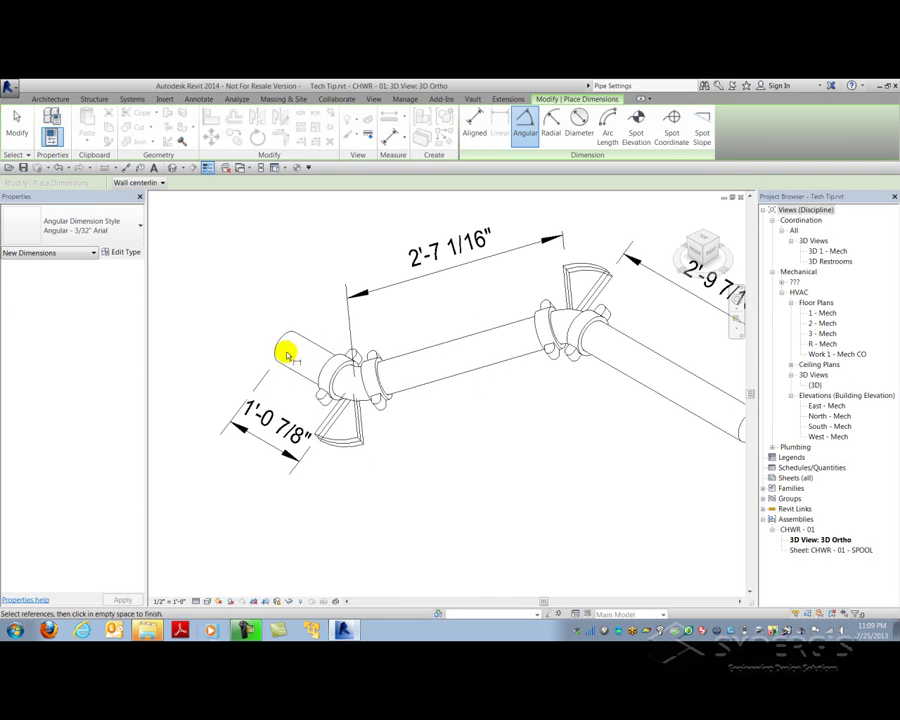
left_click(429, 360)
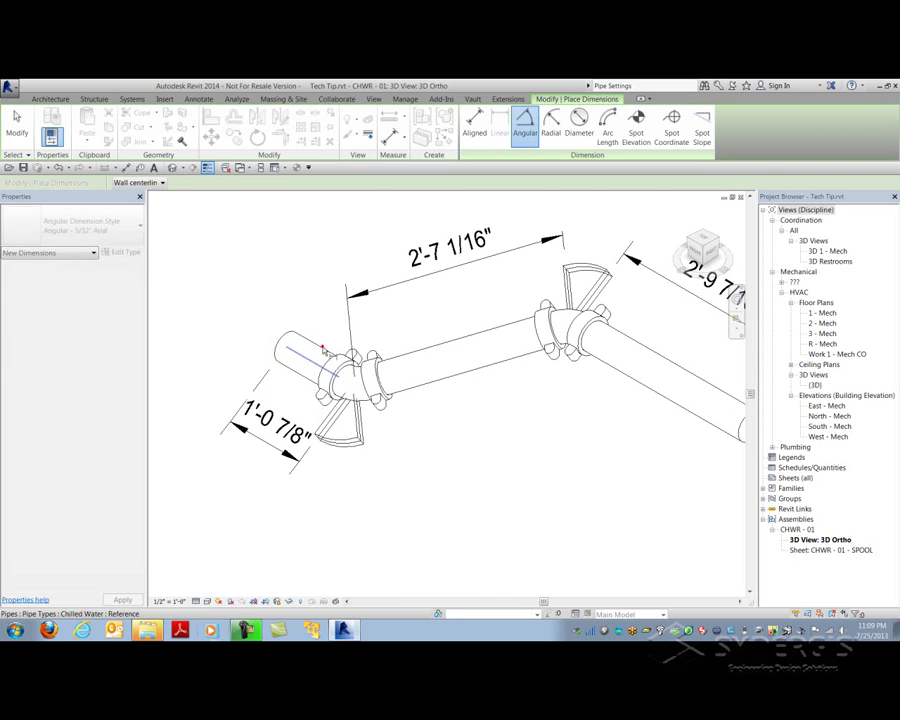
left_click(346, 317)
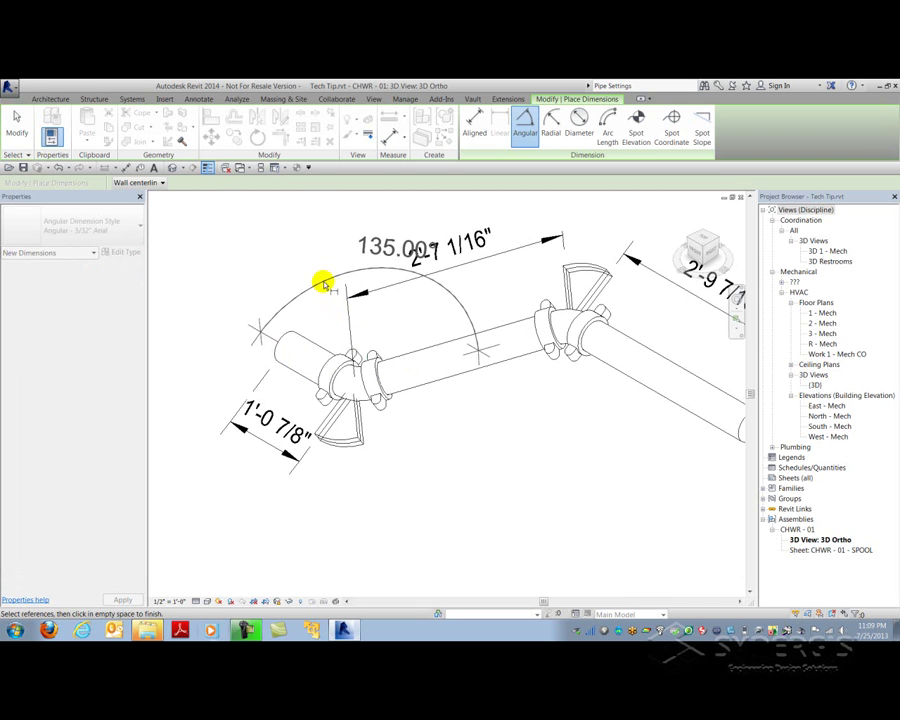
left_click(482, 386)
Add an angular dimension between the centerlines of the middle pipe and the long pipe, with its arc below their elbow
middle_click_drag(482, 386, 440, 368)
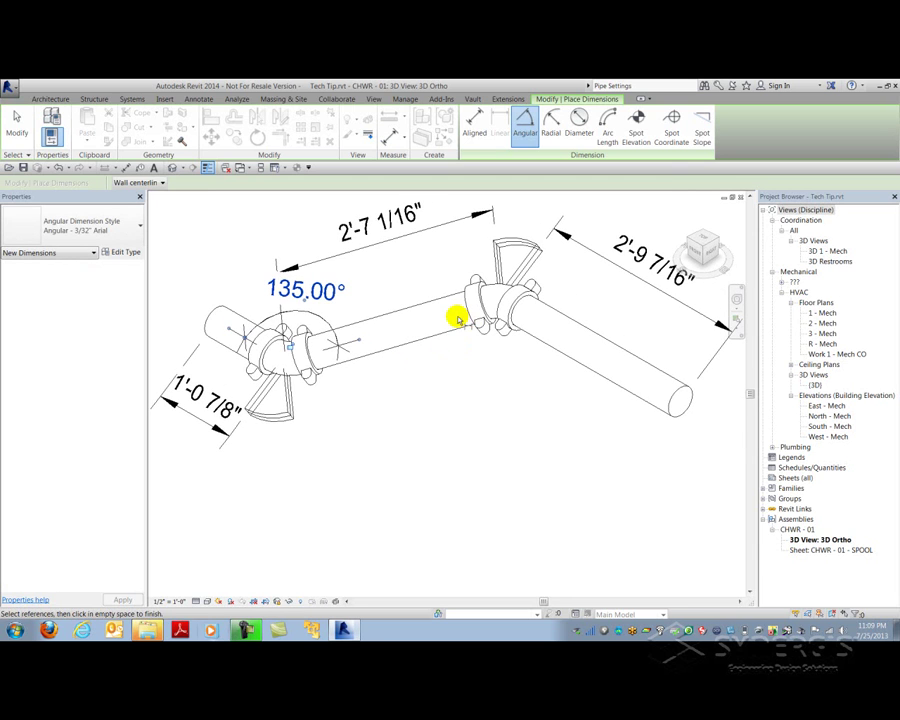
left_click(449, 322)
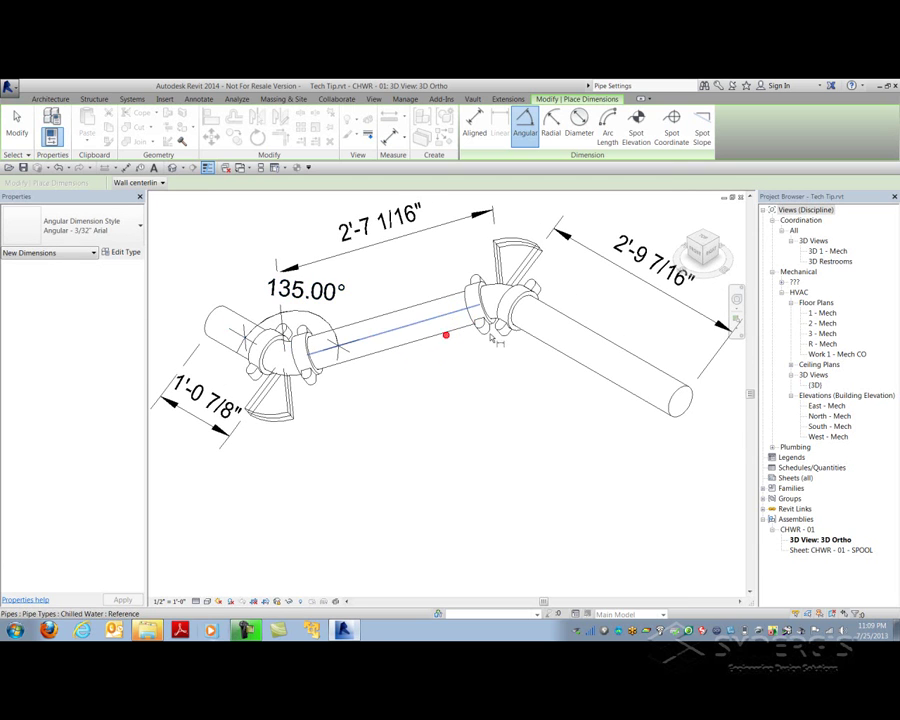
left_click(545, 342)
left_click(447, 334)
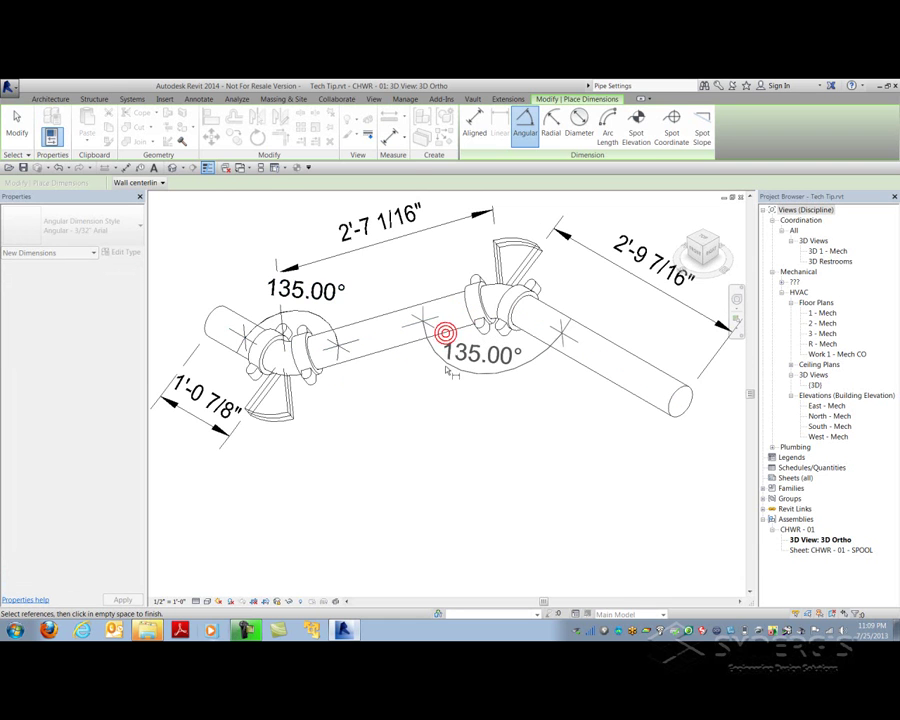
left_click(445, 372)
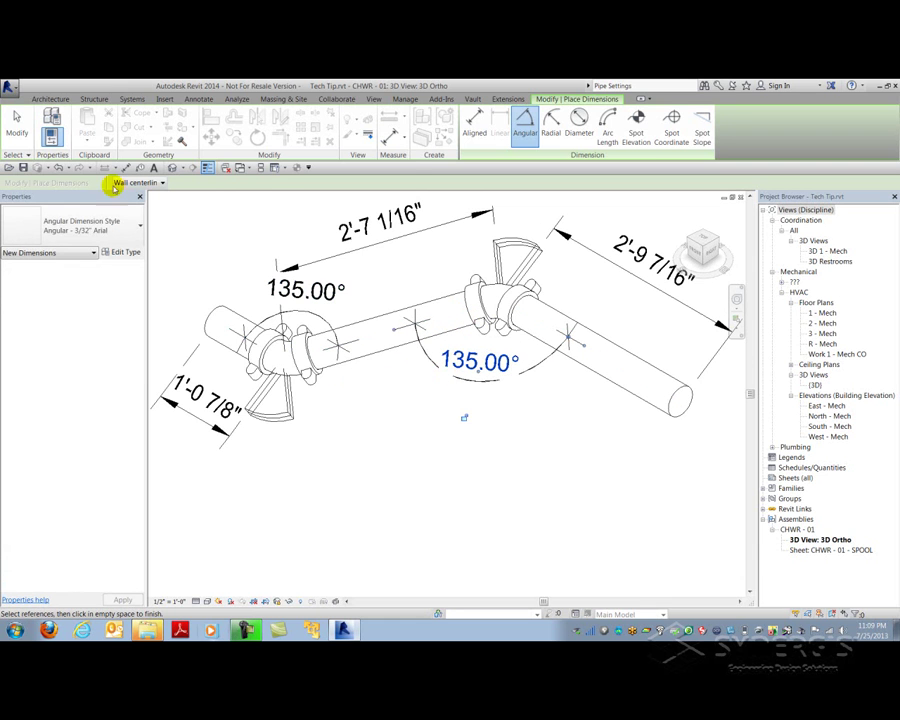
Change the angular dimension type's tick mark to Arrow Filled 15 Degree and its dimension line extension to 0
left_click(528, 400)
left_click(466, 374)
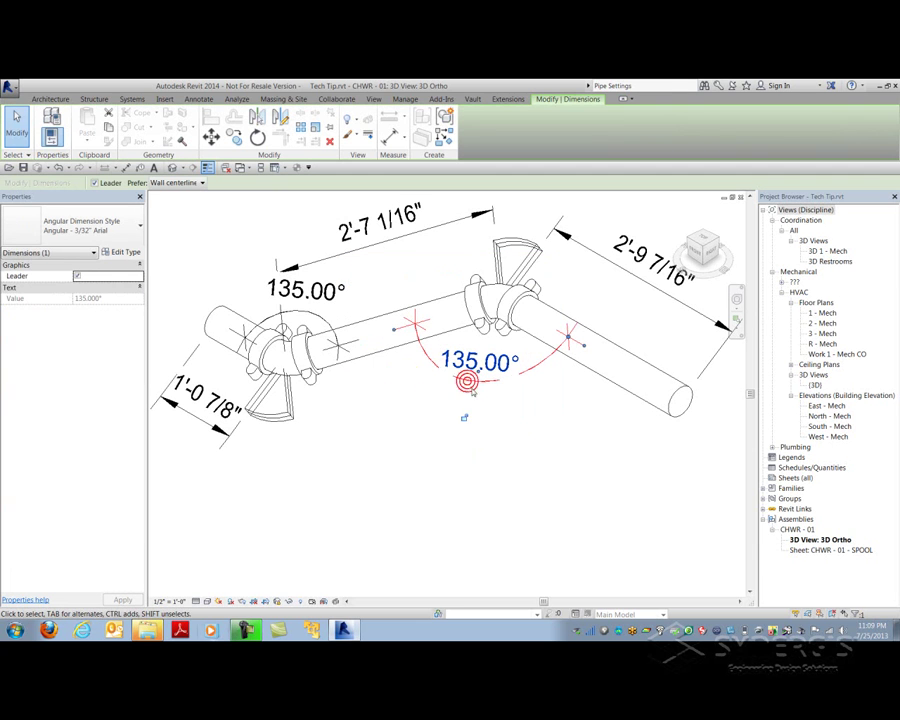
left_click(122, 253)
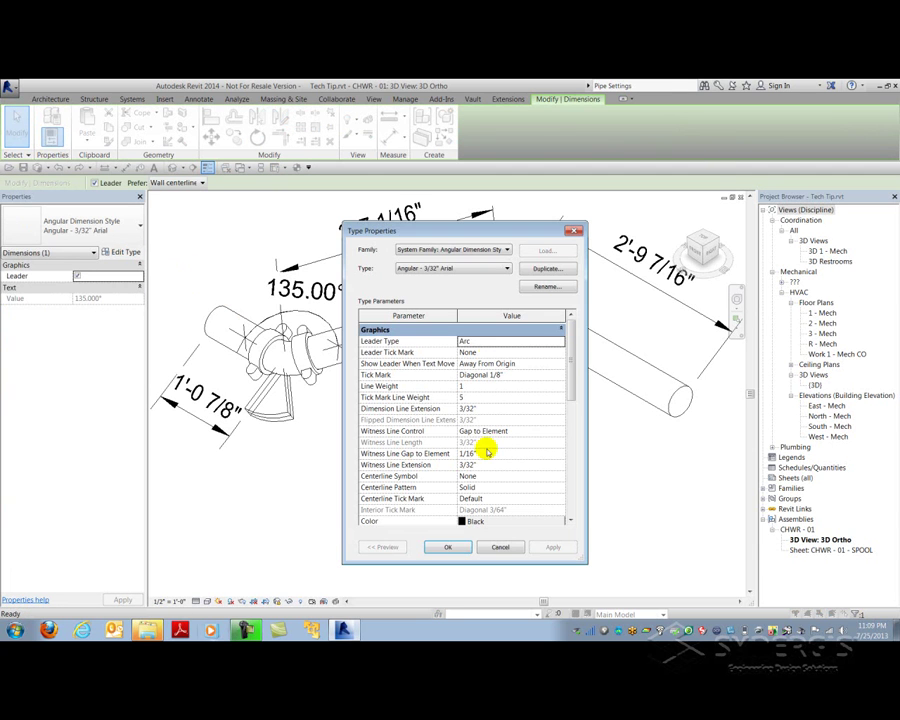
left_click(562, 376)
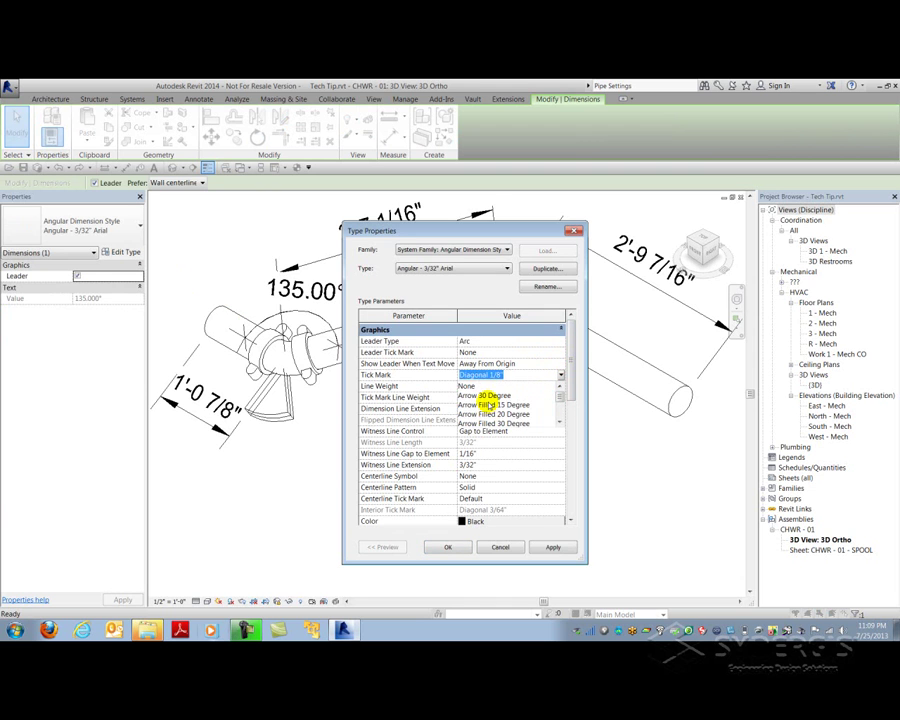
left_click(492, 407)
left_click(493, 410)
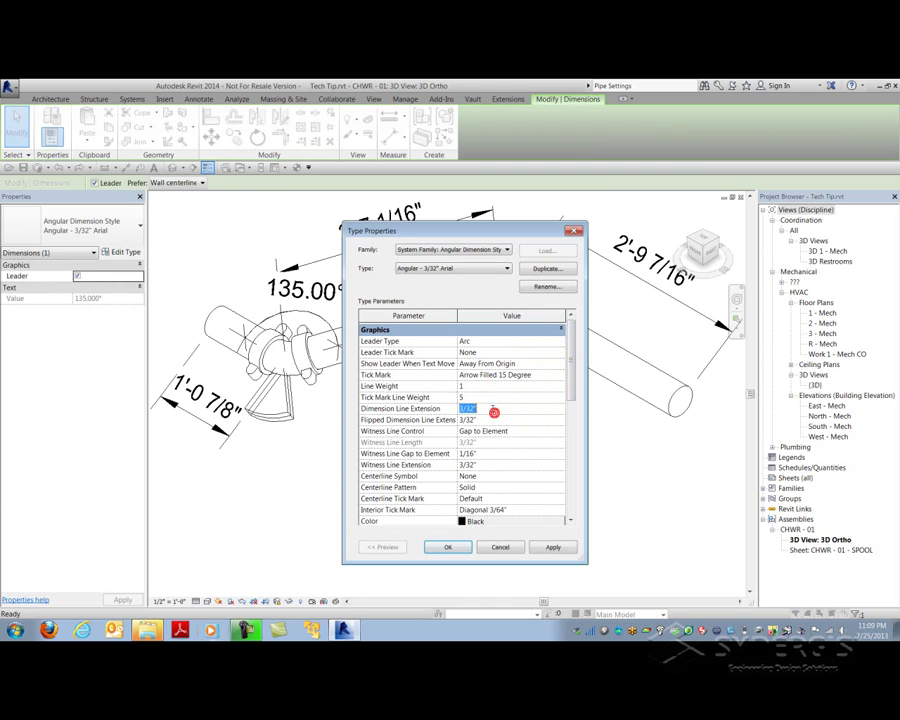
type("0")
left_click(446, 547)
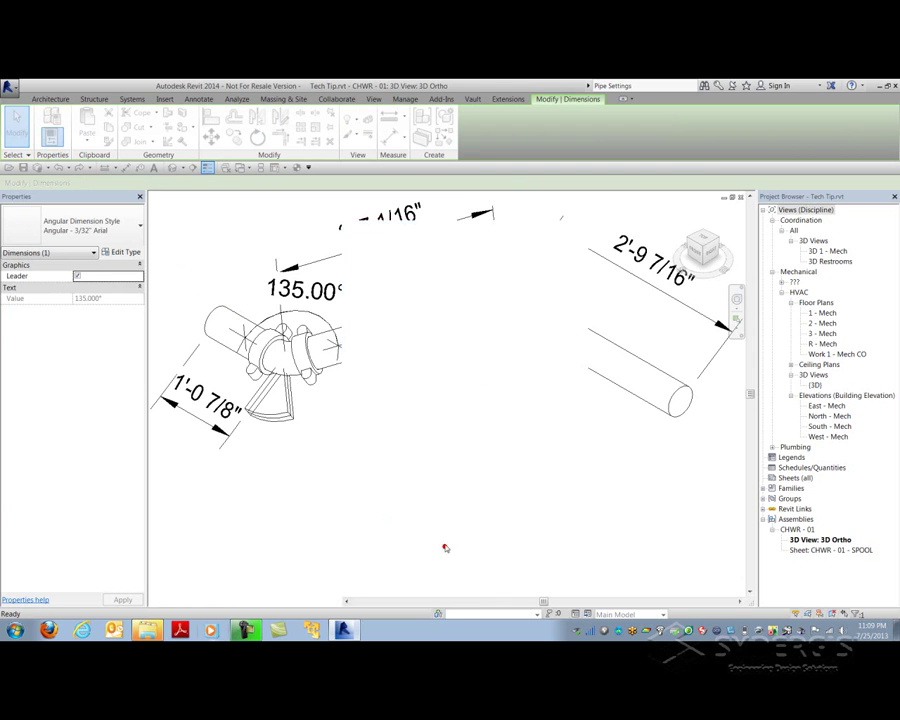
left_click(421, 479)
Tag the short pipe itself, not the whole assembly, using Tag by Category and placing the tag above the pipe
scroll(421, 479, "down", 3)
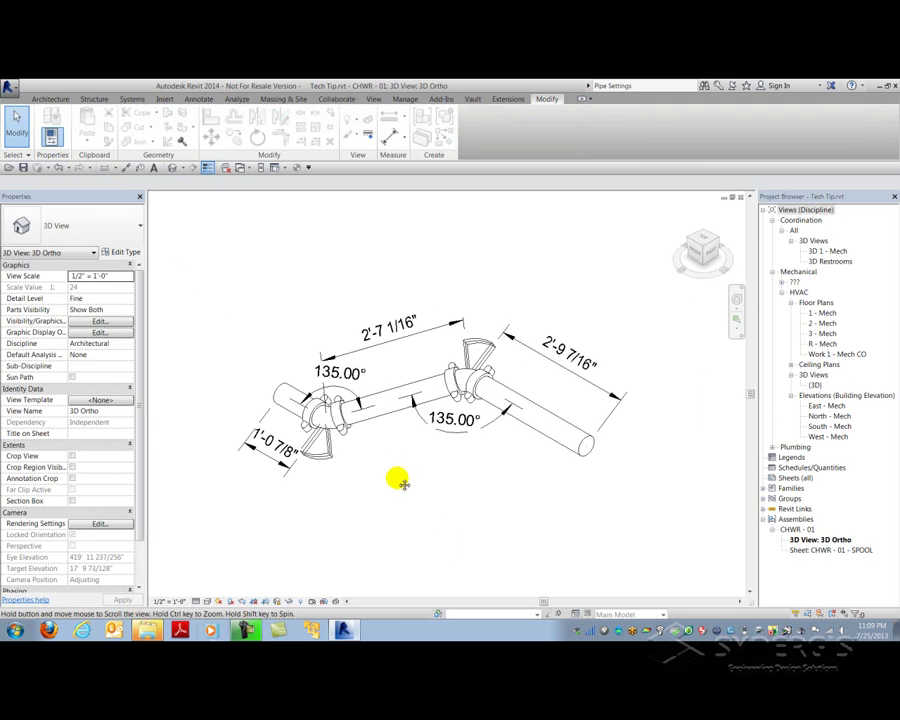
mouse_move(399, 484)
middle_mouse_down()
mouse_move(400, 470)
mouse_move(400, 490)
middle_mouse_up()
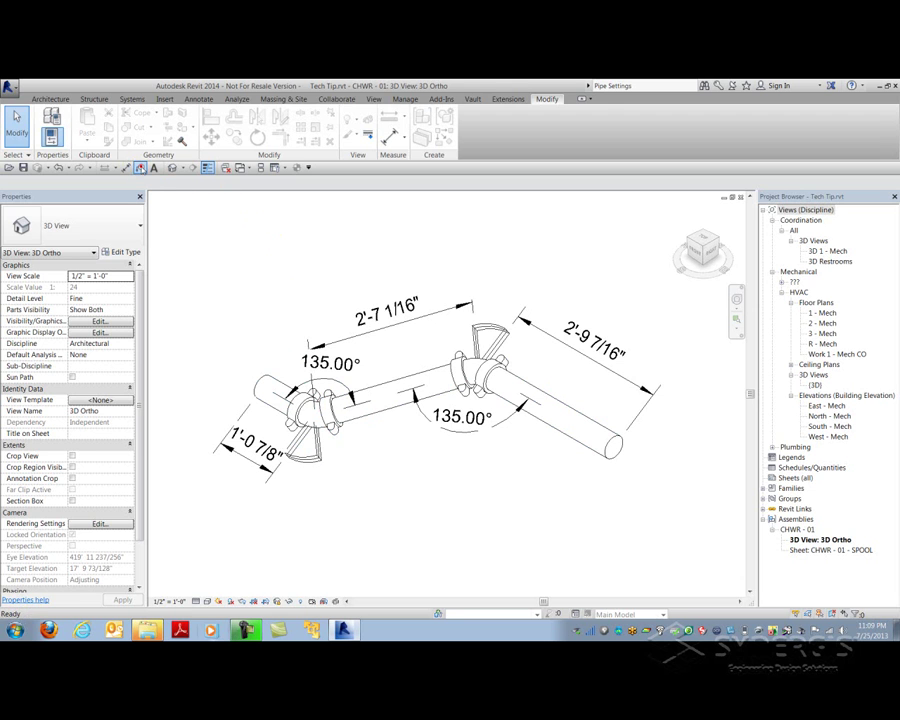
key("t")
key("g")
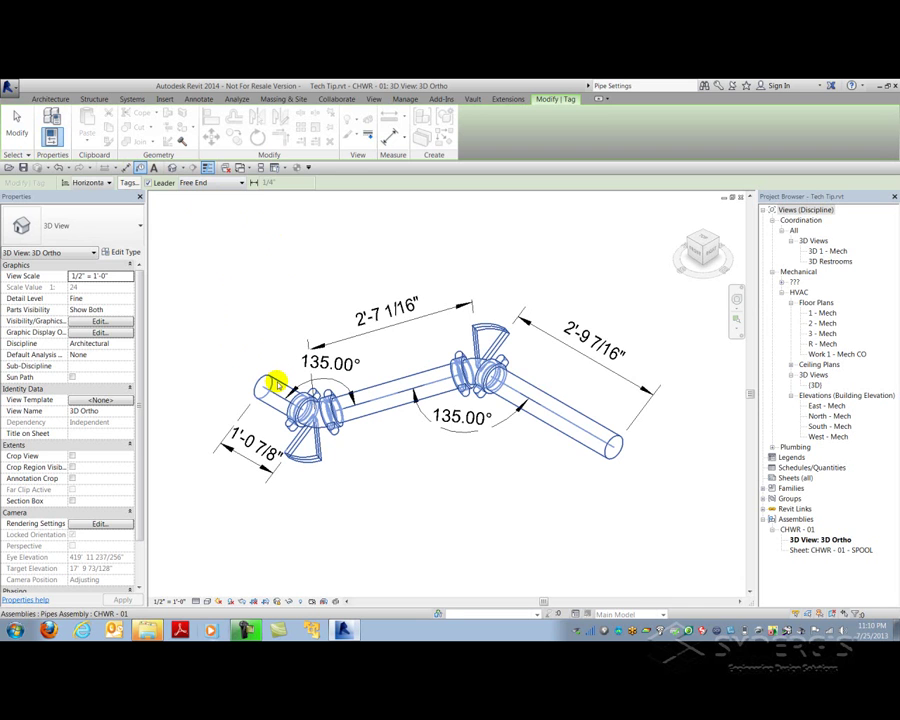
key("Tab")
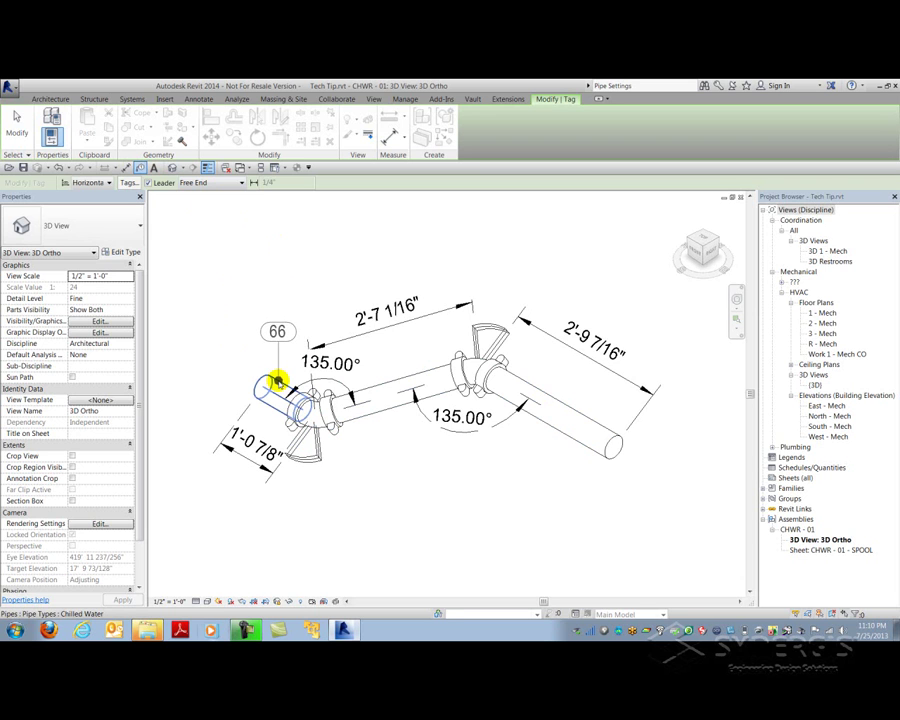
left_click(278, 382)
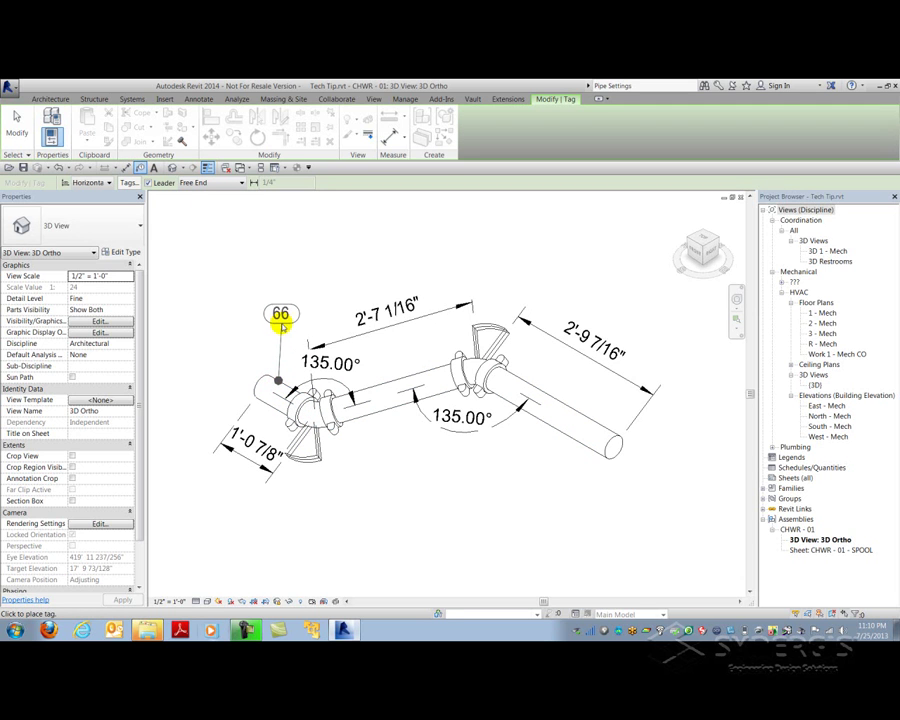
left_click(279, 333)
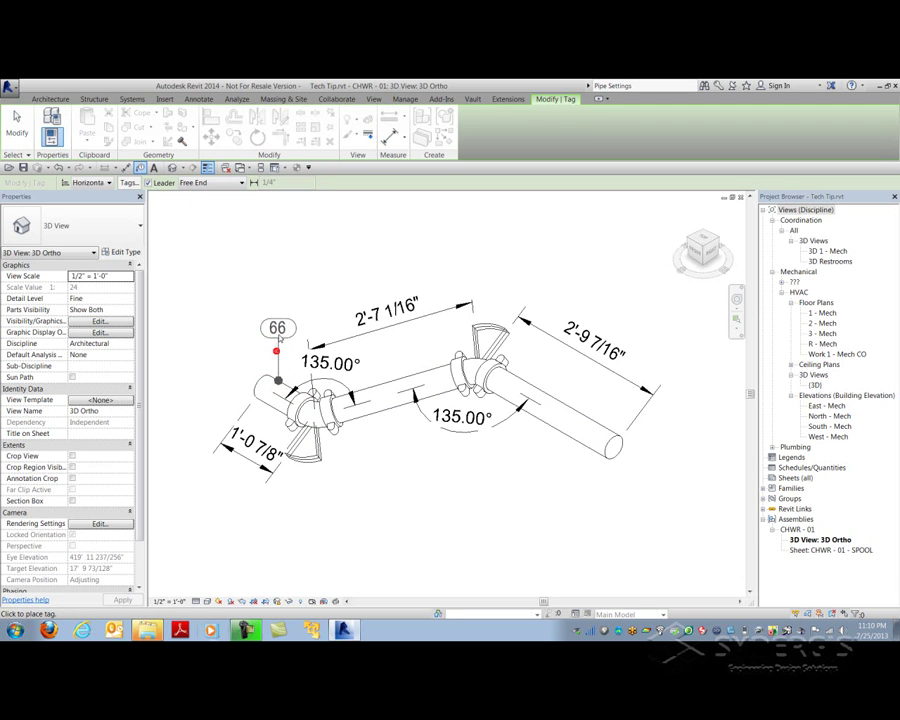
Tag the middle pipe and the long pipe, placing both tags in line below the spool
left_click(403, 403)
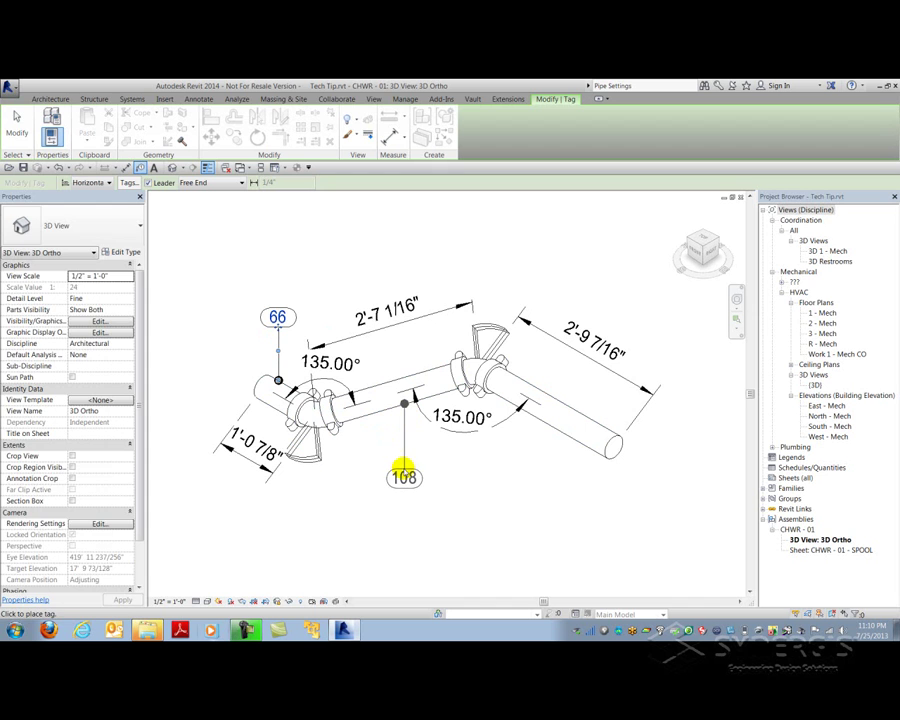
left_click(402, 468)
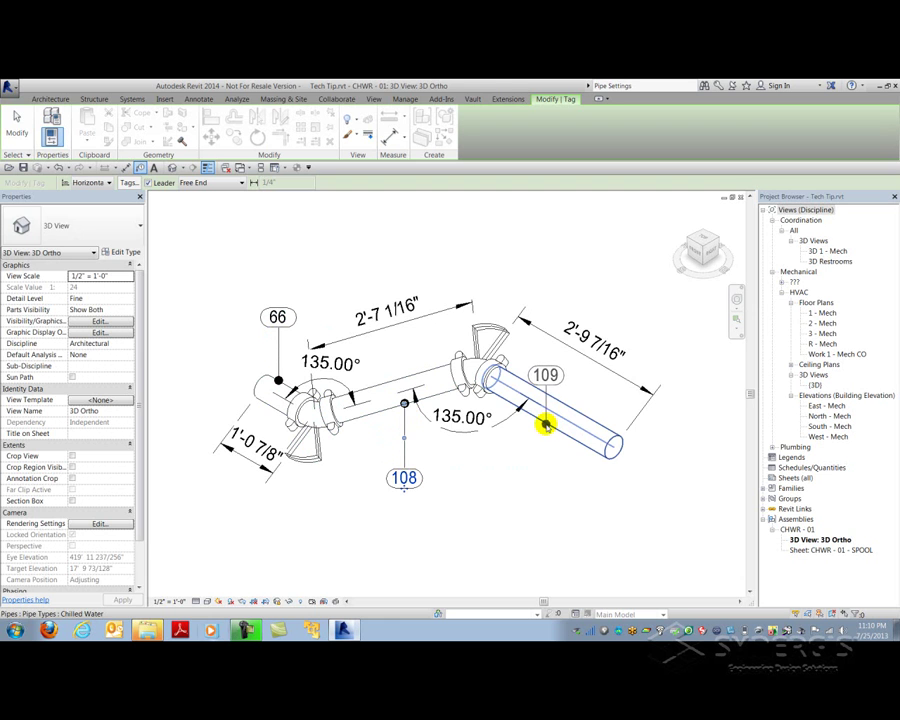
left_click(545, 470)
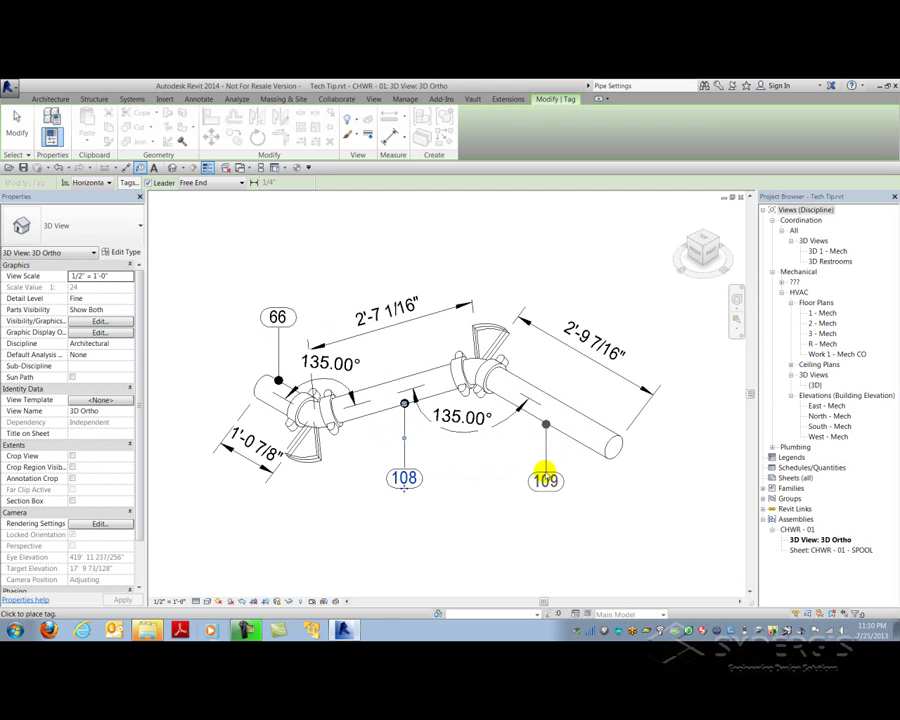
left_click_drag(545, 475, 545, 467)
left_click(545, 467)
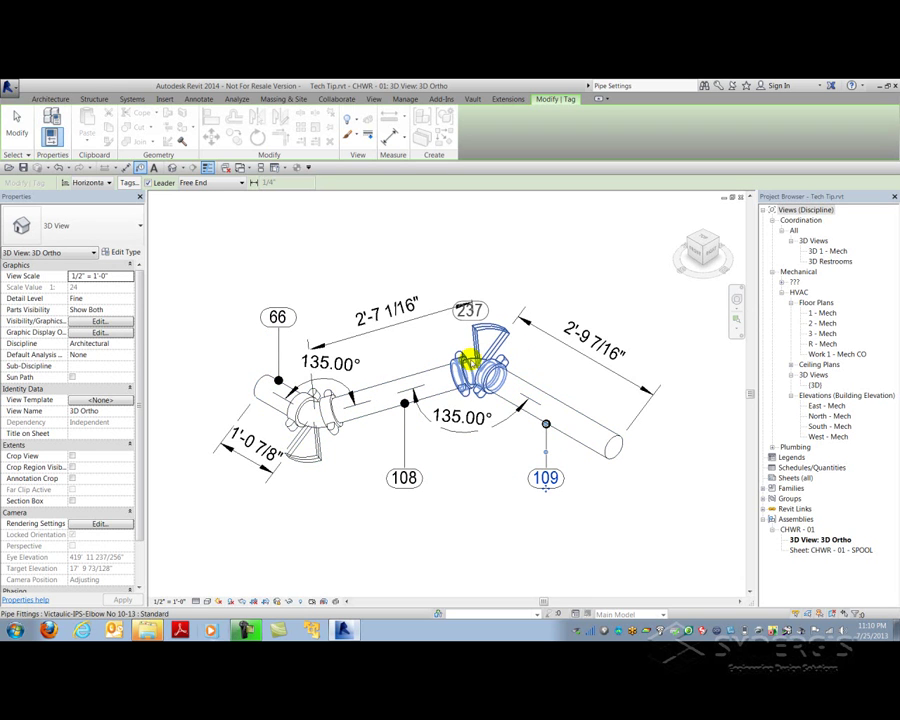
Tag both elbows, with the tag above the one at the long pipe and below the one at the short pipe
left_click(482, 358)
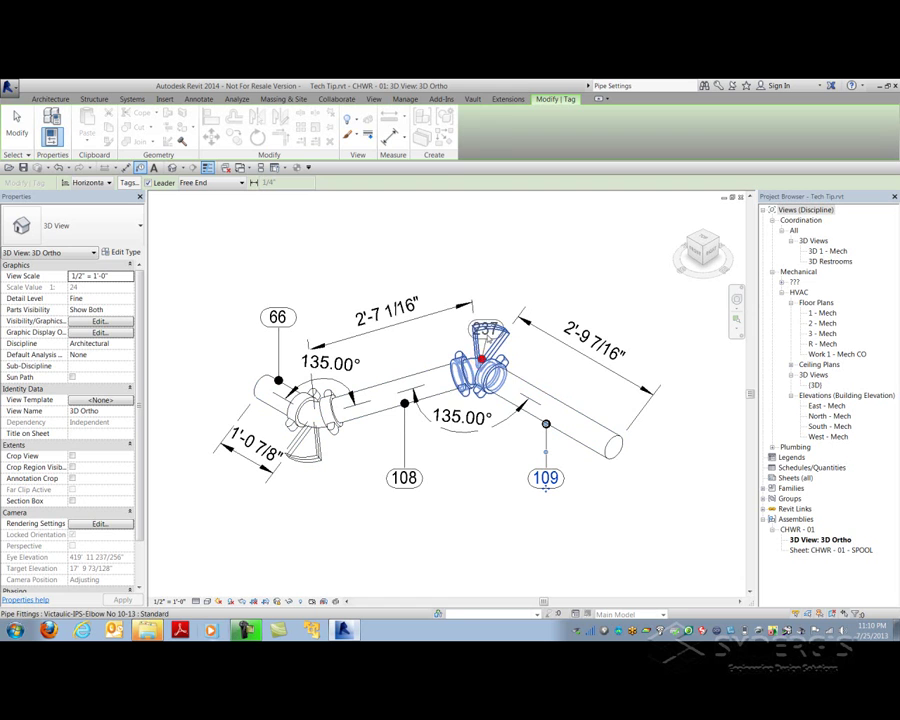
left_click(490, 312)
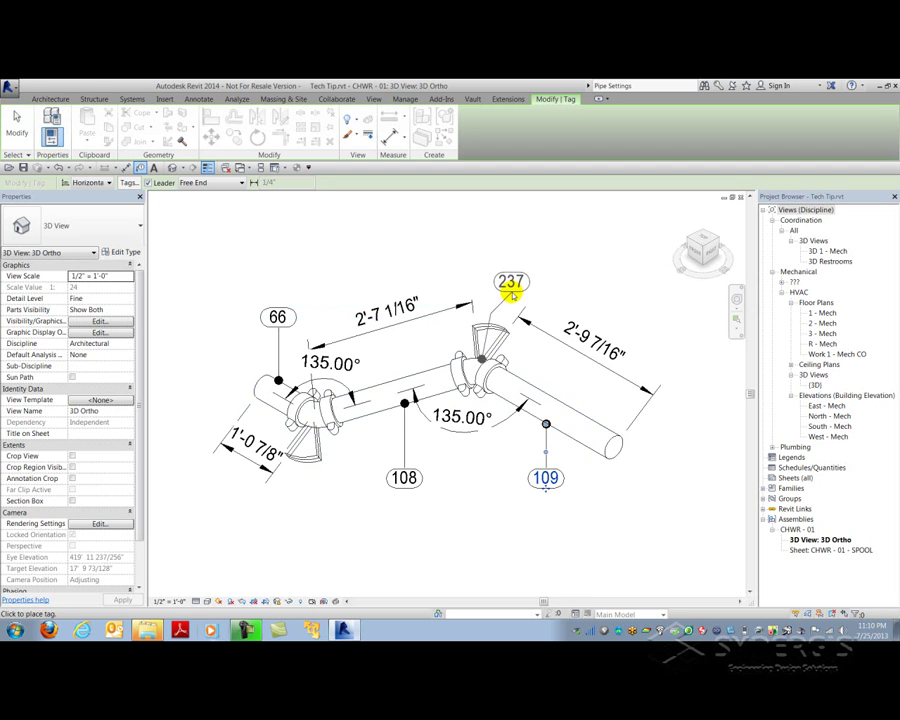
left_click(495, 289)
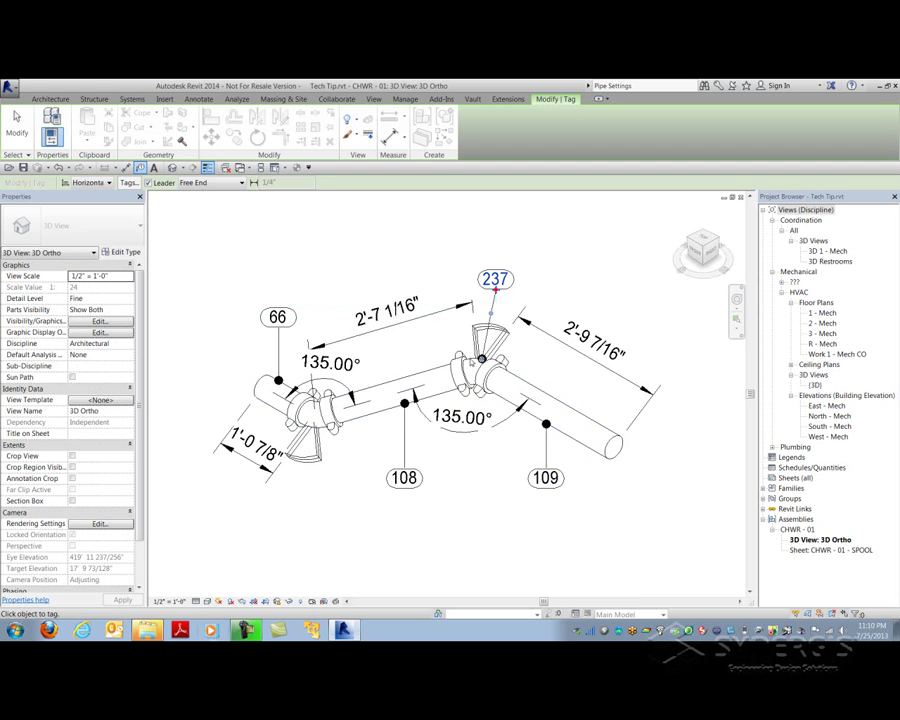
left_click(313, 427)
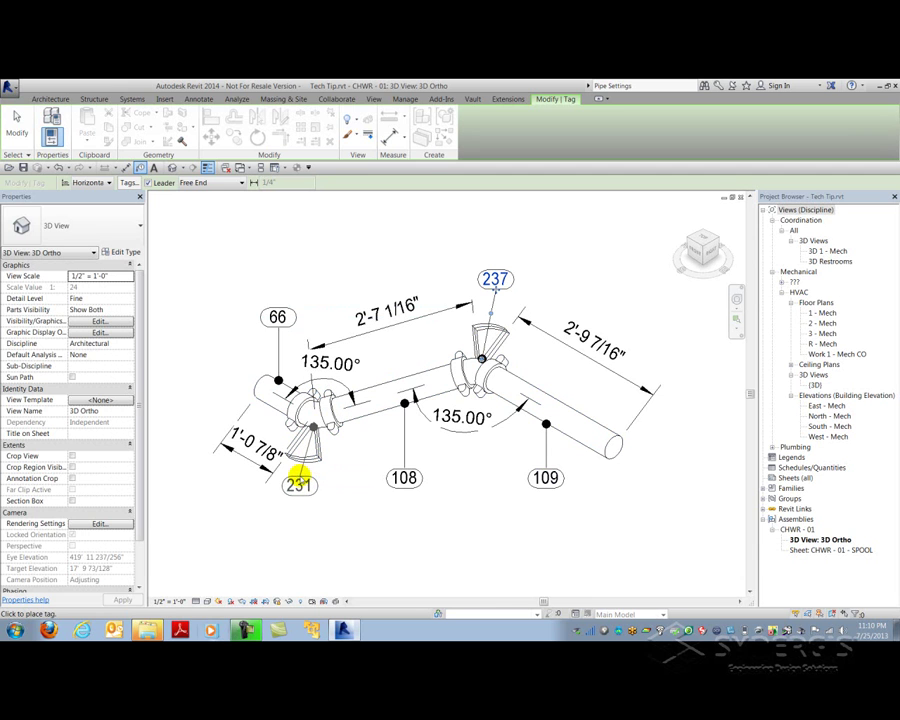
left_click(301, 466)
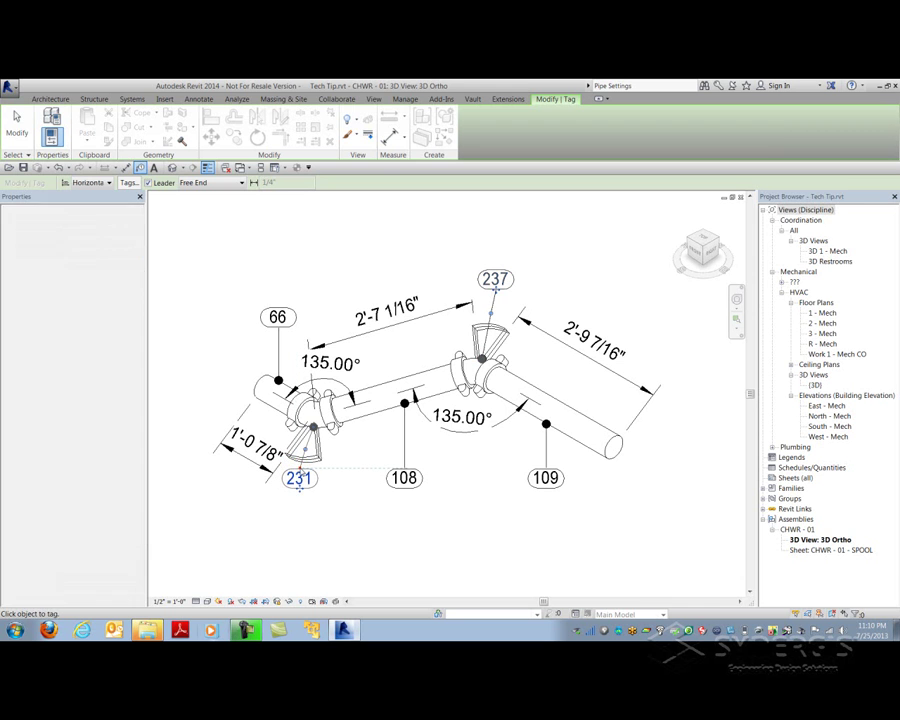
left_click(299, 489)
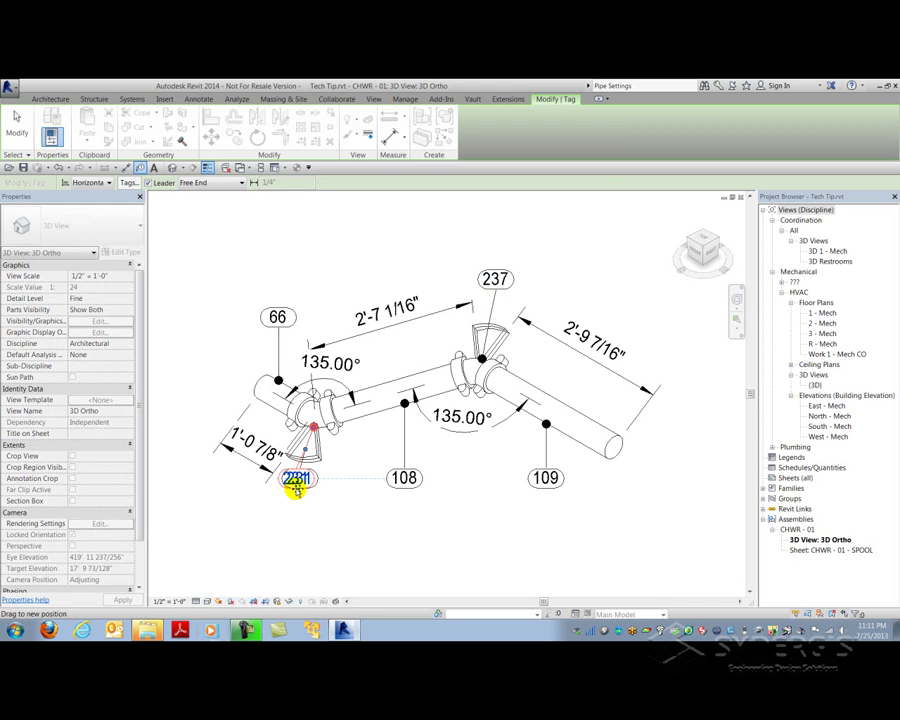
key("Escape")
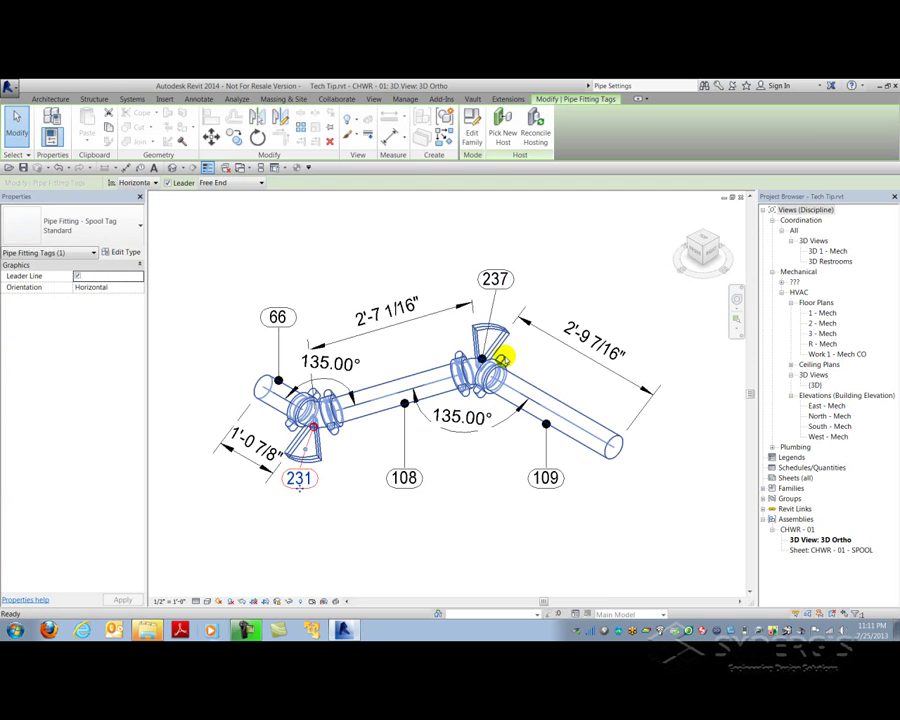
Hide the Ref Workplane subcategory of Pipe Fittings in the CHWR - 01 3D Ortho view
key("g")
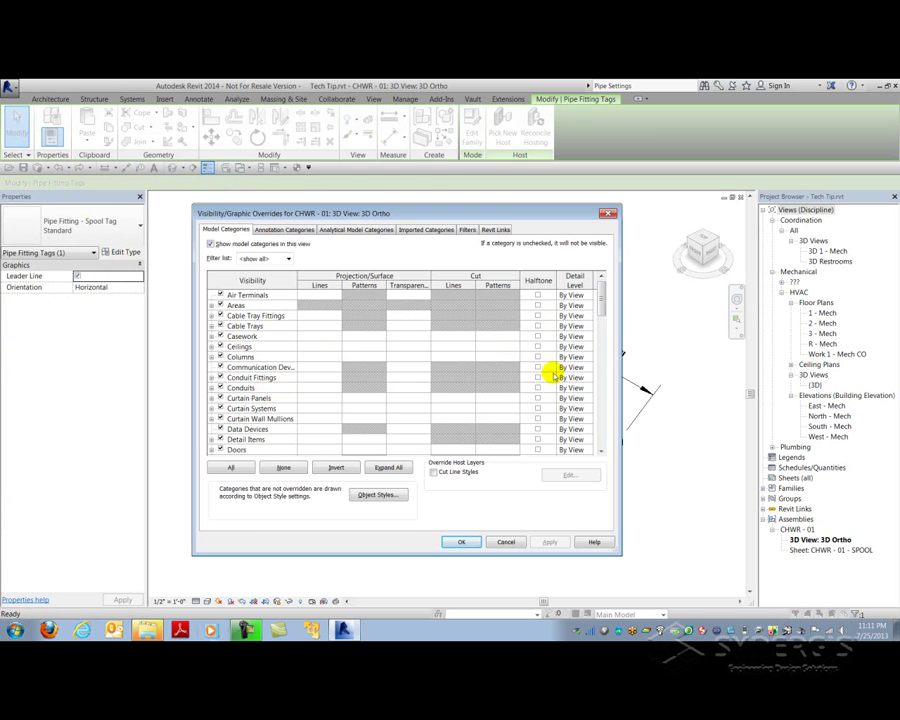
left_click_drag(599, 298, 612, 368)
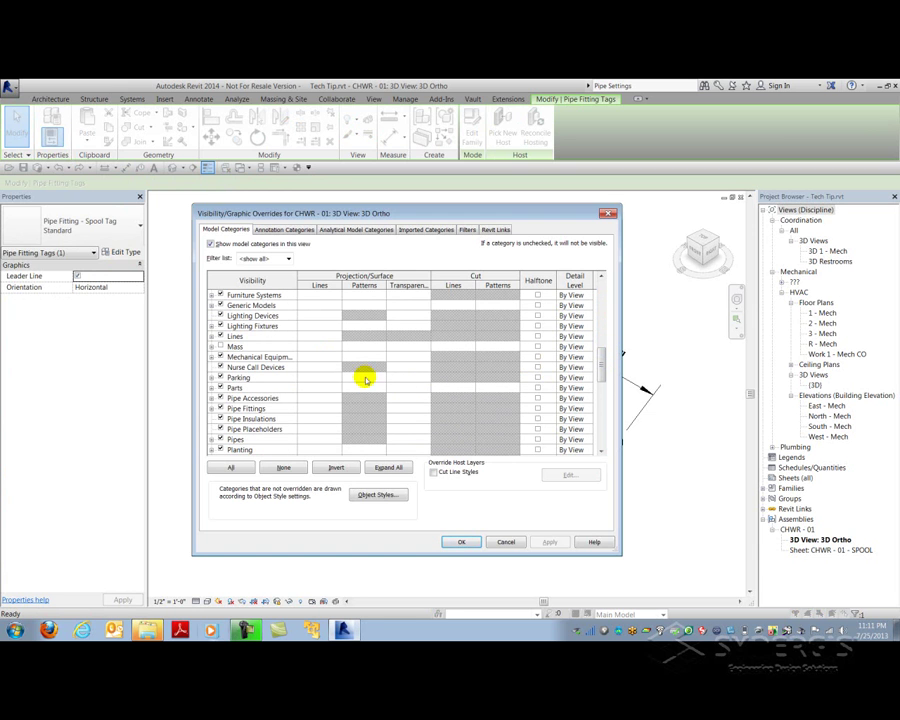
left_click(213, 410)
left_click(211, 409)
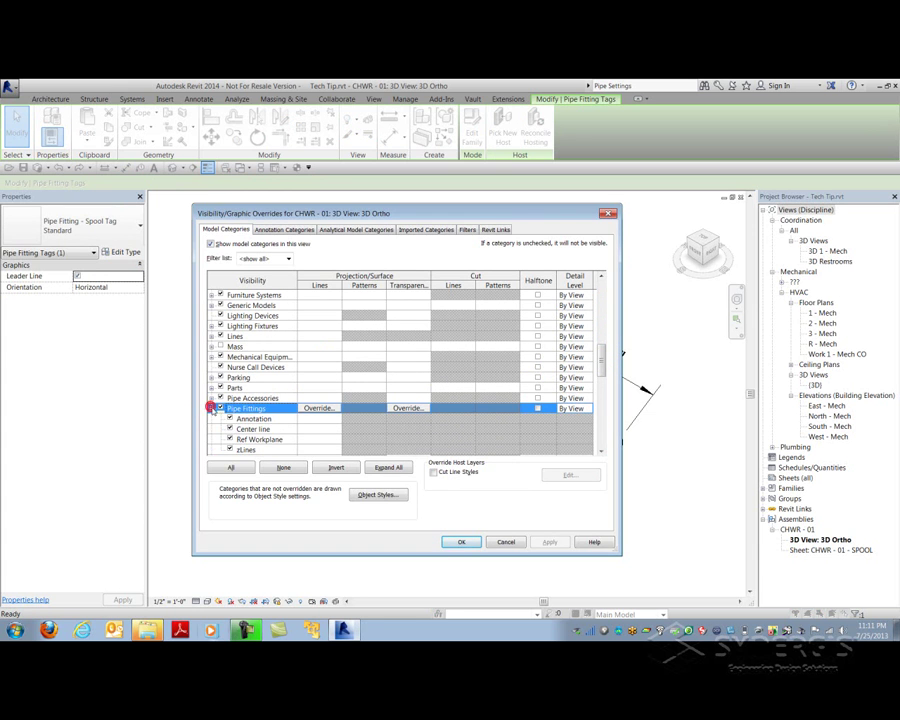
left_click(250, 440)
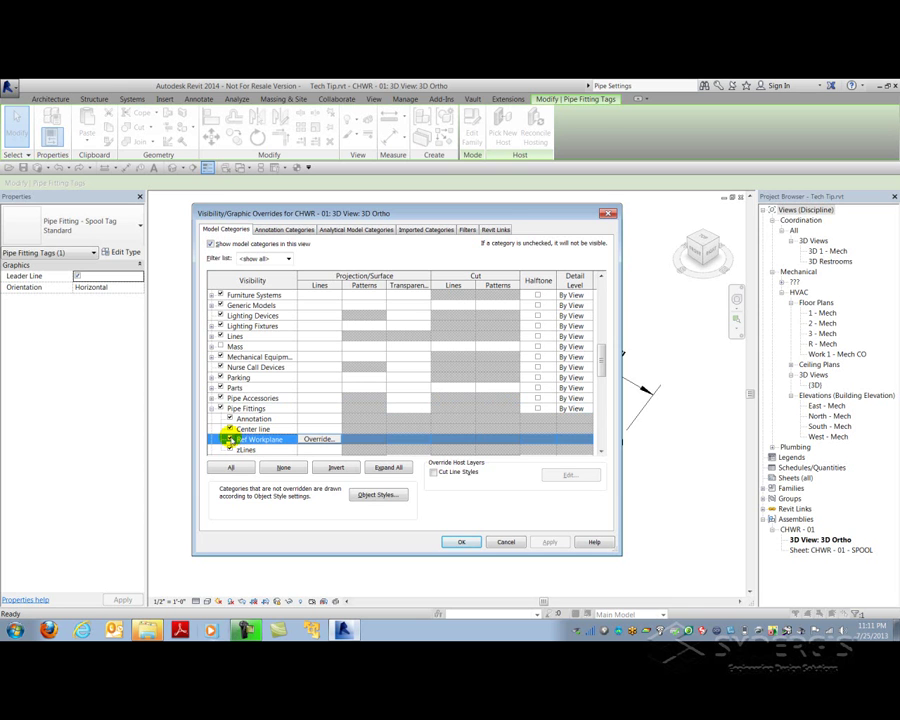
left_click(462, 543)
key("Escape")
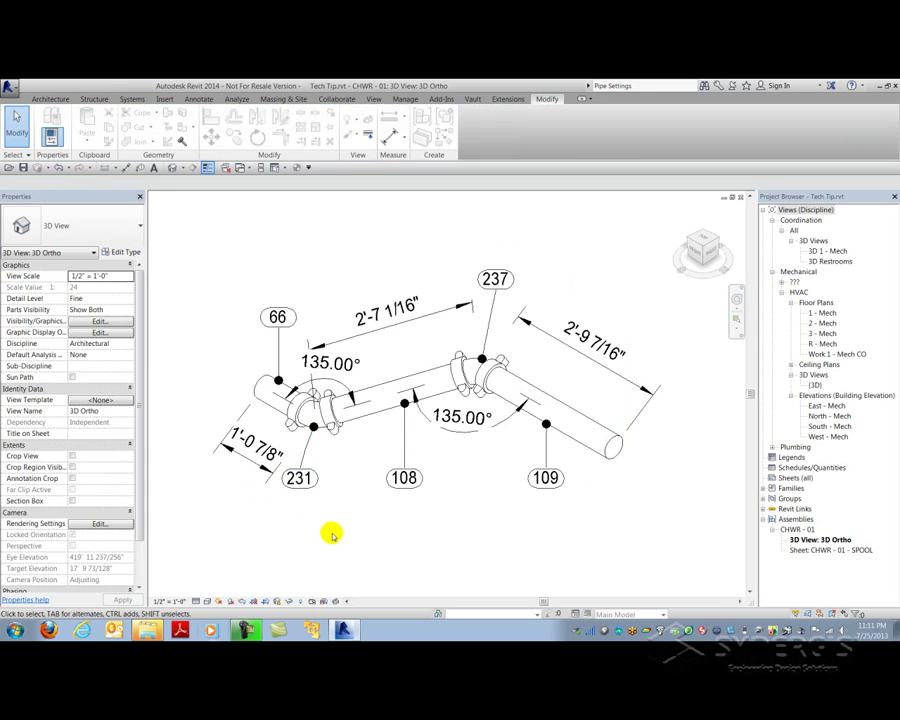
Close the annotated CHWR - 01 3D Ortho view and return to the riser next to the spool in 3D 1 - Mech
mouse_move(323, 510)
middle_mouse_down()
mouse_move(323, 538)
mouse_move(329, 500)
middle_mouse_up()
left_click(302, 405)
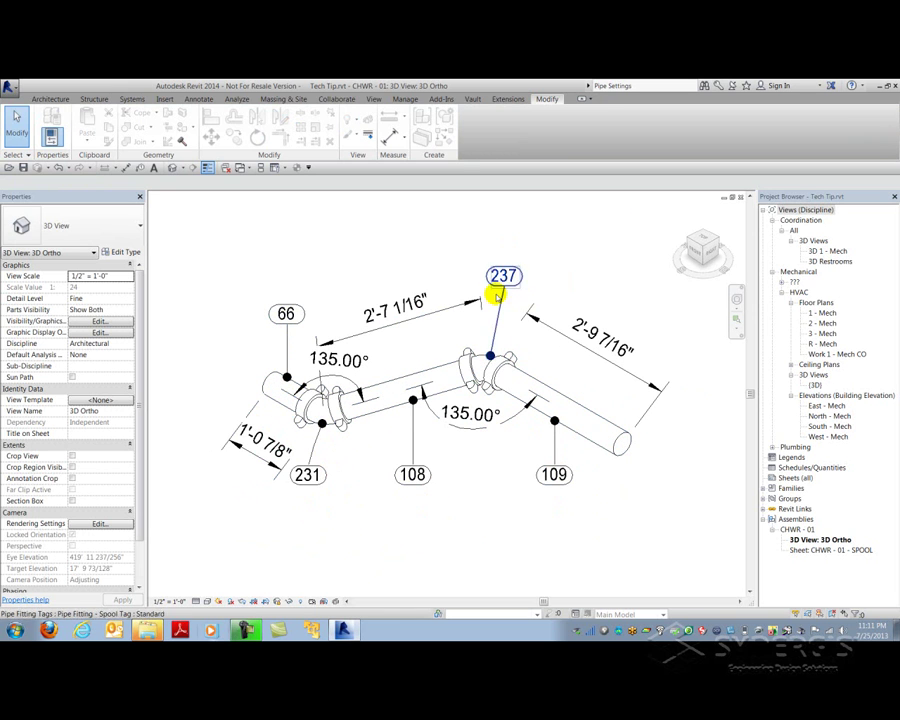
scroll(452, 486, "down", 2)
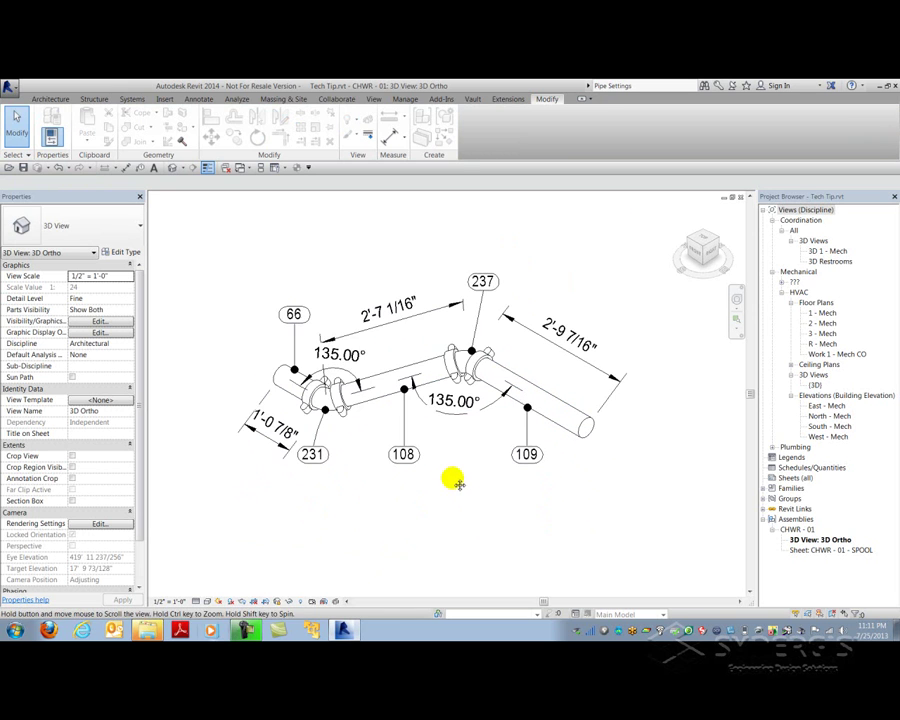
middle_click_drag(542, 486, 520, 458)
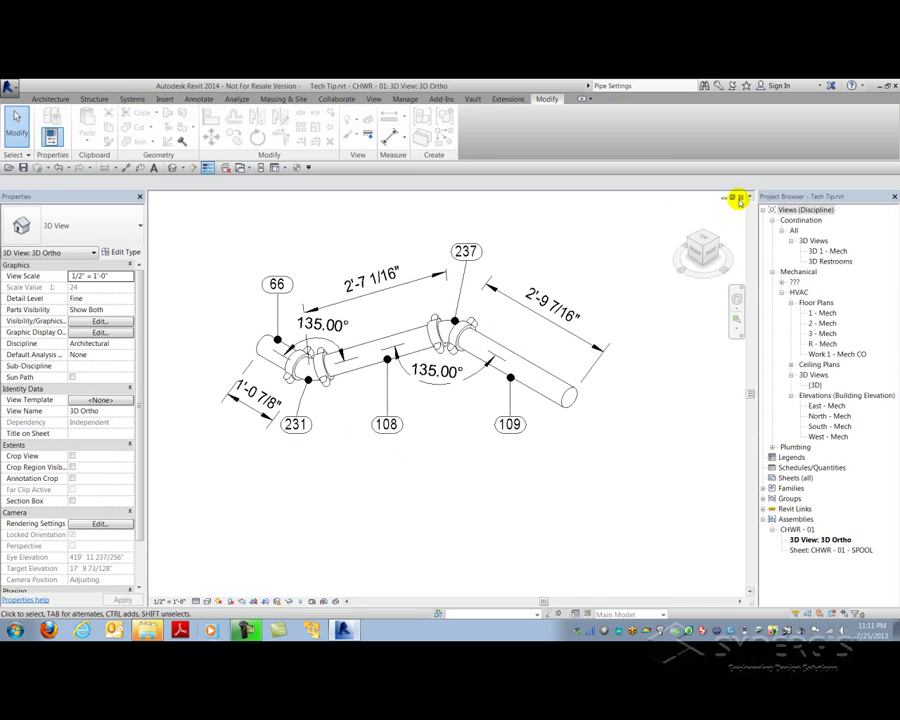
left_click(741, 197)
middle_click_drag(374, 385, 414, 454)
scroll(414, 454, "down", 2)
middle_click_drag(418, 398, 386, 458)
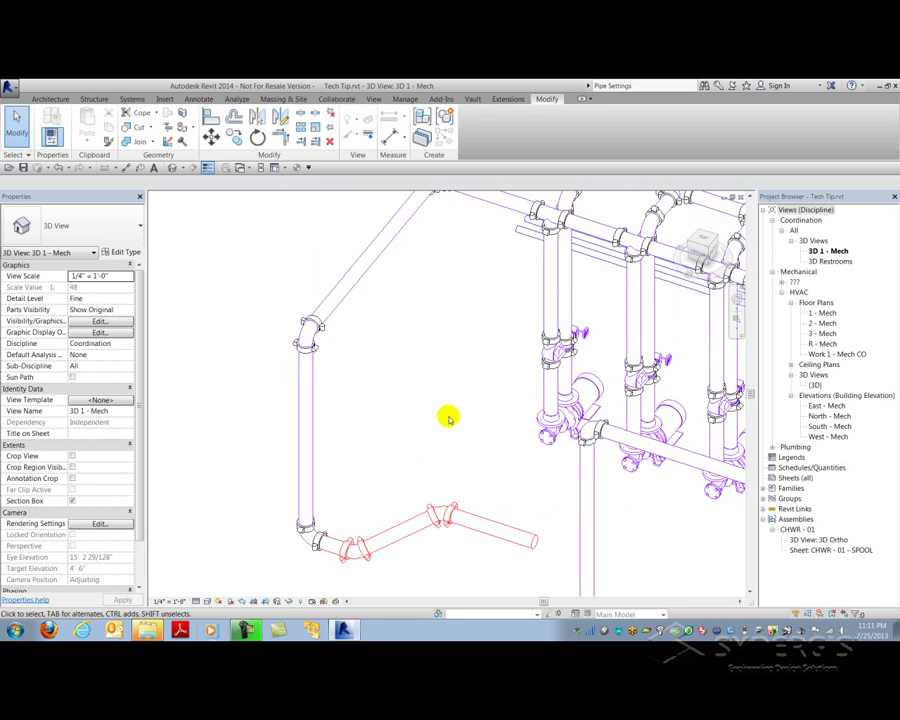
left_click(304, 538)
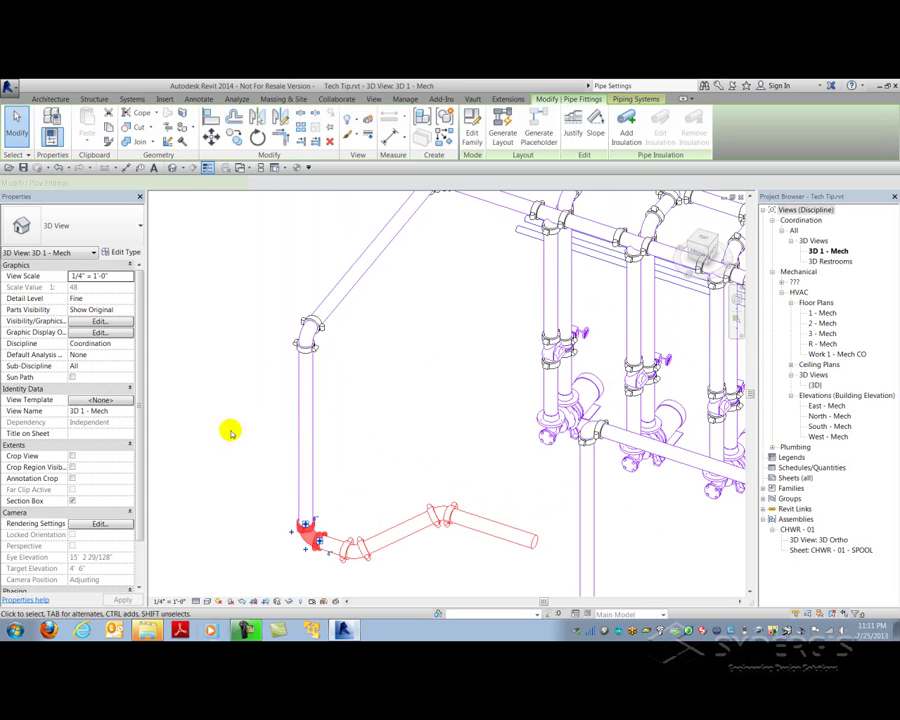
left_click(420, 122)
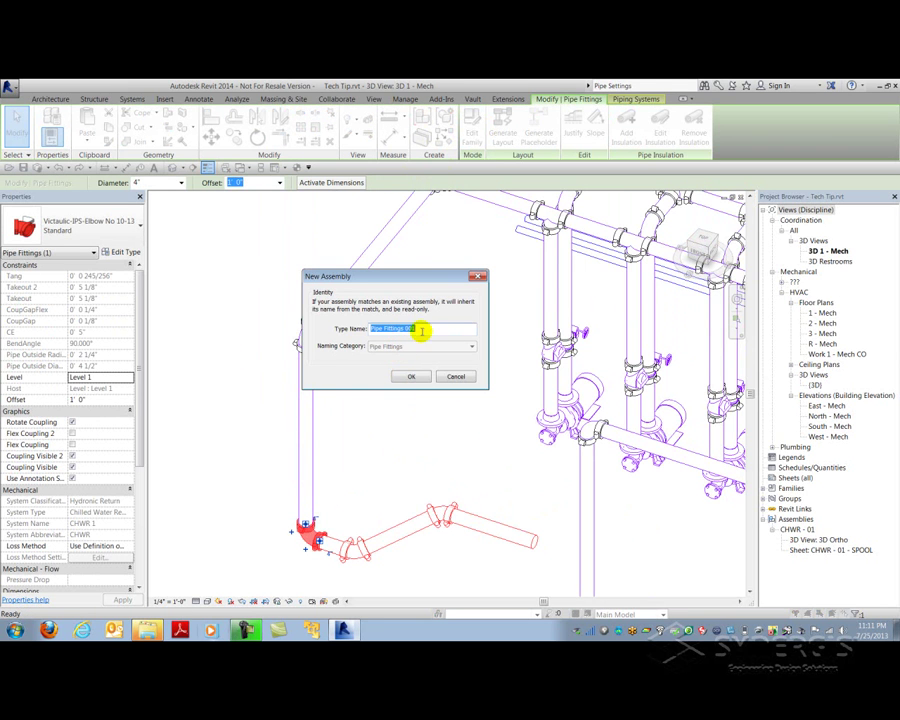
left_click(456, 376)
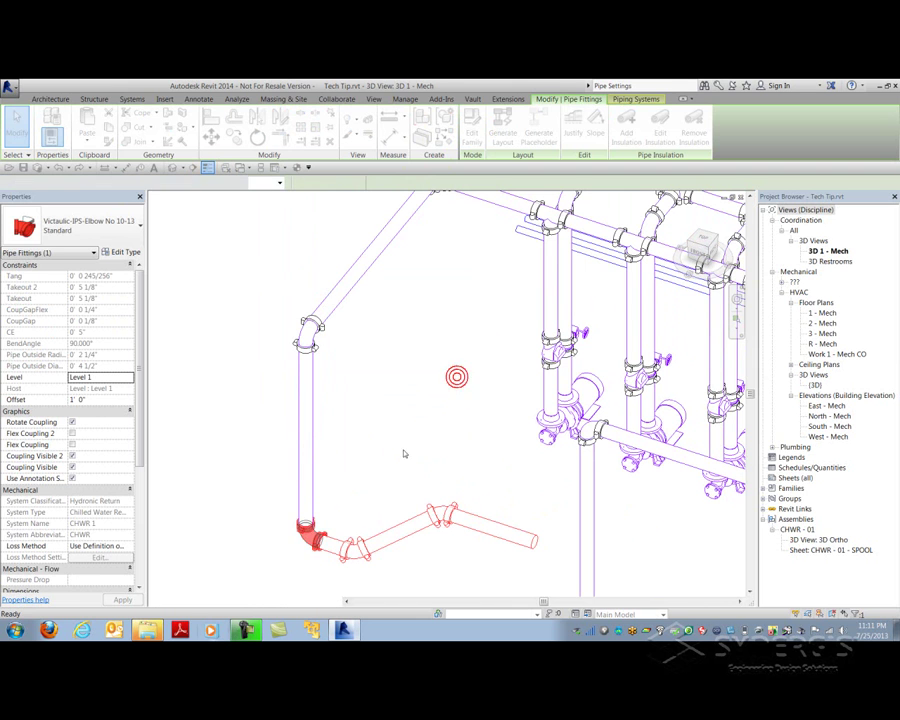
left_click(382, 472)
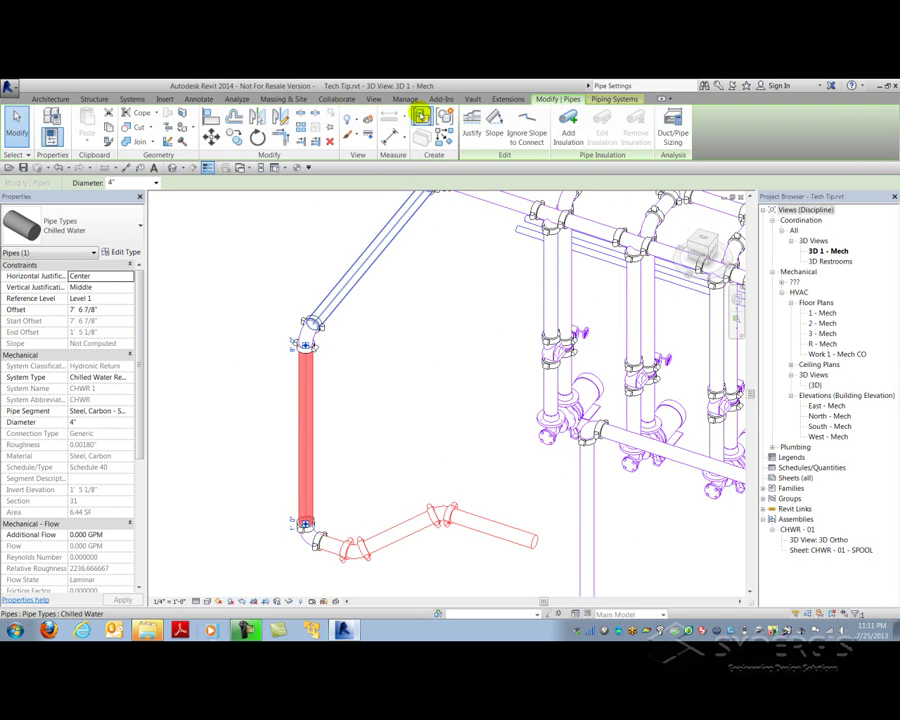
Create assembly CHWR - 02 from the vertical pipe and add the elbows at both ends and the pipe above to it
left_click(421, 115)
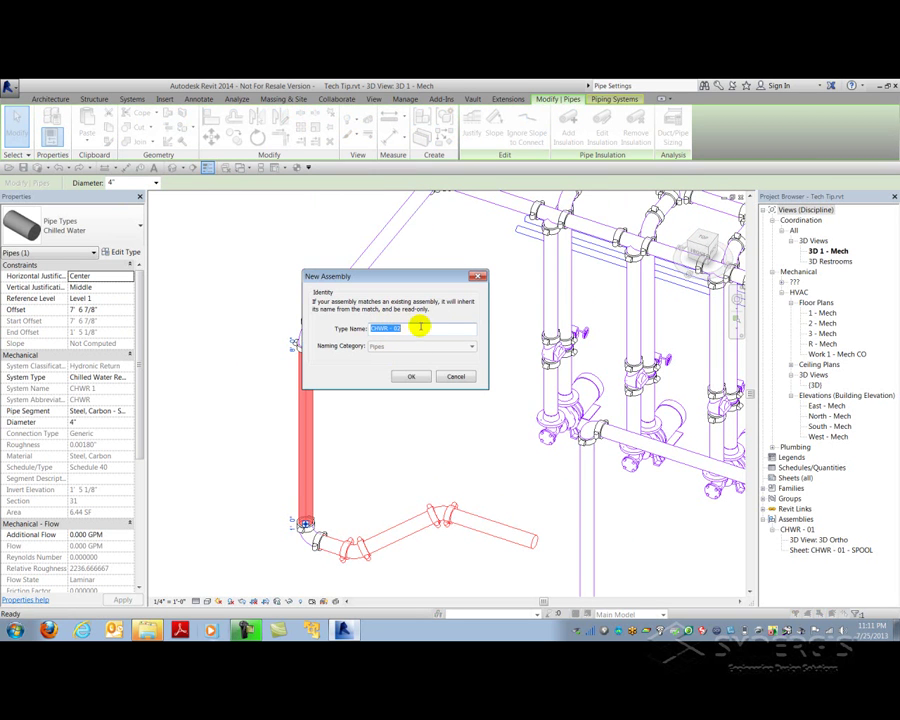
left_click(410, 376)
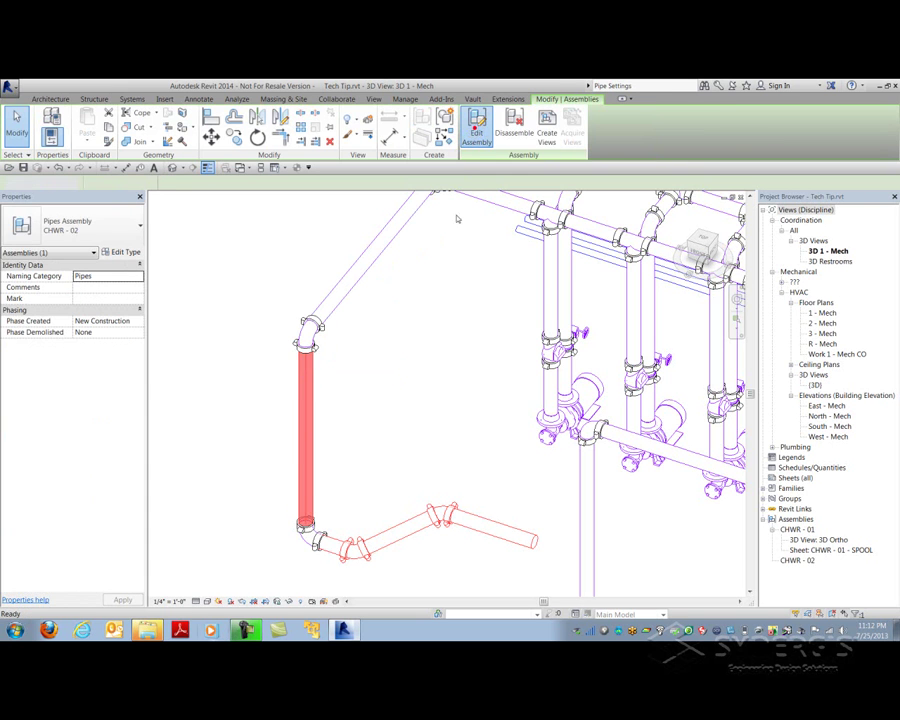
left_click(384, 352)
left_click(316, 350, "ctrl")
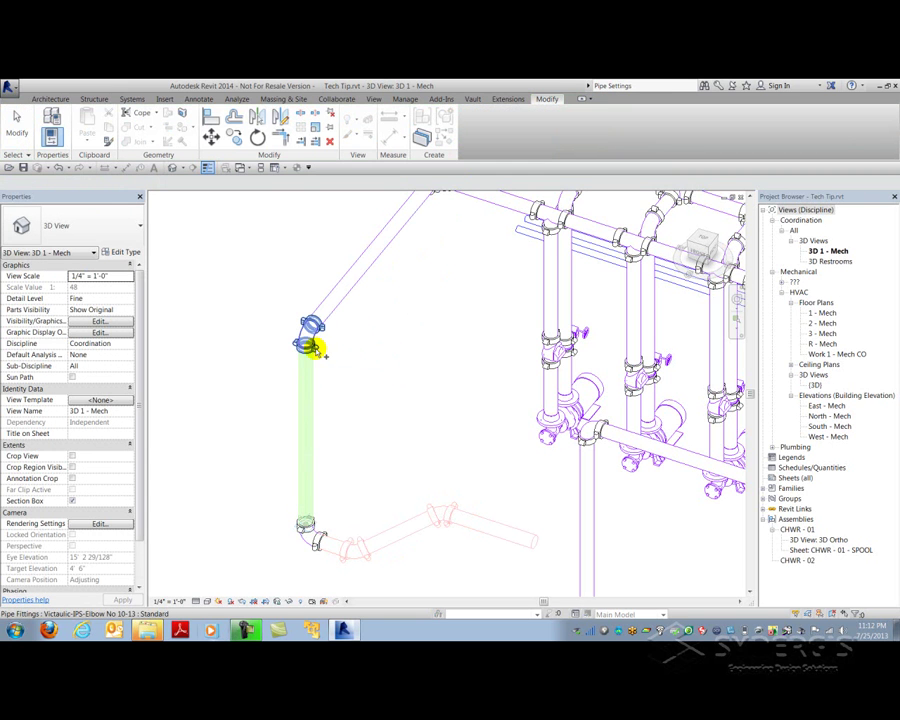
left_click(316, 350, "ctrl")
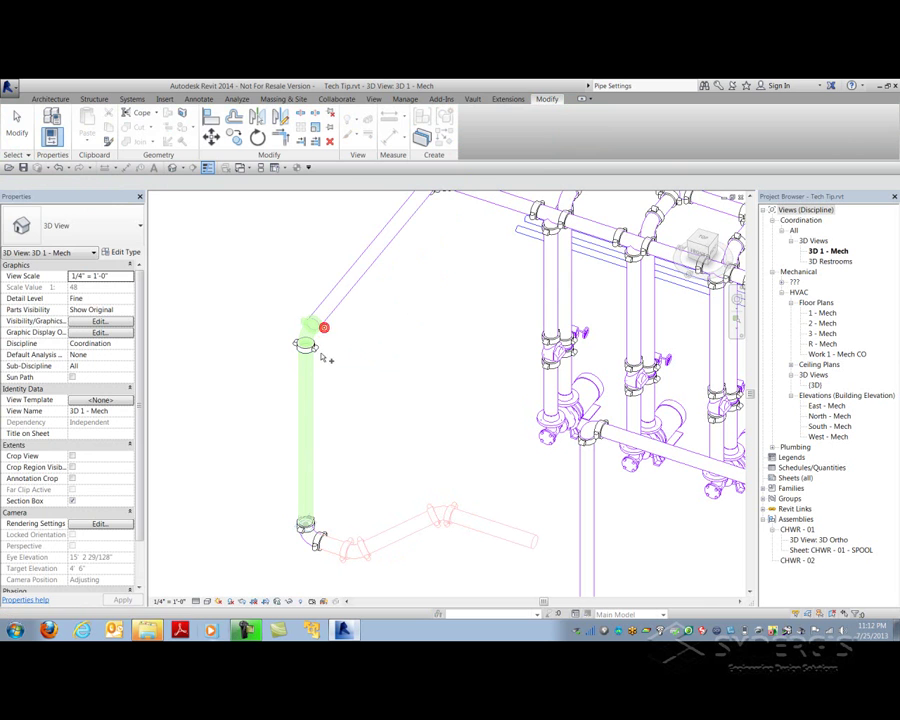
left_click(309, 532, "ctrl")
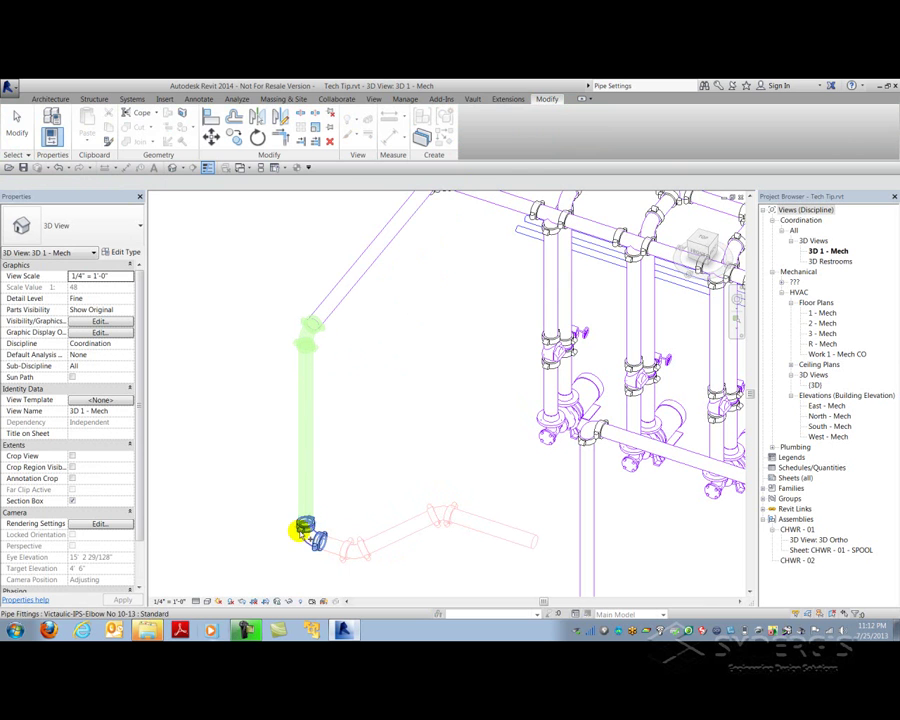
left_click(298, 533, "ctrl")
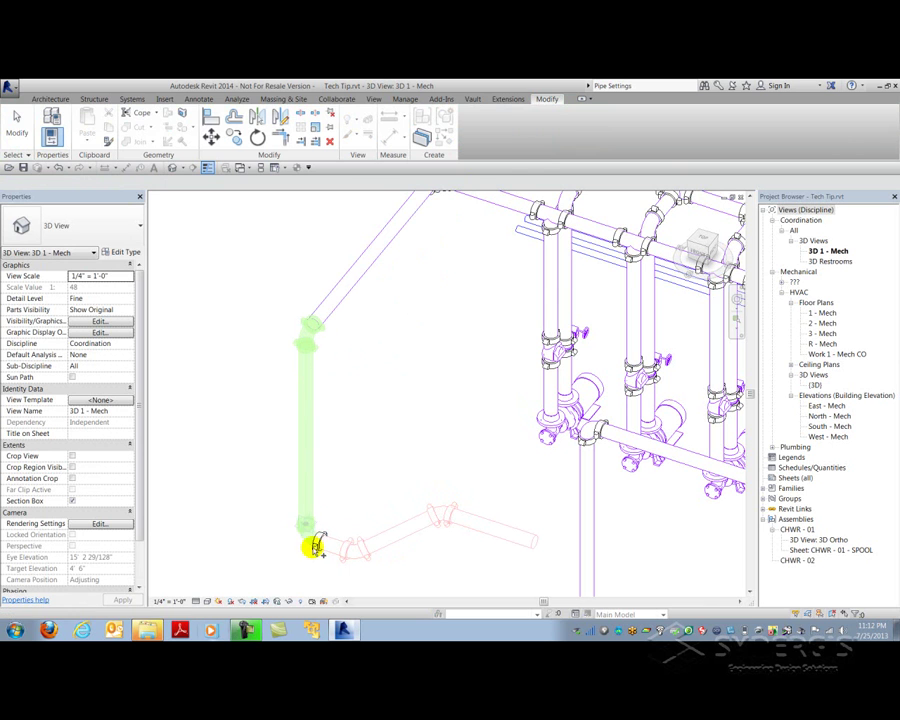
left_click(345, 298, "ctrl")
mouse_move(436, 281)
middle_mouse_down()
mouse_move(474, 297)
mouse_move(445, 285)
middle_mouse_up()
left_click(421, 328)
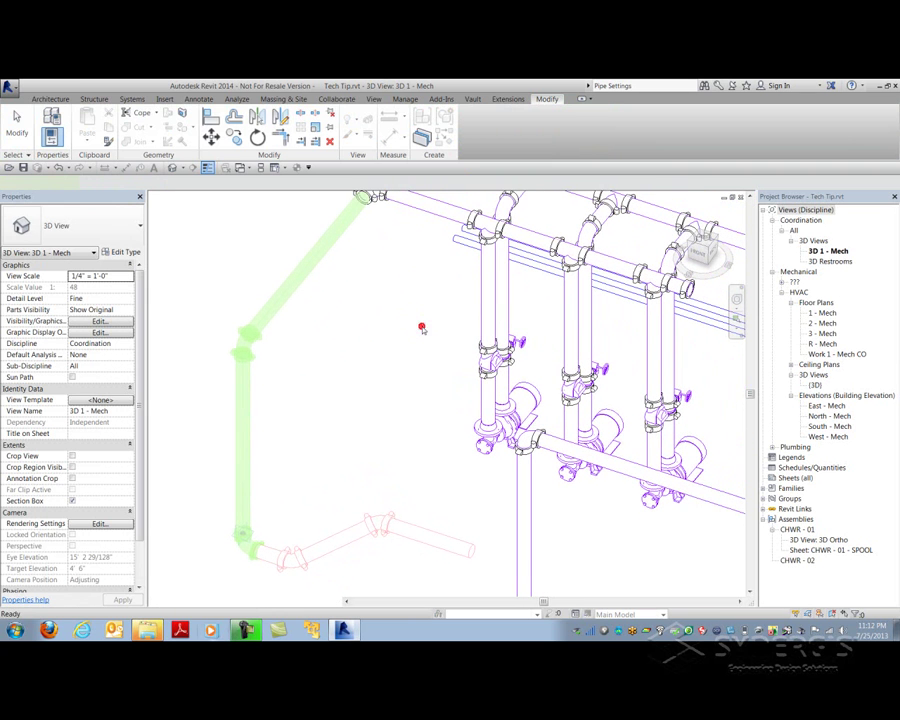
left_click(354, 390)
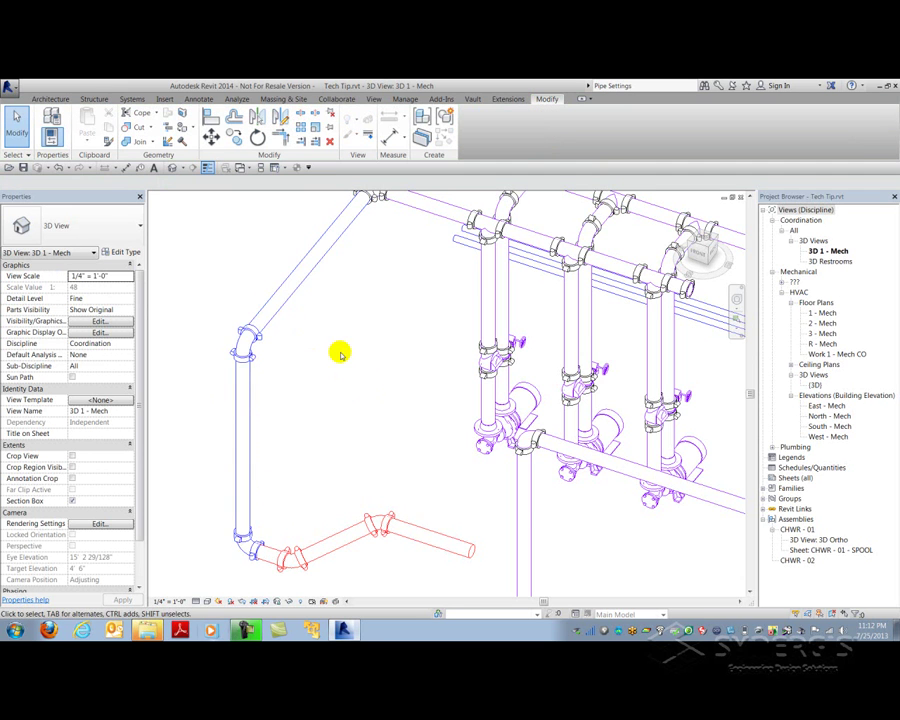
Check the line color override of the Spool 02 filter in the 3D 1 - Mech view's visibility settings
key("v")
key("g")
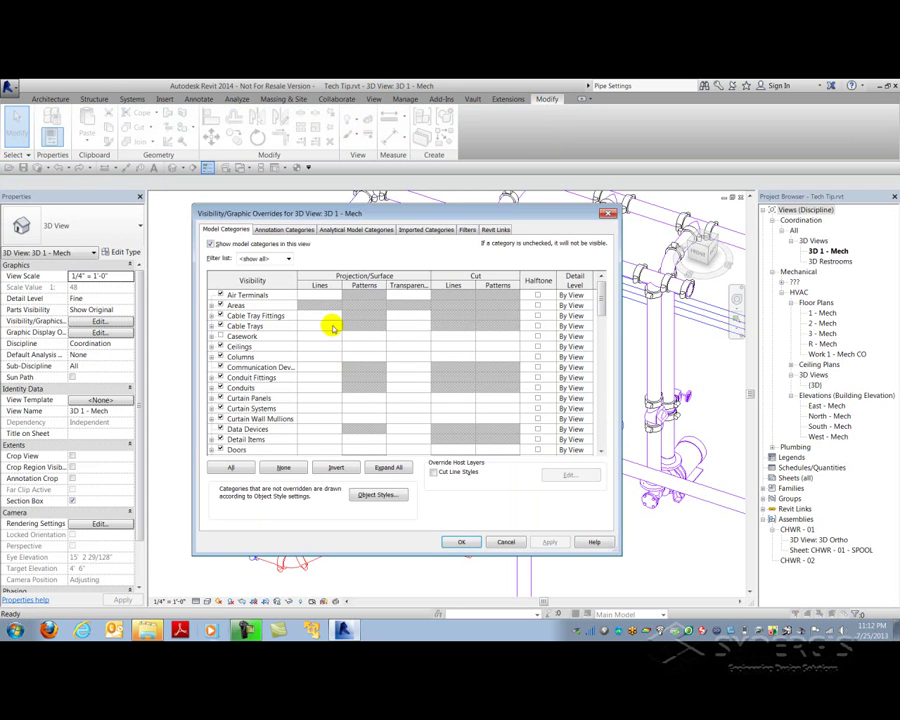
left_click(467, 230)
left_click(266, 288)
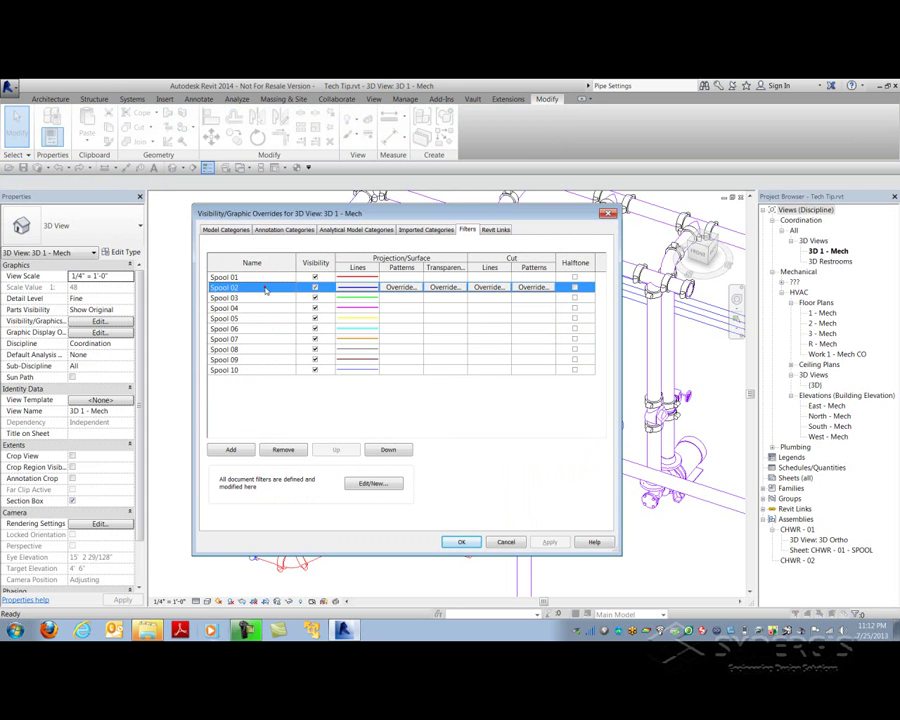
left_click(461, 541)
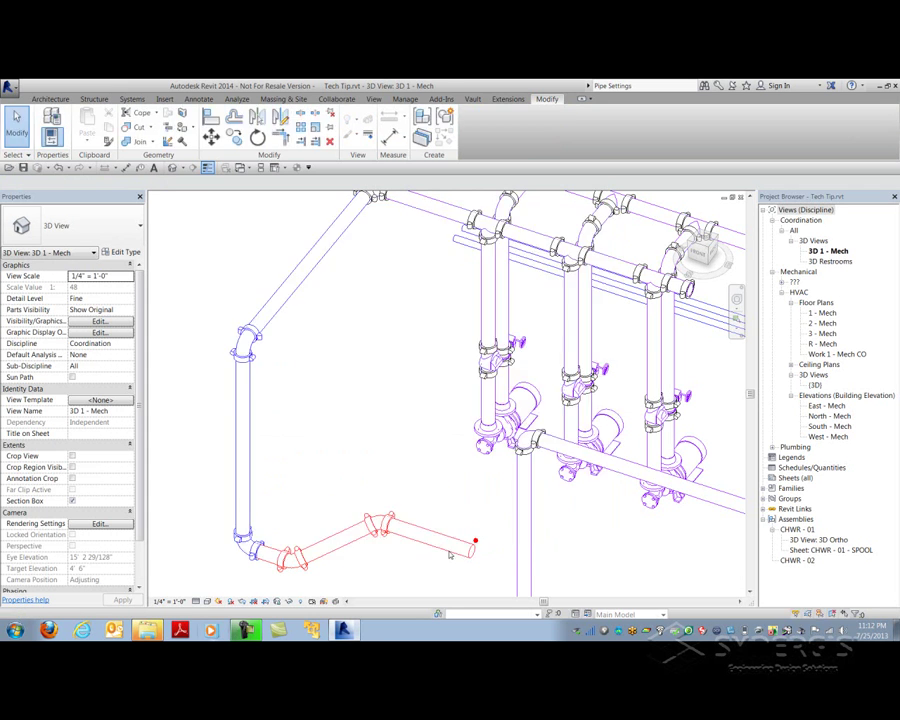
Create assembly views for CHWR - 02 at 1/2" = 1'-0": a 3D Ortho view and a B 11 x 17 Horizontal sheet
left_click(370, 516)
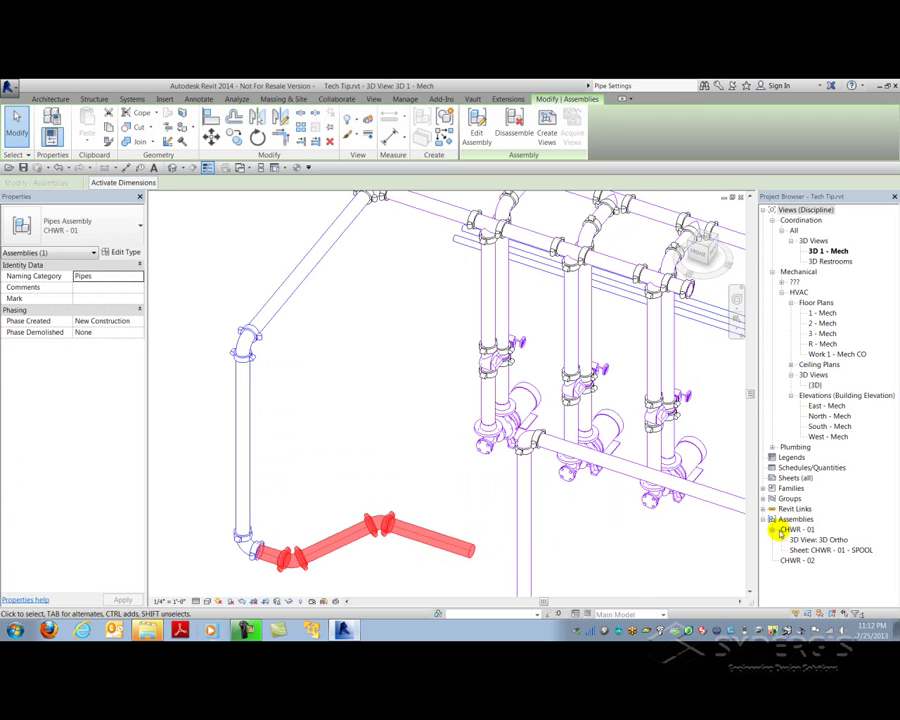
left_click(797, 559)
right_click(795, 558)
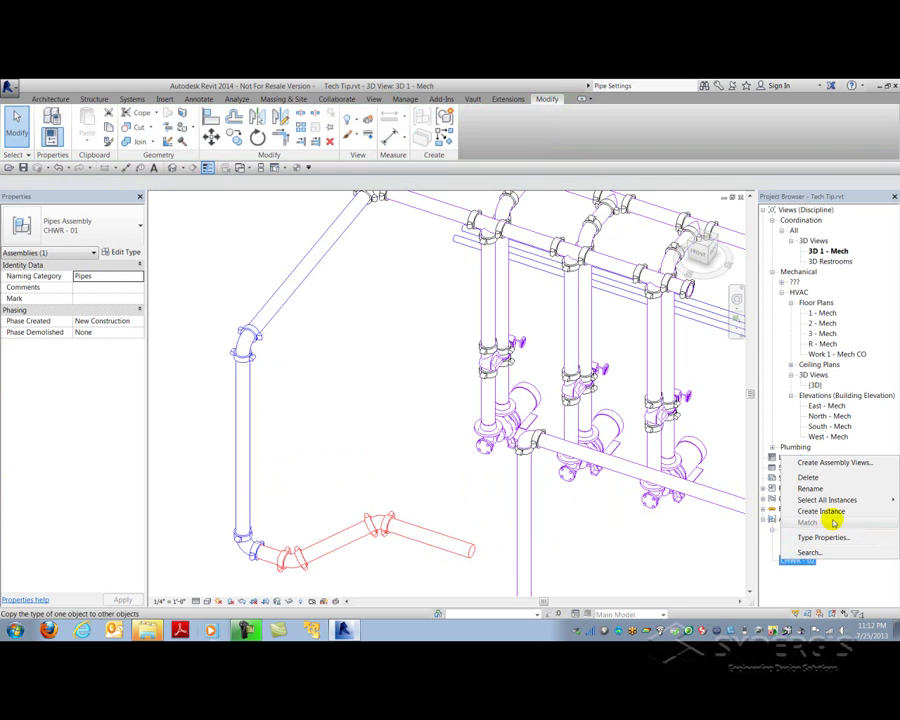
left_click(818, 462)
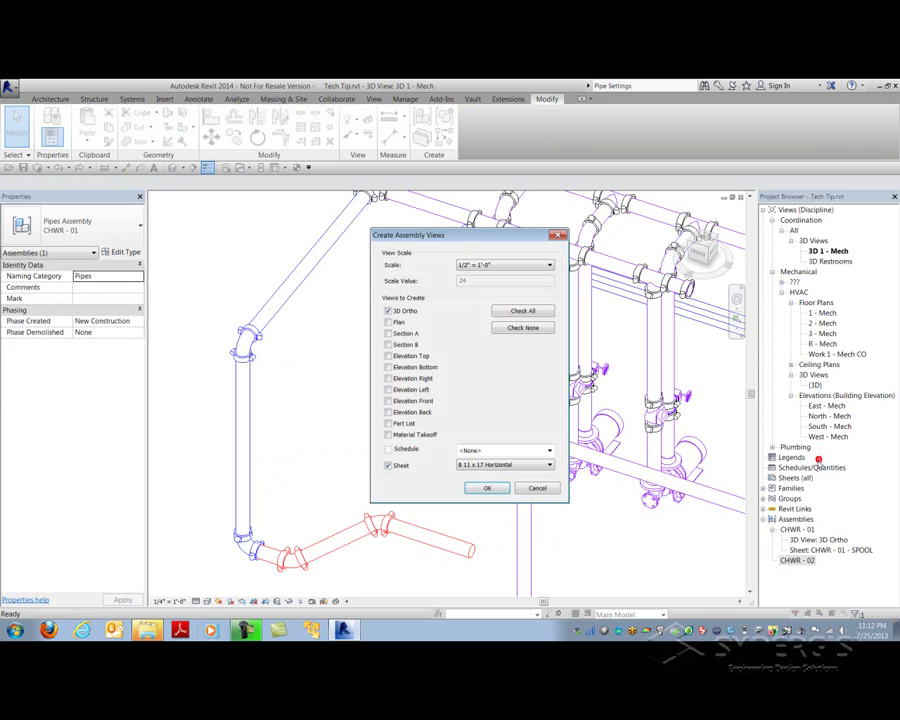
left_click(488, 488)
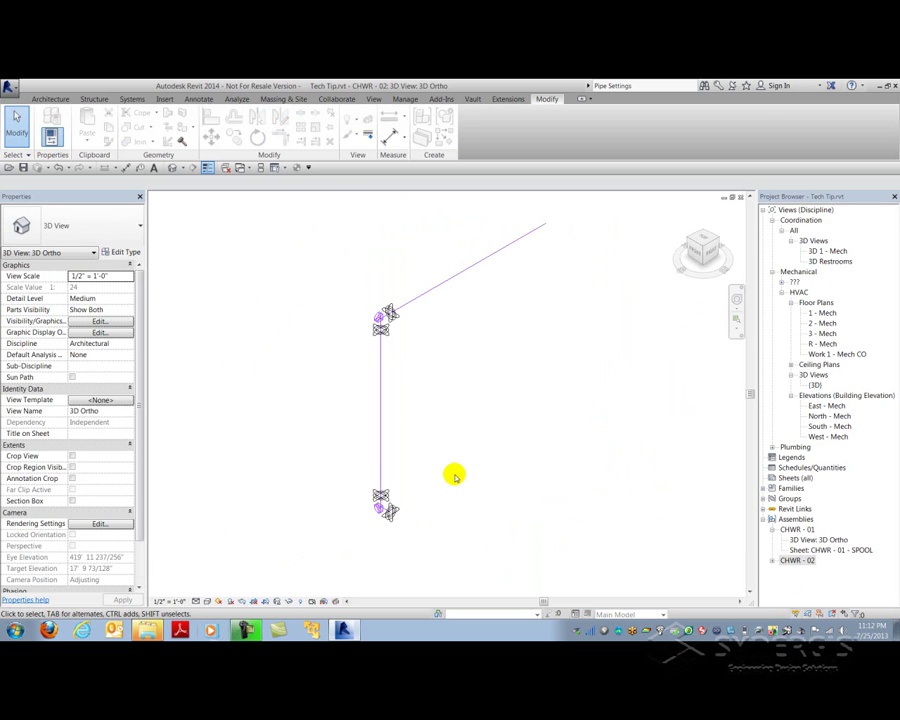
Apply the spool view template's properties to the CHWR - 02 3D Ortho view
left_click(373, 98)
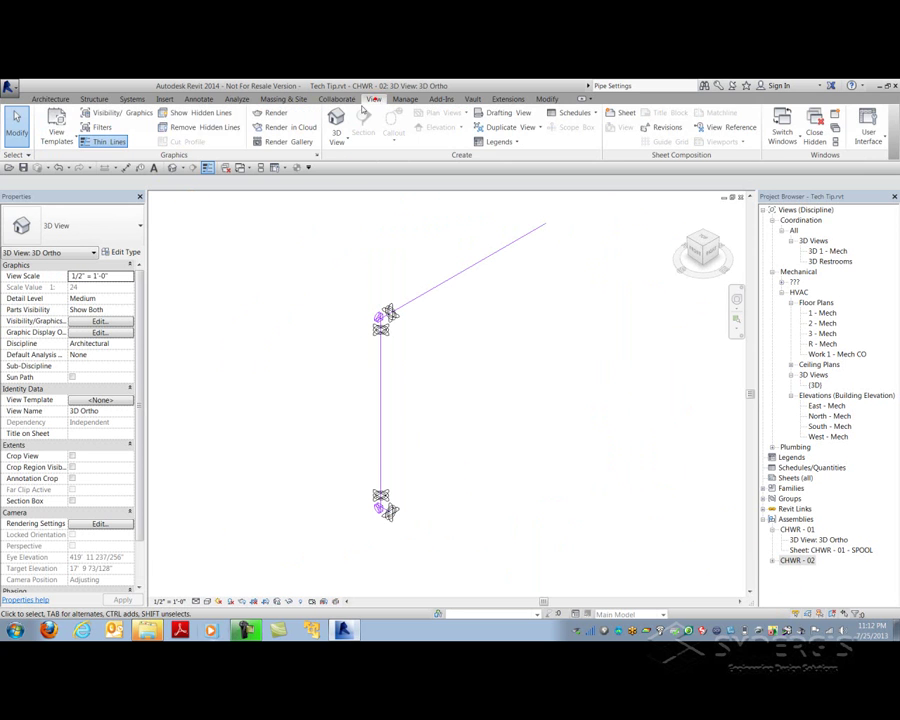
left_click(57, 120)
left_click(66, 159)
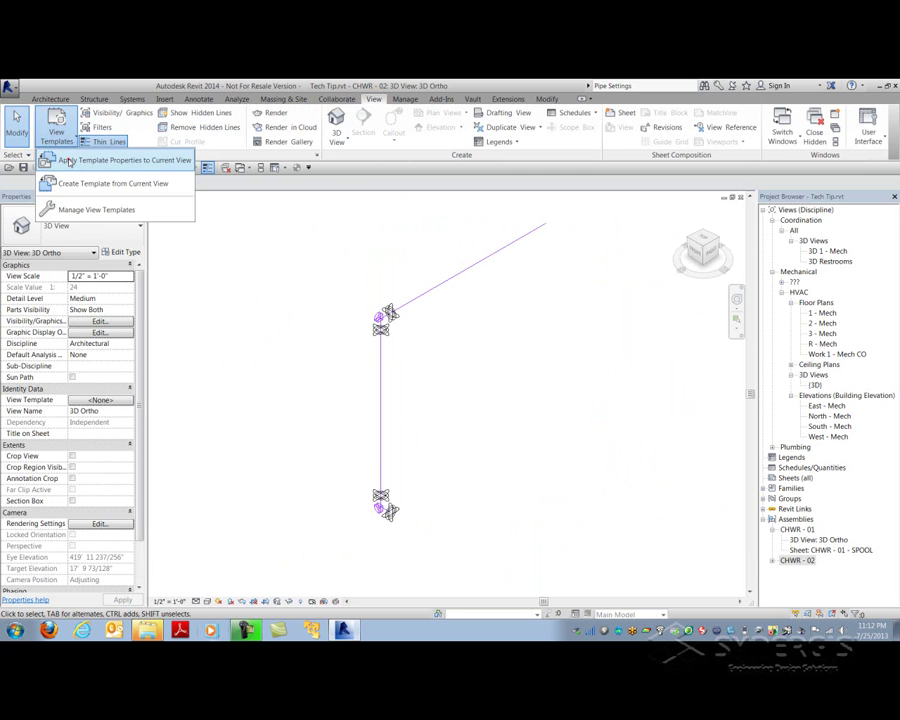
left_click(488, 448)
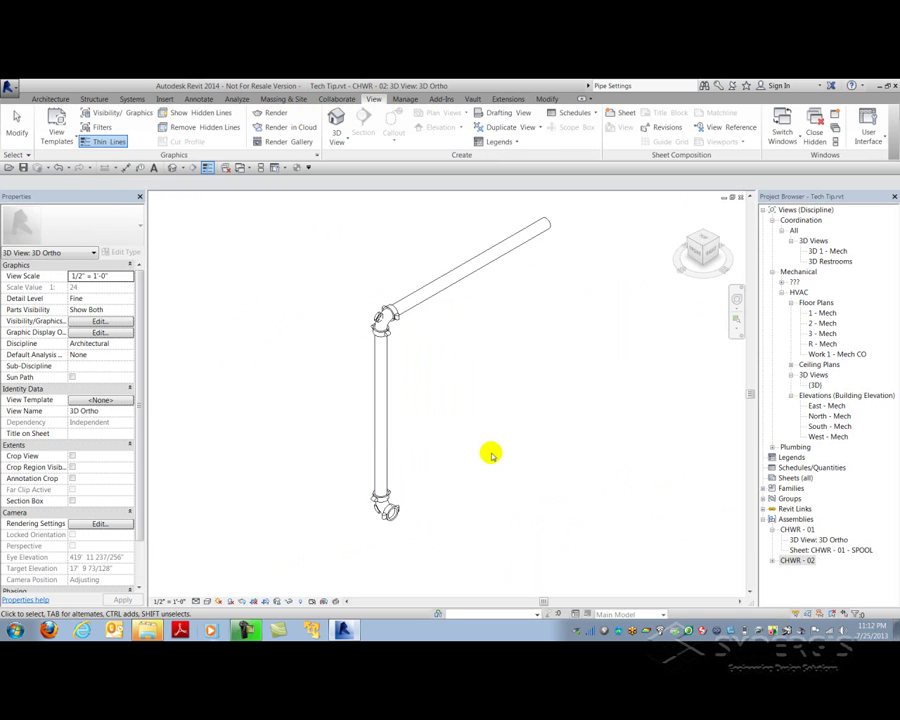
Set the work plane by picking the reference plane of the upper elbow
mouse_move(467, 410)
middle_mouse_down()
mouse_move(432, 432)
mouse_move(428, 382)
middle_mouse_up()
scroll(424, 420, "up", 2)
key("w")
key("p")
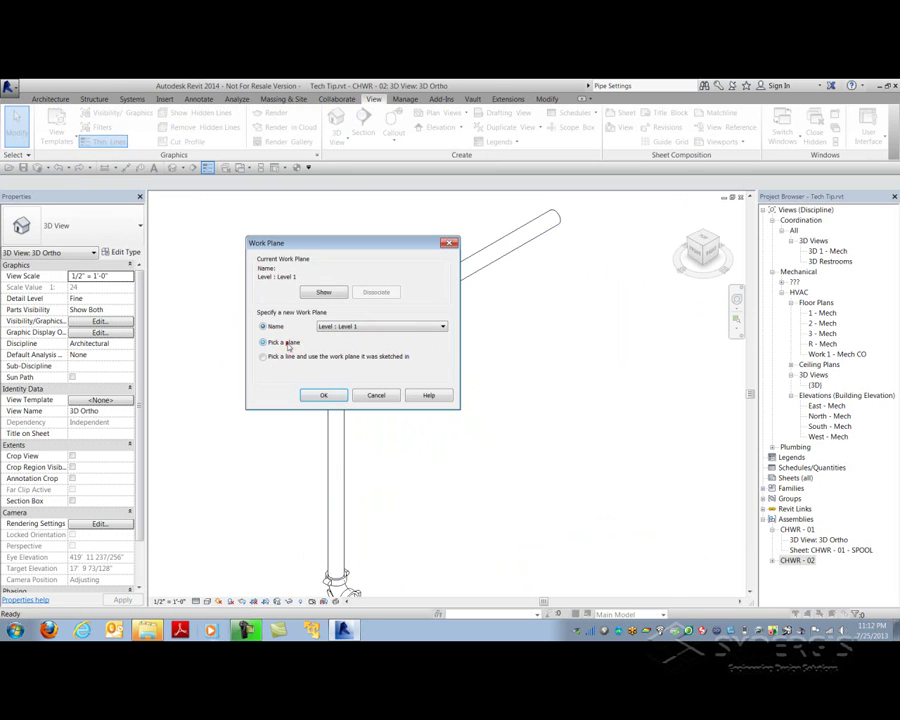
left_click(320, 396)
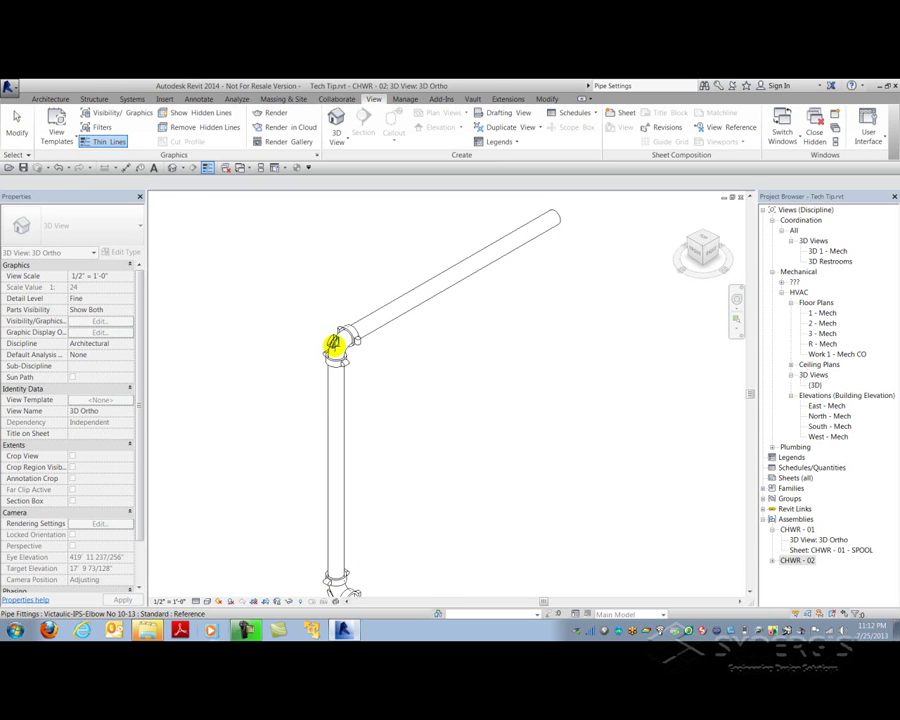
left_click(333, 345)
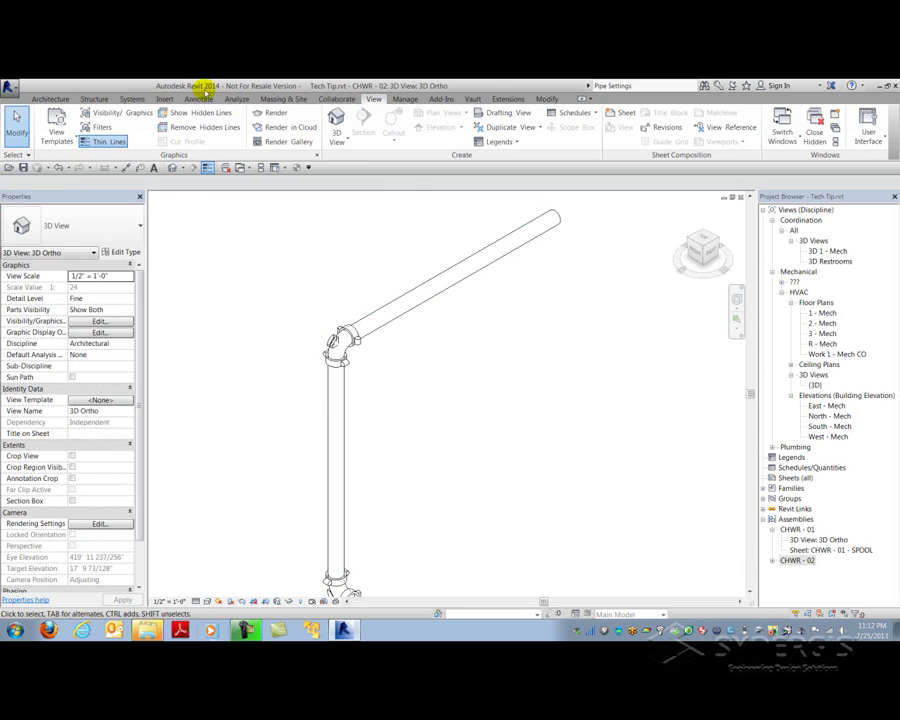
Add an aligned dimension along the upper pipe, from the upper elbow's reference plane to the pipe's open end
left_click(198, 99)
left_click(47, 122)
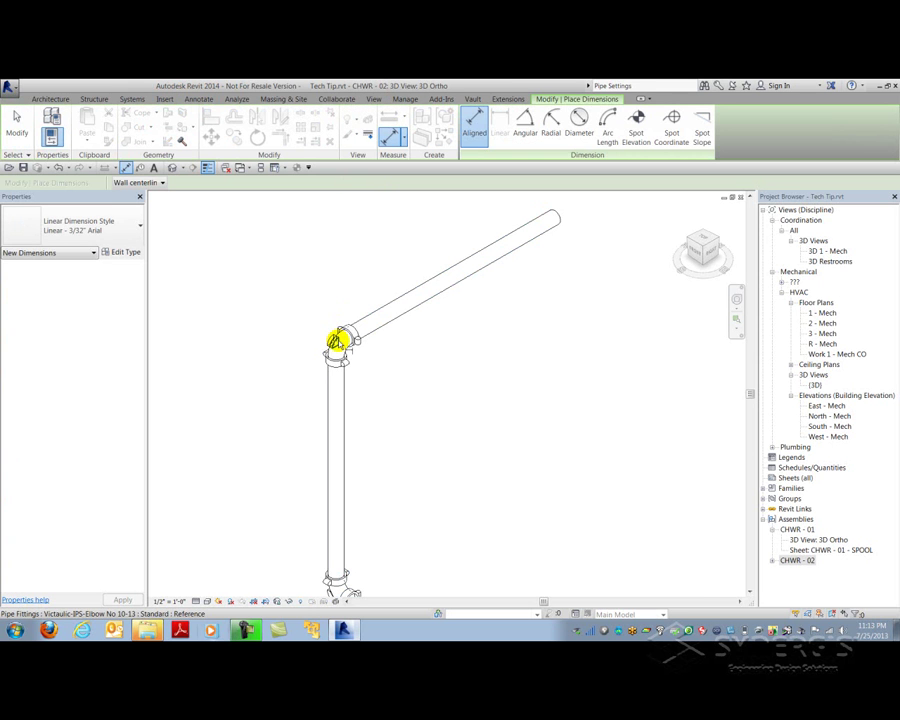
left_click(338, 341)
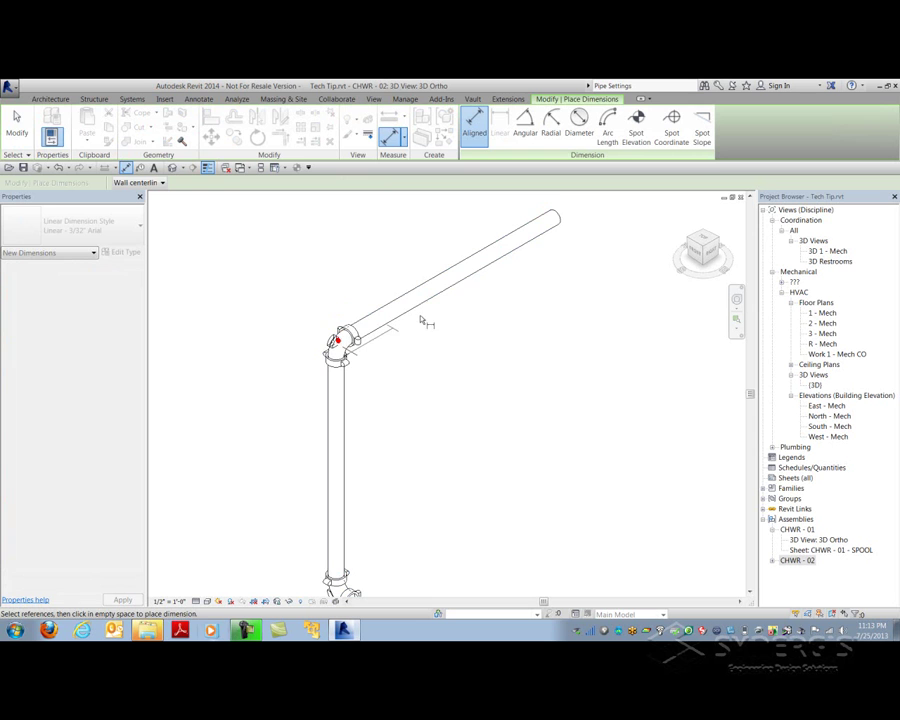
left_click(558, 218)
left_click(490, 205)
Set a new work plane for the riser's dimension by picking the upper elbow's vertical reference plane
middle_click_drag(368, 417, 390, 397)
scroll(388, 402, "down", 1)
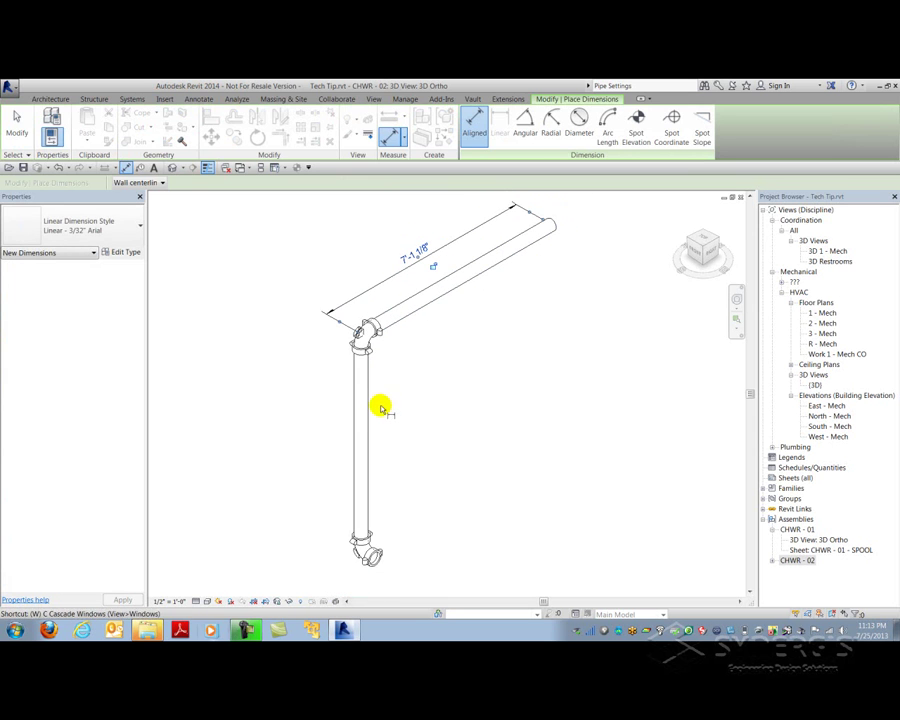
left_click(381, 411)
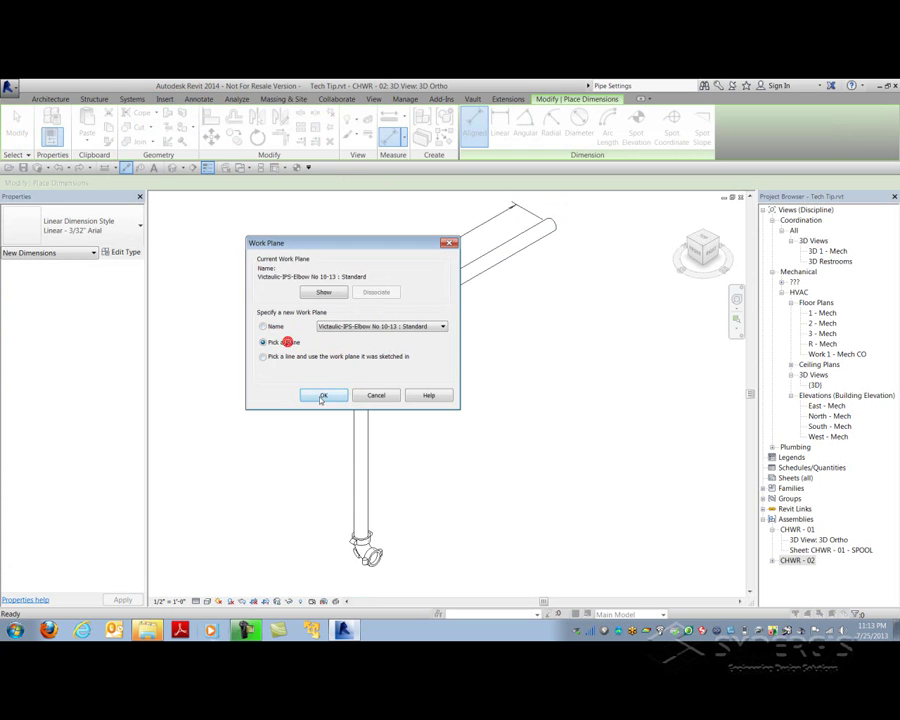
left_click(321, 396)
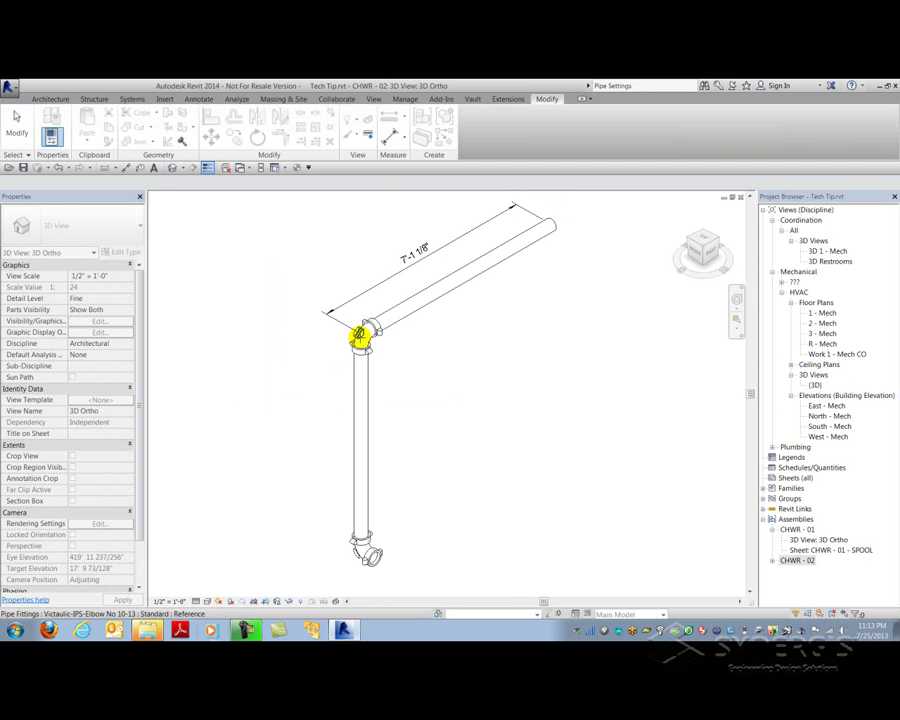
scroll(357, 338, "up", 3)
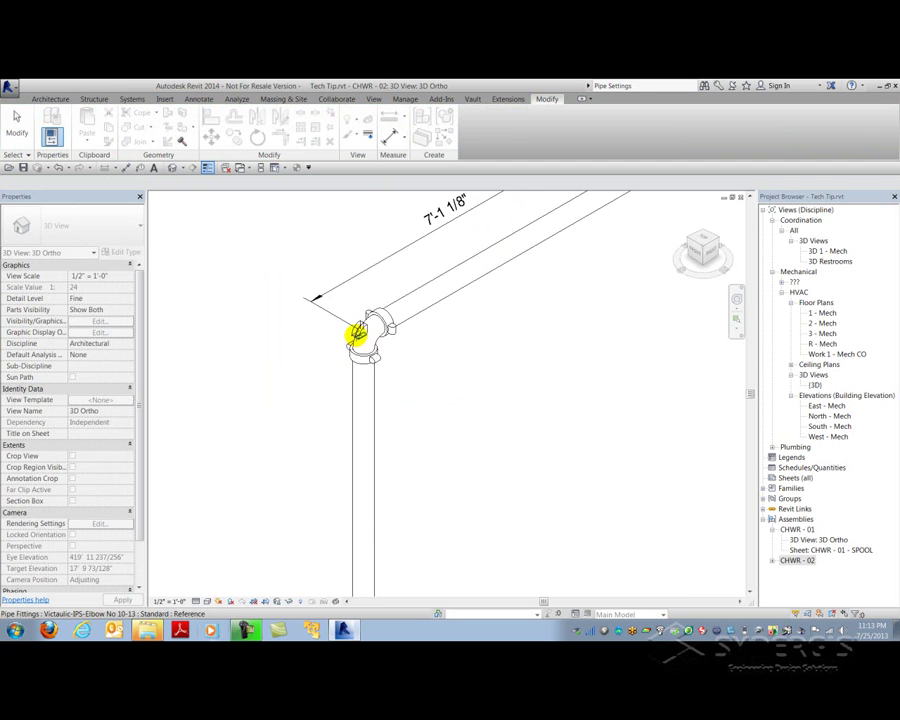
left_click(357, 328)
Add an aligned dimension along the vertical pipe between the upper and lower elbows' reference planes, placed clear of the pipe
scroll(360, 336, "down", 4)
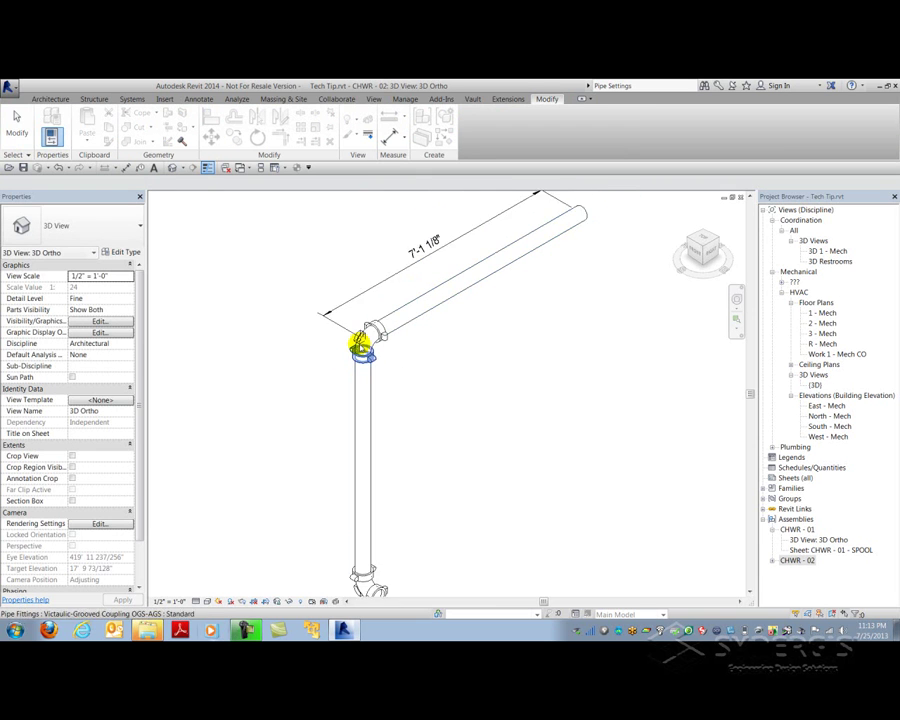
key("d")
key("i")
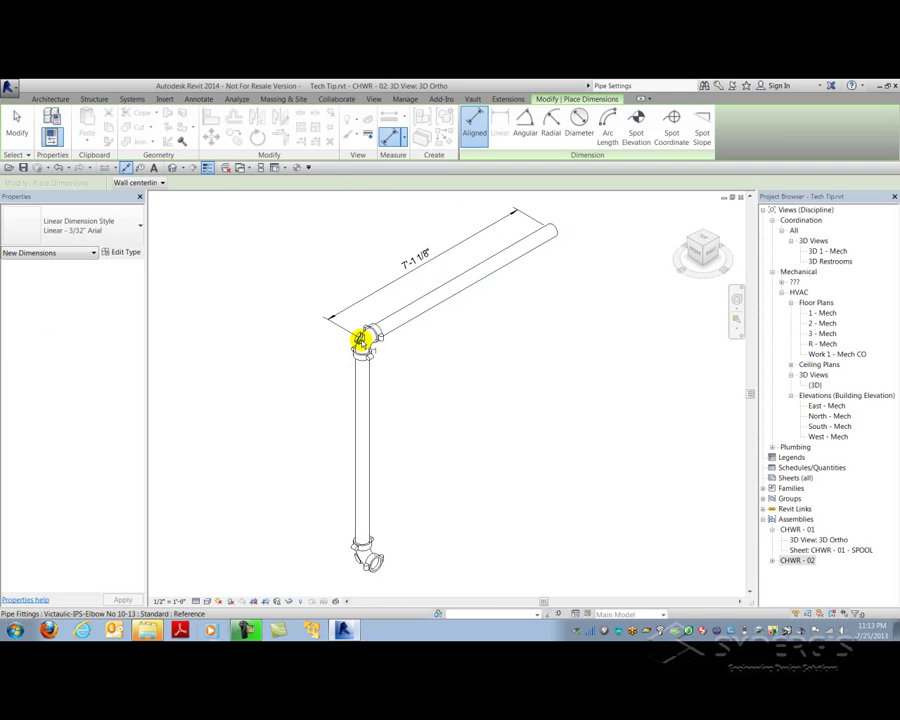
left_click(352, 546)
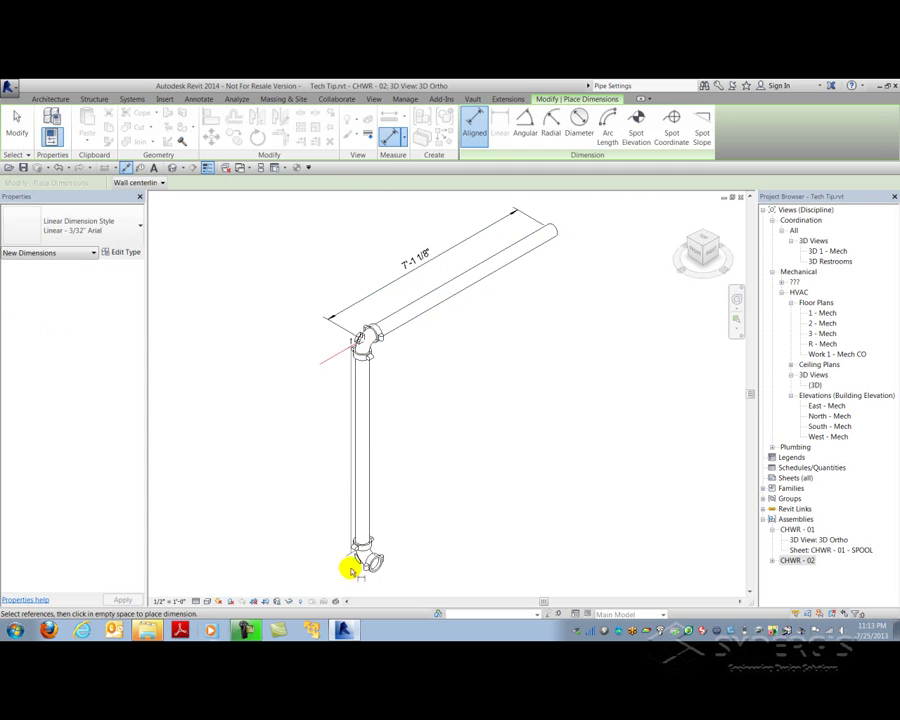
left_click(355, 558)
scroll(357, 556, "up", 7)
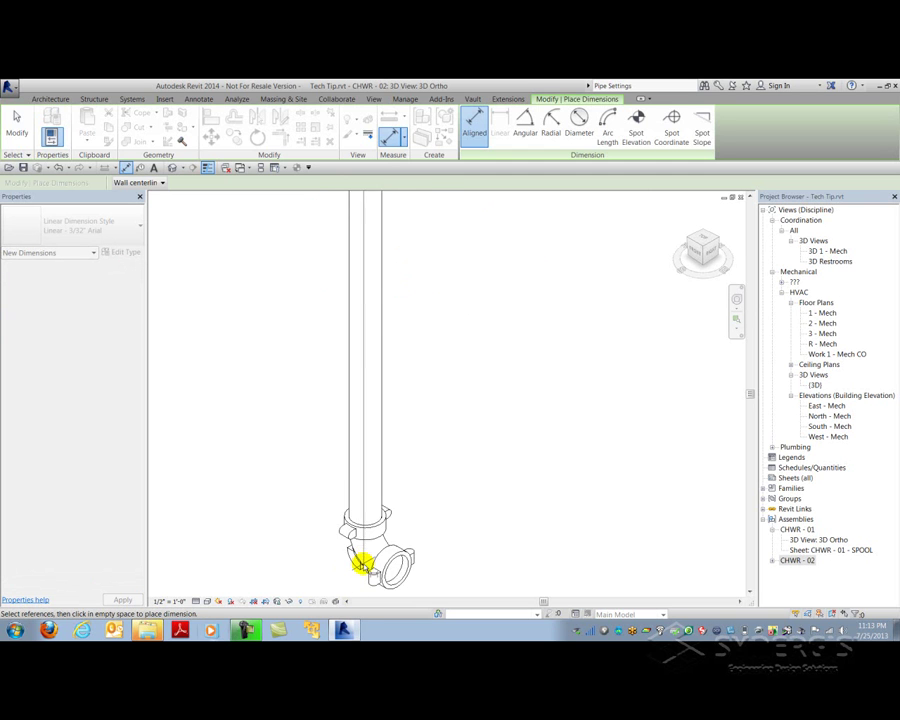
scroll(340, 532, "down", 4)
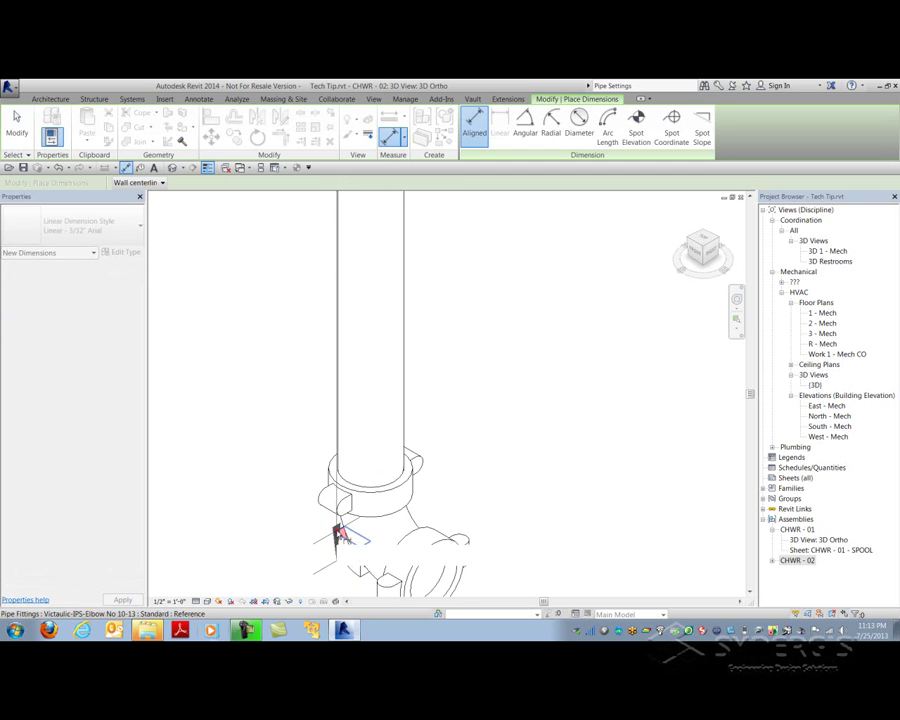
scroll(313, 546, "down", 3)
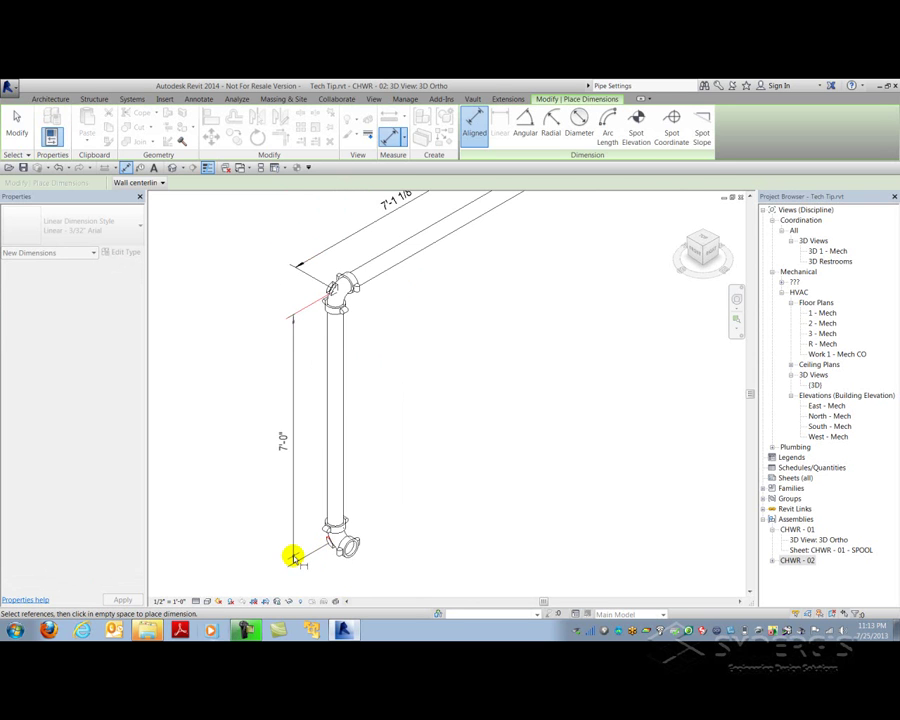
left_click(292, 557)
scroll(374, 505, "down", 3)
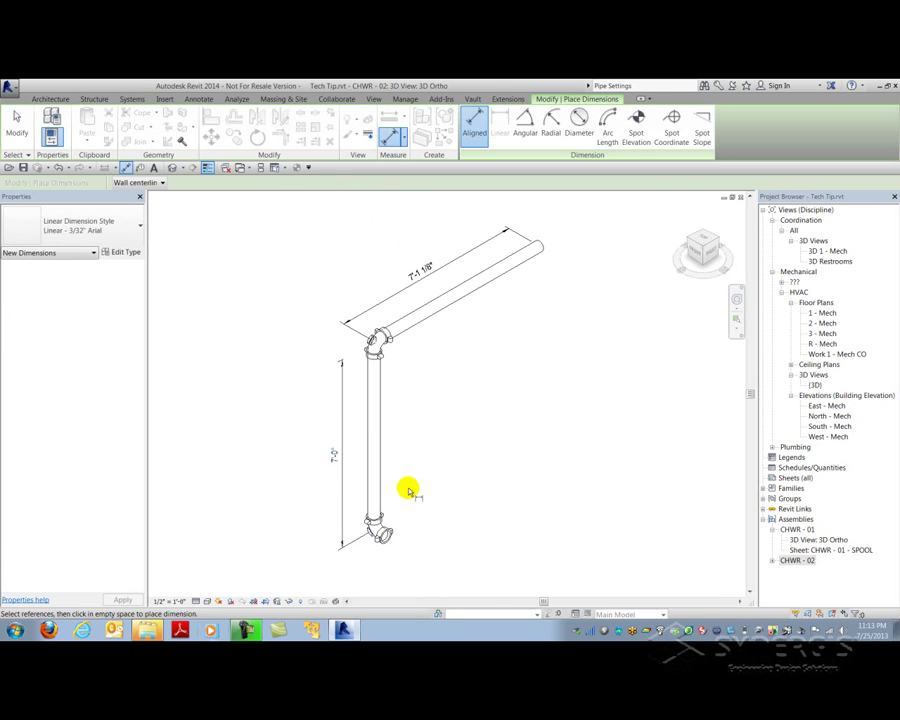
key("Escape")
key("Escape")
Lock the orientation of the CHWR - 02 3D Ortho view so that tags can be added
left_click(140, 170)
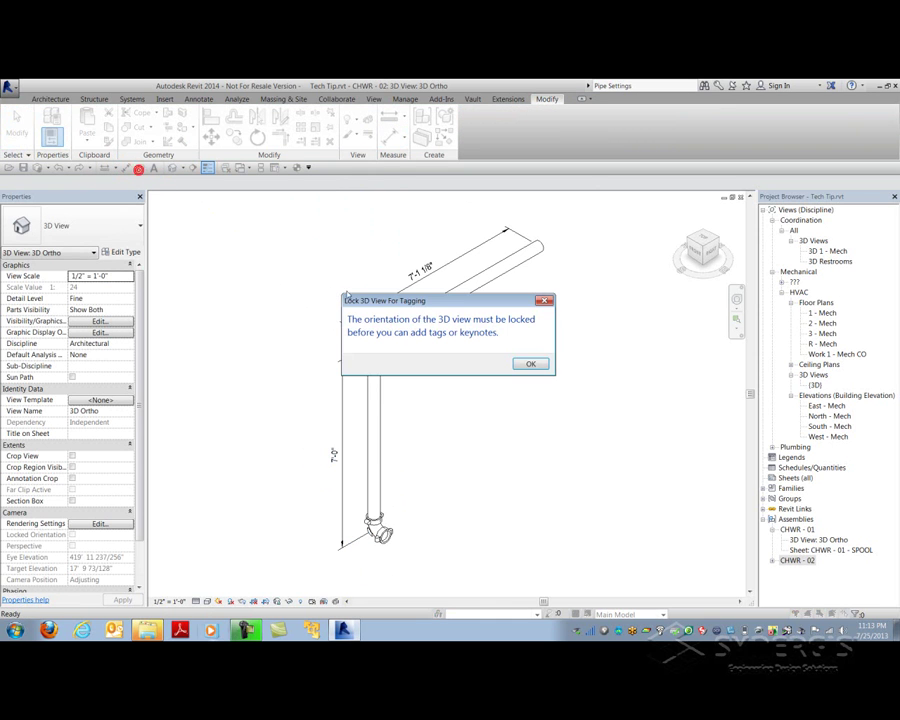
left_click(530, 365)
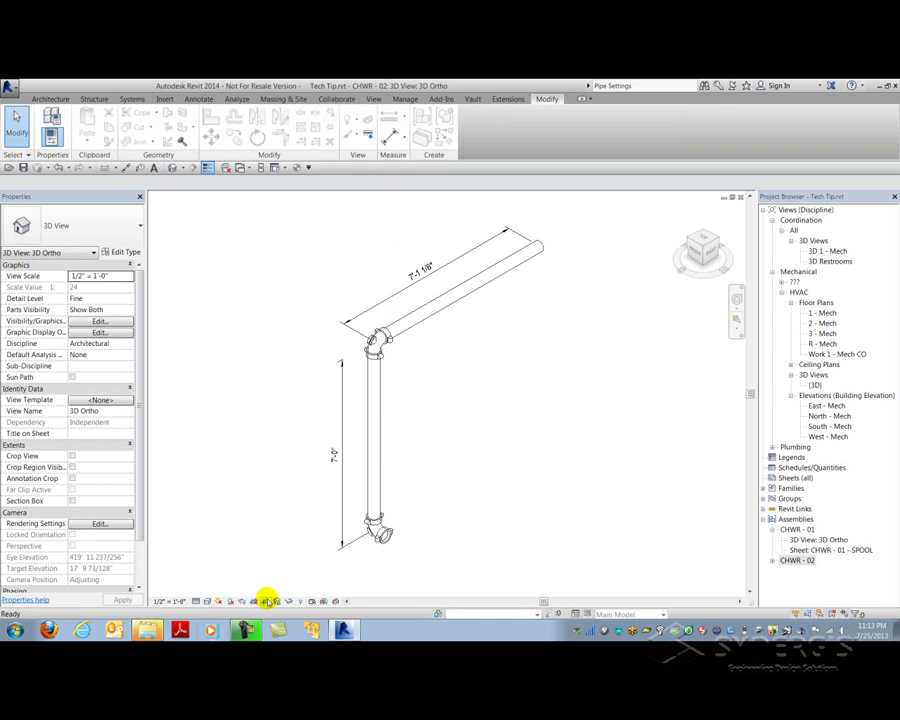
left_click(277, 600)
left_click(297, 565)
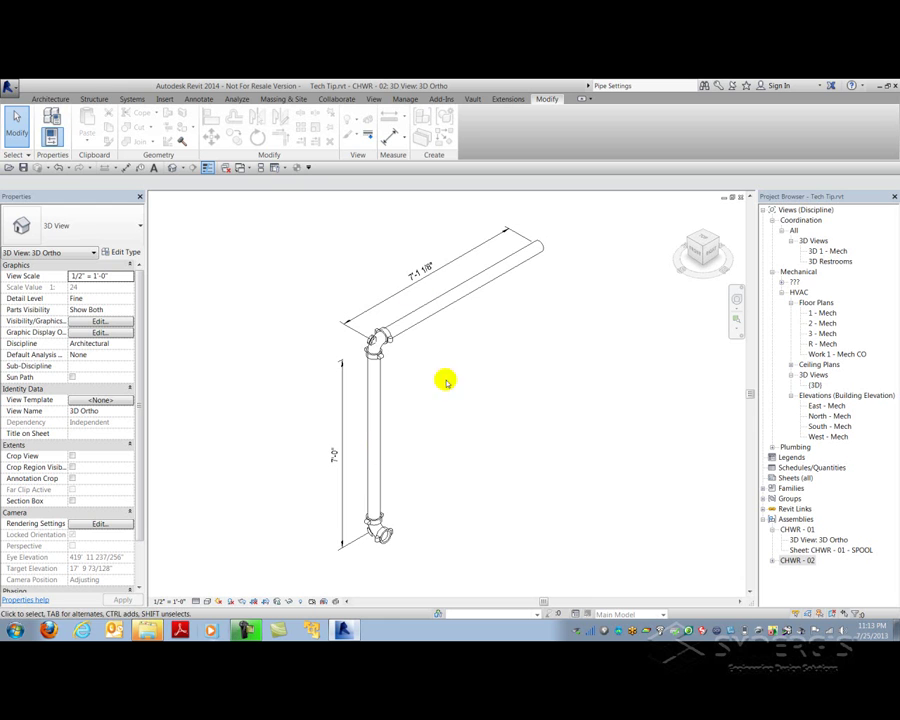
Tag the upper pipe and the vertical pipe by category, with horizontal free-end leaders
left_click(140, 168)
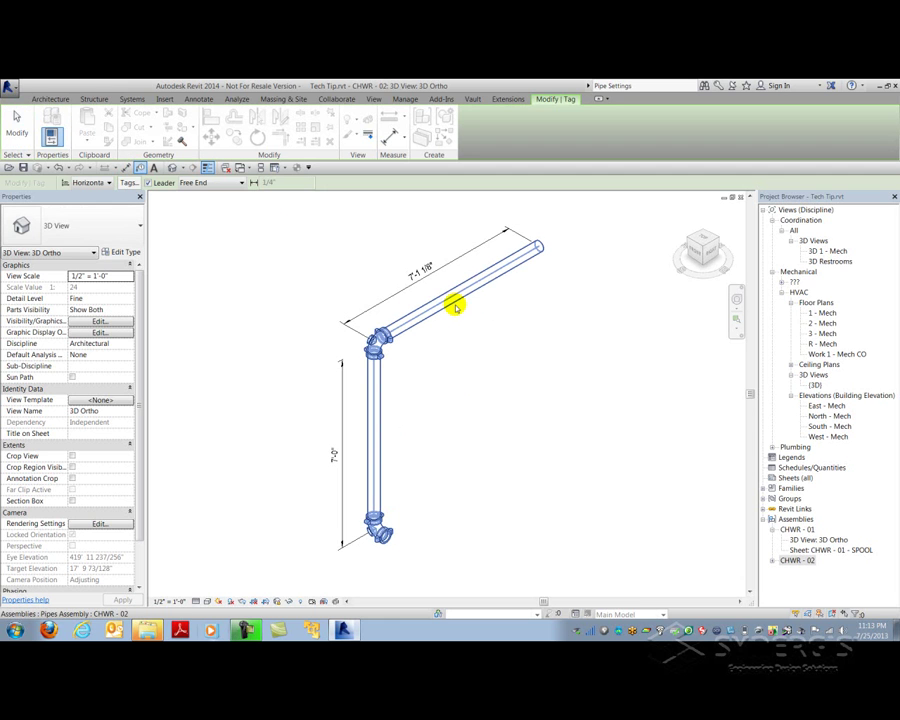
left_click(463, 300)
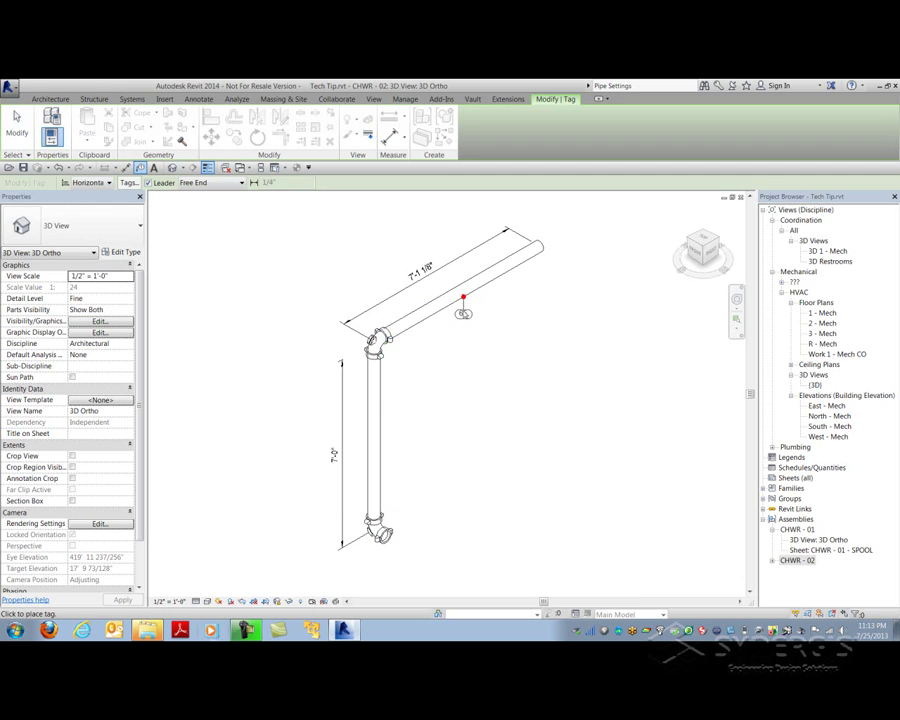
left_click(463, 330)
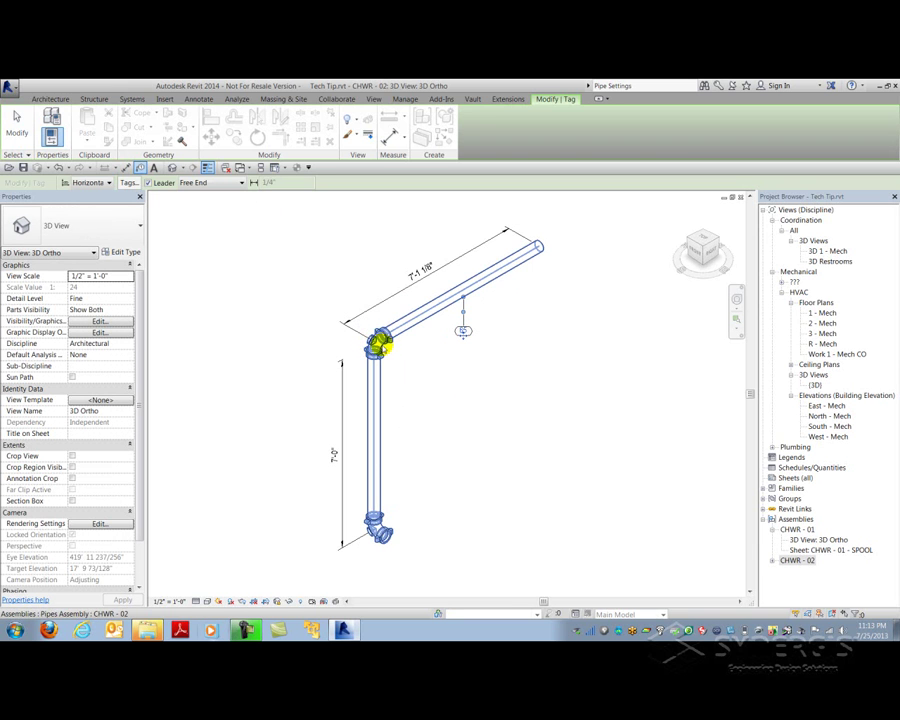
left_click(384, 433)
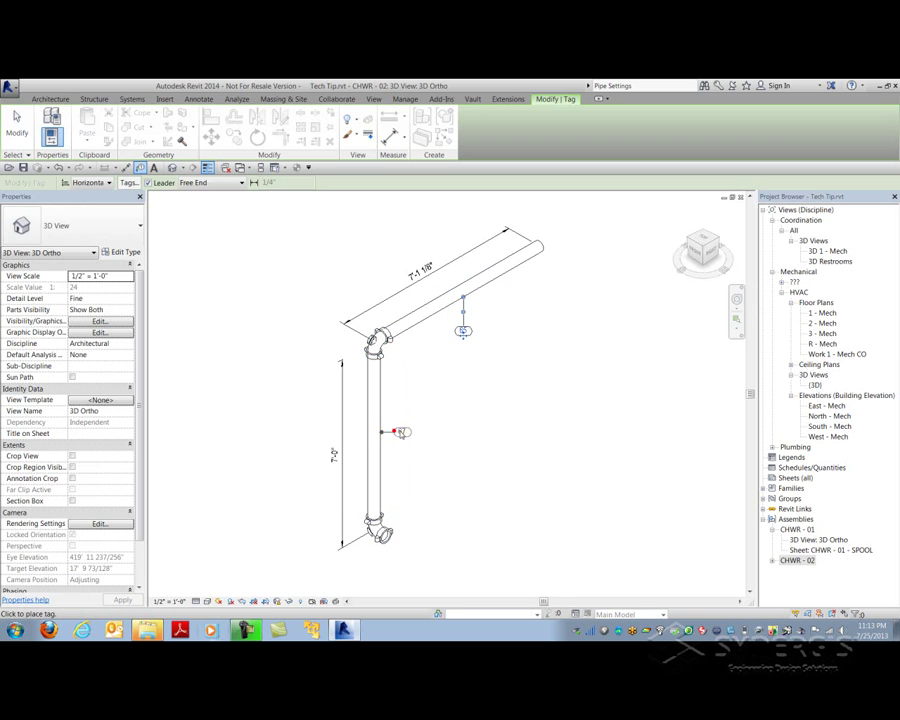
left_click(408, 431)
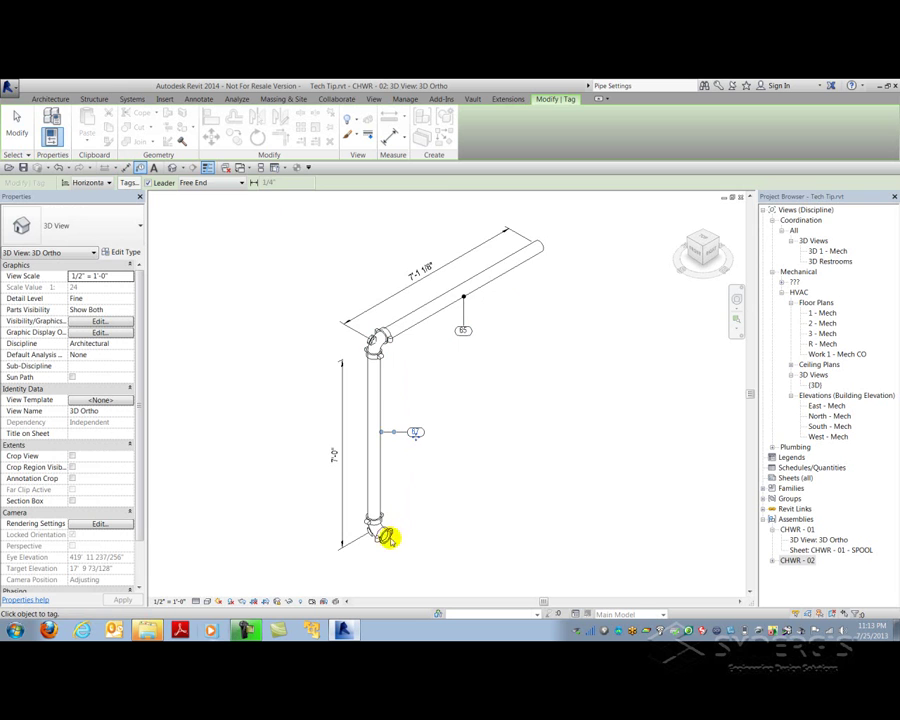
Tag the lower and upper elbows with leaders, aligning their tags with the vertical pipe's tag
scroll(395, 537, "up", 6)
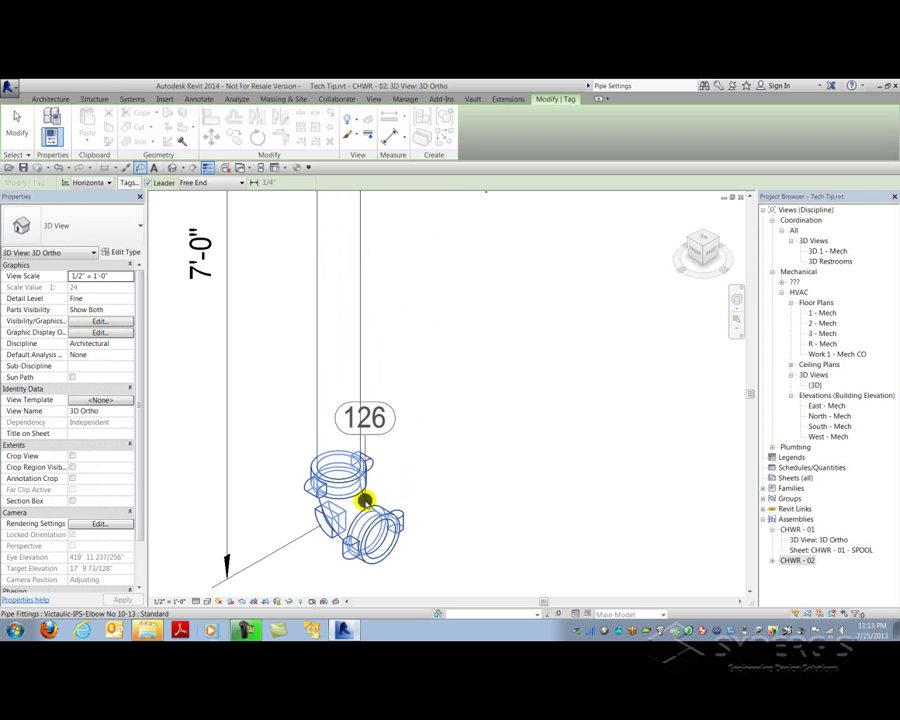
left_click(365, 501)
left_click(455, 425)
scroll(444, 442, "down", 4)
scroll(425, 332, "up", 2)
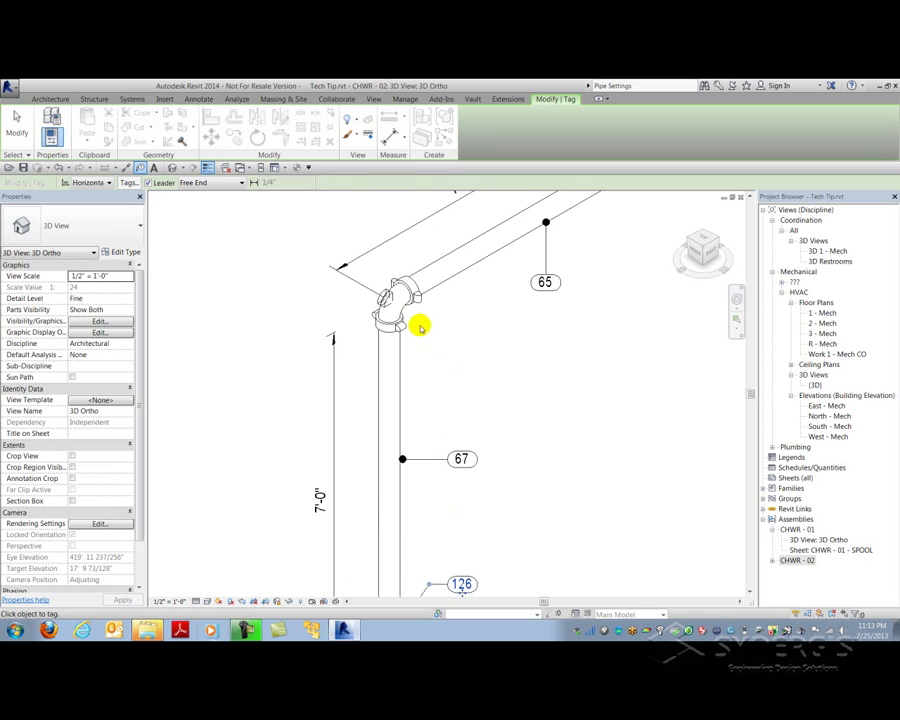
scroll(412, 315, "up", 2)
left_click(396, 303)
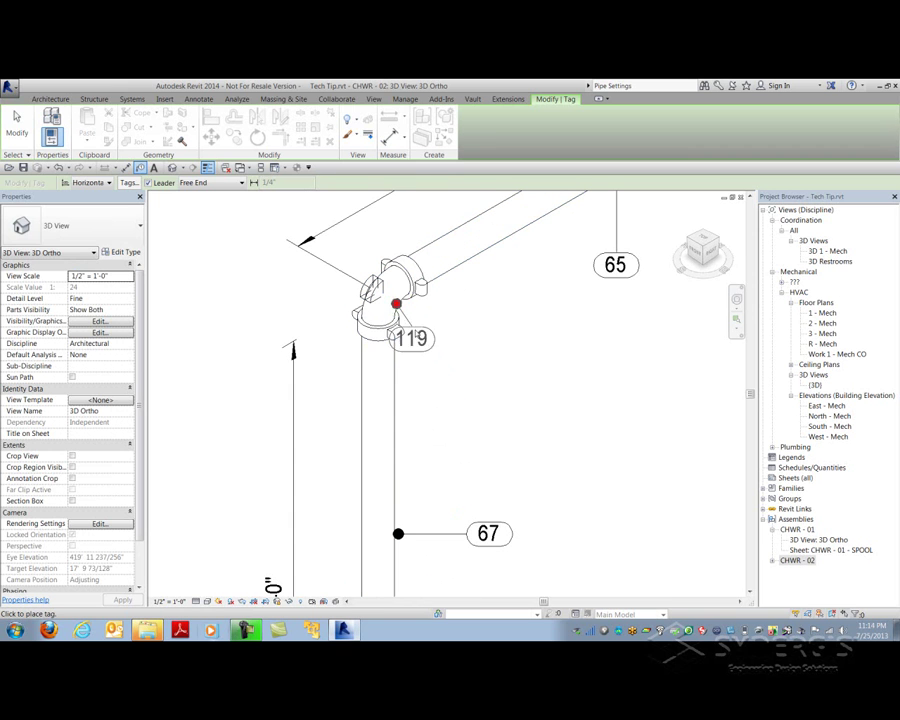
left_click(467, 357)
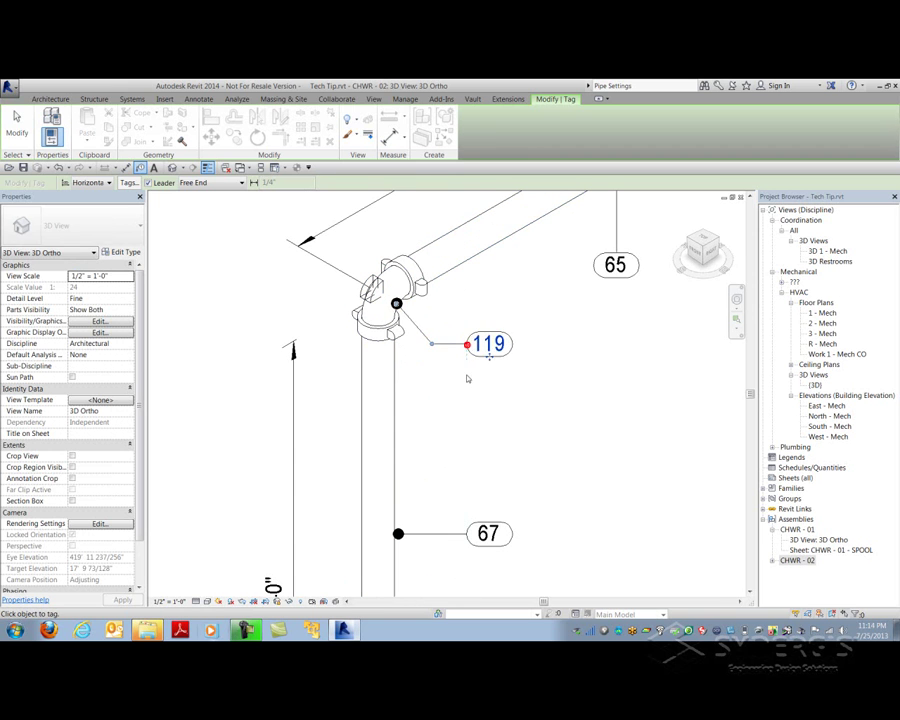
scroll(468, 360, "down", 5)
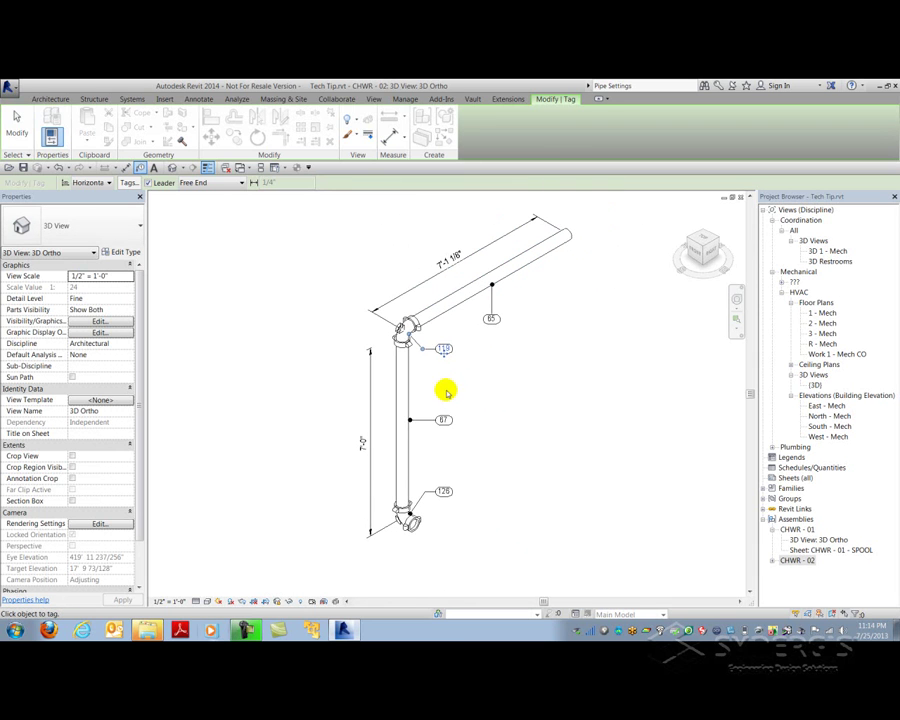
key("Escape")
key("Escape")
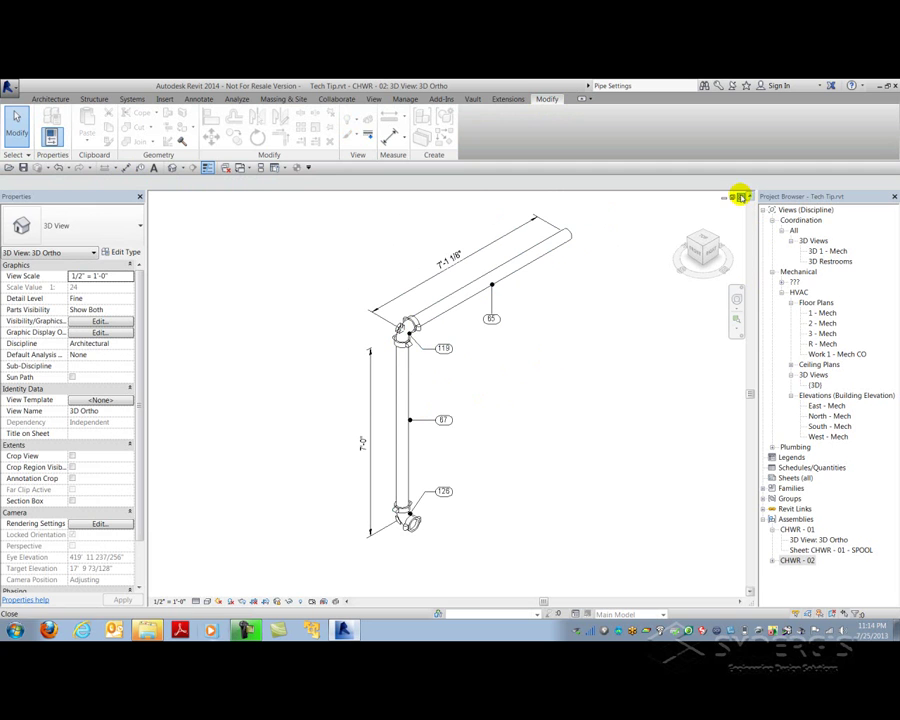
Close the CHWR - 02 3D Ortho view and open the 3D Ortho view of CHWR - 01
left_click(772, 561)
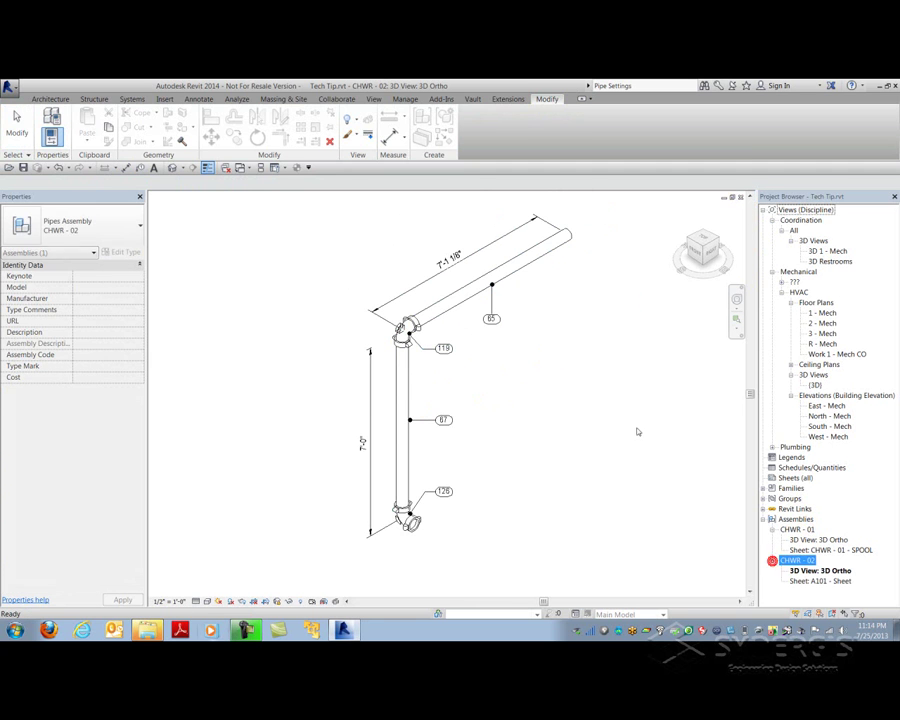
left_click(740, 198)
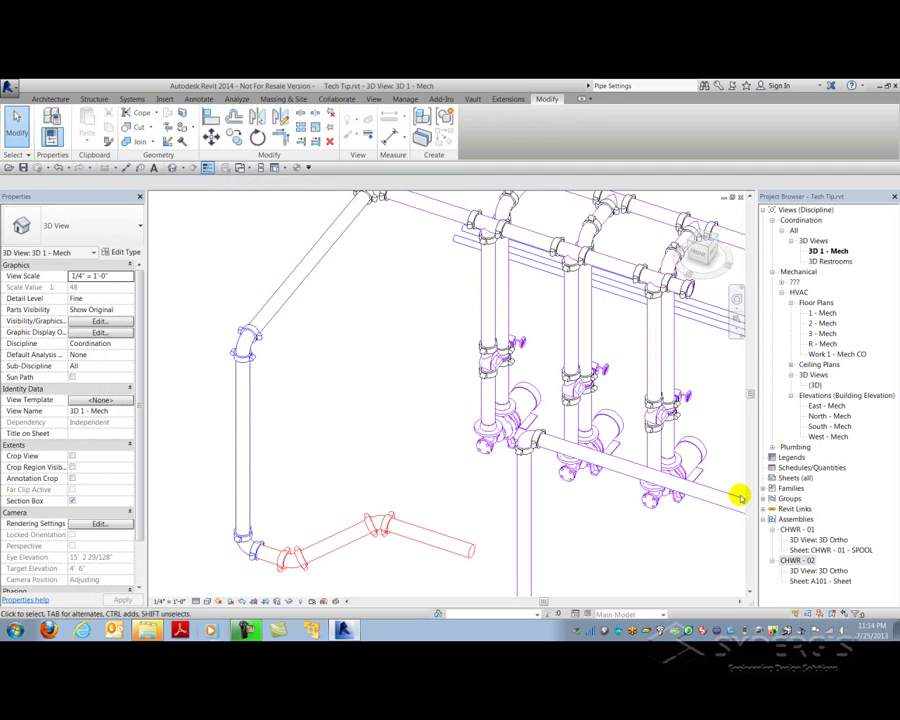
double_click(806, 541)
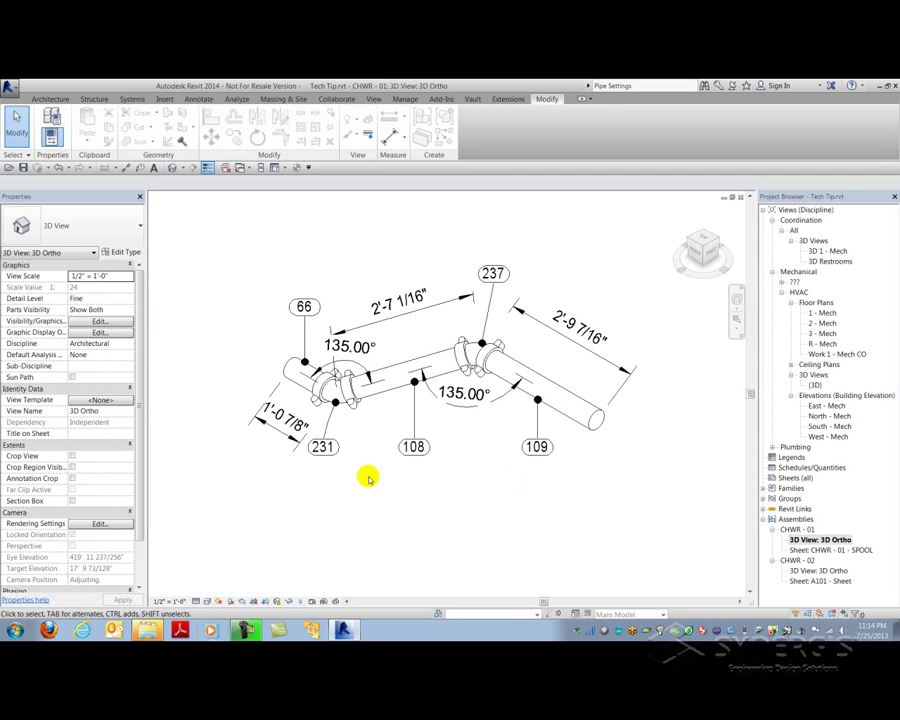
Place a Lower-right view reference to the CHWR - 02 3D Ortho view at the open end of the short pipe
middle_click_drag(370, 472, 373, 489)
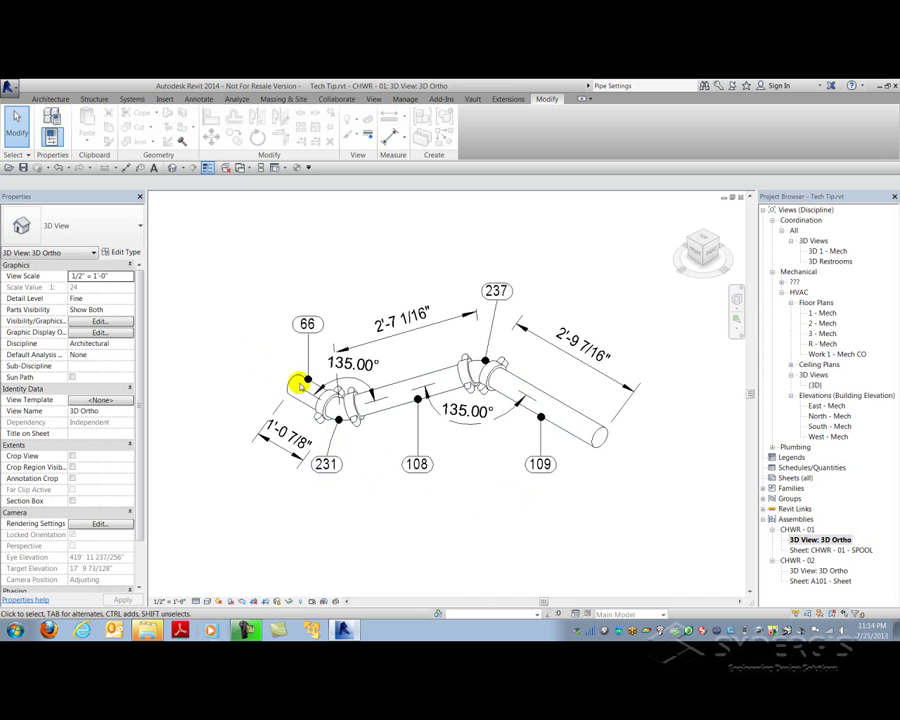
mouse_move(237, 352)
middle_mouse_down()
mouse_move(297, 376)
mouse_move(281, 378)
middle_mouse_up()
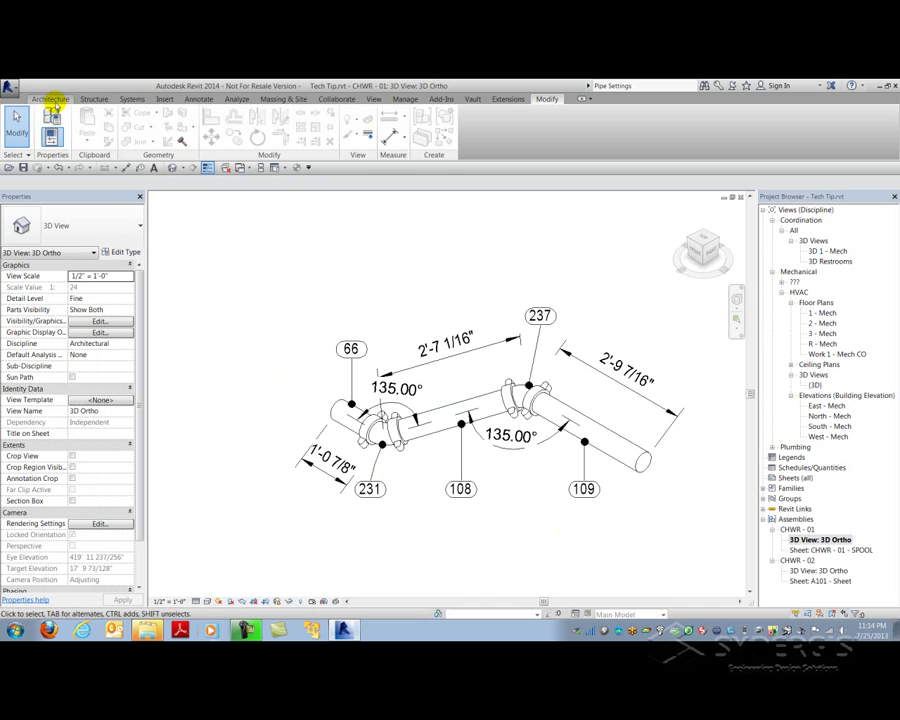
left_click(374, 99)
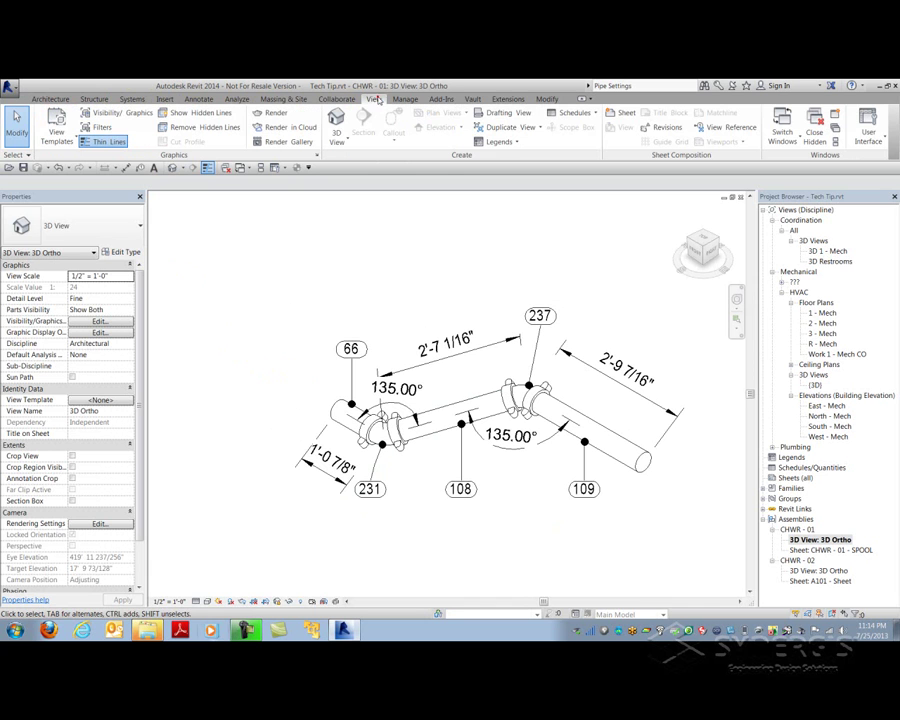
left_click(705, 126)
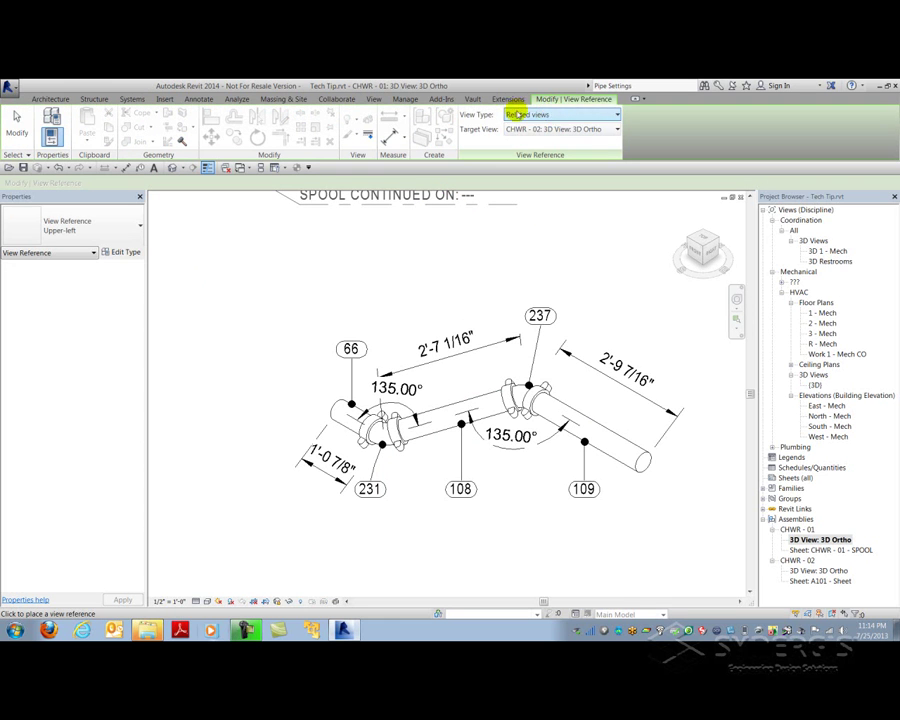
left_click(580, 160)
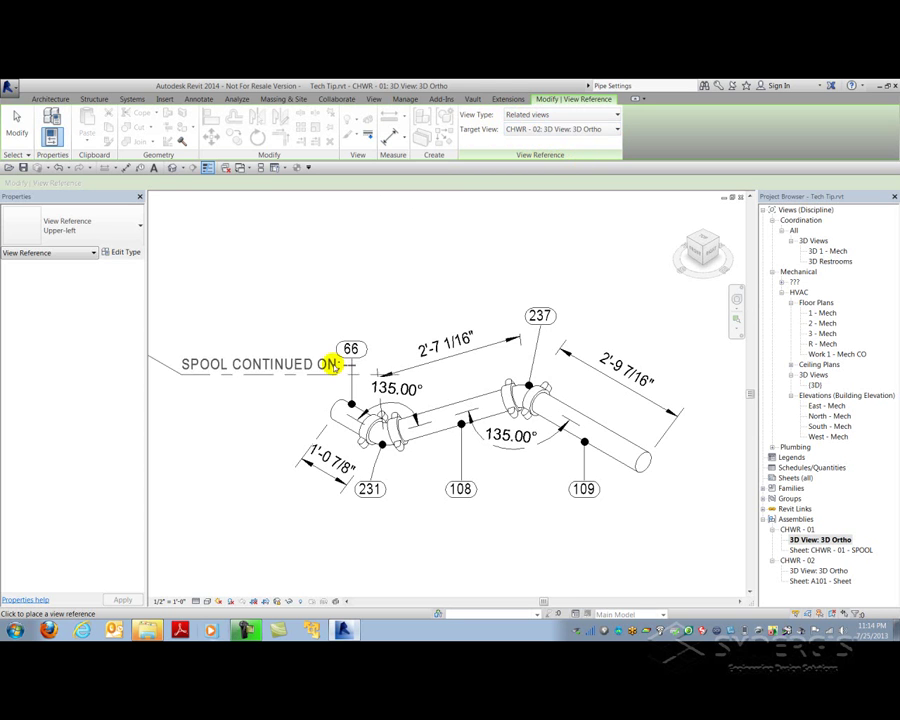
middle_click_drag(401, 324, 510, 331)
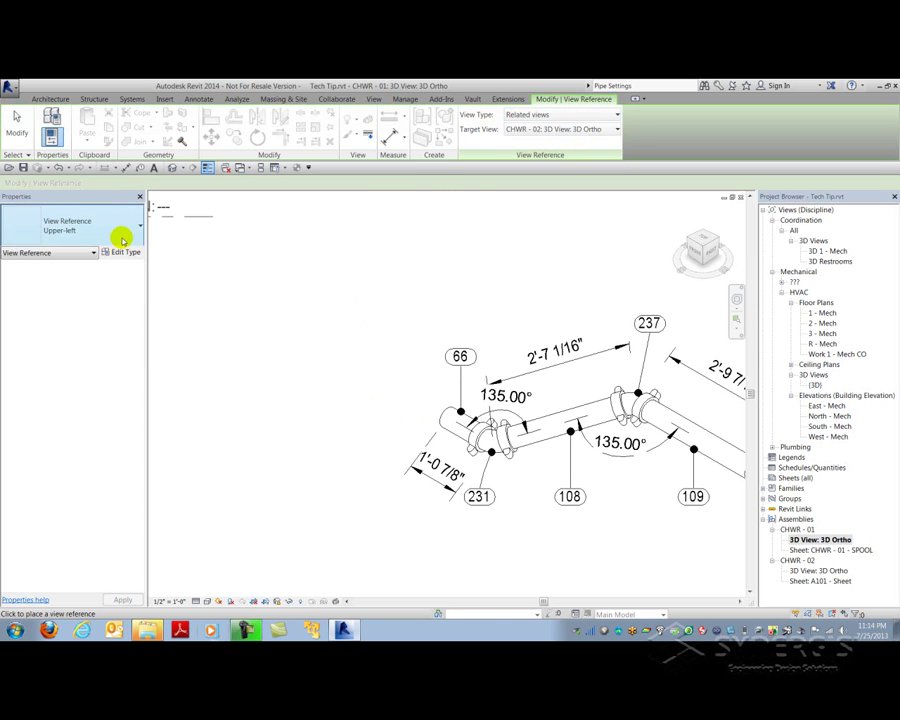
left_click(48, 307)
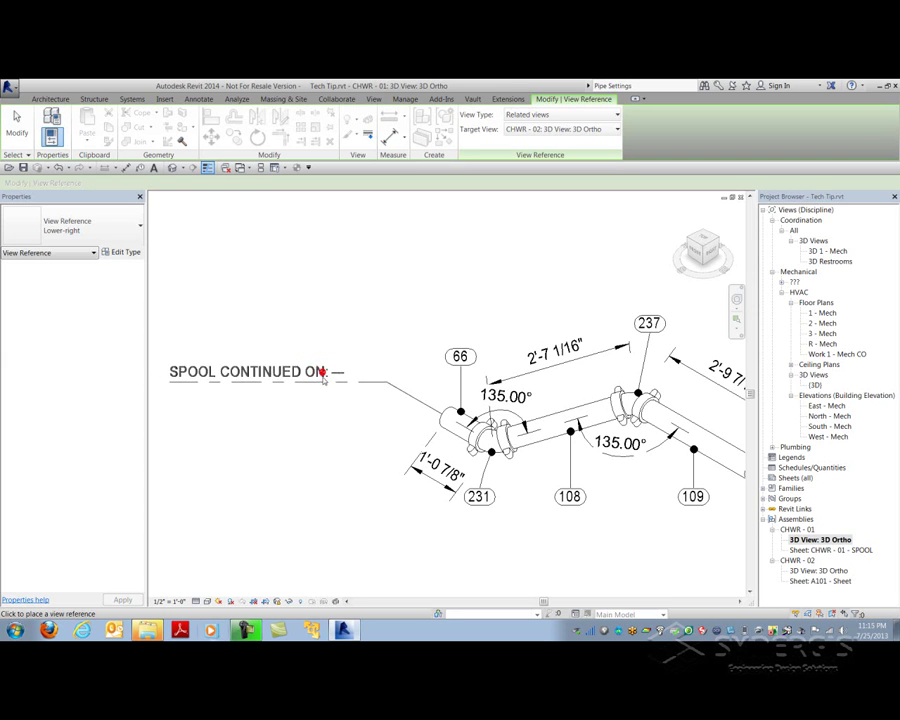
left_click(15, 122)
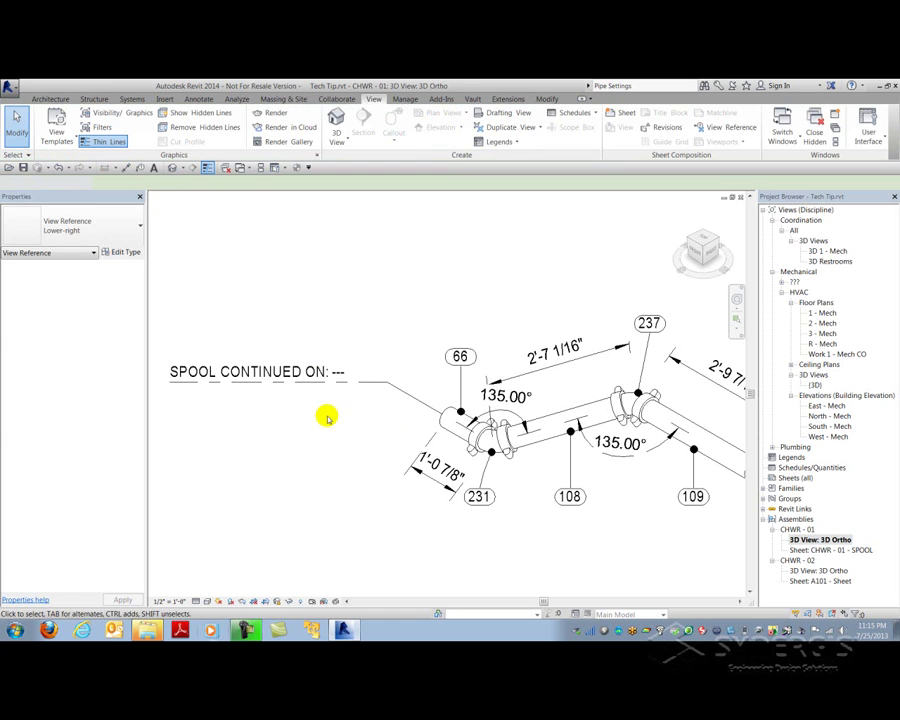
scroll(318, 410, "down", 3)
scroll(335, 348, "up", 3)
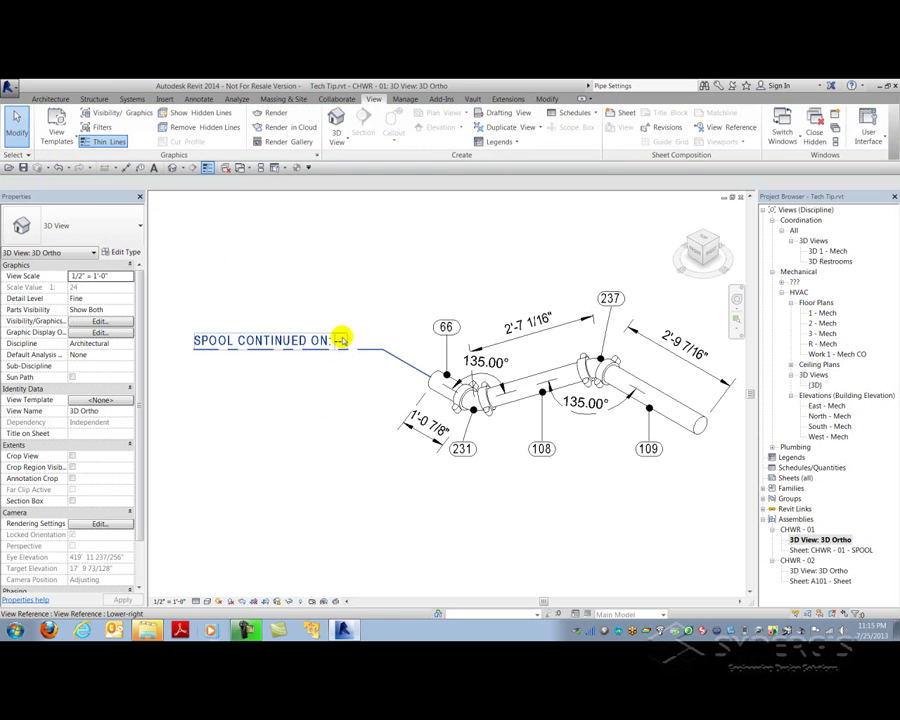
scroll(345, 348, "down", 2)
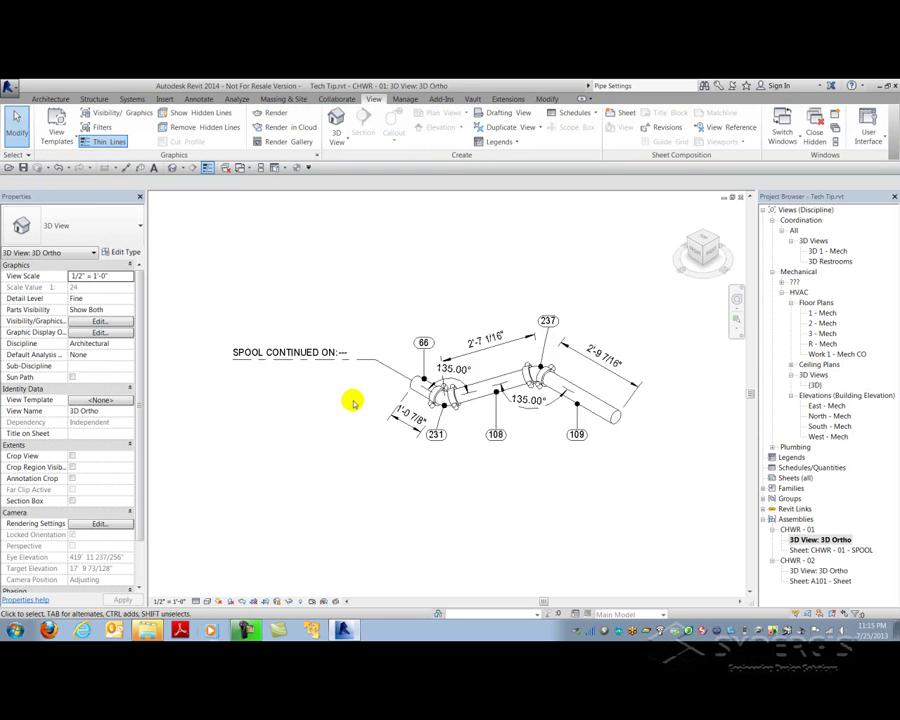
Open the CHWR - 01 - SPOOL sheet and place the CHWR - 01 3D Ortho view on its left half
double_click(811, 551)
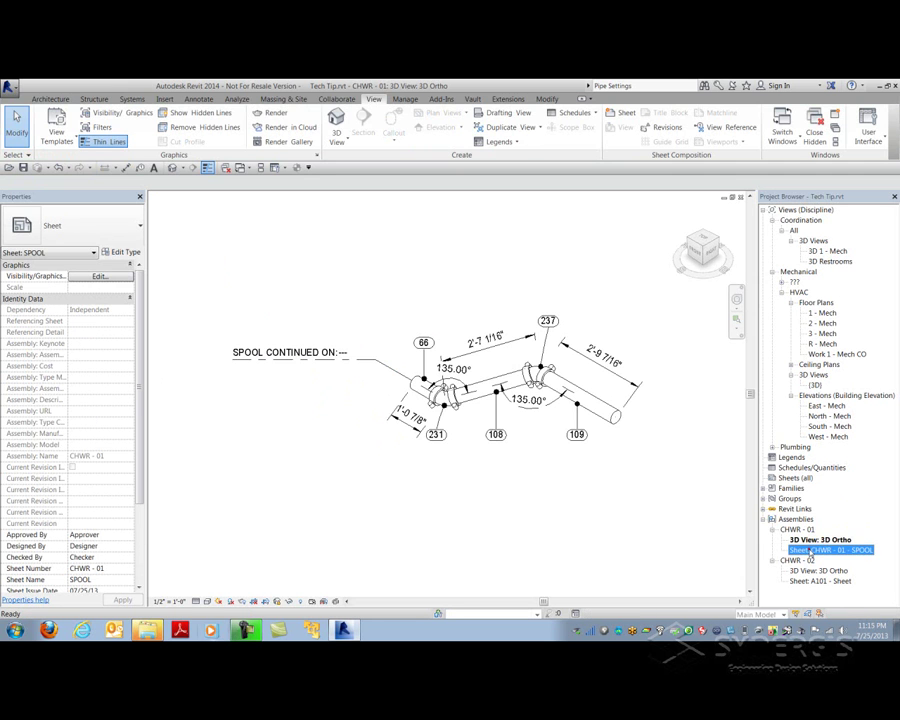
left_click(810, 540)
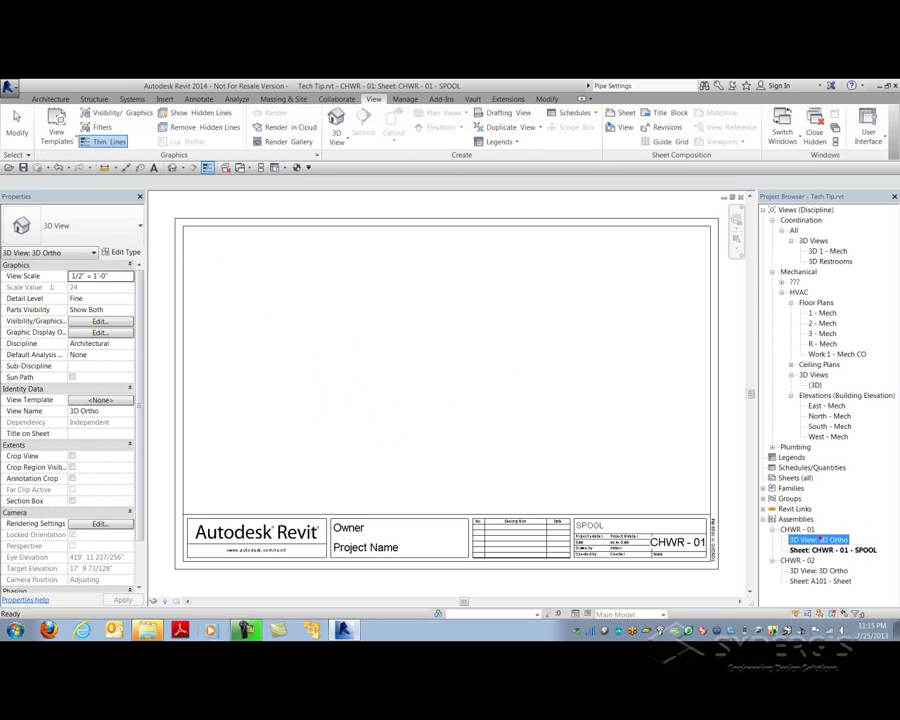
left_click_drag(405, 285, 579, 404)
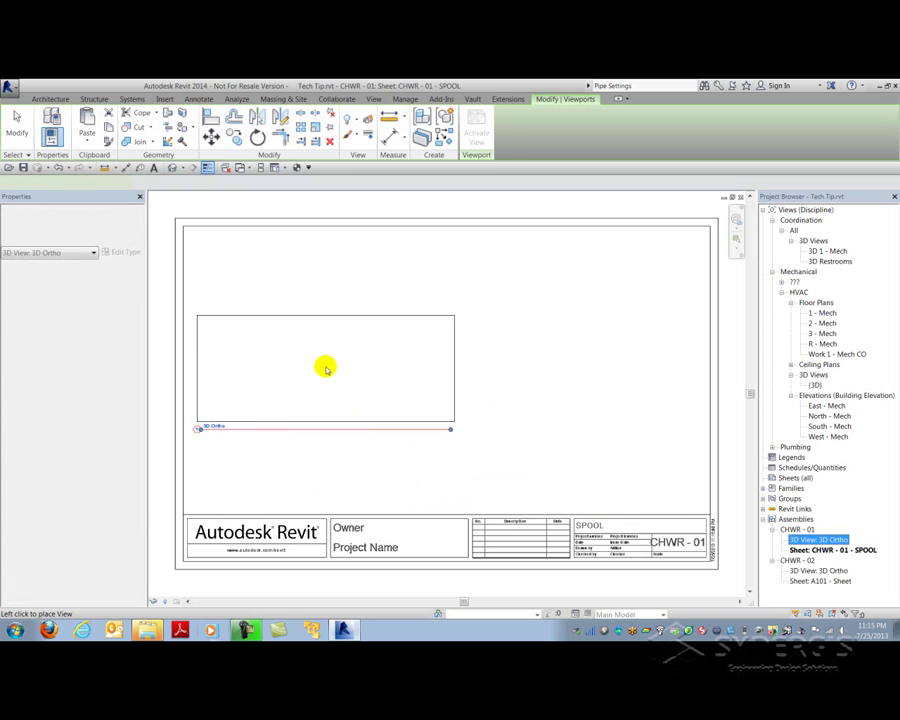
left_click(323, 370)
left_click(324, 368)
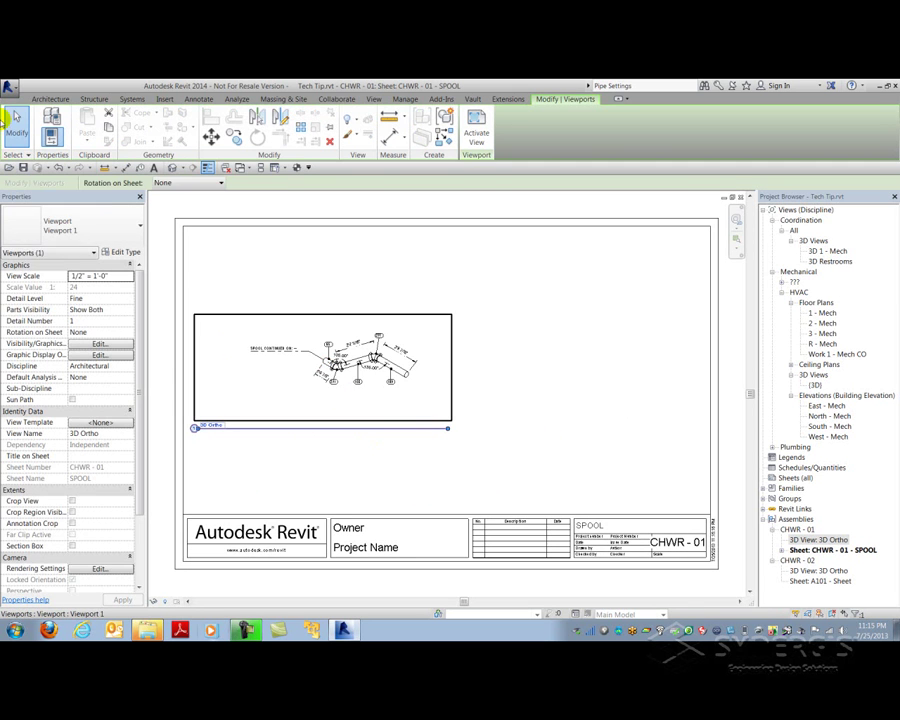
left_click(15, 125)
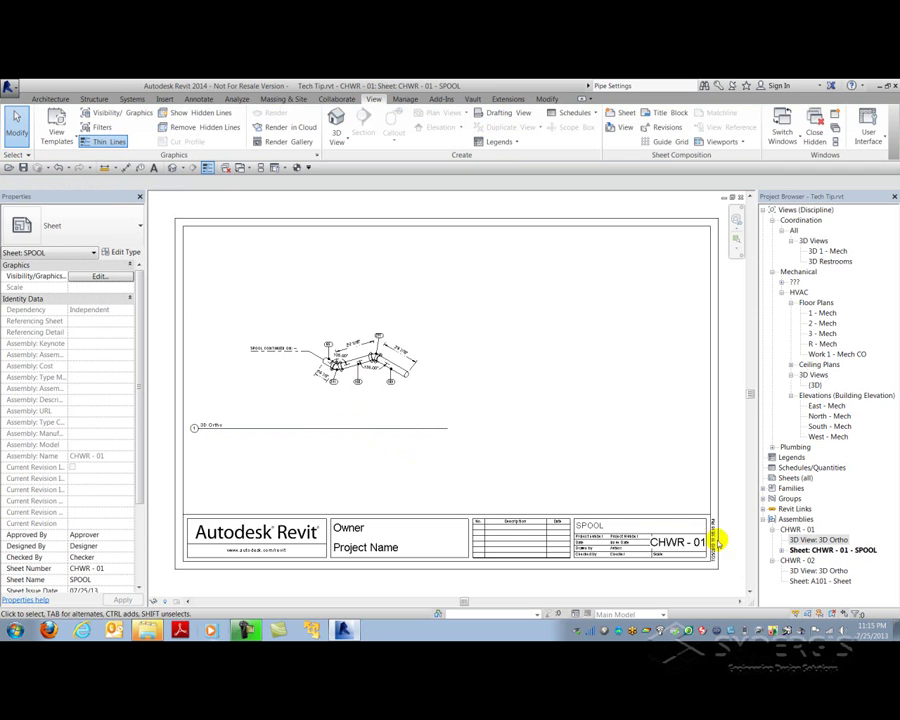
Renumber the CHWR - 02 assembly's sheet as CHWR - 02 and name it SPOOL
left_click(806, 581)
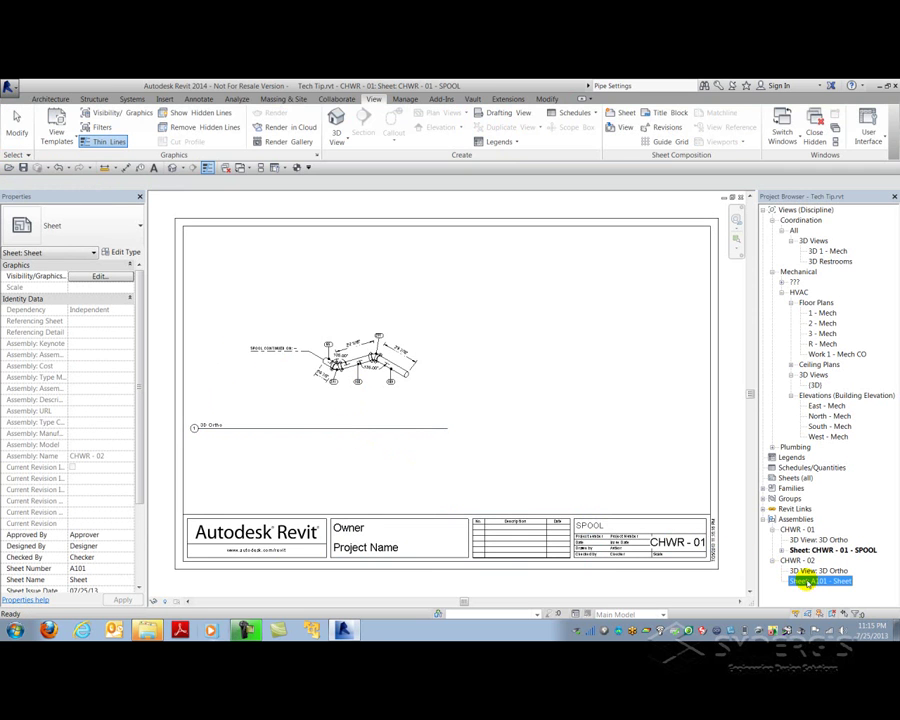
key("F2")
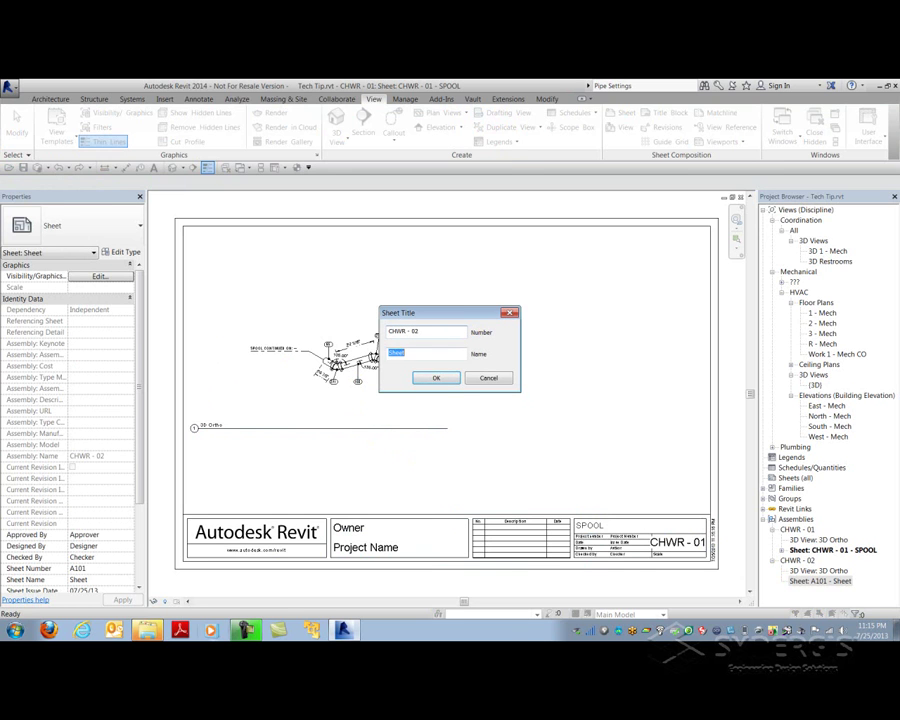
key("Return")
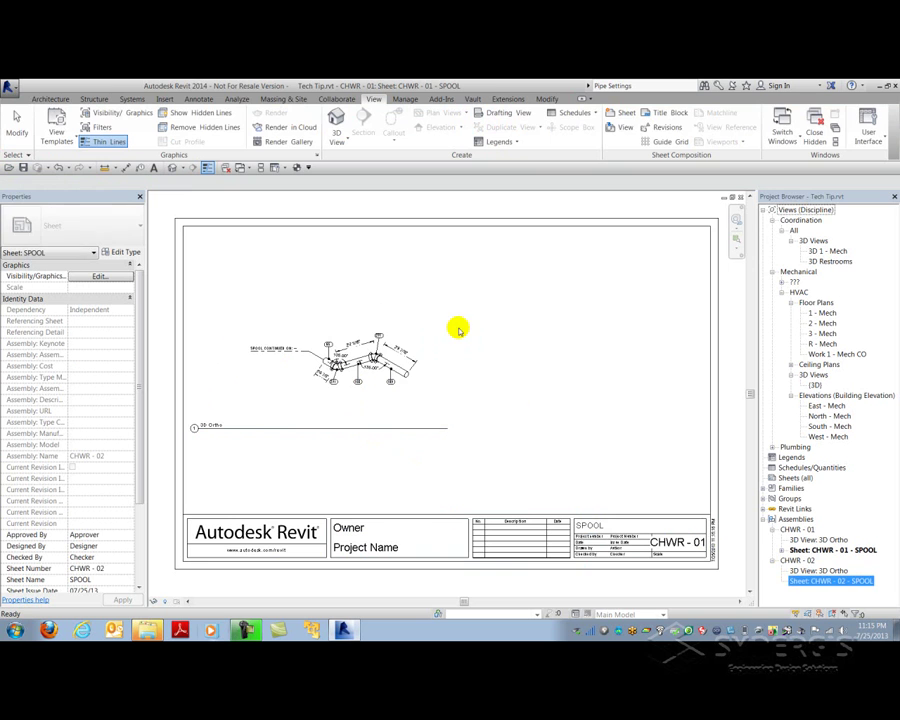
Open the CHWR - 02 - SPOOL sheet, place the CHWR - 02 3D Ortho view on its left half, and close the sheet
double_click(801, 581)
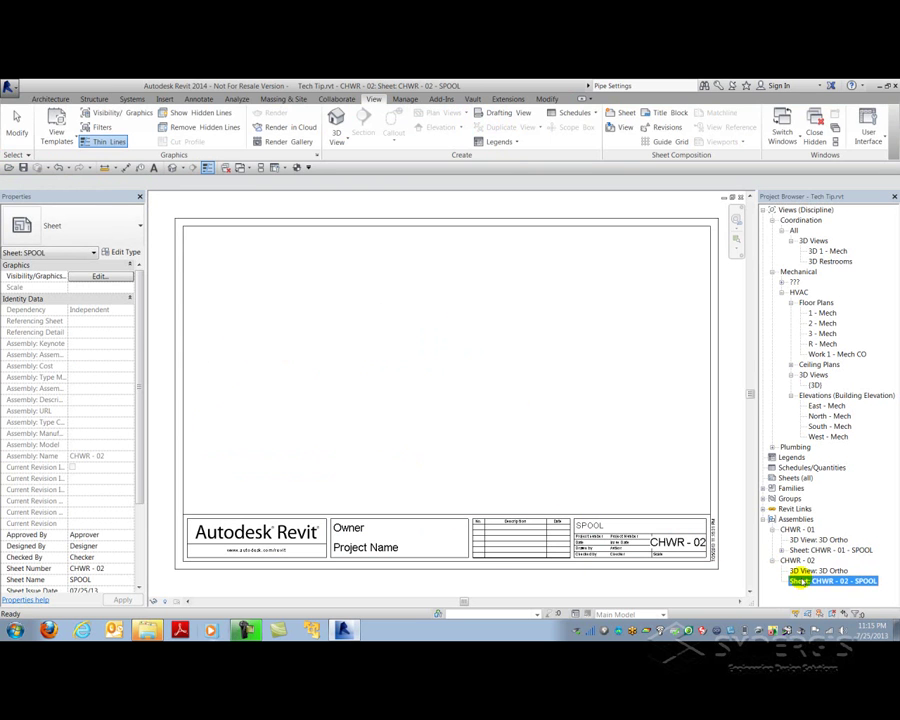
left_click(808, 571)
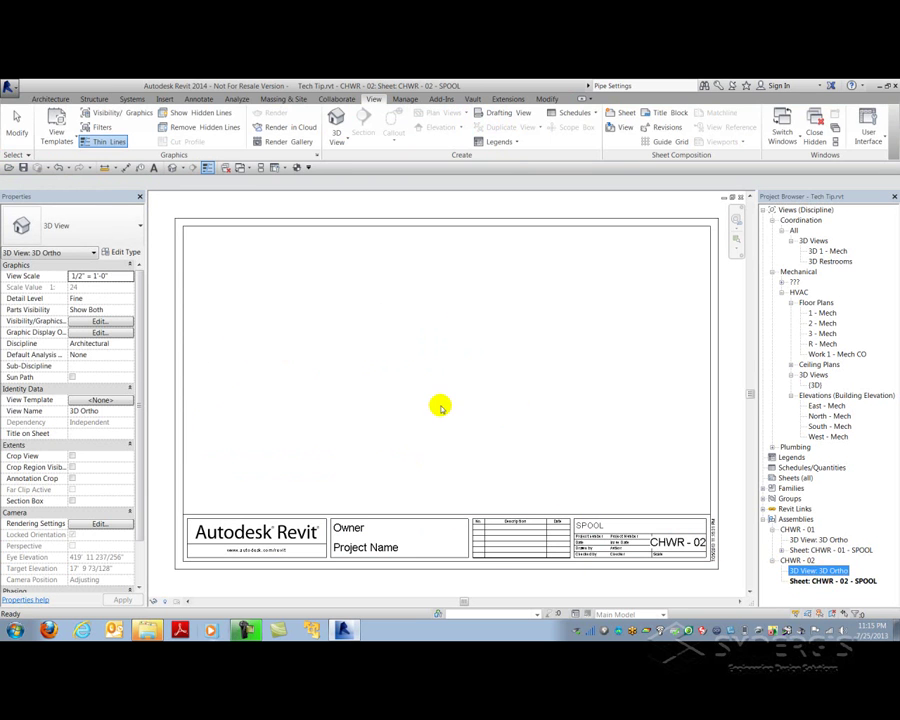
left_click_drag(434, 408, 446, 384)
left_click(293, 368)
left_click(462, 404)
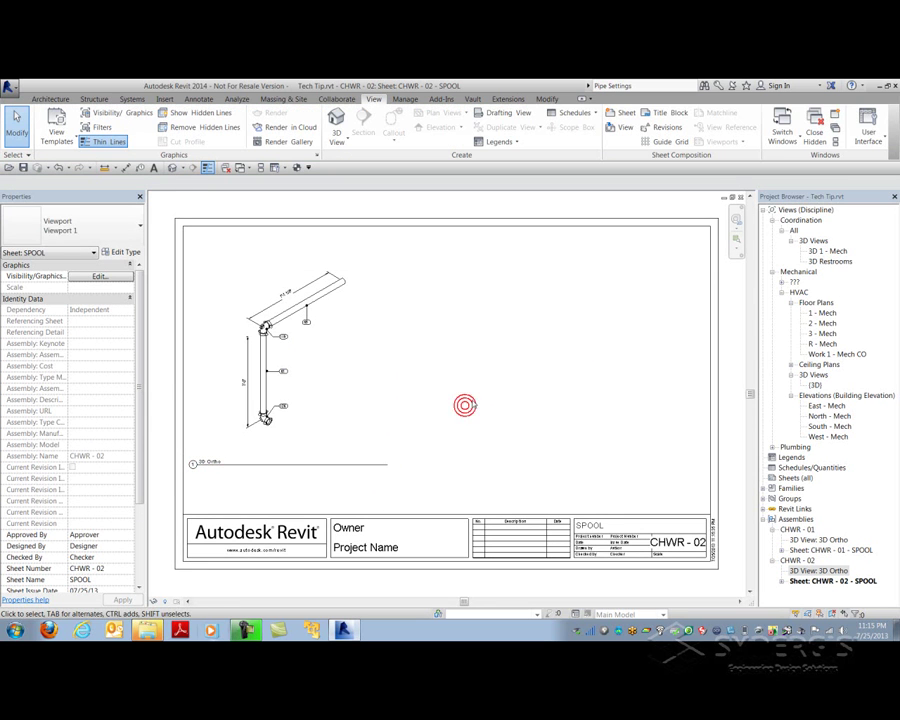
left_click(741, 197)
Set Show Title to No in the type properties of the CHWR - 01 sheet's viewport
left_click(278, 376)
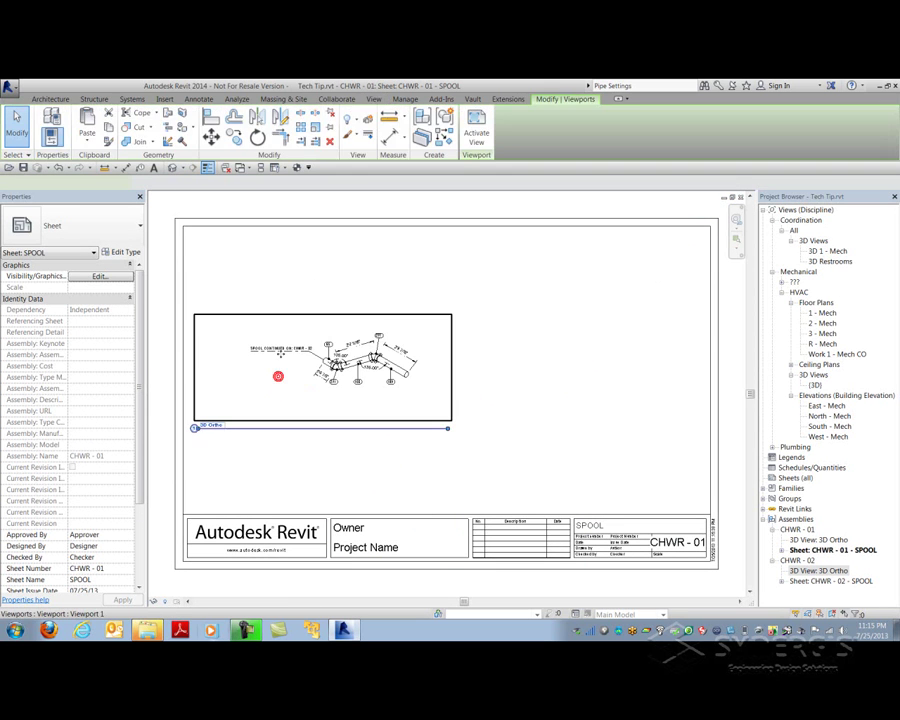
scroll(285, 365, "up", 6)
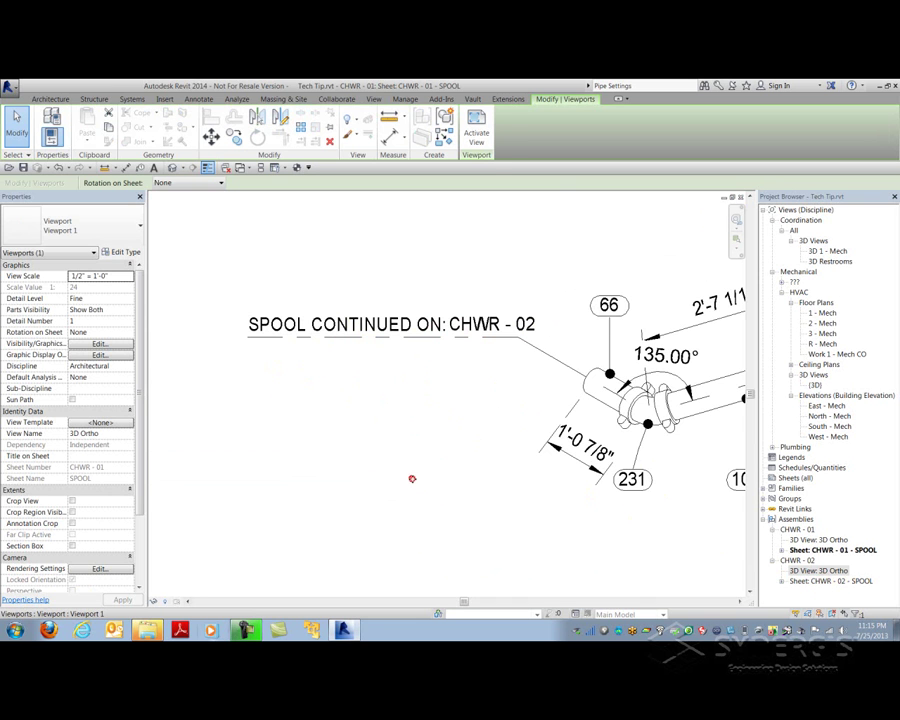
scroll(411, 479, "down", 5)
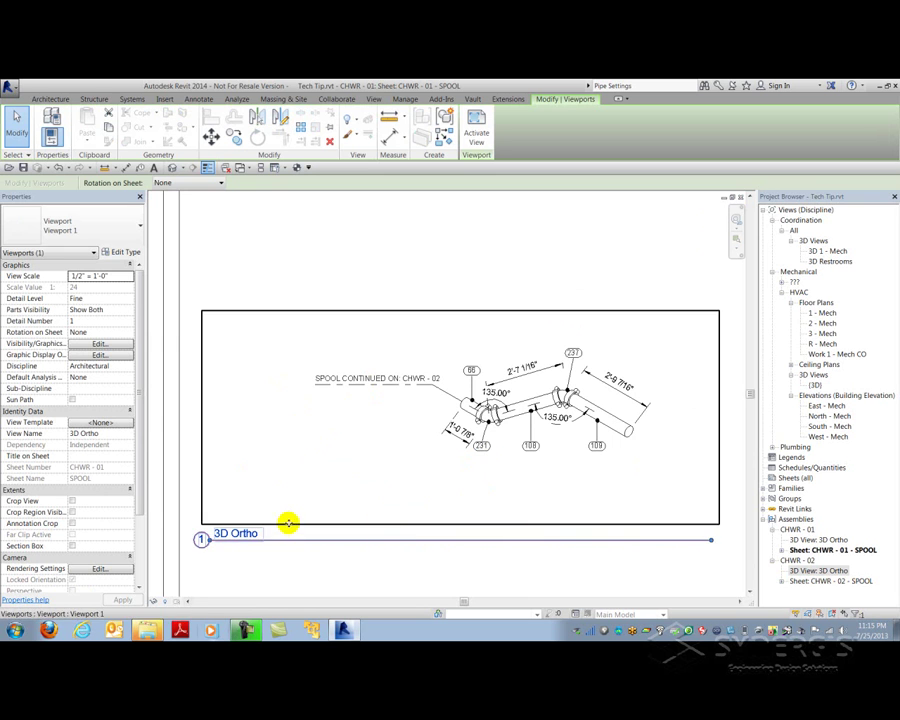
left_click(114, 231)
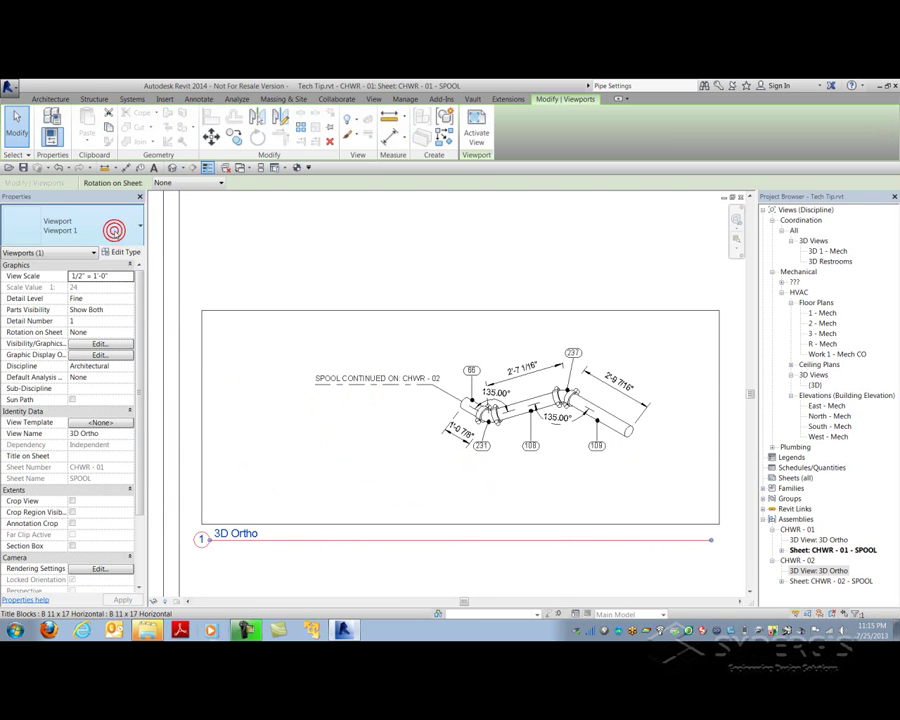
left_click(120, 252)
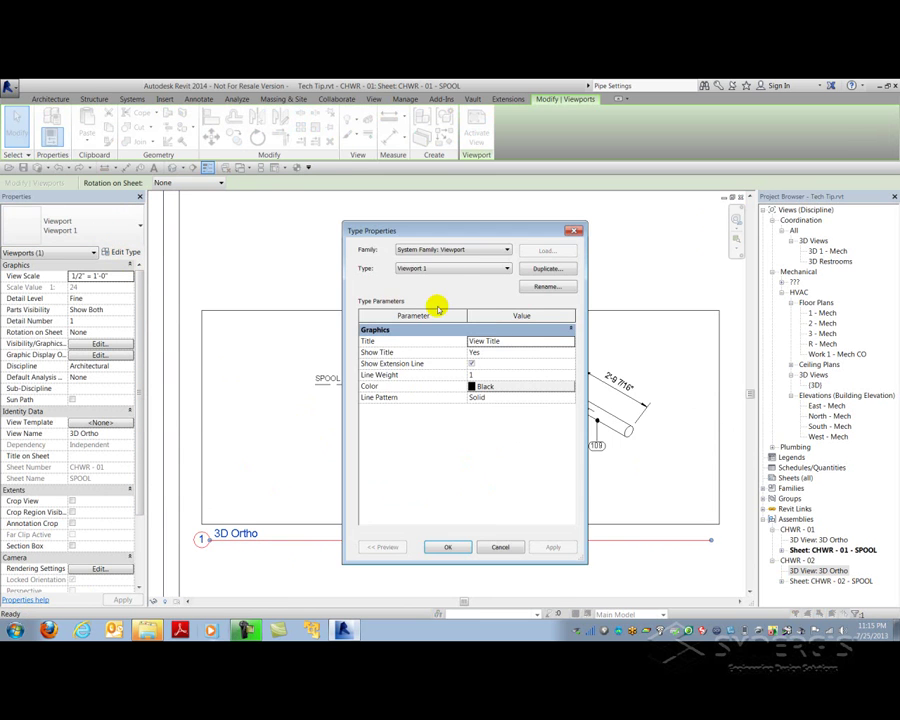
left_click(524, 352)
left_click(524, 352)
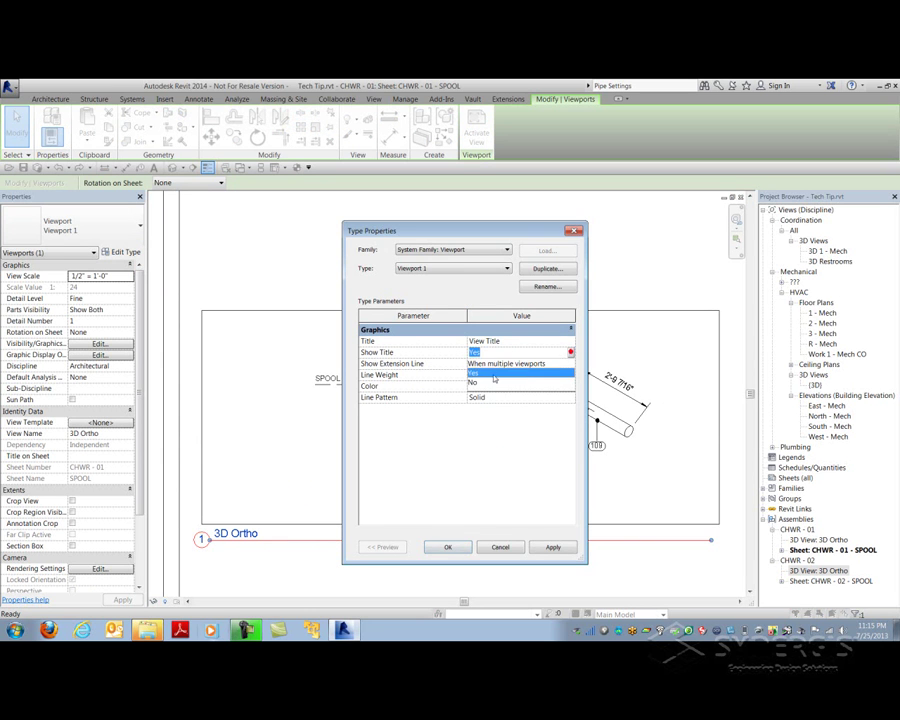
left_click(478, 382)
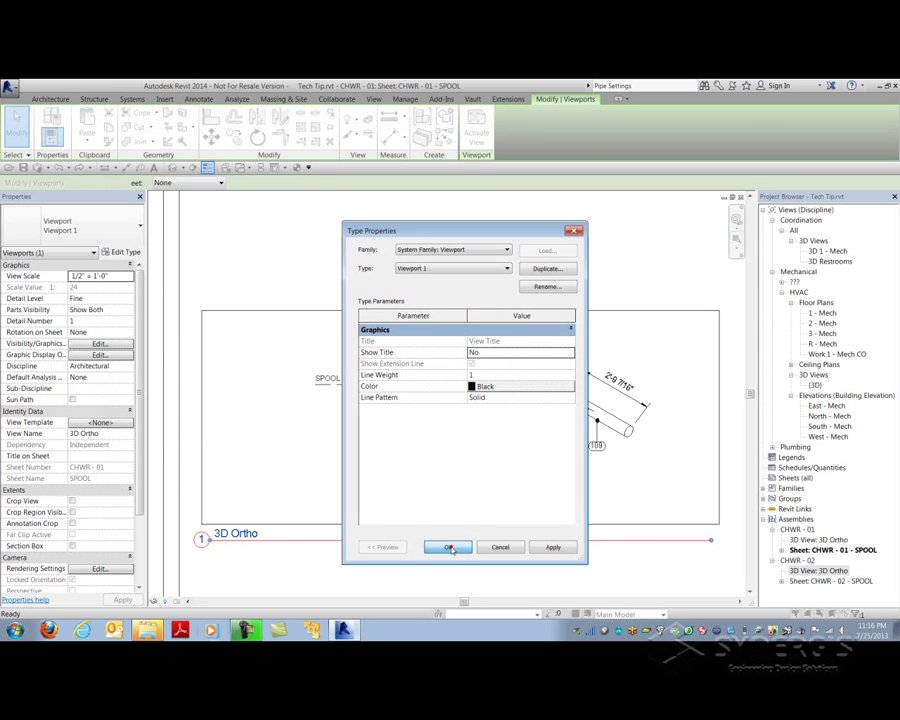
left_click(451, 549)
left_click(268, 548)
Move the 3D Ortho viewport left so the spool drawing sits closer to the sheet's left border
scroll(264, 530, "down", 4)
scroll(277, 463, "up", 4)
left_click(409, 380)
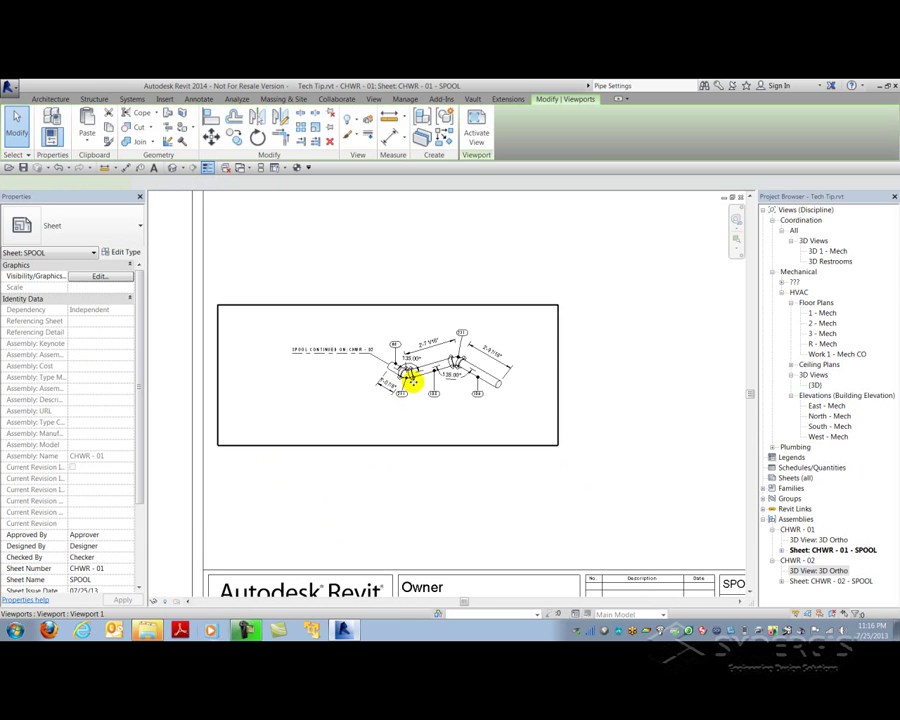
left_click_drag(426, 368, 382, 374)
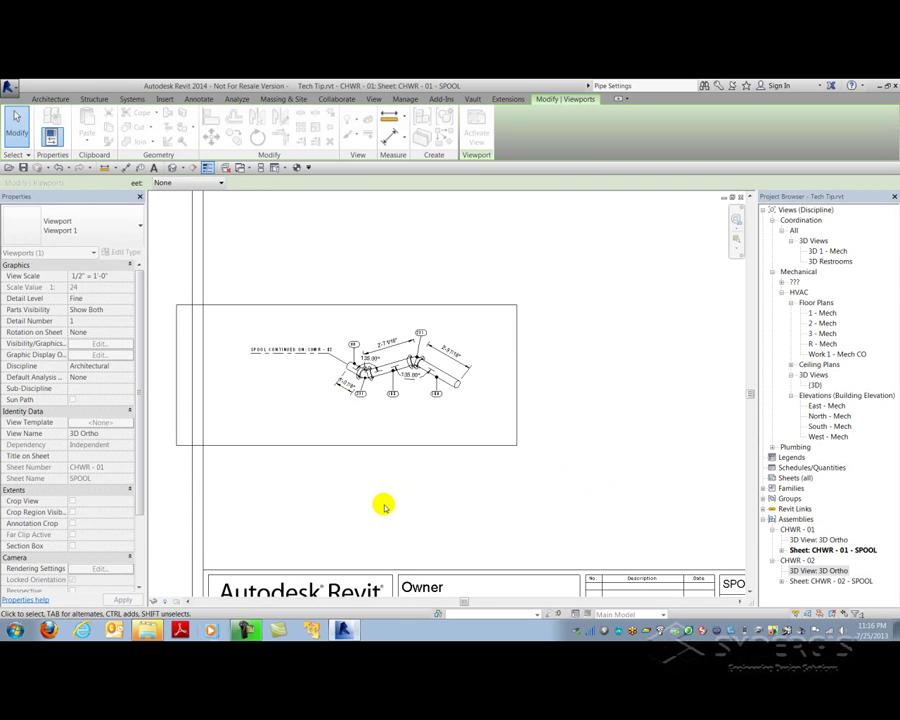
left_click(383, 506)
scroll(383, 506, "down", 4)
Close the CHWR - 01 sheet and its 3D Ortho view to return to the 3D 1 - Mech view
left_click(740, 197)
left_click(740, 197)
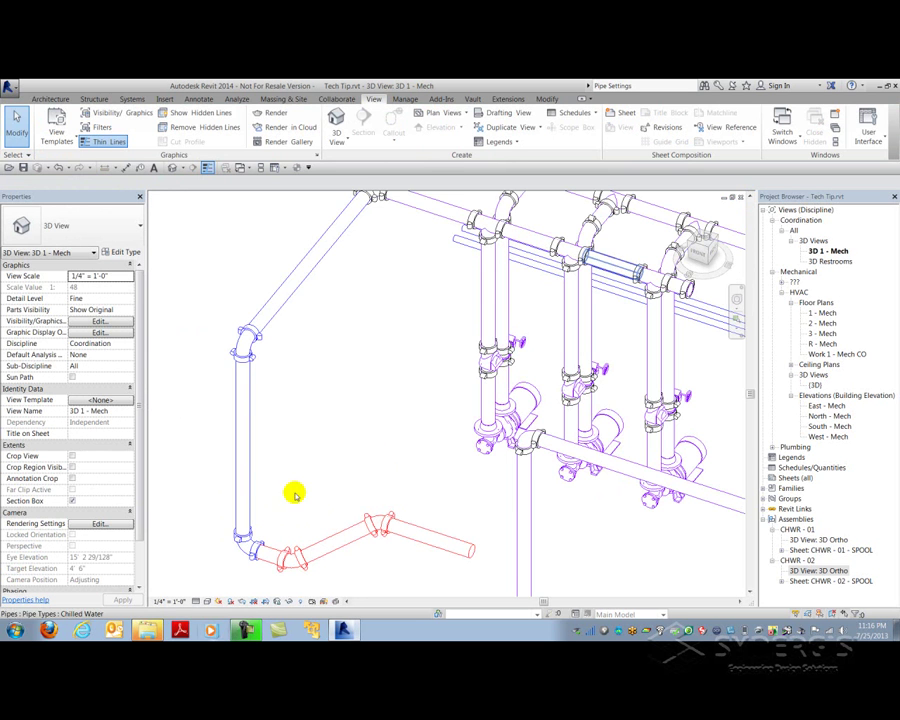
middle_click_drag(332, 468, 446, 444, "shift")
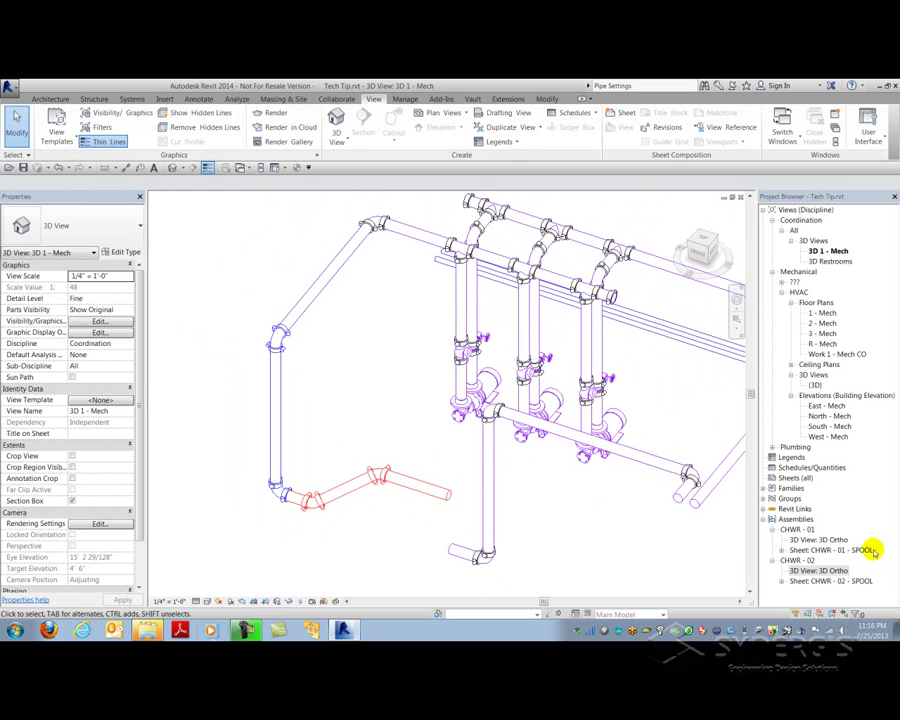
left_click(806, 531)
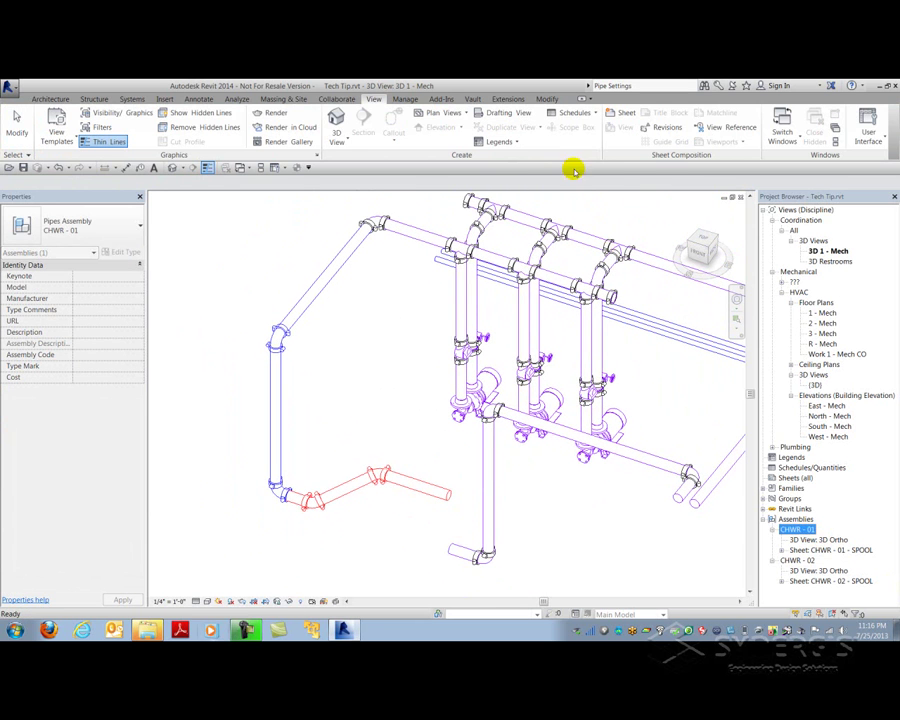
right_click(792, 530)
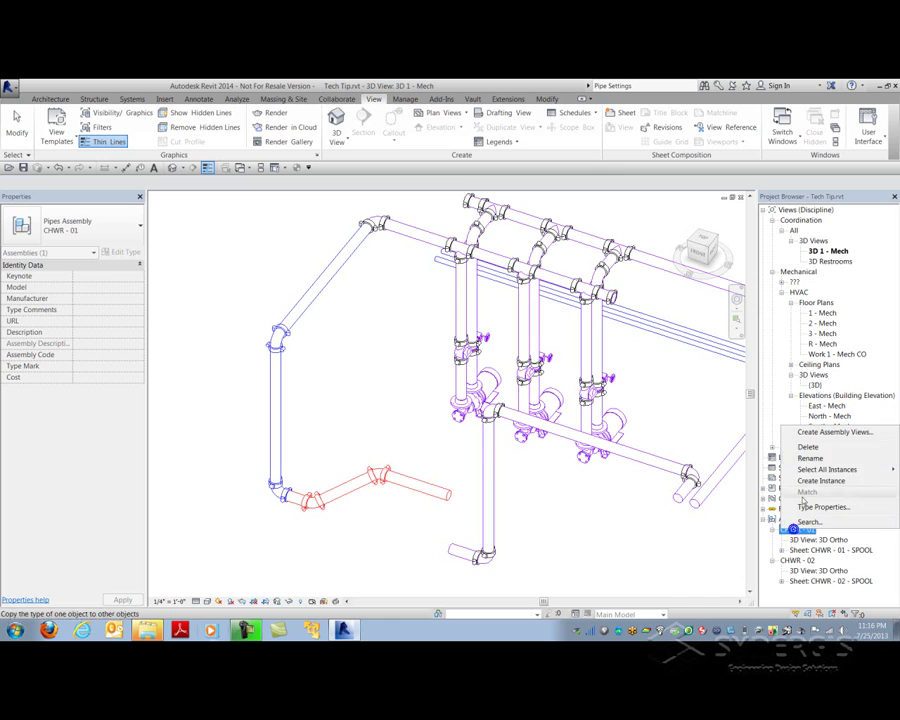
left_click(815, 431)
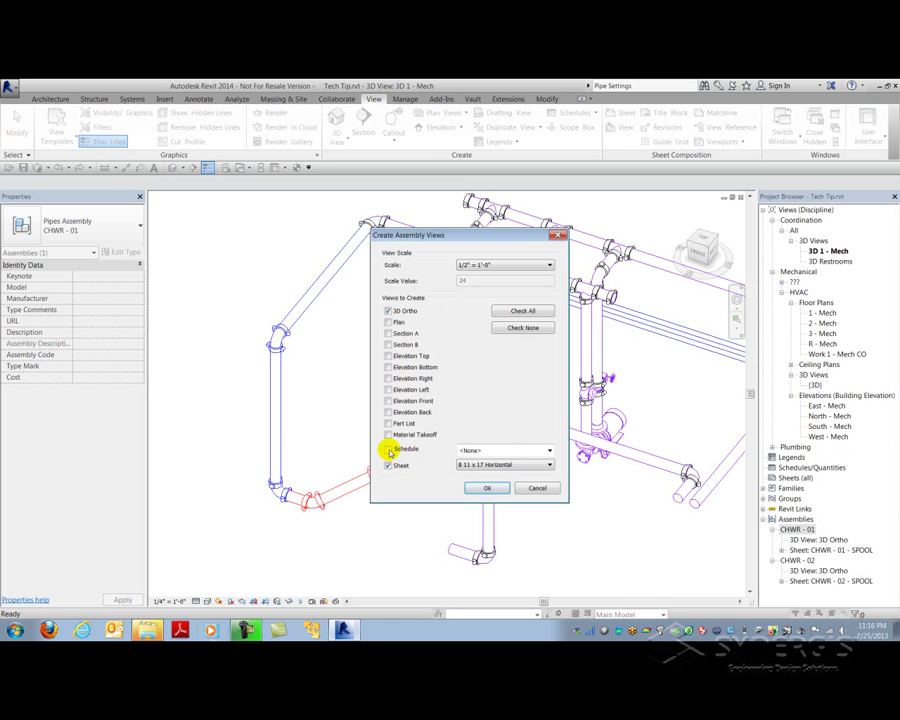
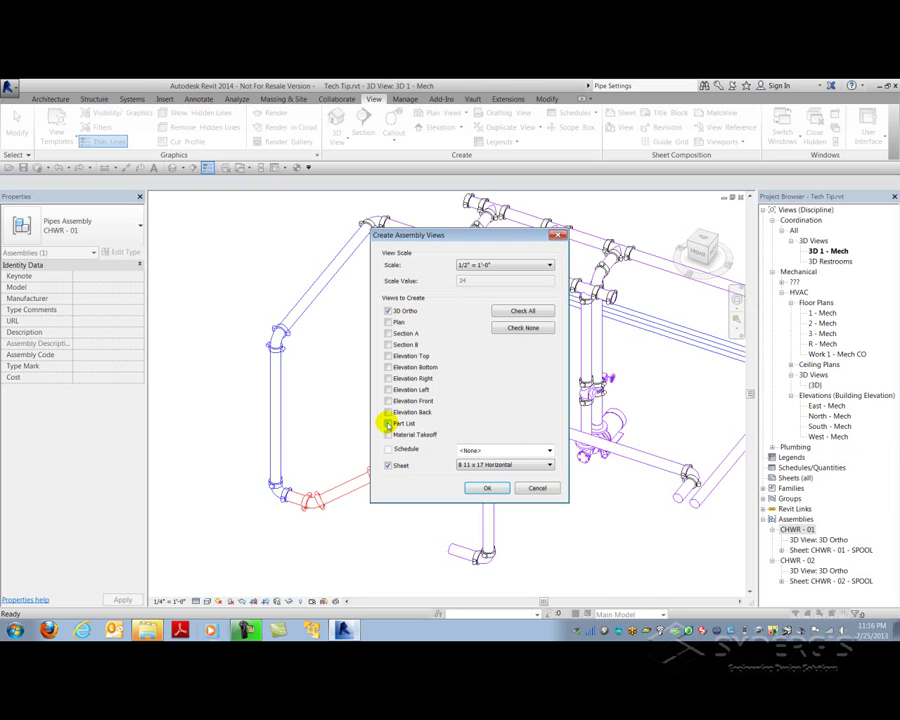
left_click(537, 489)
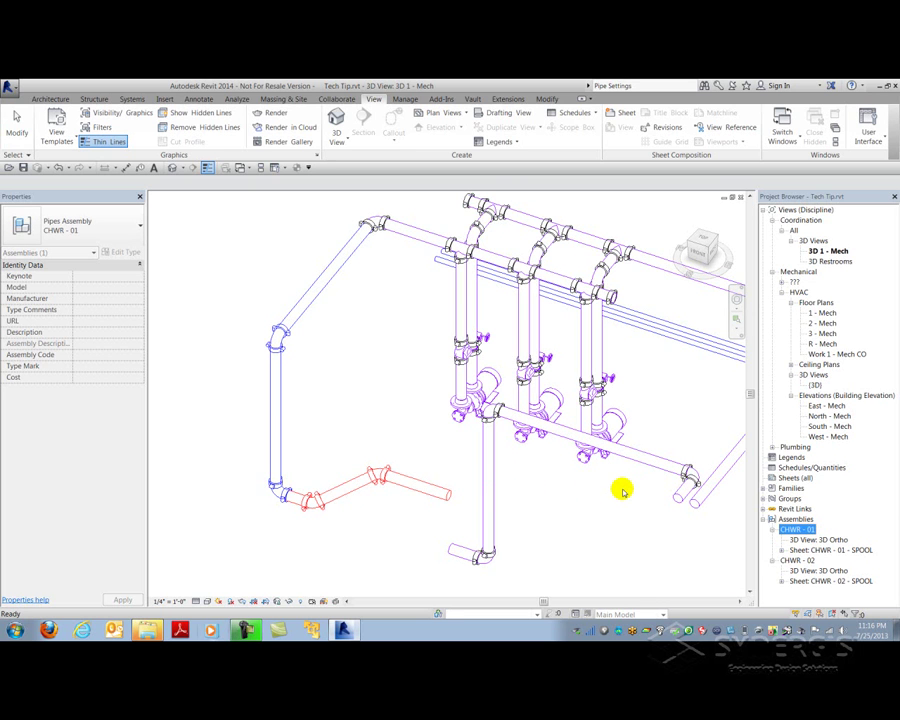
Create a new building-component schedule for the Pipes category named SPOOL 01 BOM
left_click(790, 467)
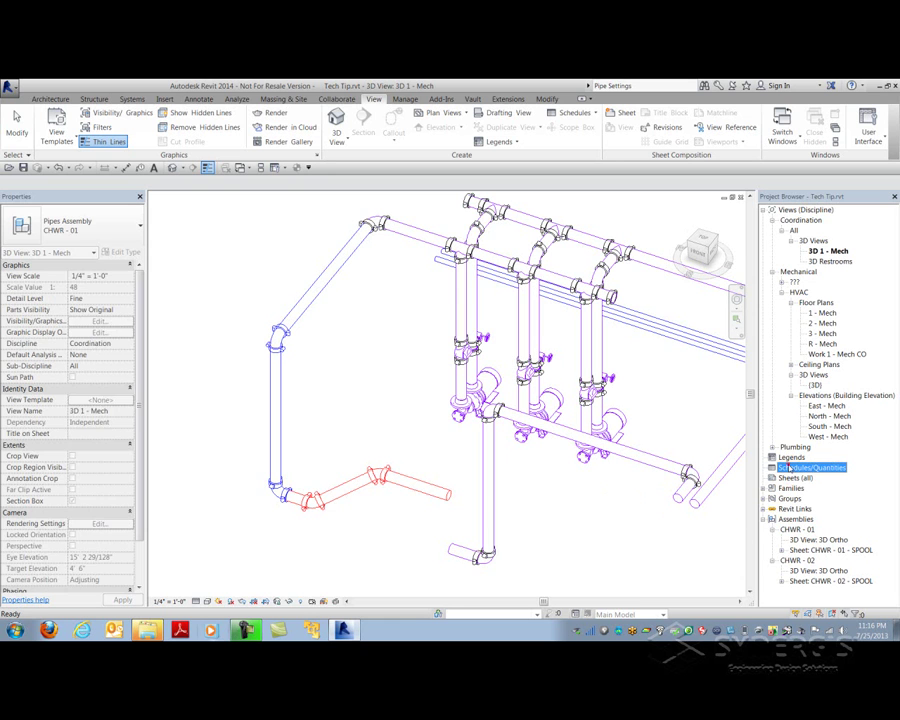
right_click(787, 467)
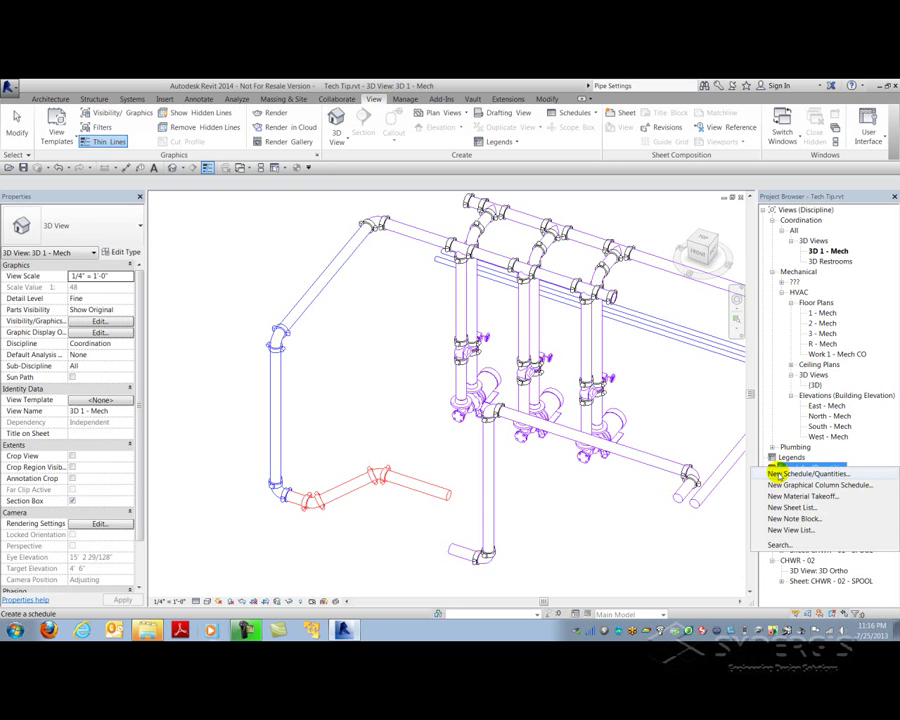
left_click(778, 475)
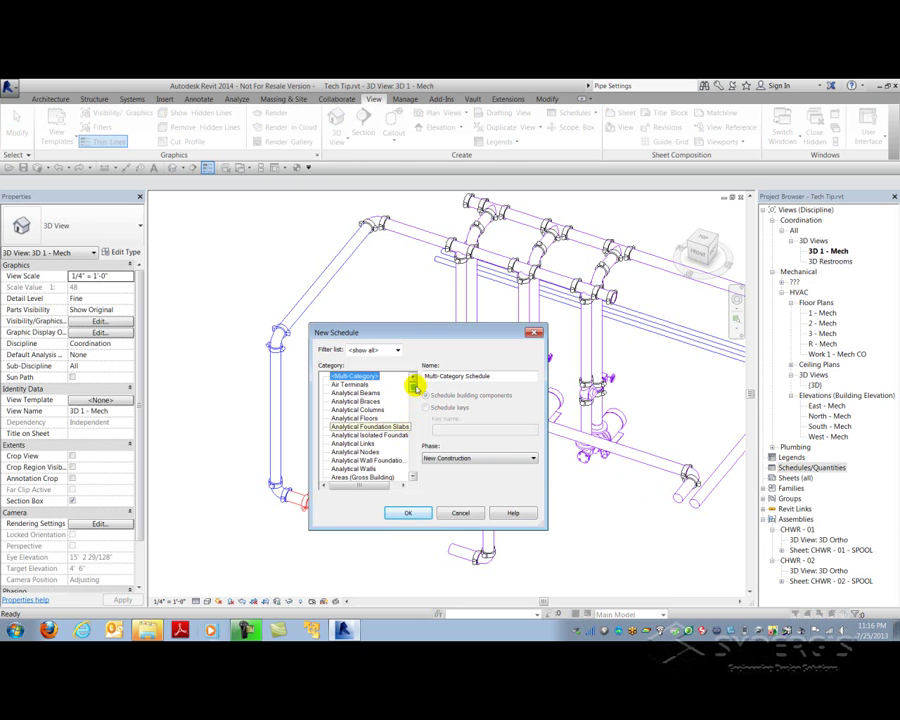
scroll(413, 385, "down", 5)
scroll(413, 400, "down", 10)
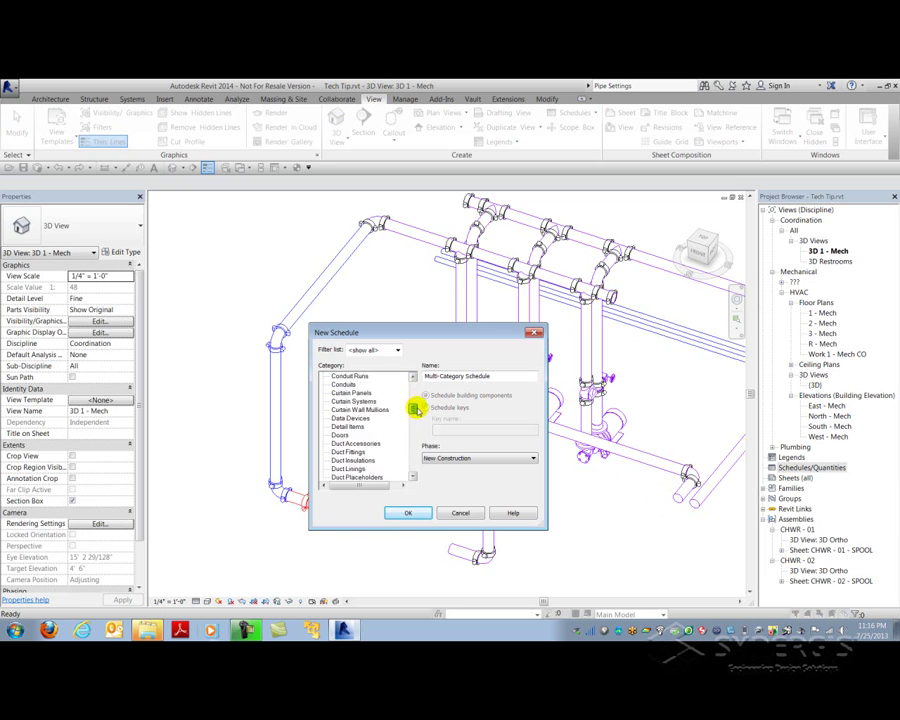
scroll(418, 432, "down", 1)
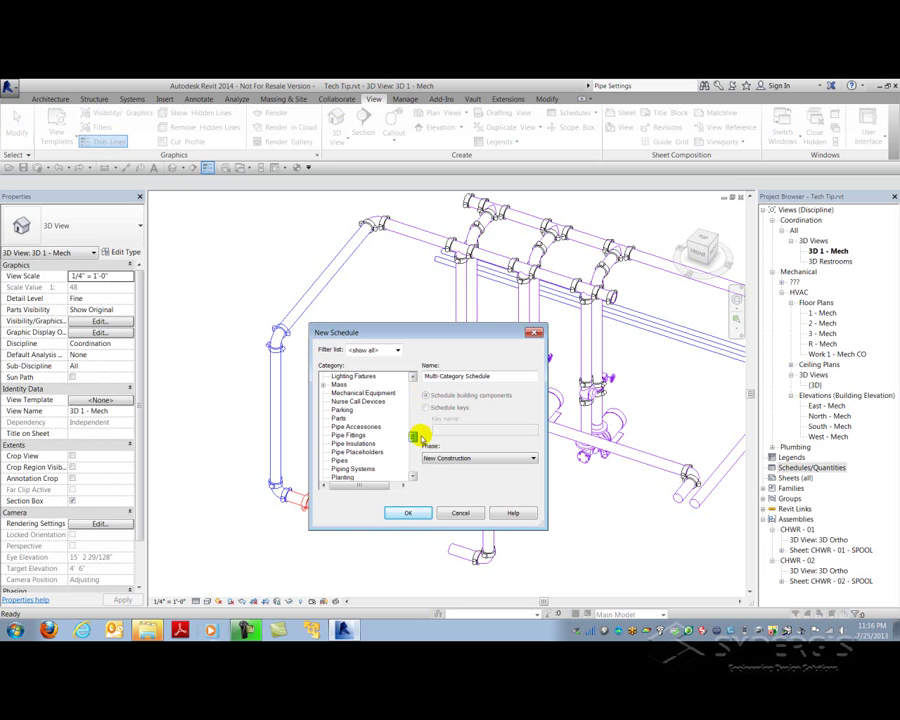
left_click(339, 460)
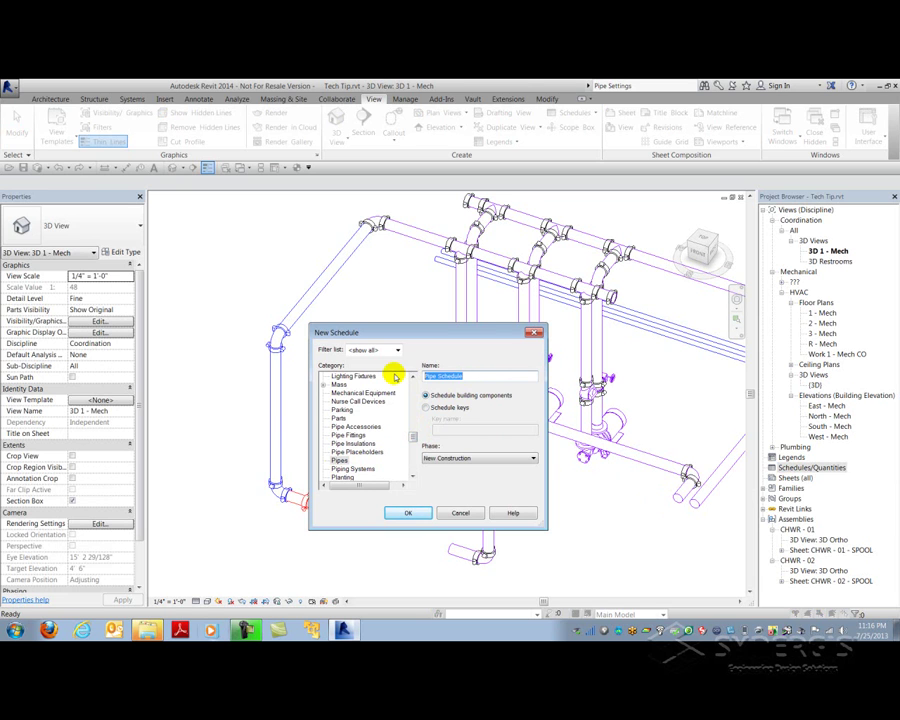
type("SPOOL 01 BOM")
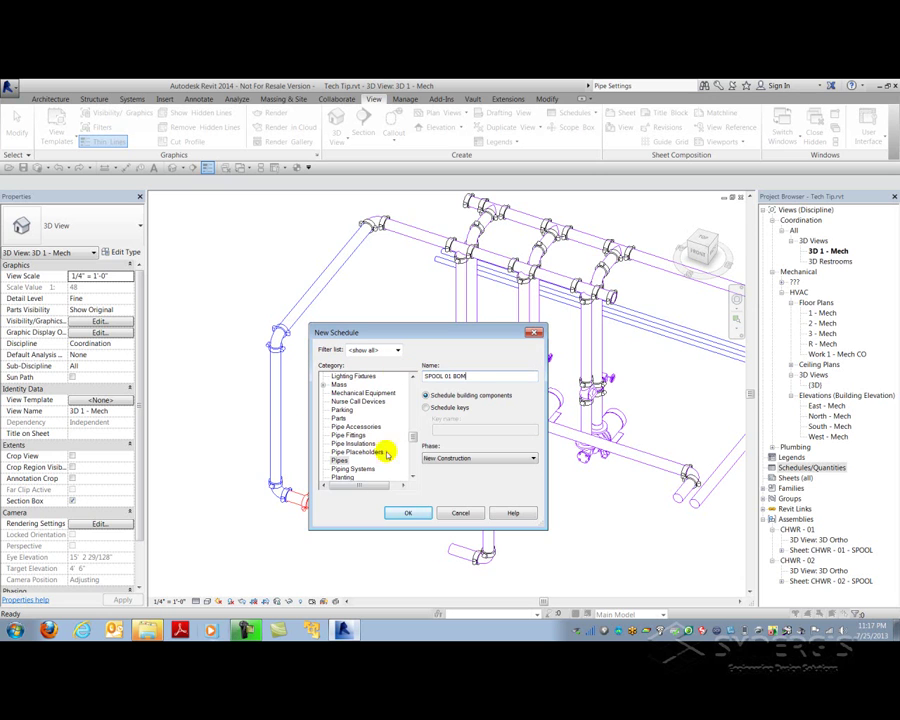
left_click(408, 514)
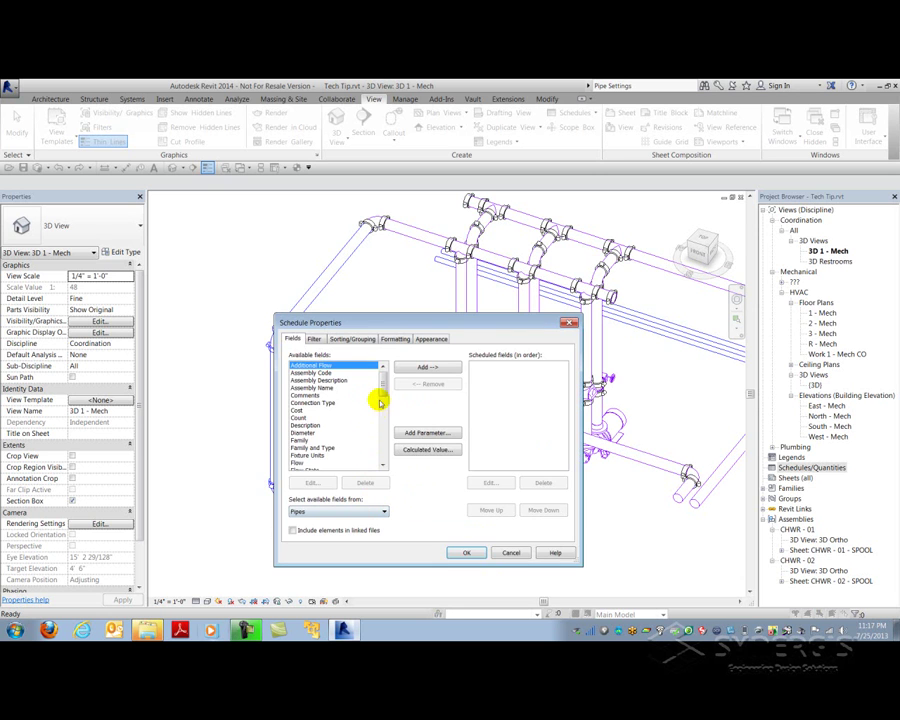
Add the Mark, Size, Length and Segment Description fields to the pipe schedule, in that order
left_click_drag(383, 381, 382, 408)
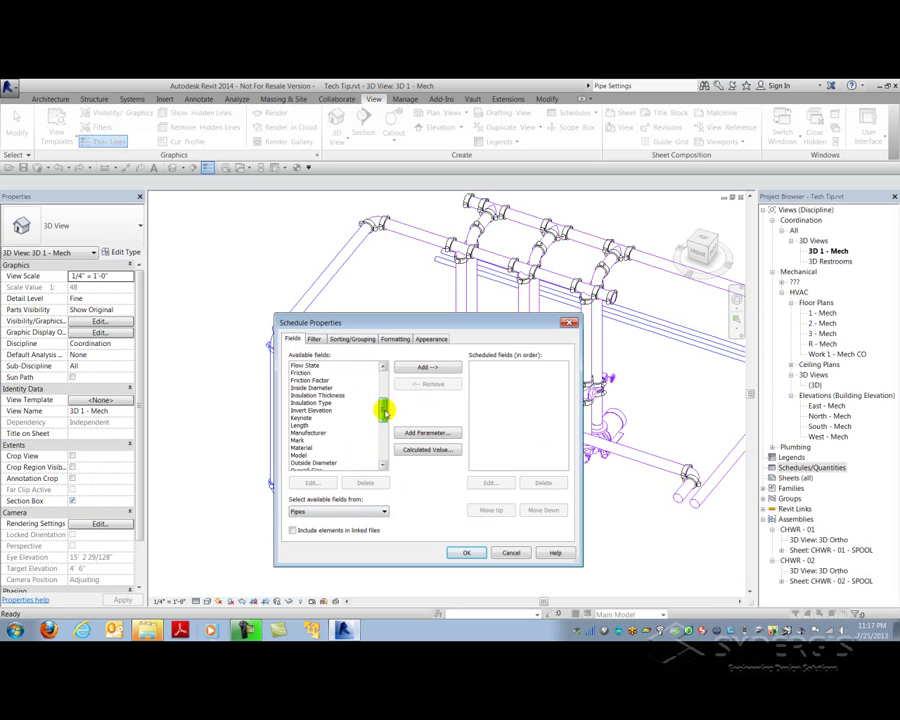
left_click(301, 441)
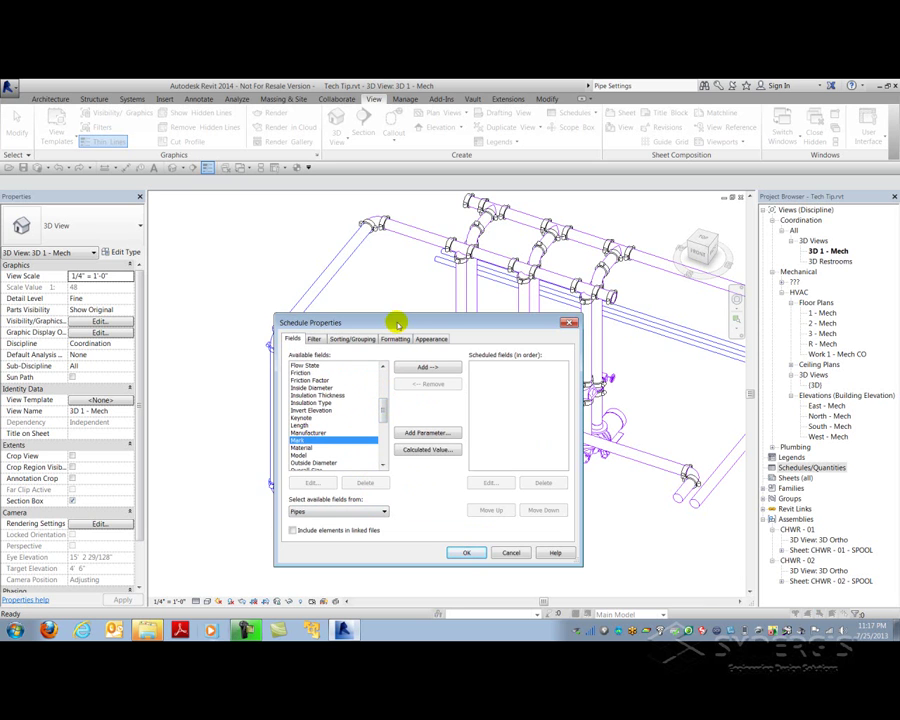
left_click_drag(398, 323, 352, 318)
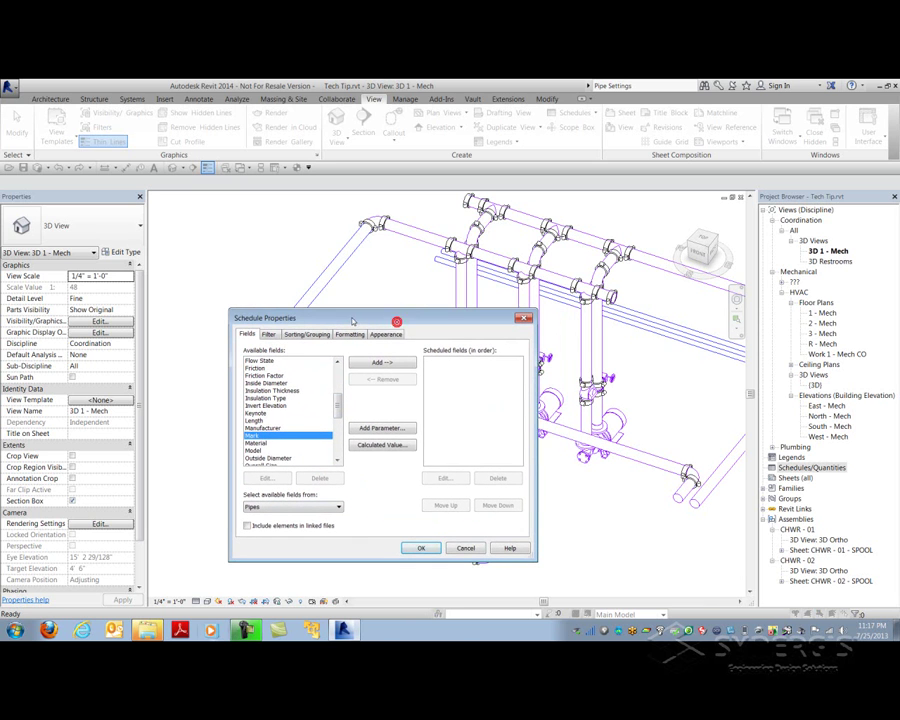
double_click(257, 437)
mouse_move(337, 397)
left_mouse_down()
mouse_move(337, 426)
mouse_move(337, 413)
left_mouse_up()
left_click(253, 443)
double_click(253, 443)
double_click(258, 390)
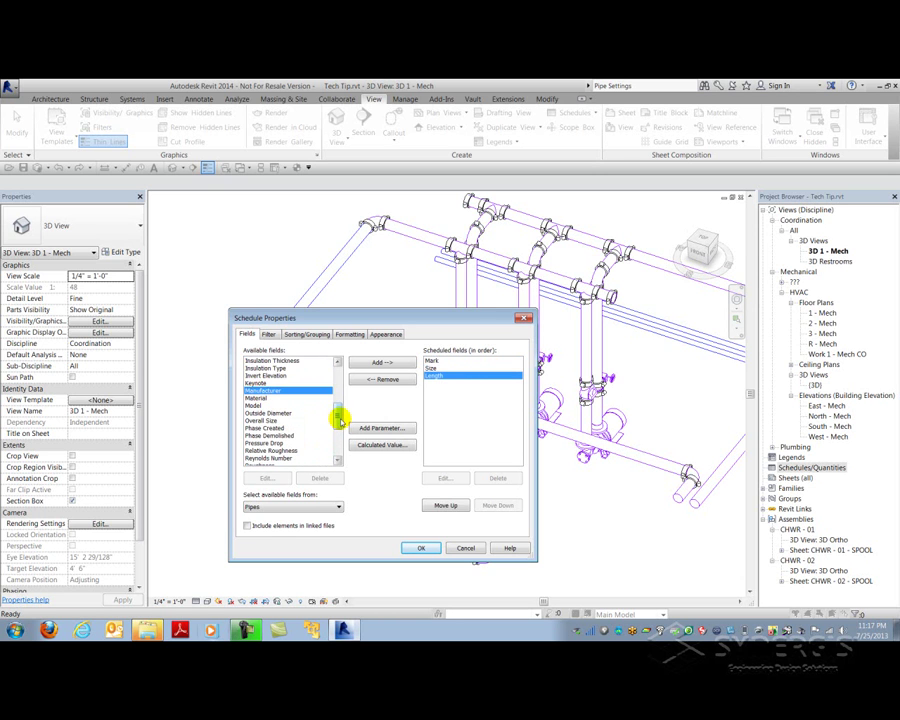
left_click_drag(338, 420, 338, 446)
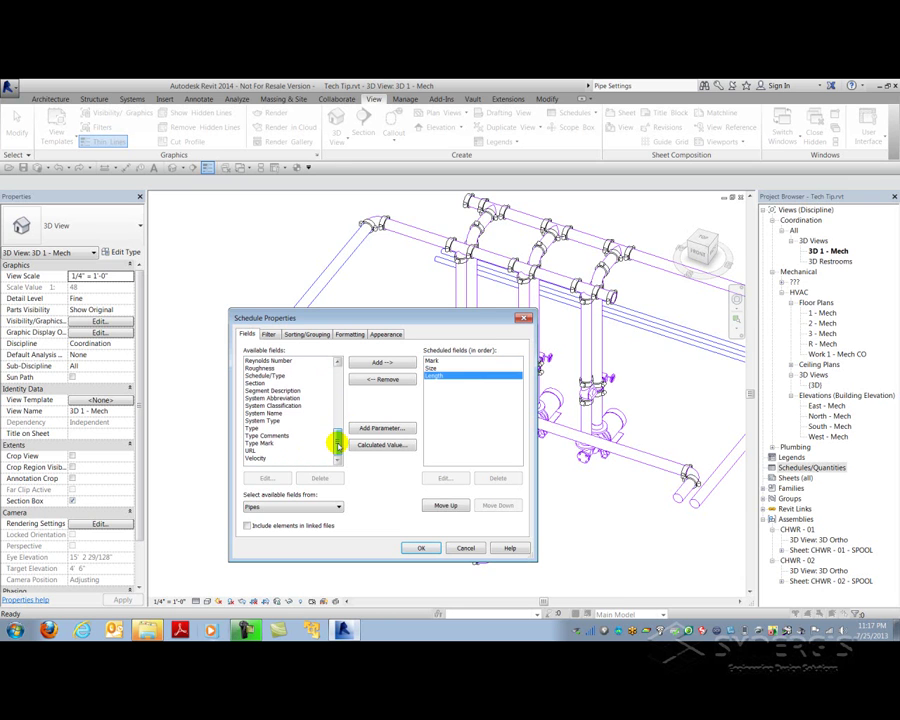
double_click(285, 390)
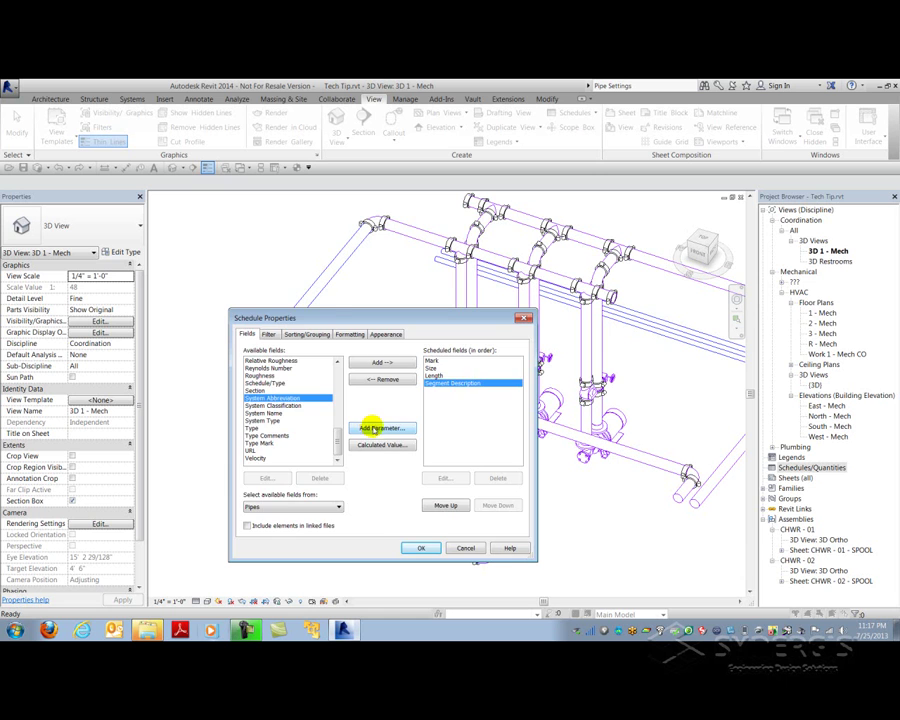
Add an instance project parameter named End Prep to the schedule, with type Text and grouped under Identity Data
left_click(371, 427)
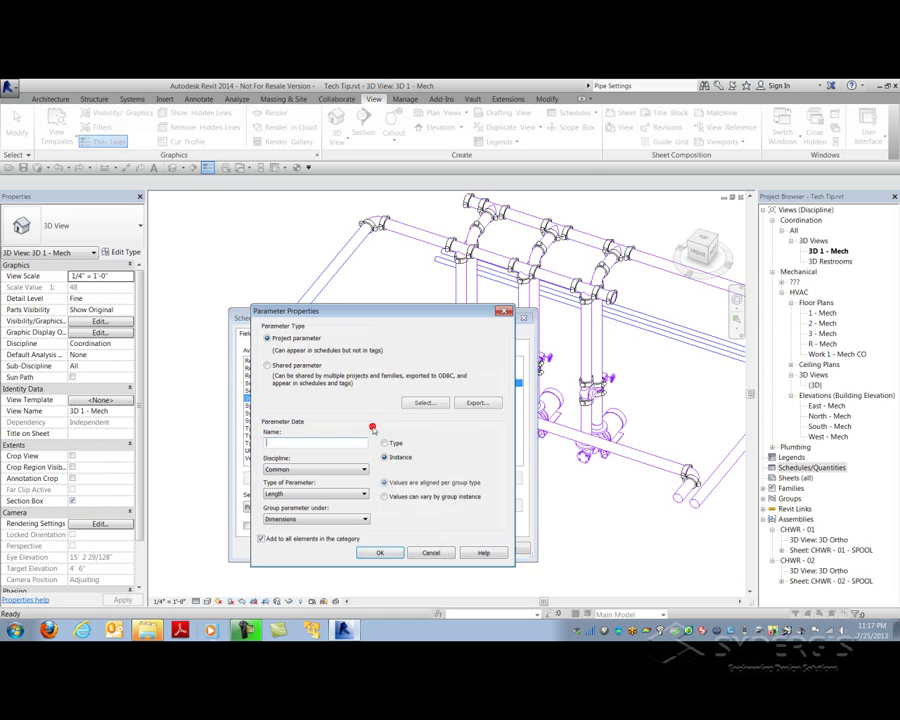
left_click(267, 365)
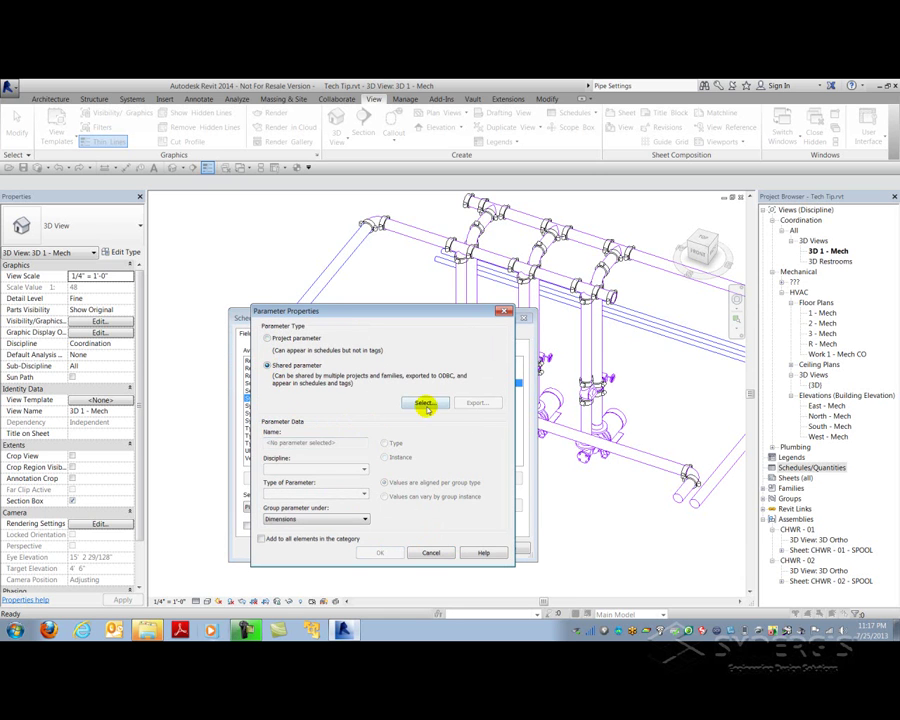
left_click(271, 340)
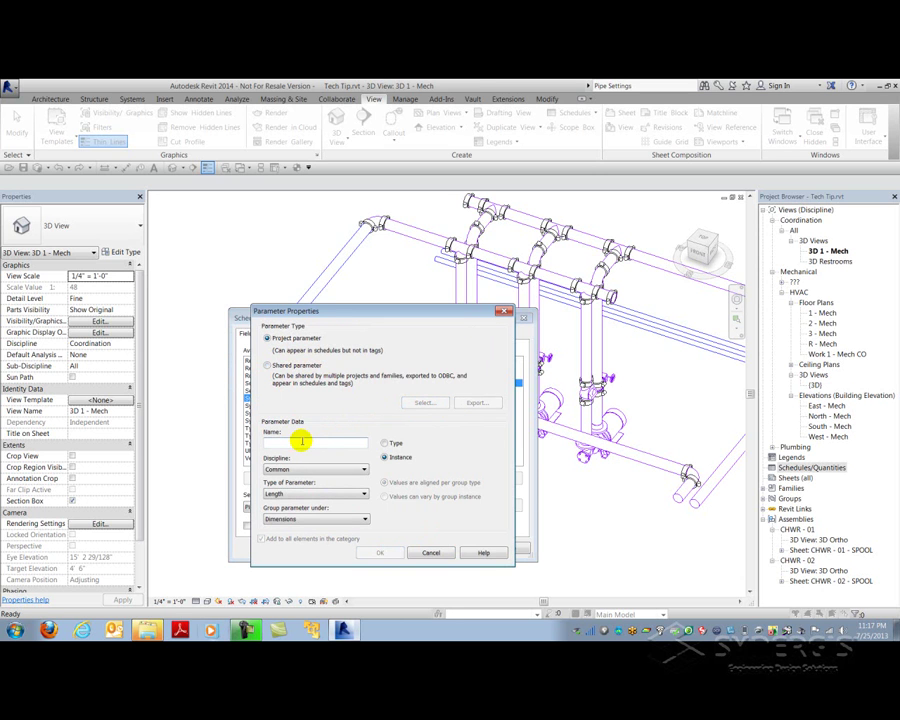
left_click(301, 440)
type("a")
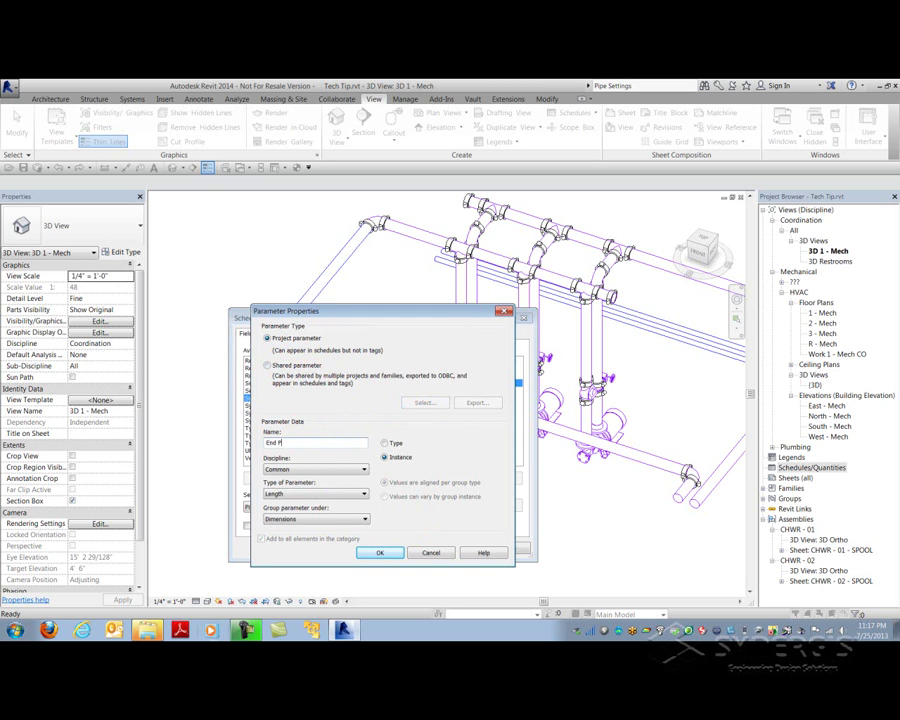
key("Tab")
key("Tab")
key("t")
key("Tab")
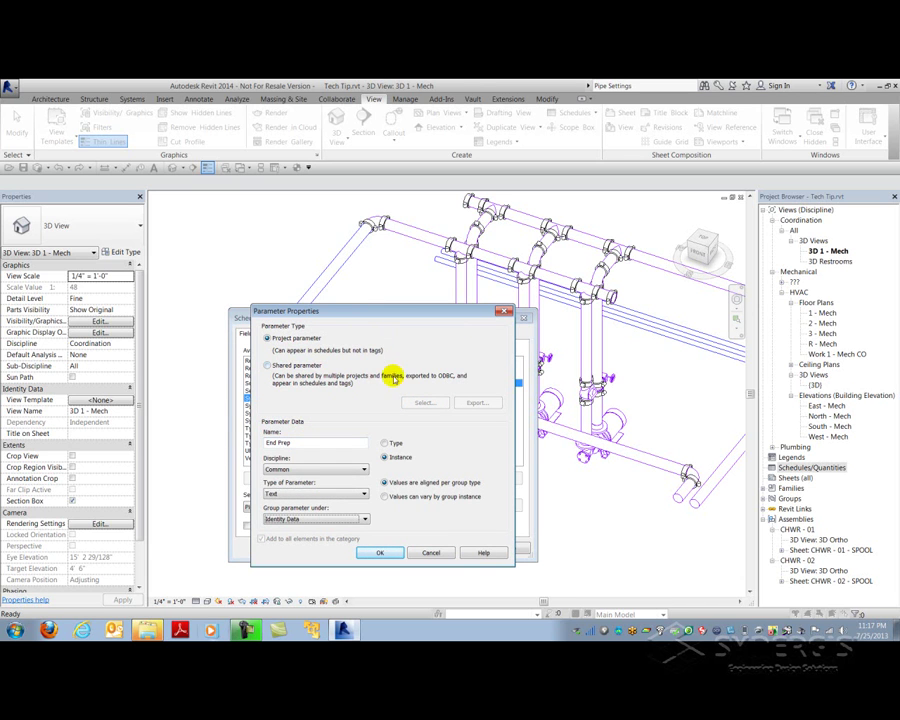
left_click(380, 552)
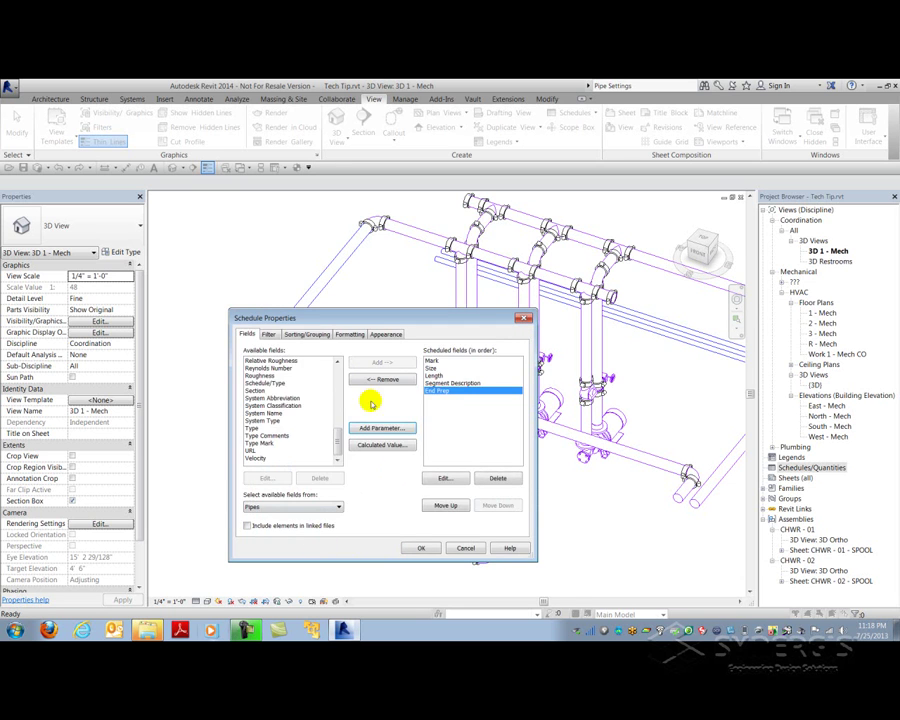
Sort the schedule by Mark in ascending order and select all fields from Mark to End Prep for formatting
left_click(307, 336)
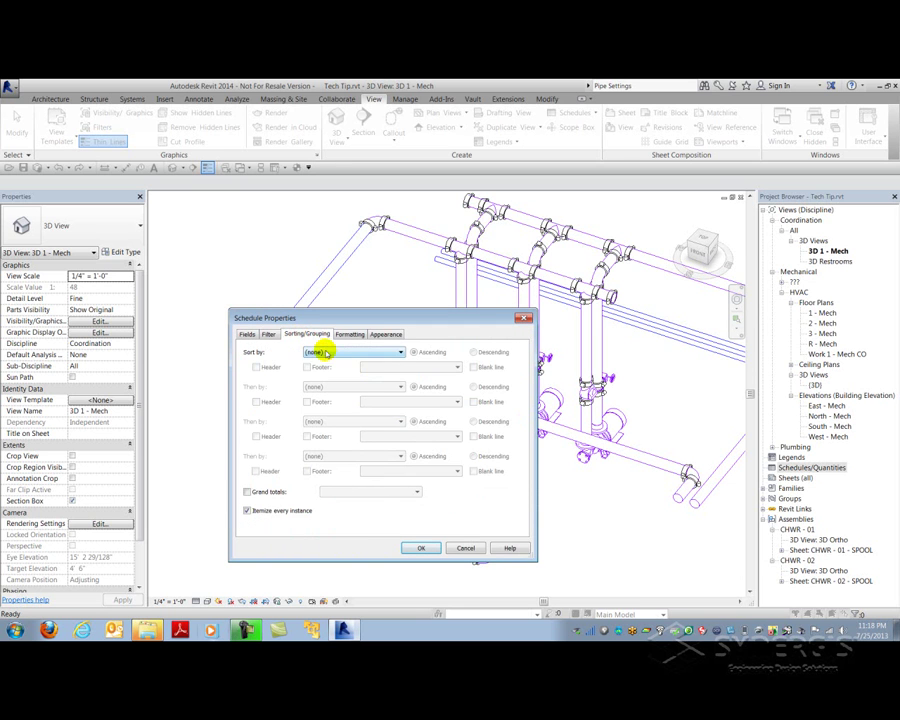
left_click(326, 352)
left_click(313, 370)
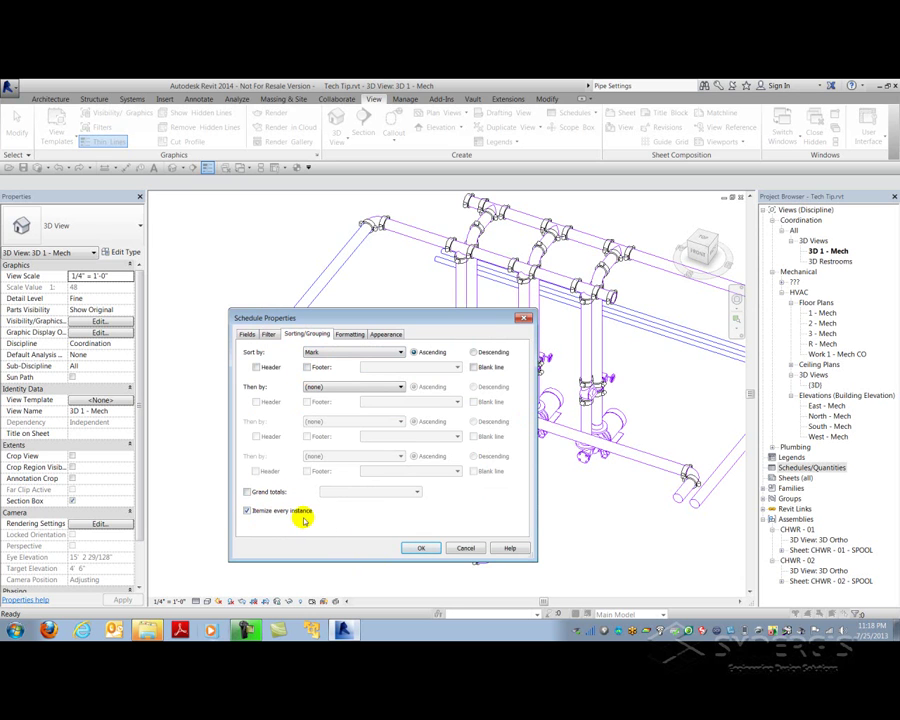
left_click(348, 335)
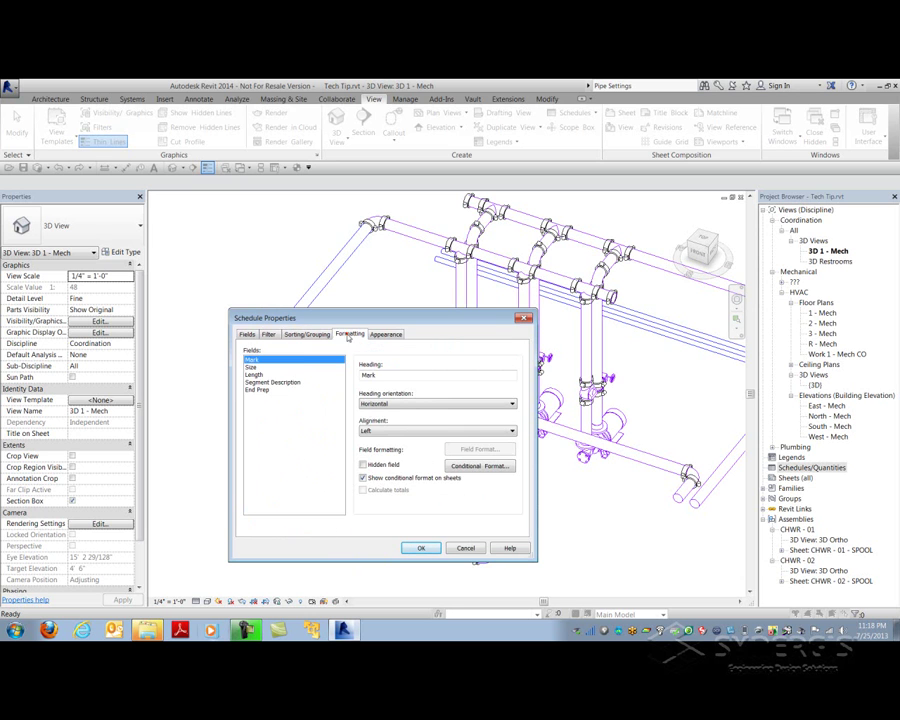
left_click(262, 390, "shift")
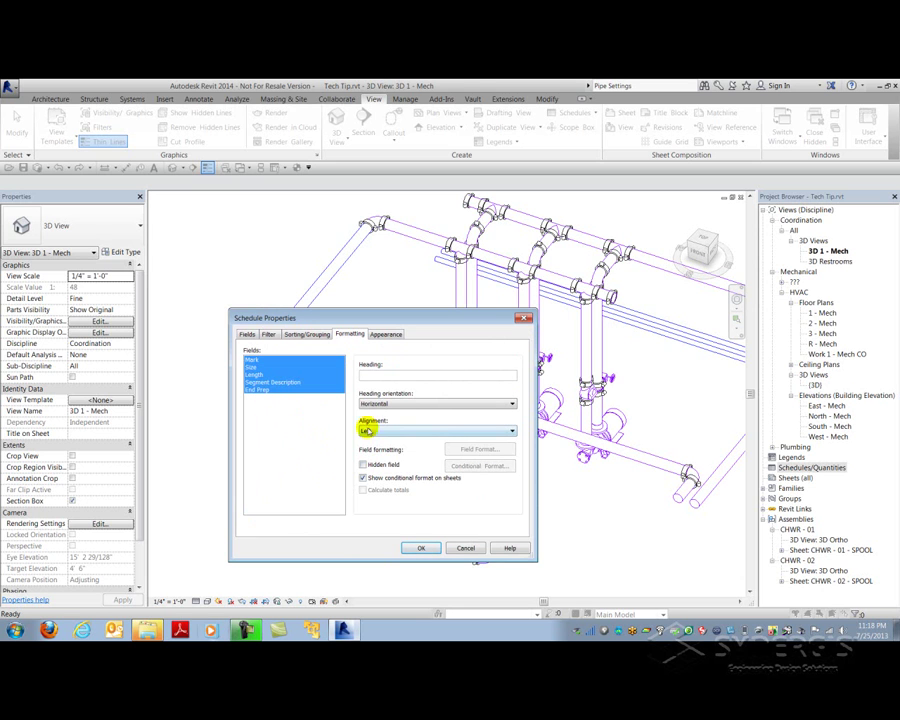
Add the Assembly Name field to the schedule and set it as a hidden field
left_click(268, 334)
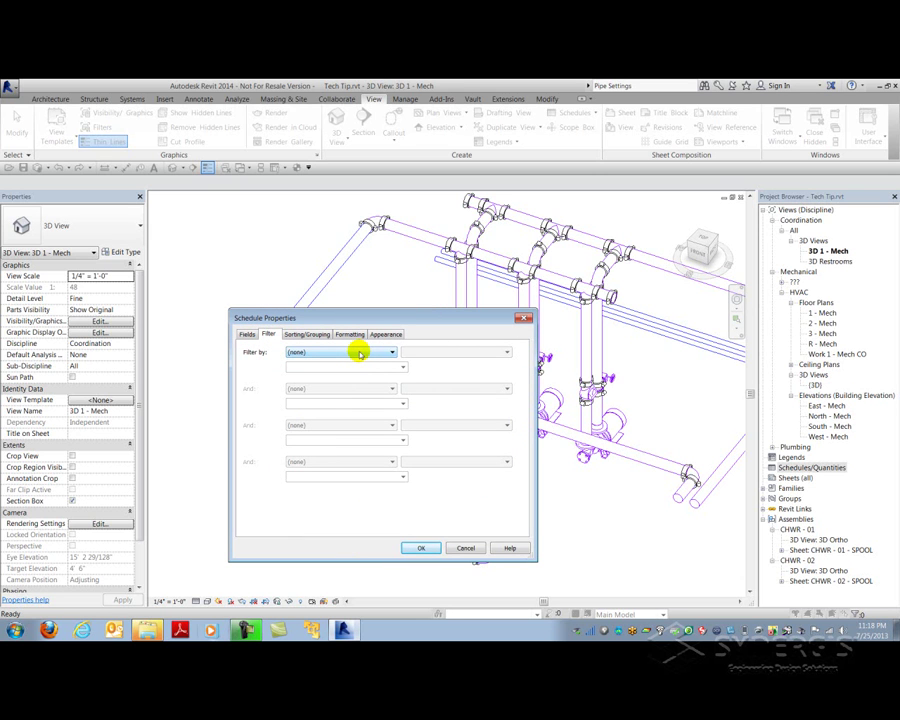
left_click(247, 334)
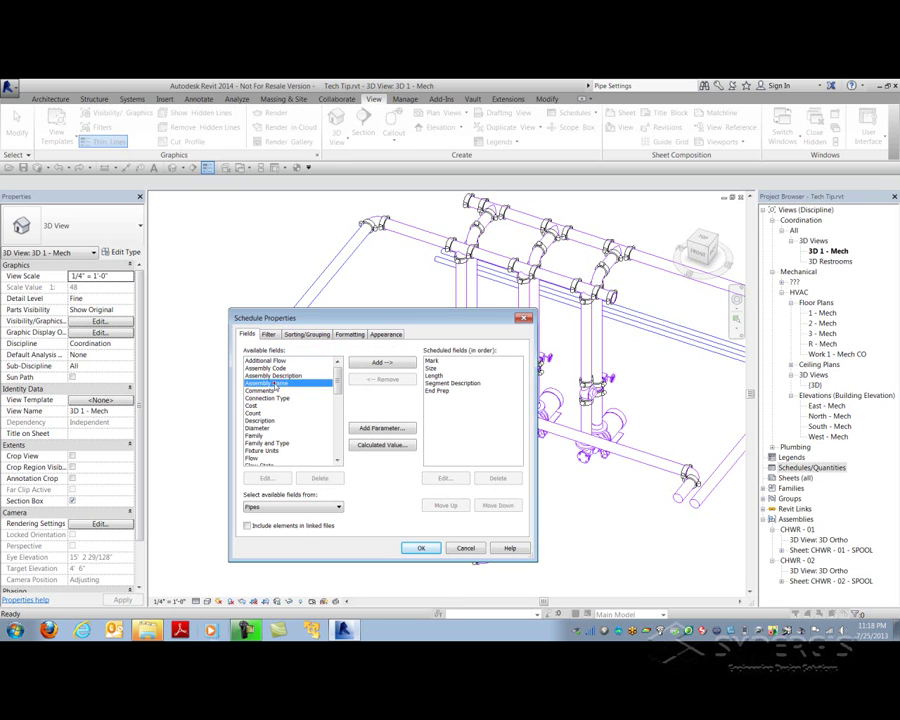
double_click(270, 383)
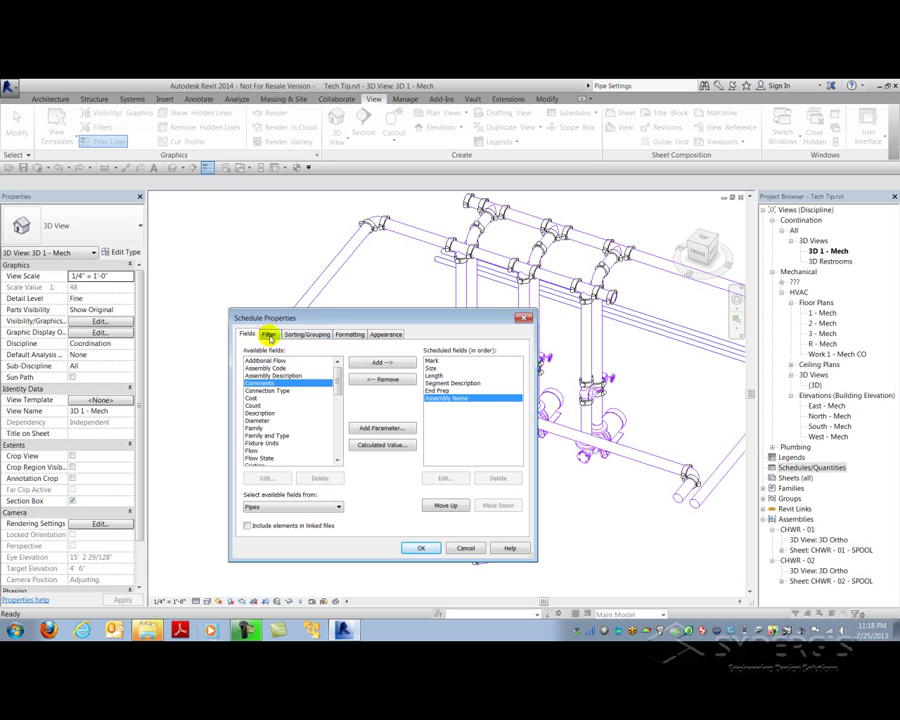
left_click(342, 335)
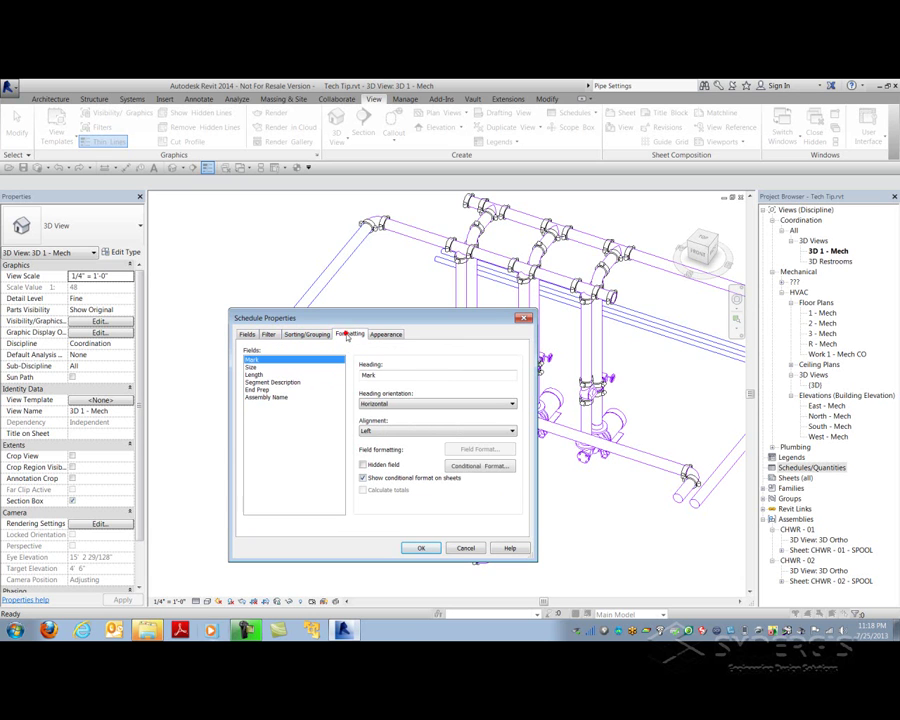
left_click(275, 397)
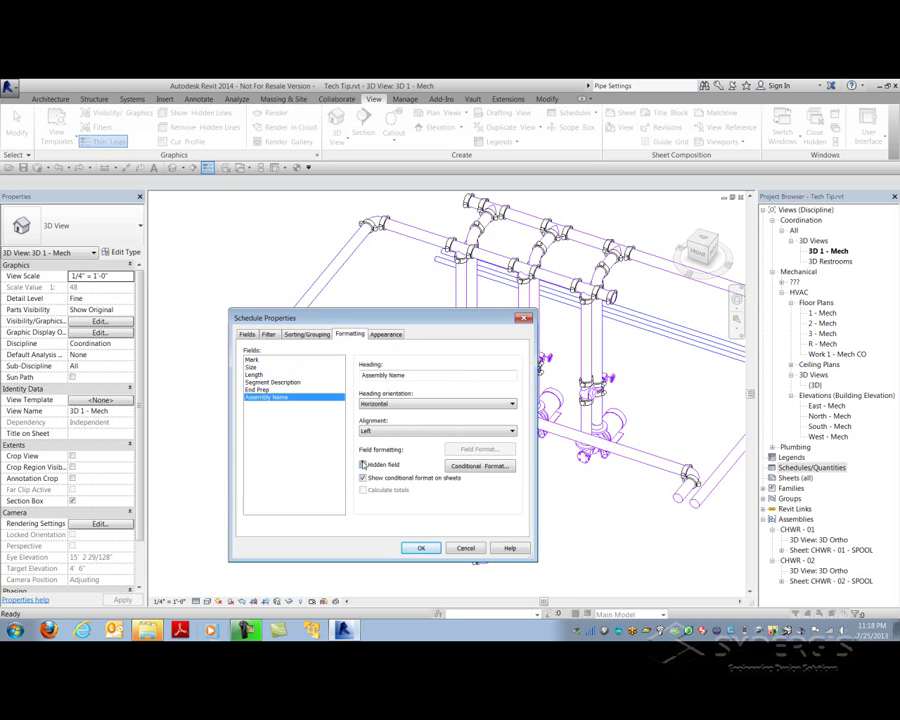
Filter the pipe schedule to Assembly Name equals CHWR - 01, and widen its Length and Segment Description columns
left_click(268, 335)
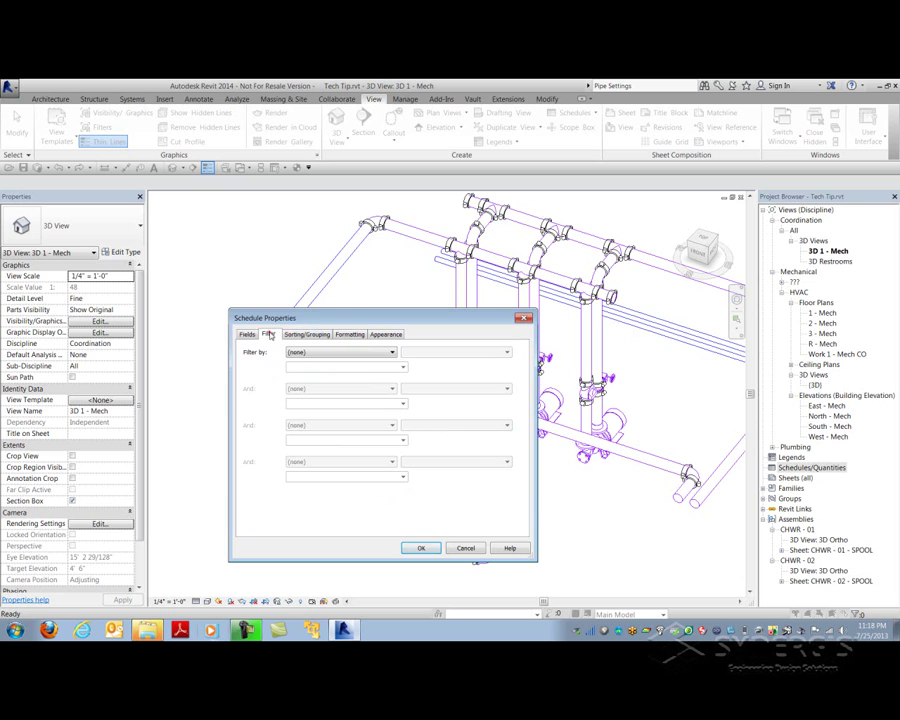
left_click(389, 352)
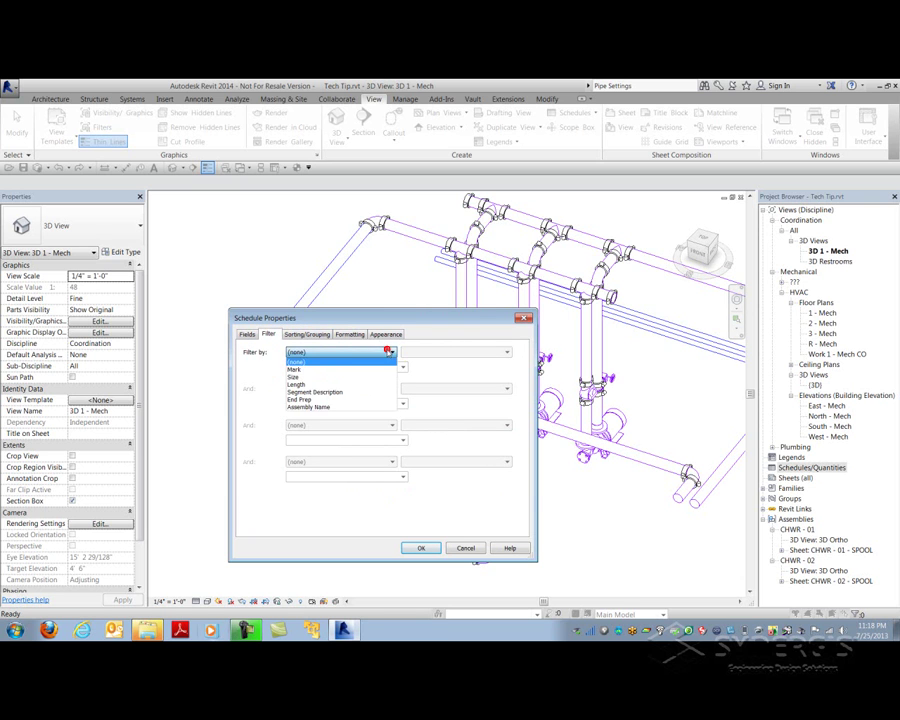
left_click(308, 407)
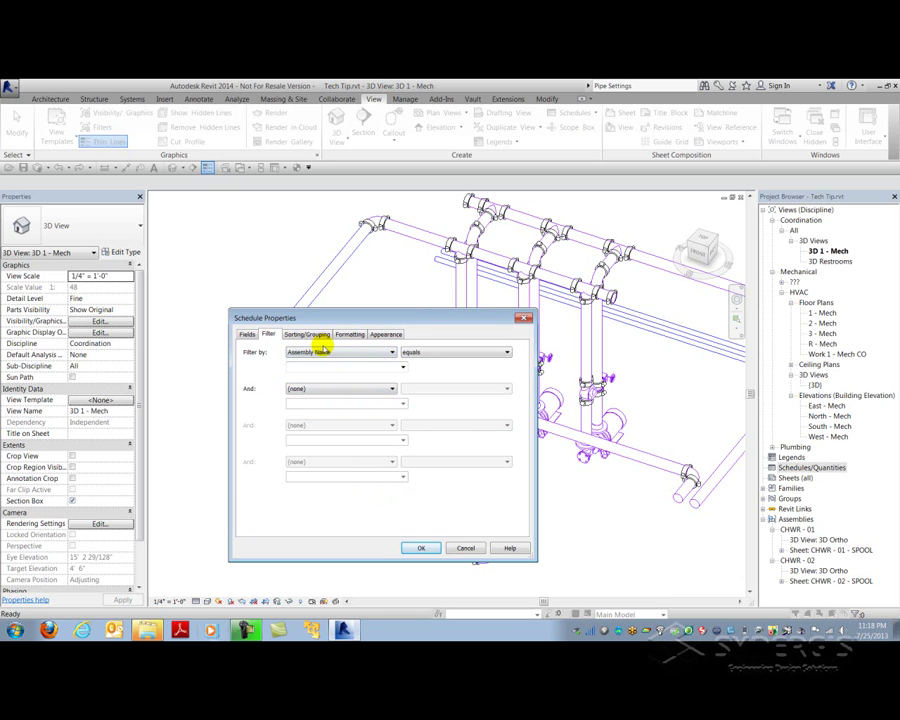
left_click(402, 367)
left_click(300, 377)
left_click(418, 546)
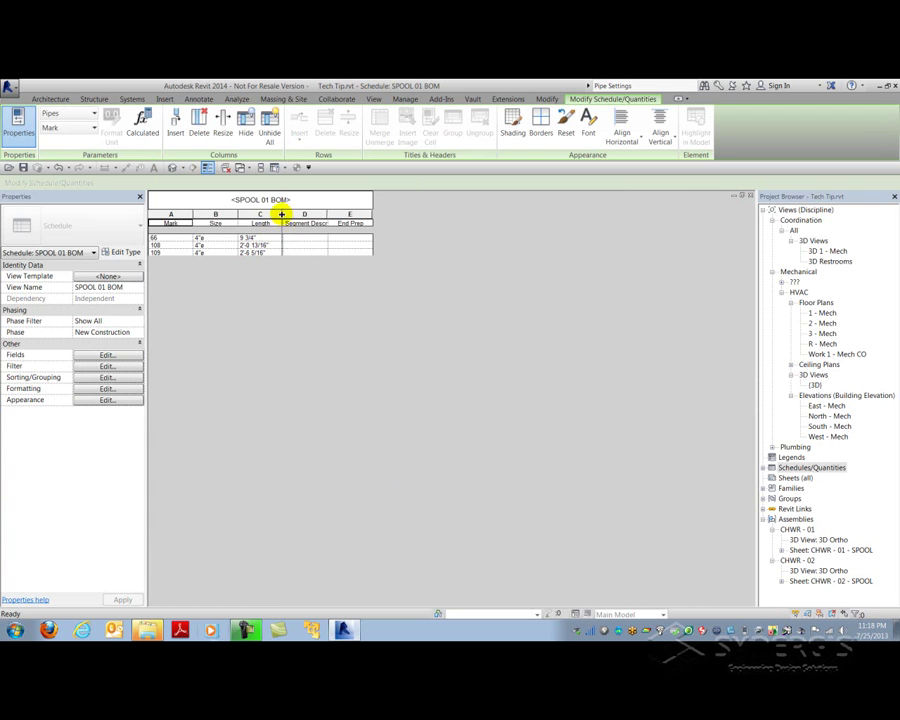
left_click_drag(282, 214, 400, 214)
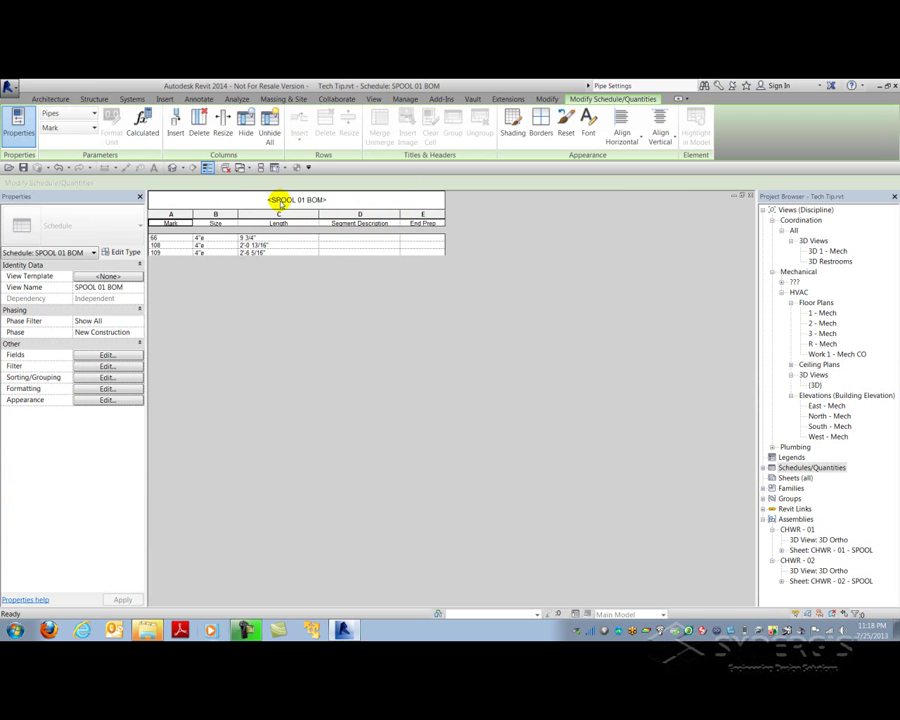
left_click(750, 195)
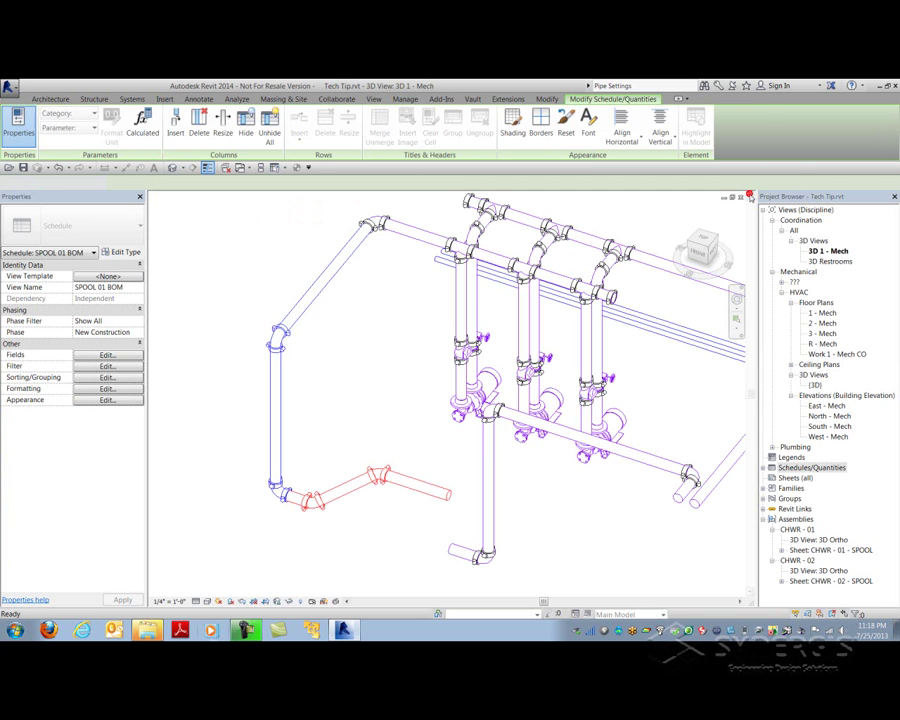
Place the SPOOL 01 BOM schedule in the upper-right corner of the CHWR - 01 spool sheet's border
left_click(816, 550)
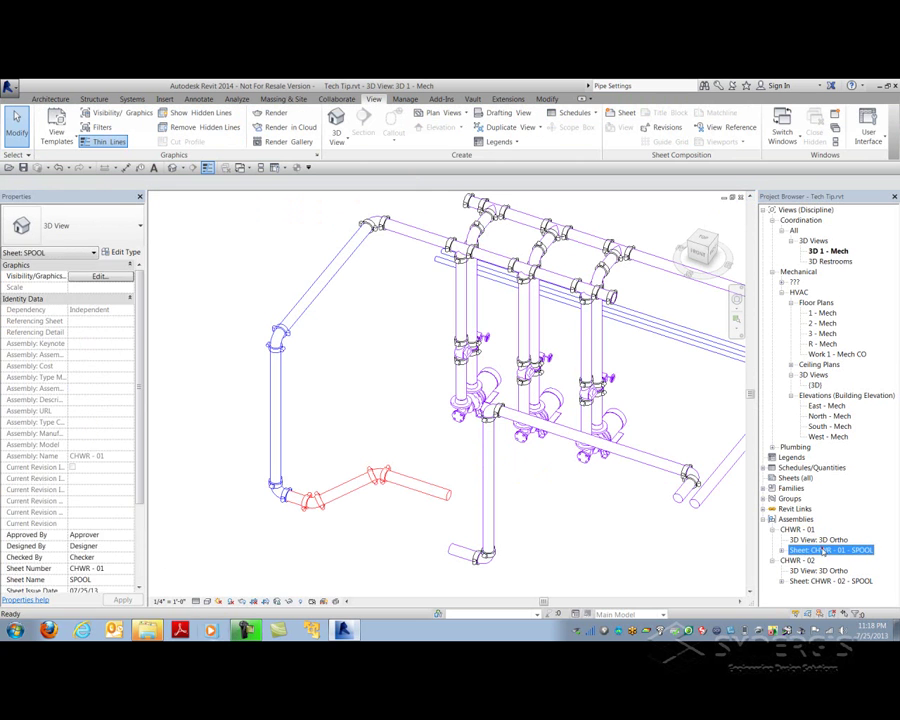
double_click(816, 550)
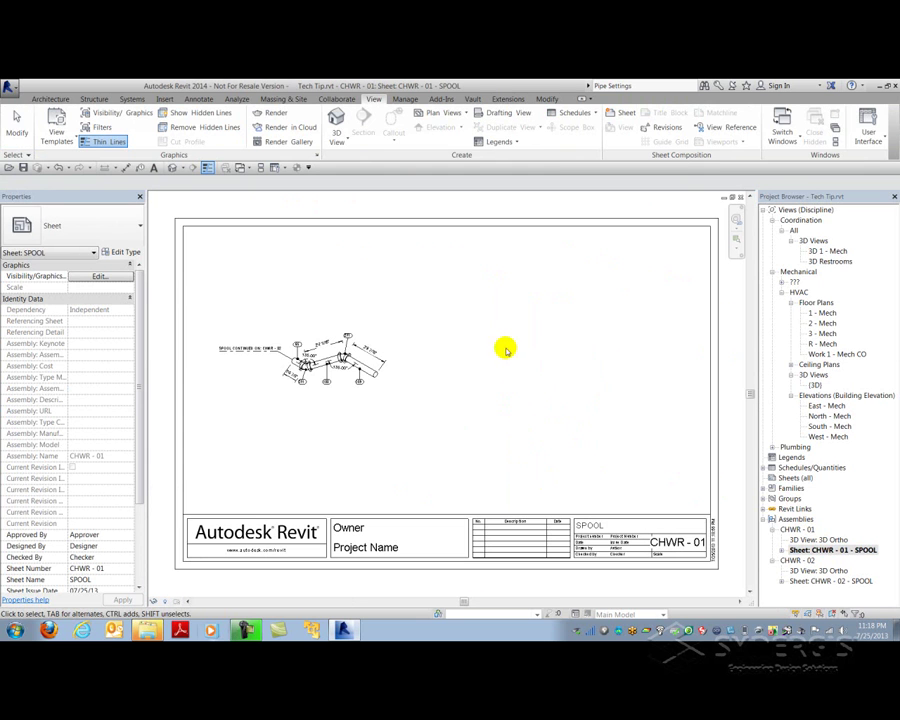
double_click(790, 467)
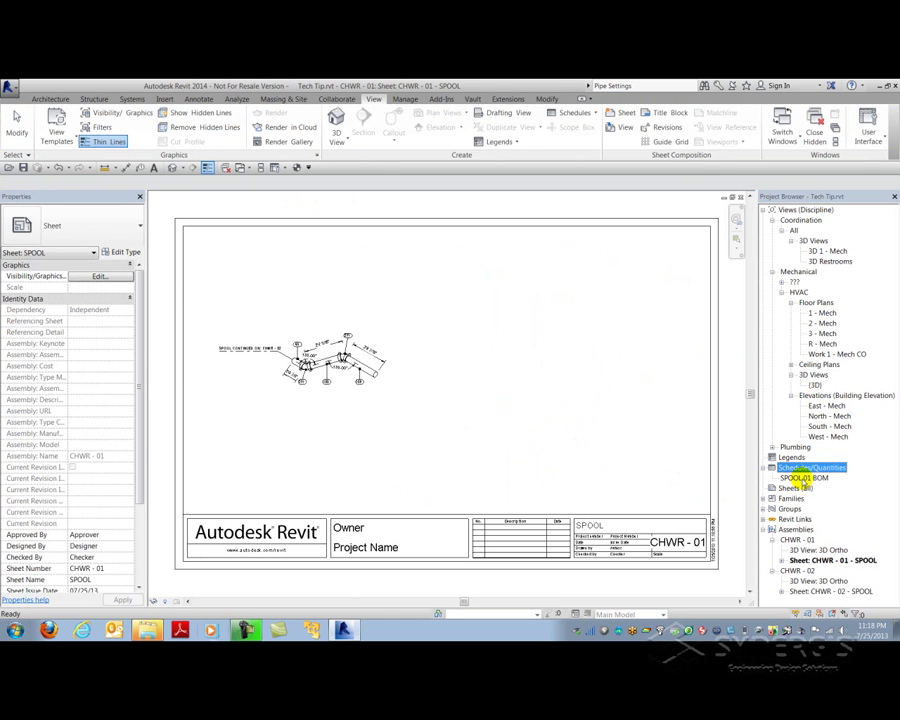
left_click(803, 478)
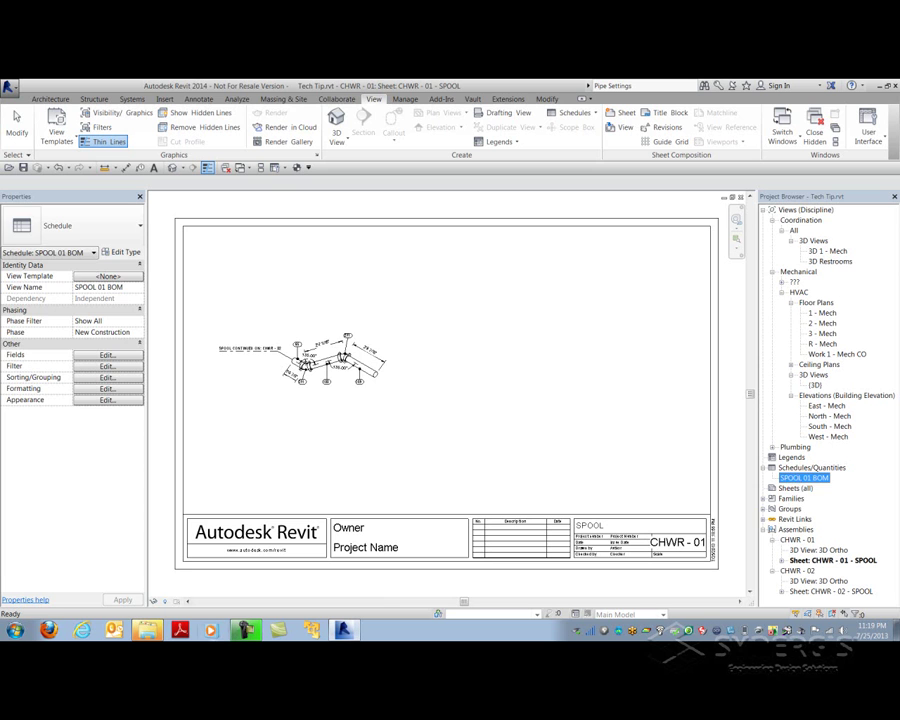
left_click_drag(803, 478, 583, 311)
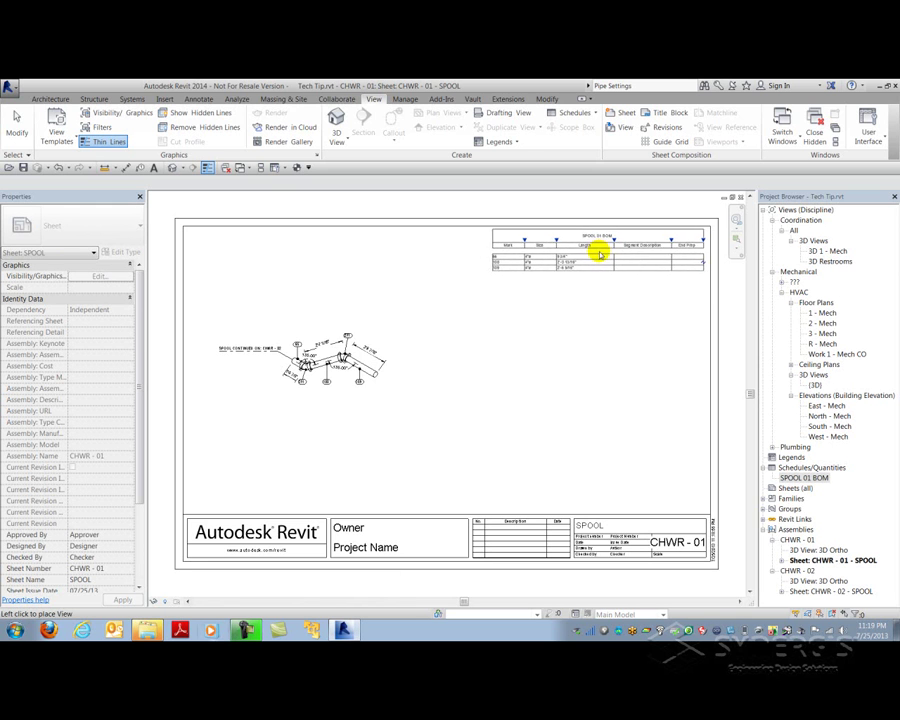
left_click(605, 254)
left_click(460, 292)
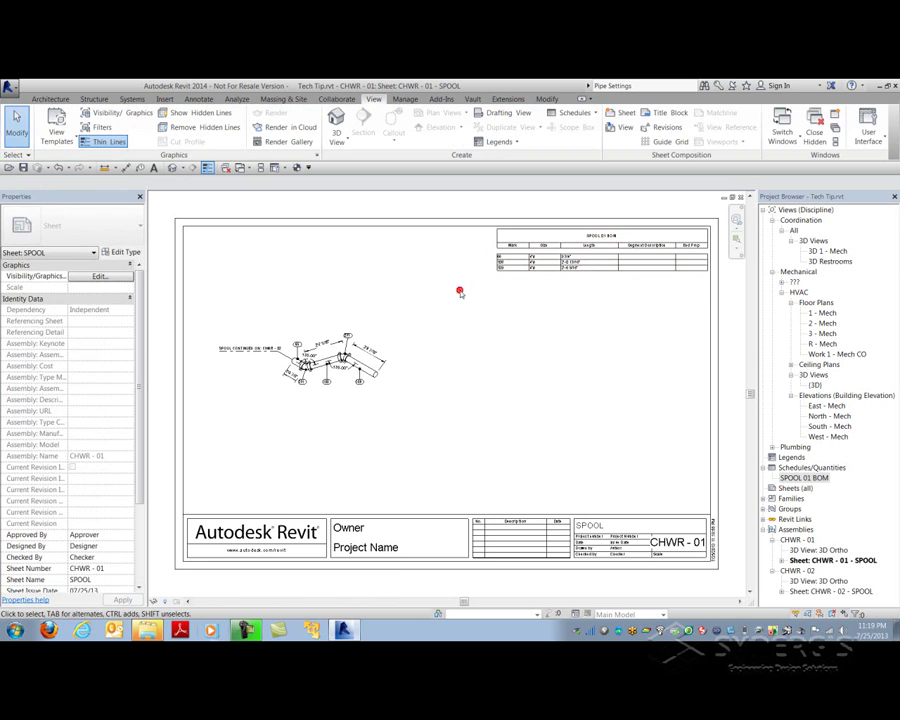
Turn off the blank row before data in the SPOOL 01 BOM schedule, keeping all schedule text at 3/32" Arial
left_click(814, 478)
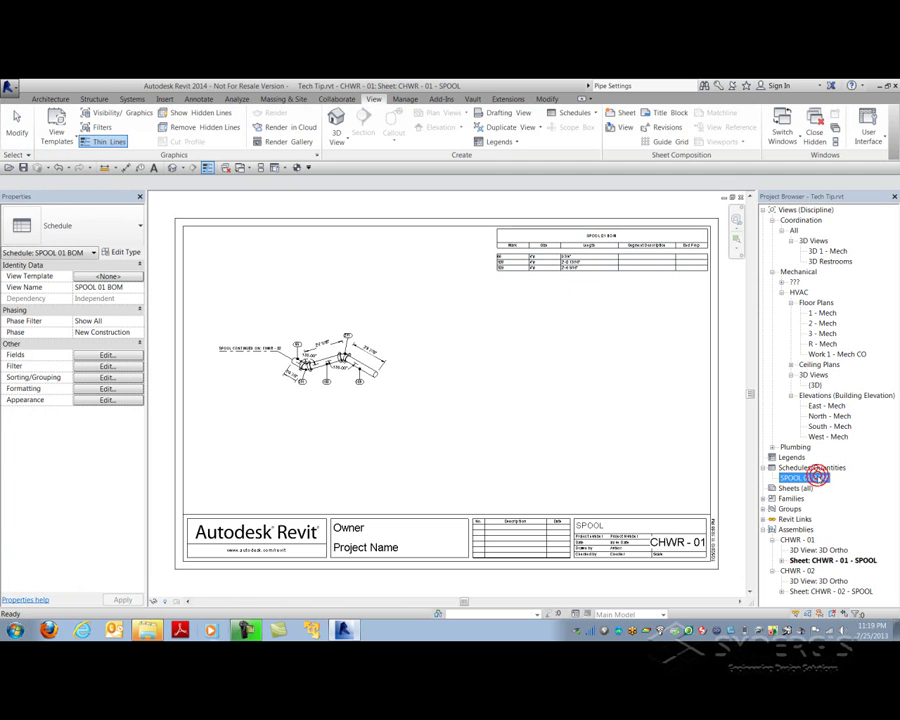
left_click(105, 400)
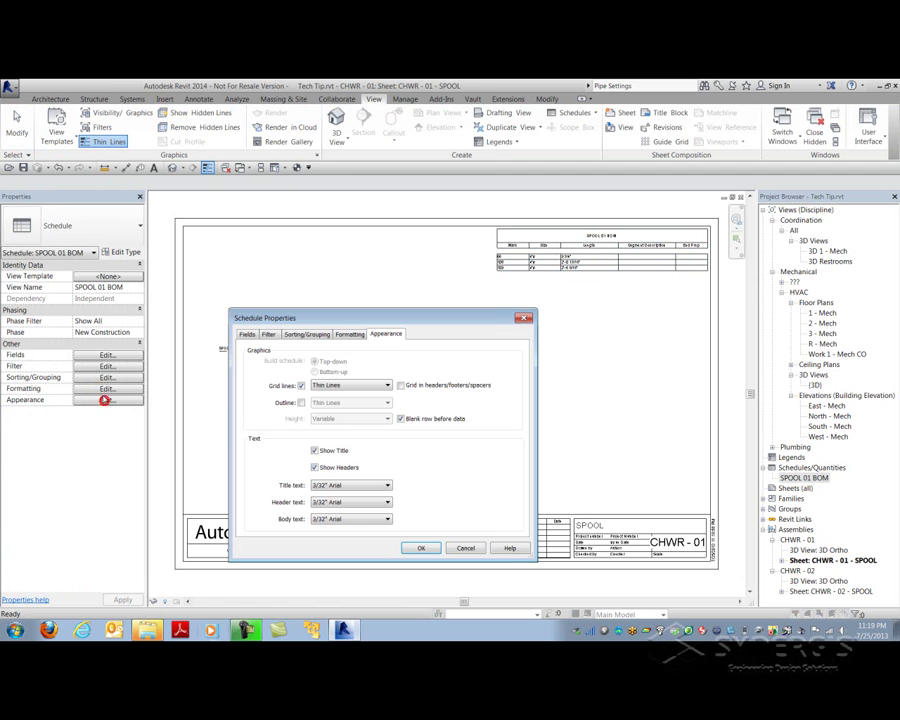
left_click(354, 486)
left_click(354, 490)
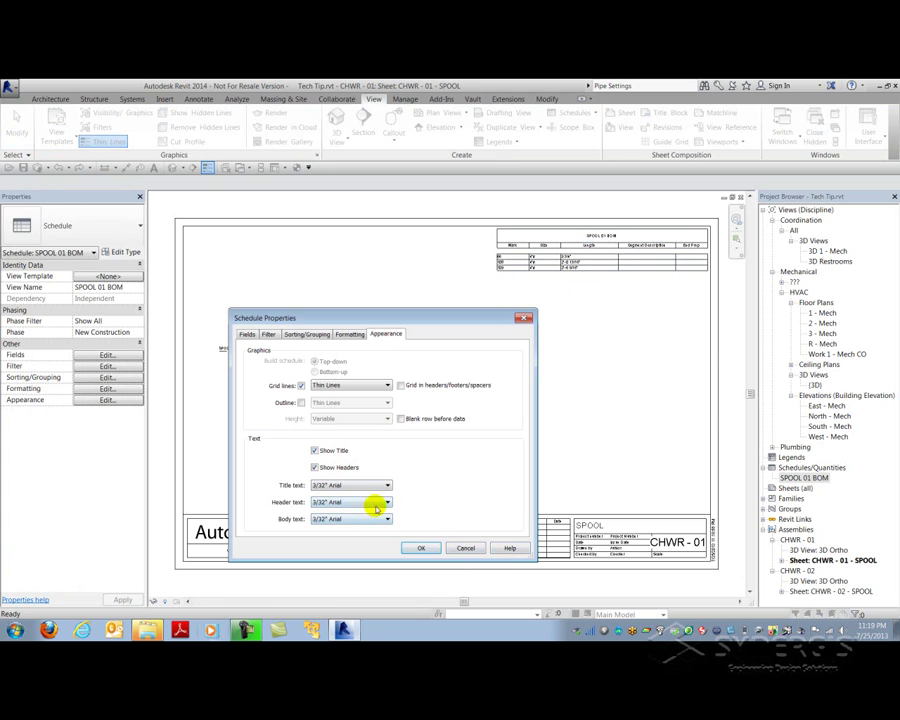
left_click(345, 486)
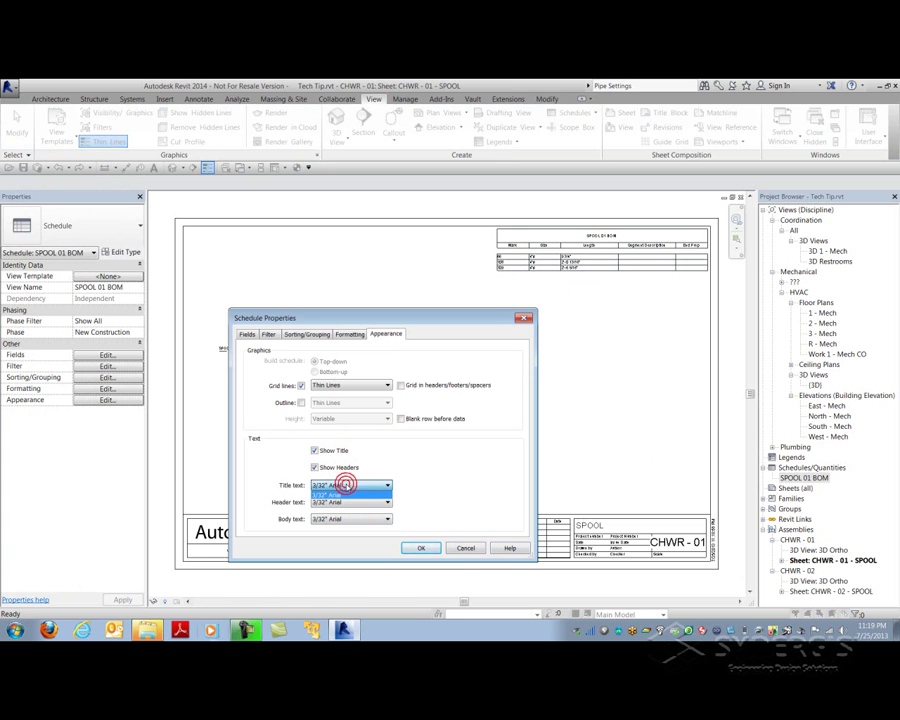
left_click(258, 491)
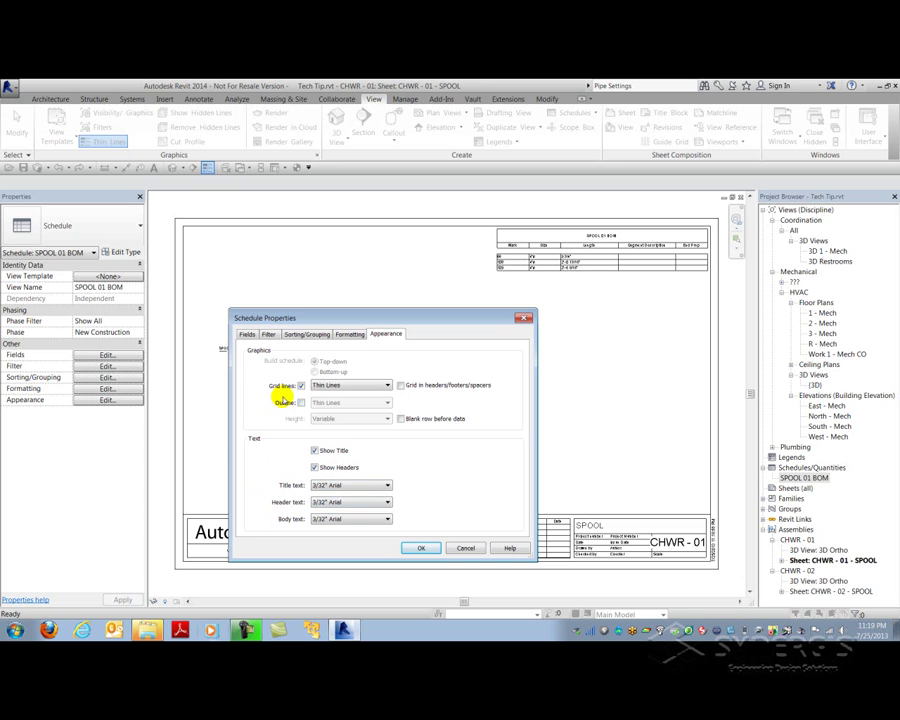
left_click(421, 548)
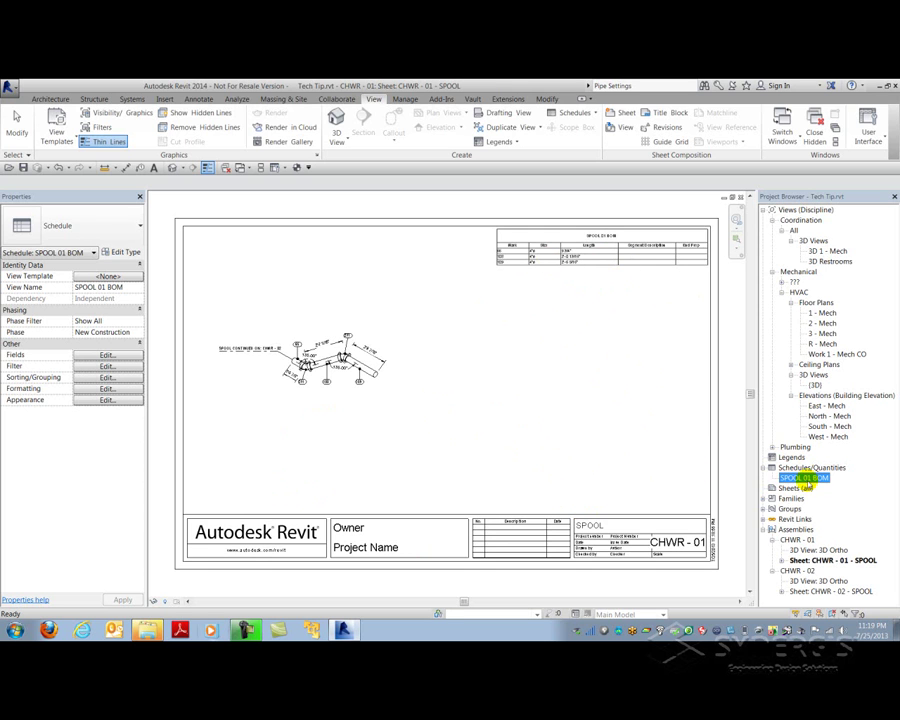
Open the CHWR - 02 spool sheet and duplicate the SPOOL 01 BOM schedule
double_click(805, 590)
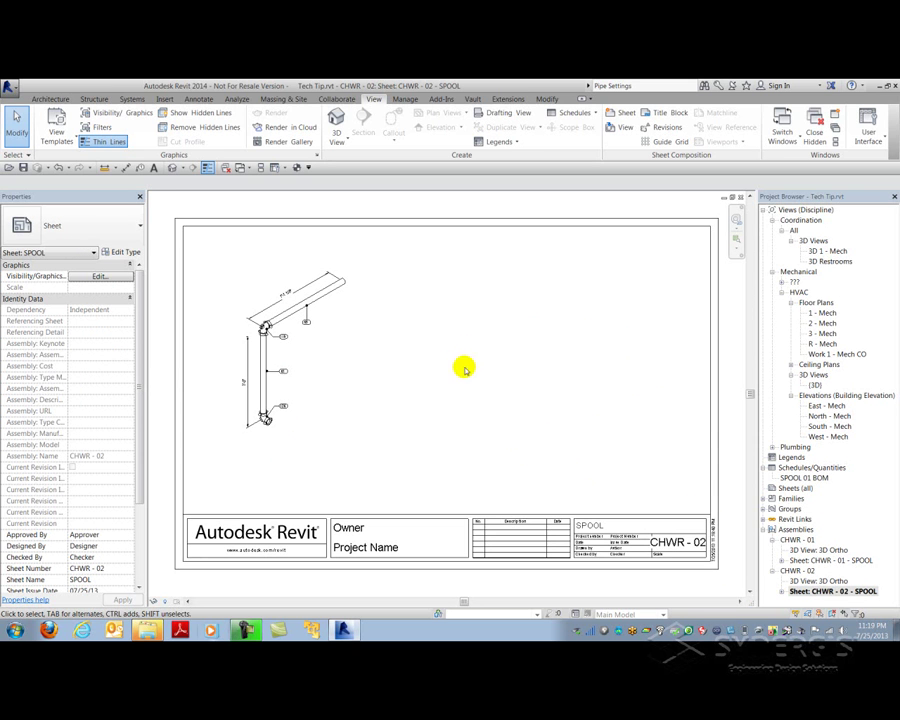
left_click(792, 478)
right_click(792, 478)
mouse_move(778, 346)
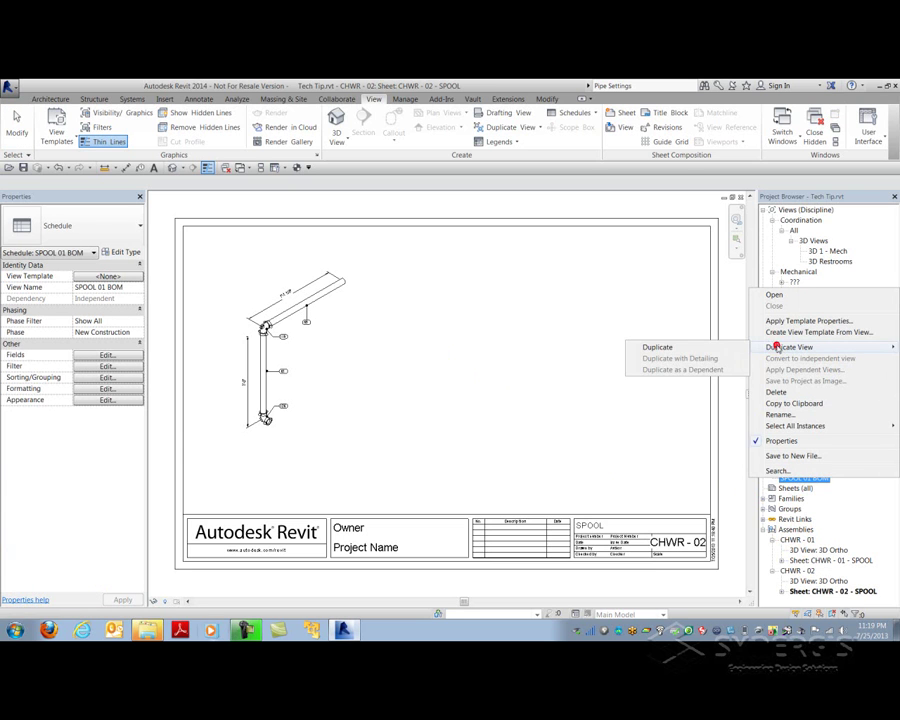
left_click(657, 346)
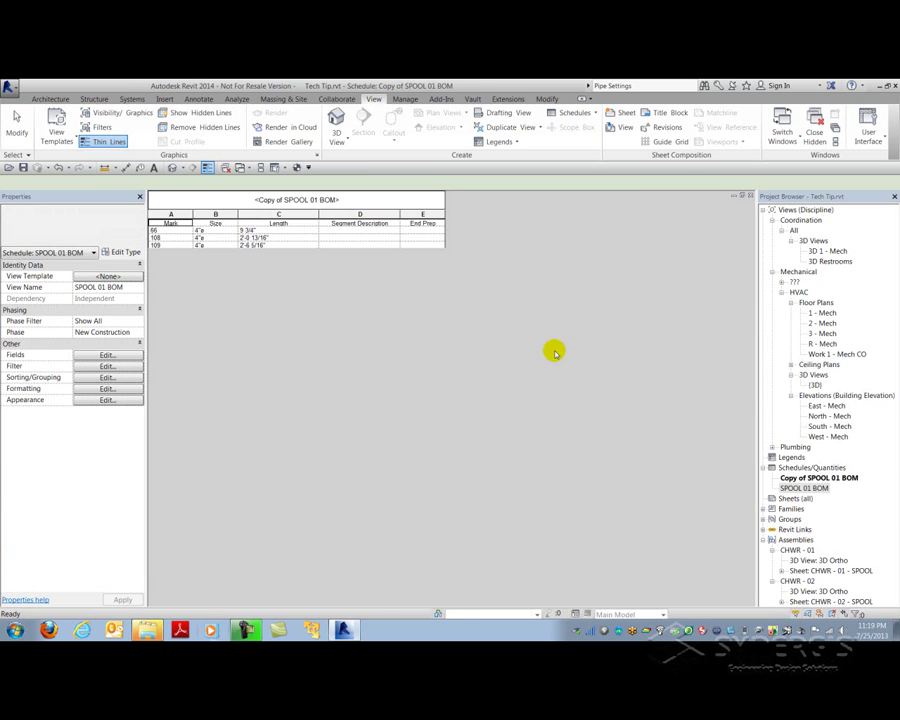
Set the duplicated schedule's Assembly Name filter to CHWR - 02
left_click(107, 366)
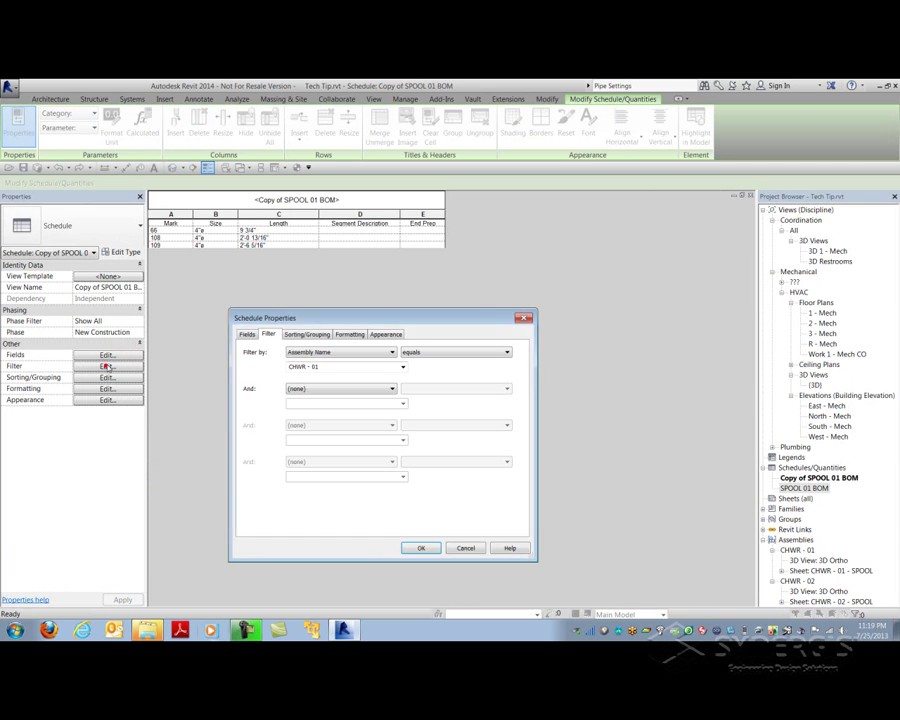
left_click(409, 364)
left_click(320, 380)
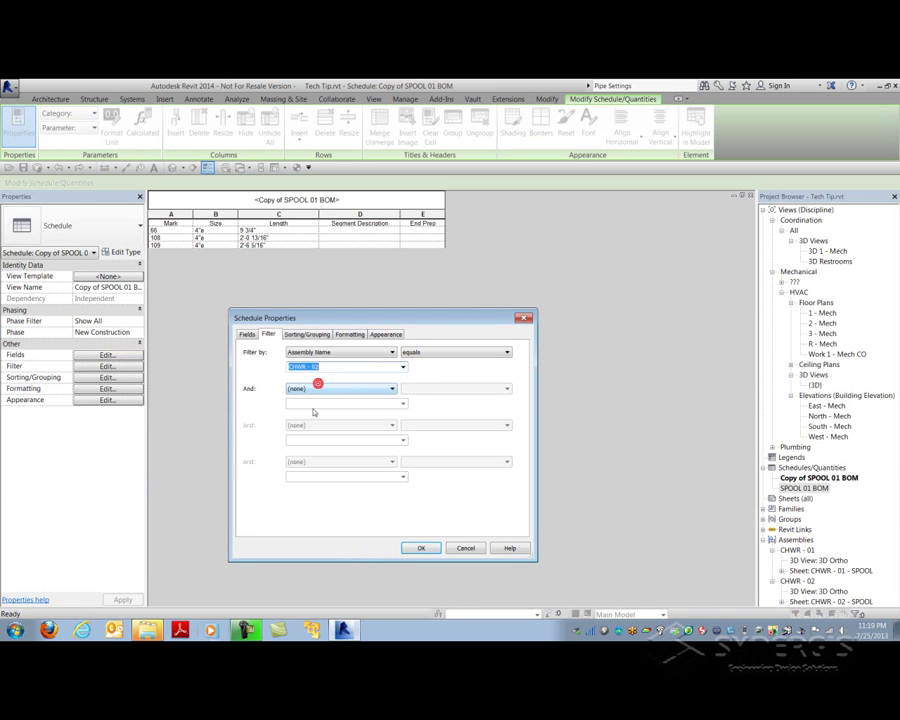
left_click(420, 548)
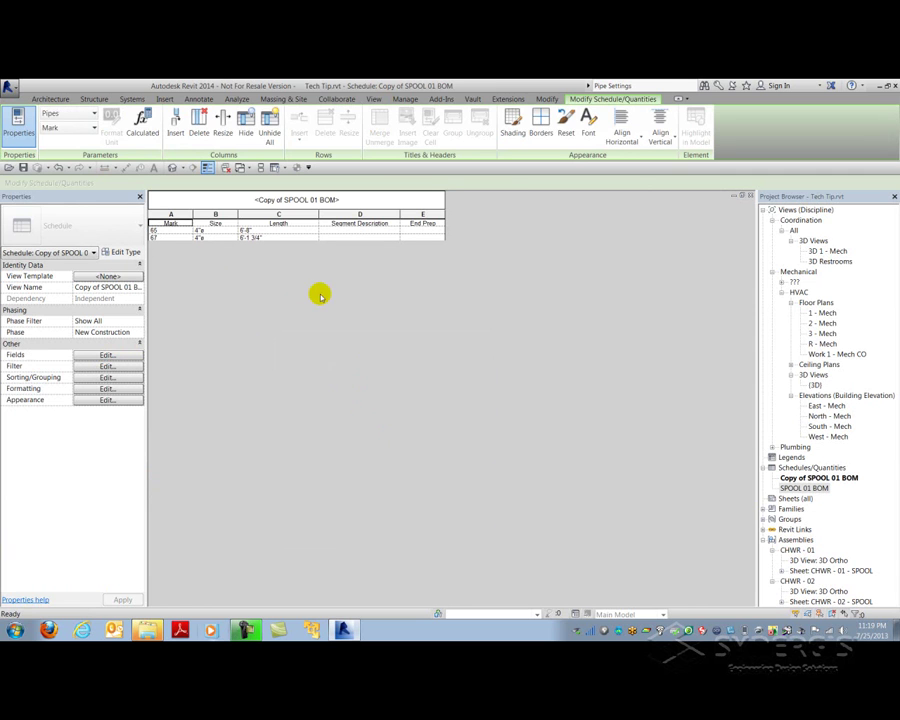
Retitle the duplicated schedule as SPOOL 02 BOM and return to the CHWR - 02 spool sheet
left_click(284, 196)
left_click(285, 195)
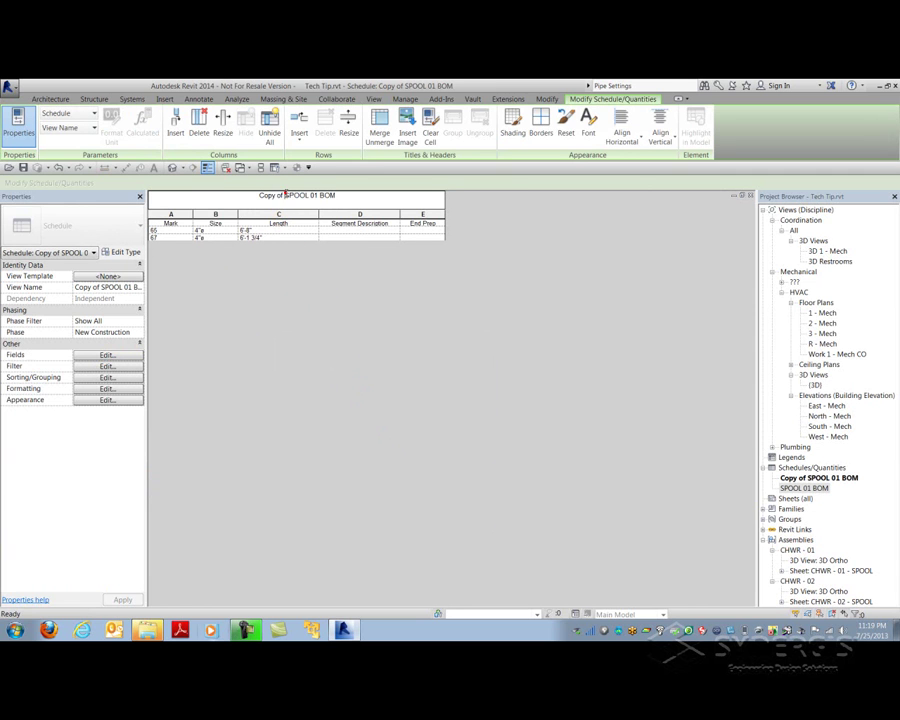
key("Delete")
left_click(291, 303)
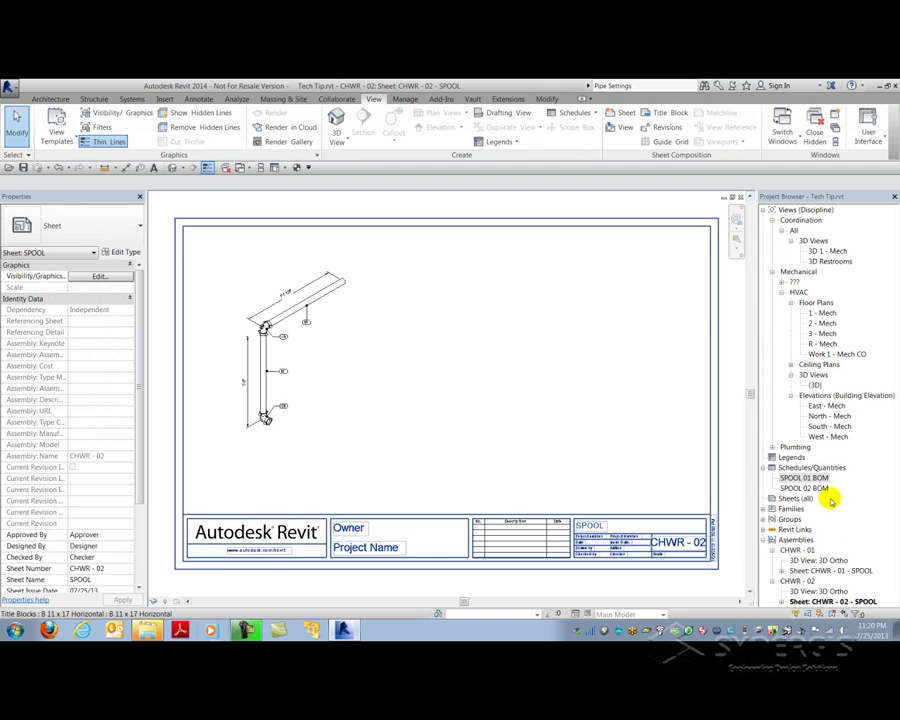
Place the SPOOL 02 BOM schedule in the upper-right corner of the CHWR - 02 spool sheet's border
left_click(810, 488)
left_click_drag(810, 488, 603, 249)
left_click(598, 243)
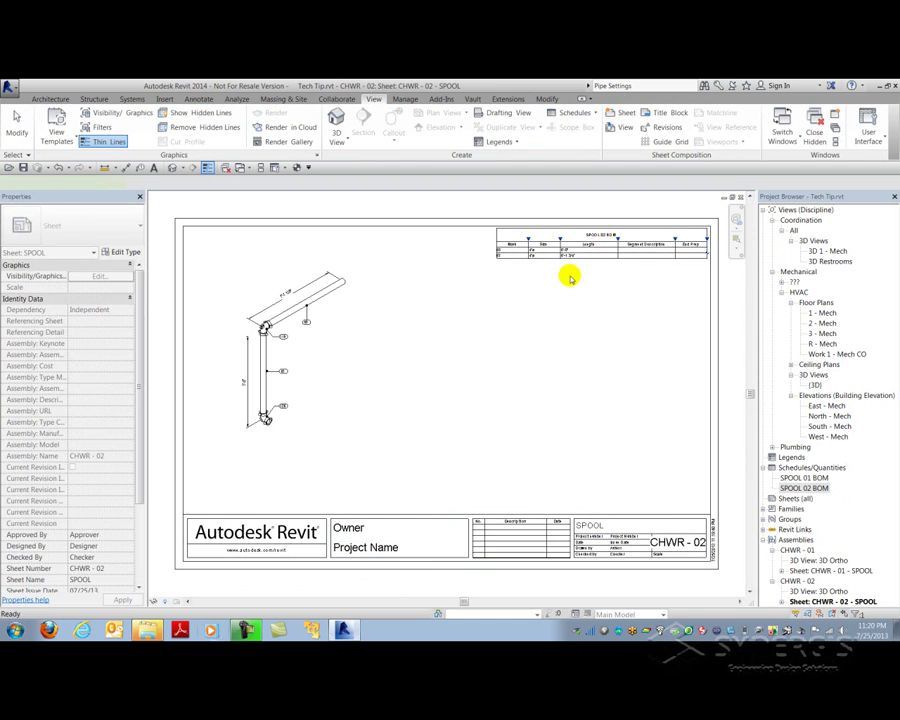
left_click(430, 473)
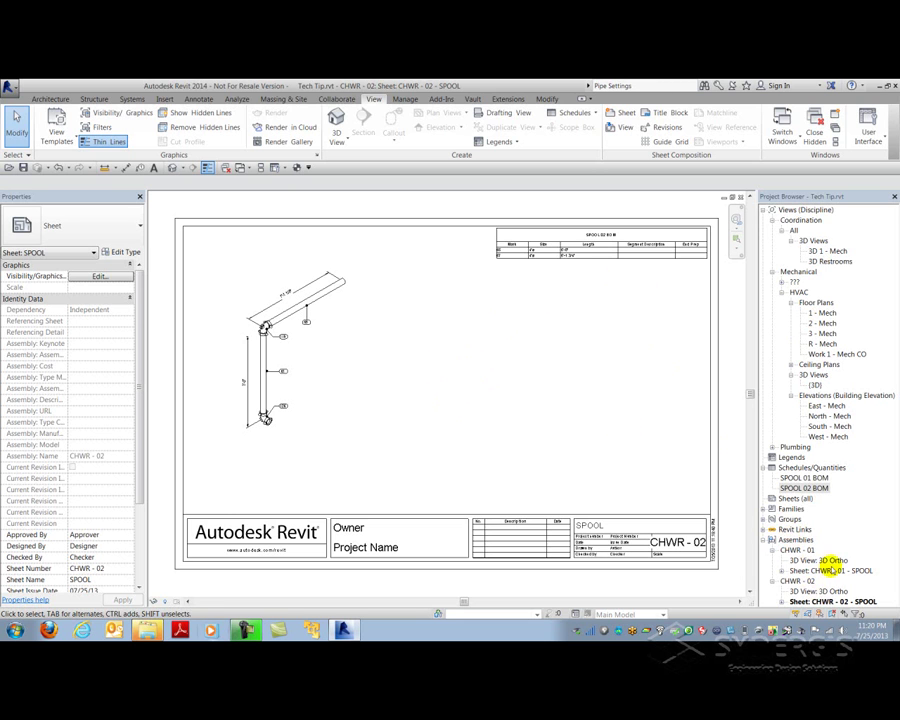
Close both spool sheets and return to the pipe spools in the 3D 1 - Mech view
key("ctrl+Tab")
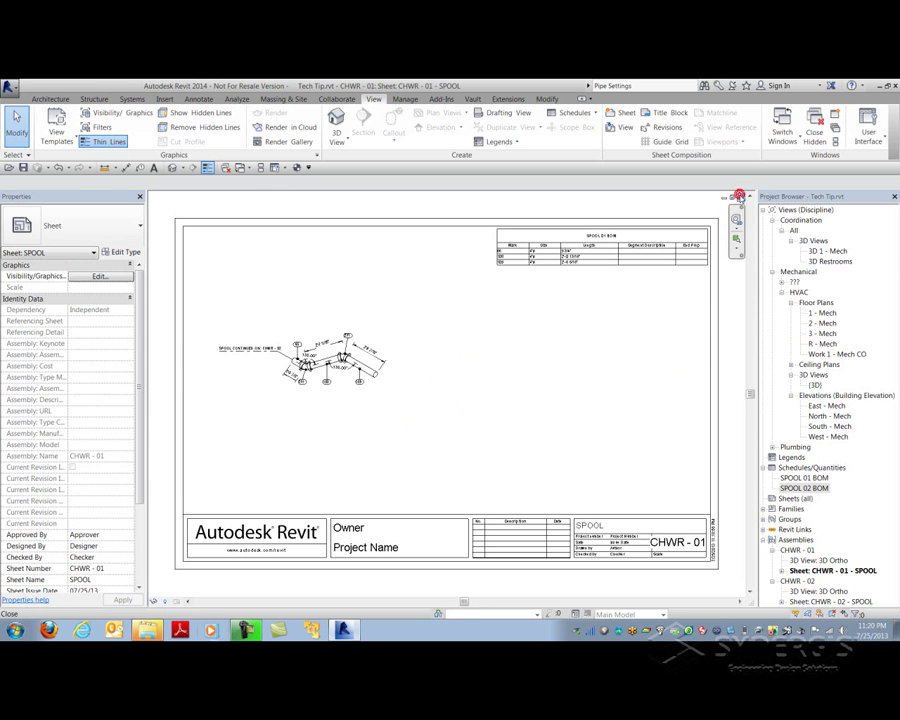
left_click(741, 198)
middle_click_drag(427, 493, 368, 432)
scroll(280, 423, "up", 4)
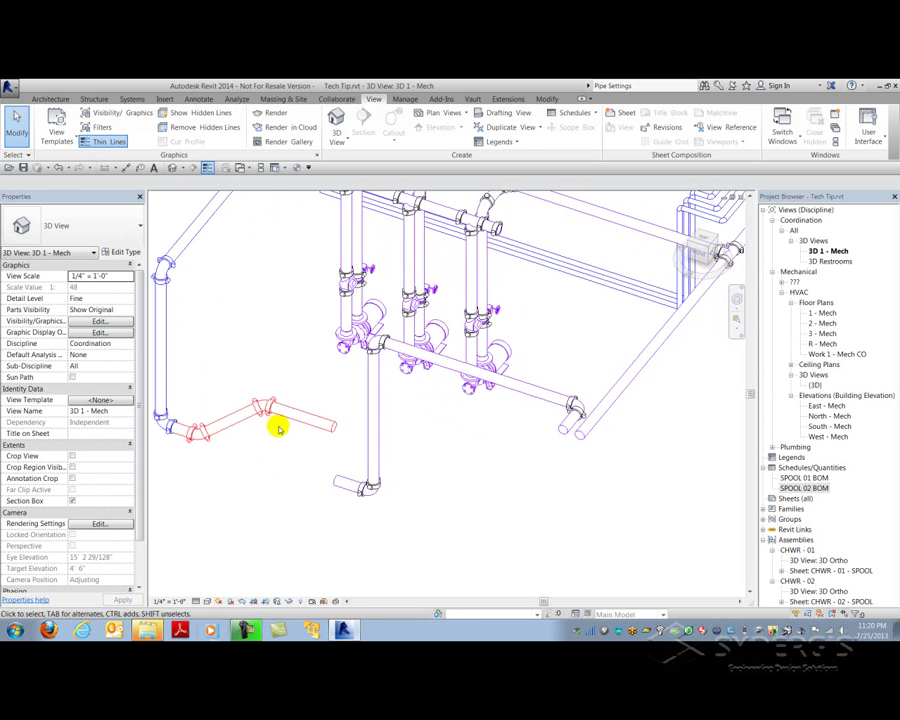
Reopen the CHWR - 01 spool sheet and tile it beside the 3D 1 - Mech view, closing the Spool Tag family window
double_click(826, 570)
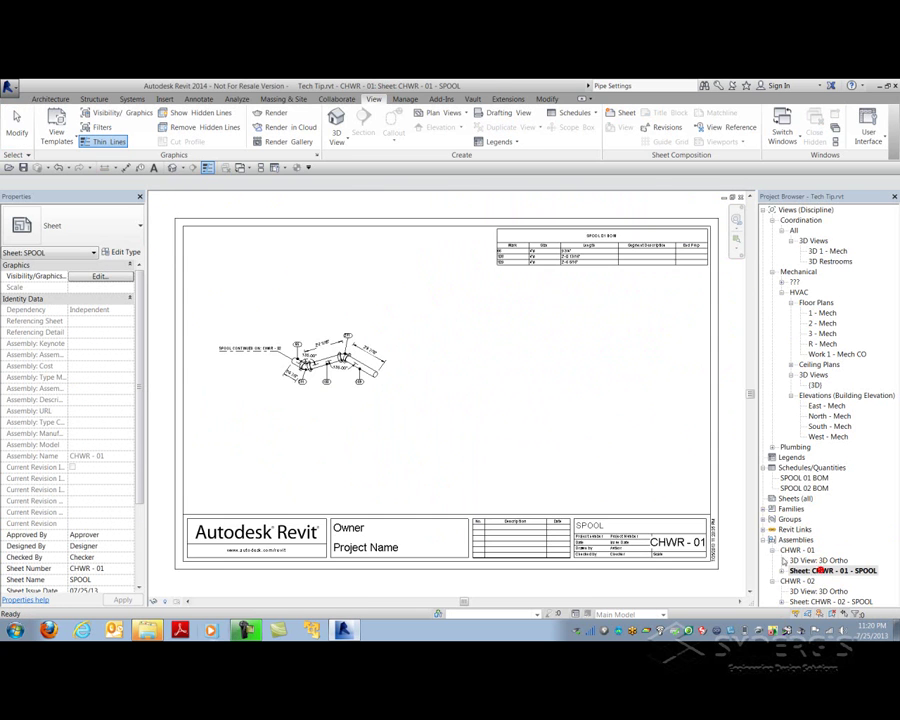
left_click(259, 168)
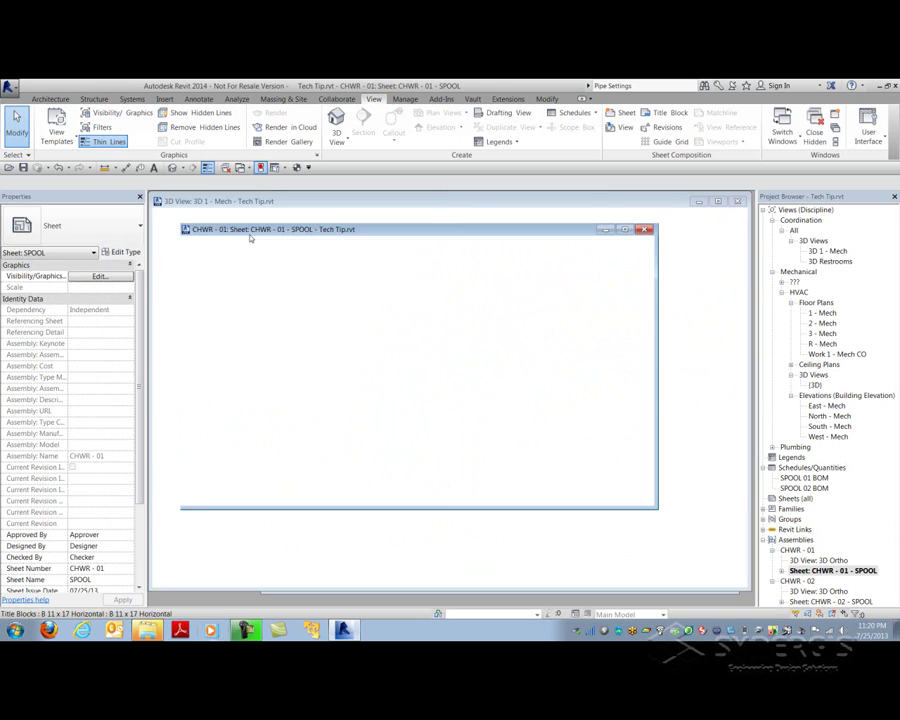
left_click(740, 201)
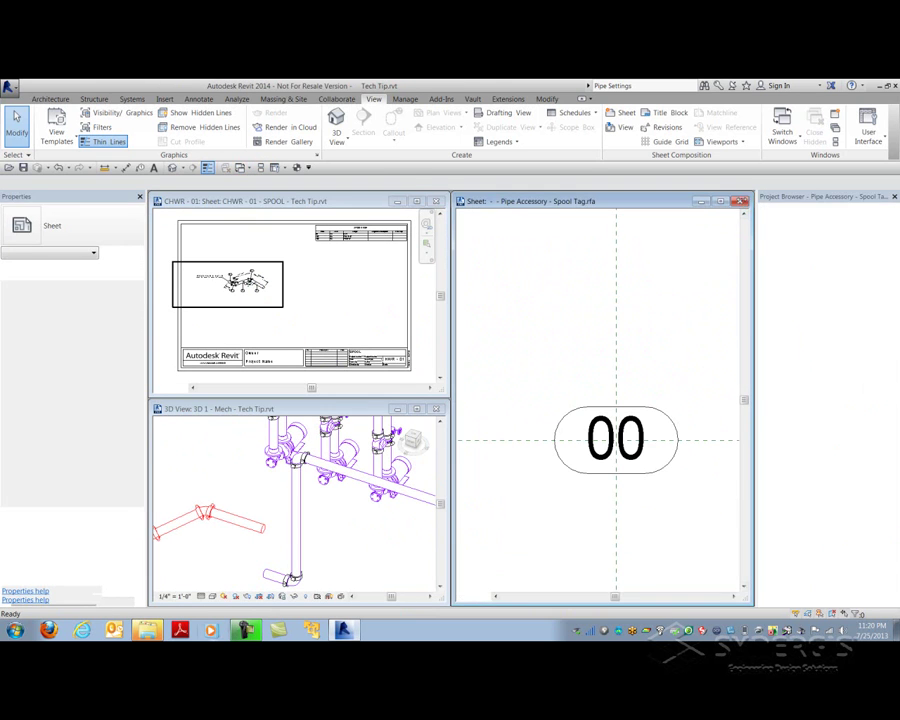
left_click(259, 168)
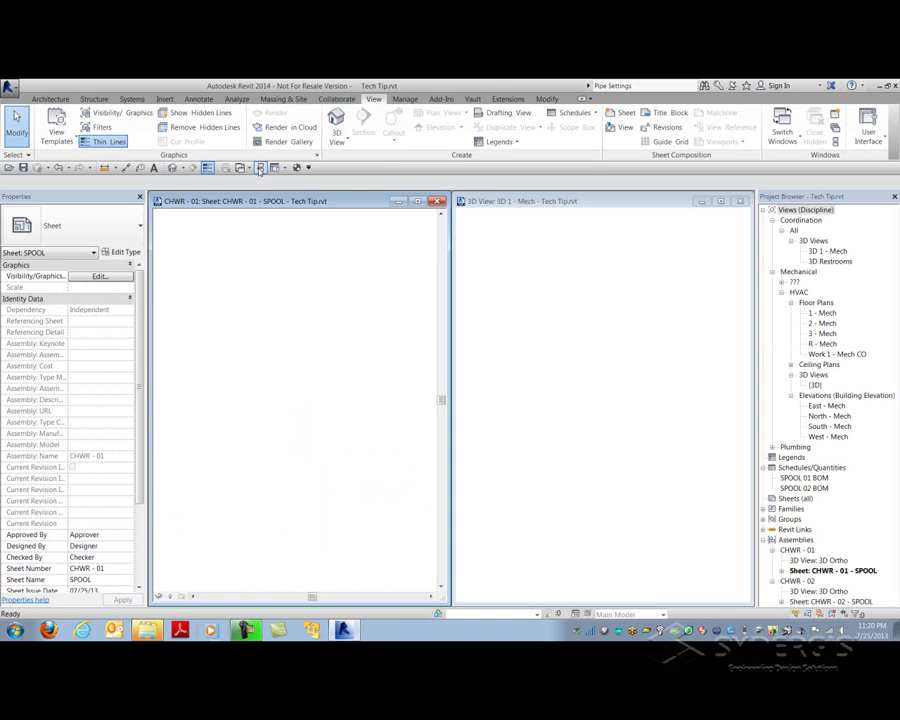
left_click(279, 273)
scroll(240, 265, "up", 6)
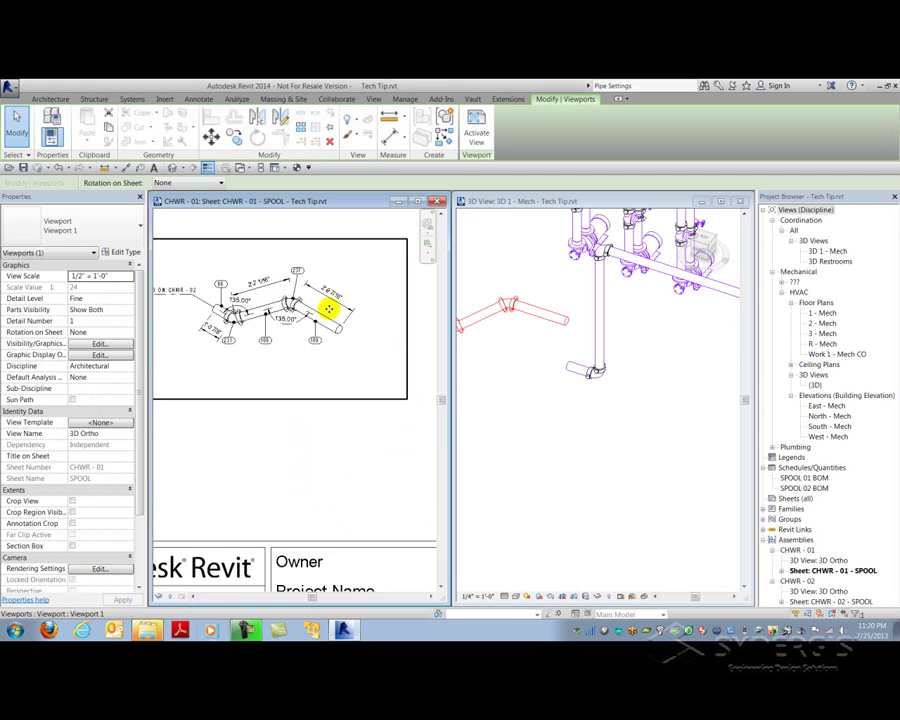
Stretch the free end pipe of the CHWR - 01 spool in the 3D 1 - Mech view to about 3'-3 7/8" long
middle_click_drag(343, 333, 327, 342)
left_click(504, 400)
middle_click_drag(491, 360, 601, 458)
scroll(600, 420, "up", 4)
middle_click_drag(570, 412, 622, 388, "shift")
left_click(622, 388)
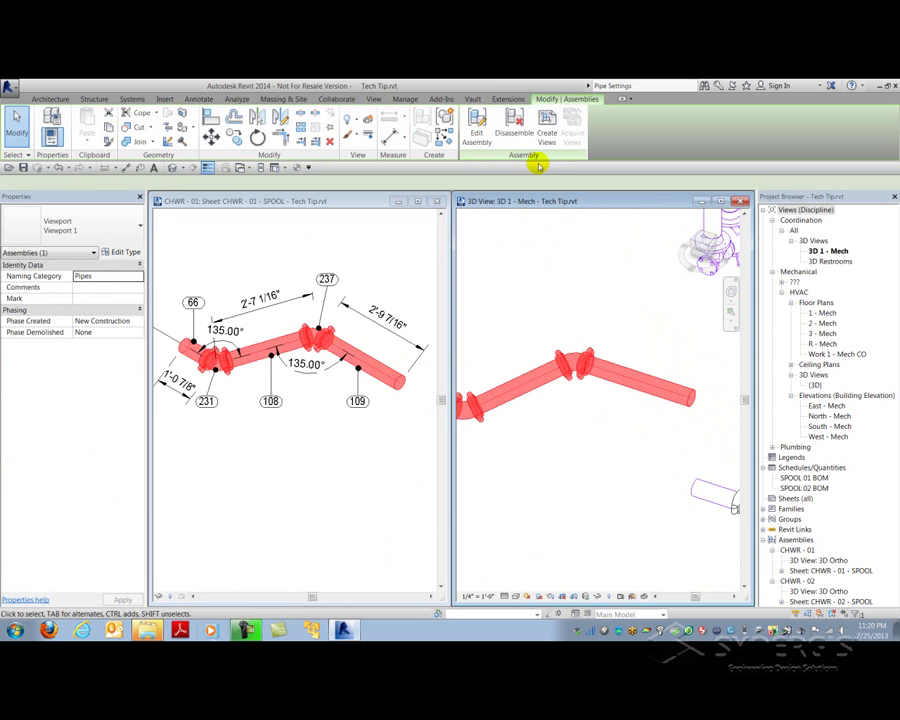
left_click(692, 398)
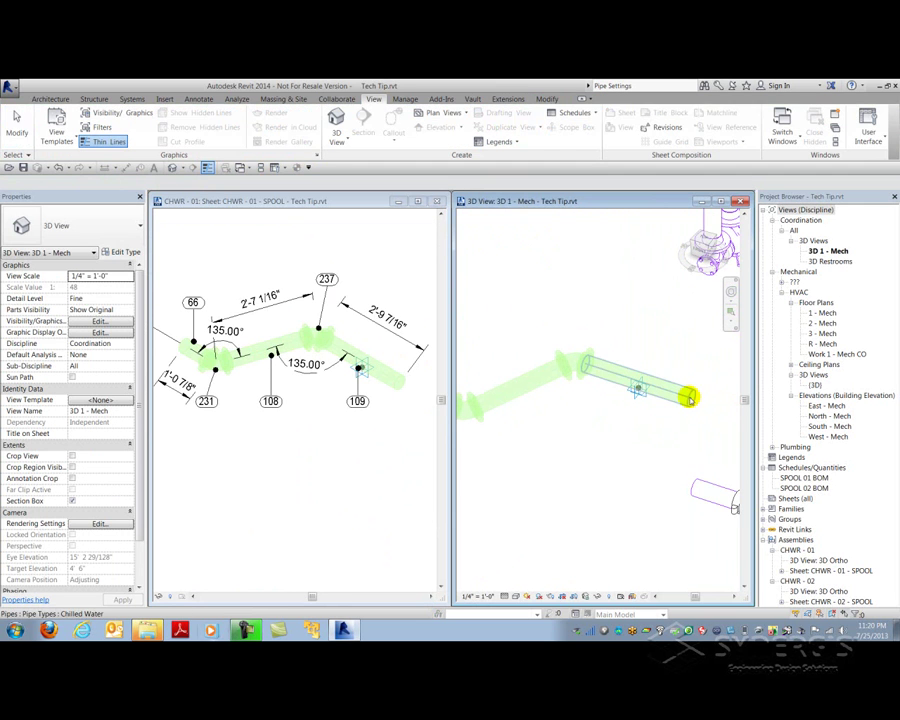
left_click_drag(692, 398, 725, 406)
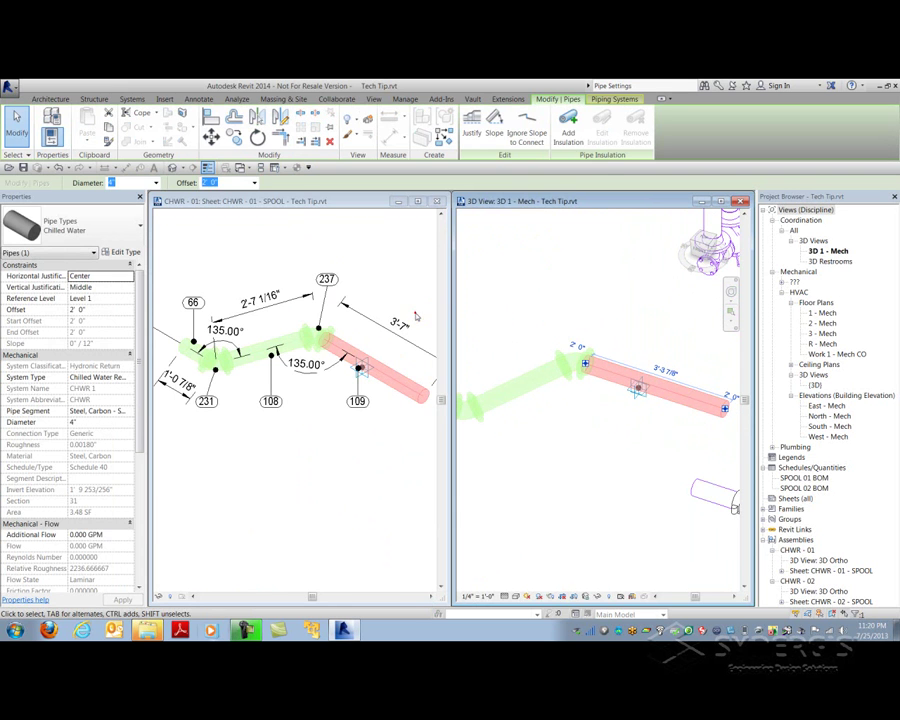
Examine the end pipe's dimension and the pipe lengths in the SPOOL 01 BOM schedule on the CHWR - 01 sheet
left_click(395, 365)
middle_click_drag(395, 361, 301, 355)
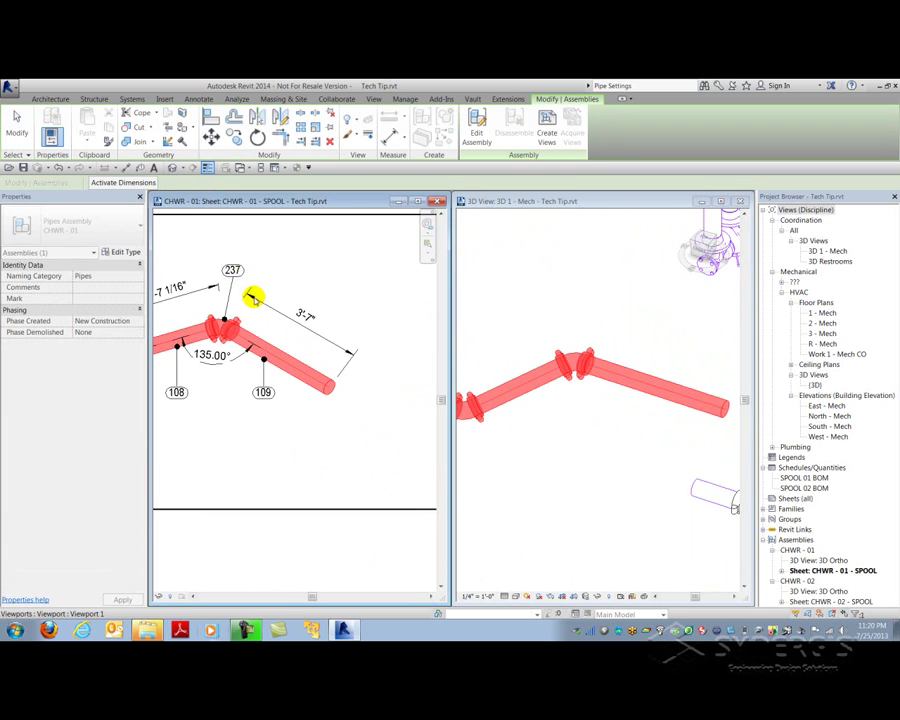
left_click(284, 424)
mouse_move(282, 422)
middle_mouse_down()
mouse_move(341, 424)
mouse_move(293, 423)
middle_mouse_up()
scroll(338, 420, "down", 1)
scroll(330, 405, "down", 3)
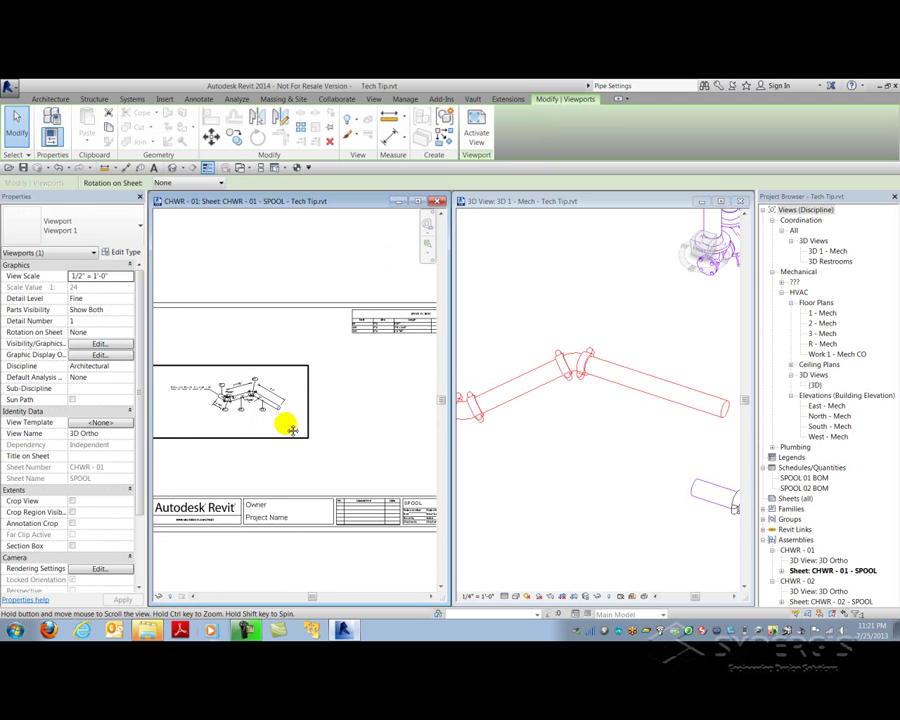
scroll(314, 344, "up", 4)
scroll(231, 422, "down", 1)
middle_click_drag(231, 422, 175, 458)
scroll(241, 468, "up", 4)
scroll(267, 418, "up", 1)
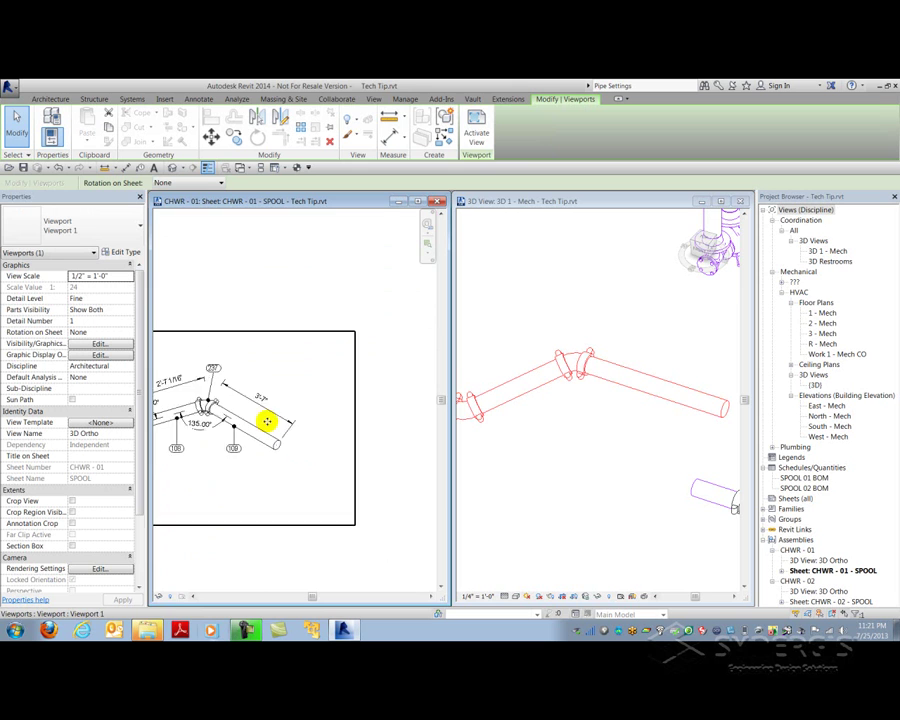
scroll(313, 382, "down", 4)
scroll(330, 378, "up", 3)
scroll(330, 378, "up", 1)
middle_click_drag(279, 408, 258, 404)
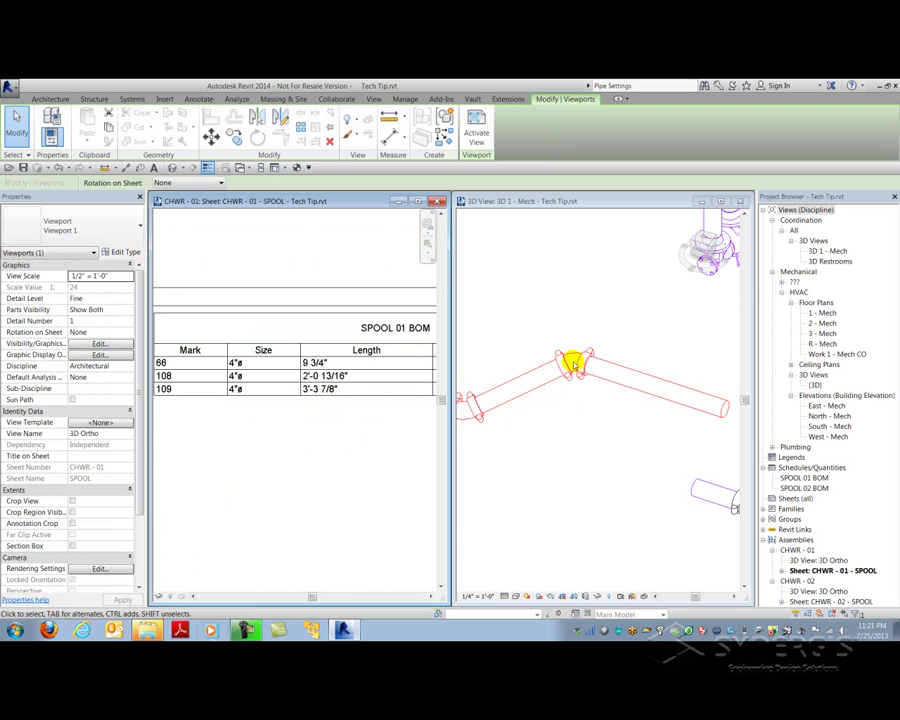
Create the pipe assembly CHWR - 03 from the upper header pipe between the elbow and the first tee in the 3D 1 - Mech view
left_click(578, 410)
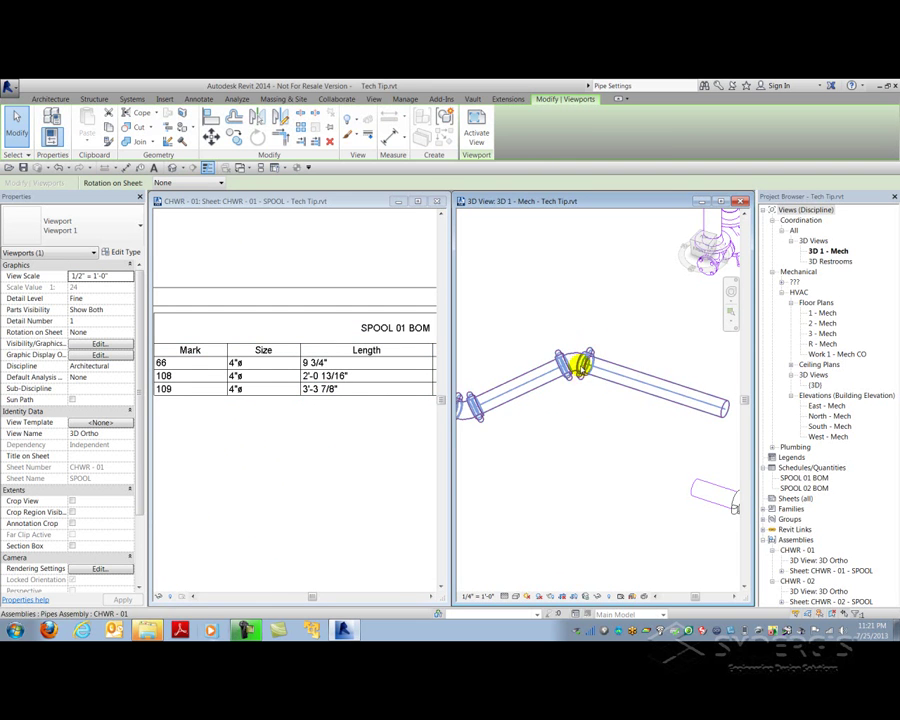
scroll(573, 401, "down", 3)
middle_click_drag(573, 401, 543, 459, "shift")
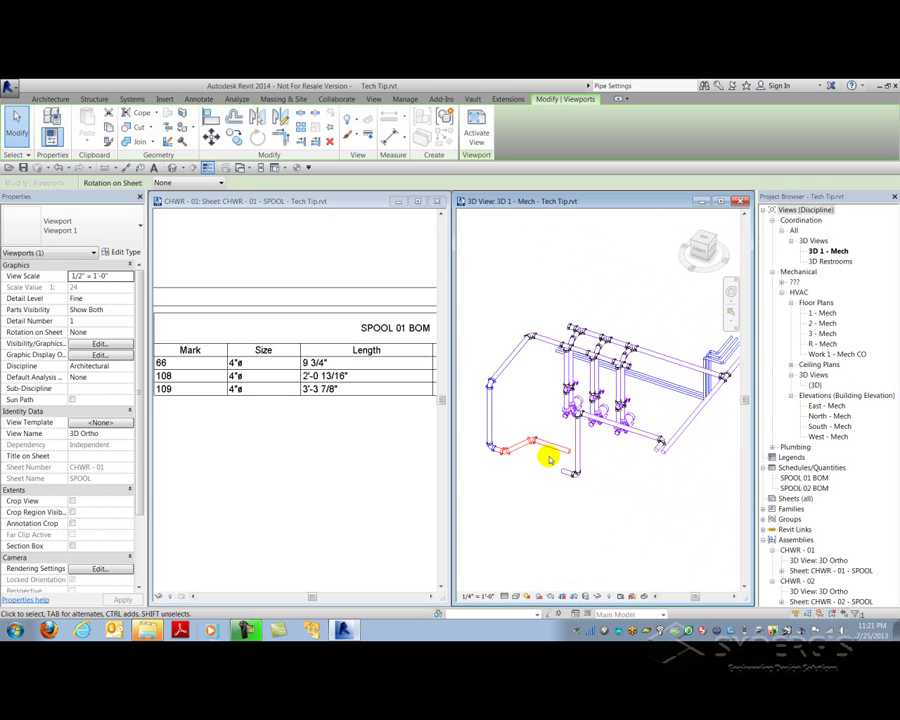
scroll(540, 355, "up", 5)
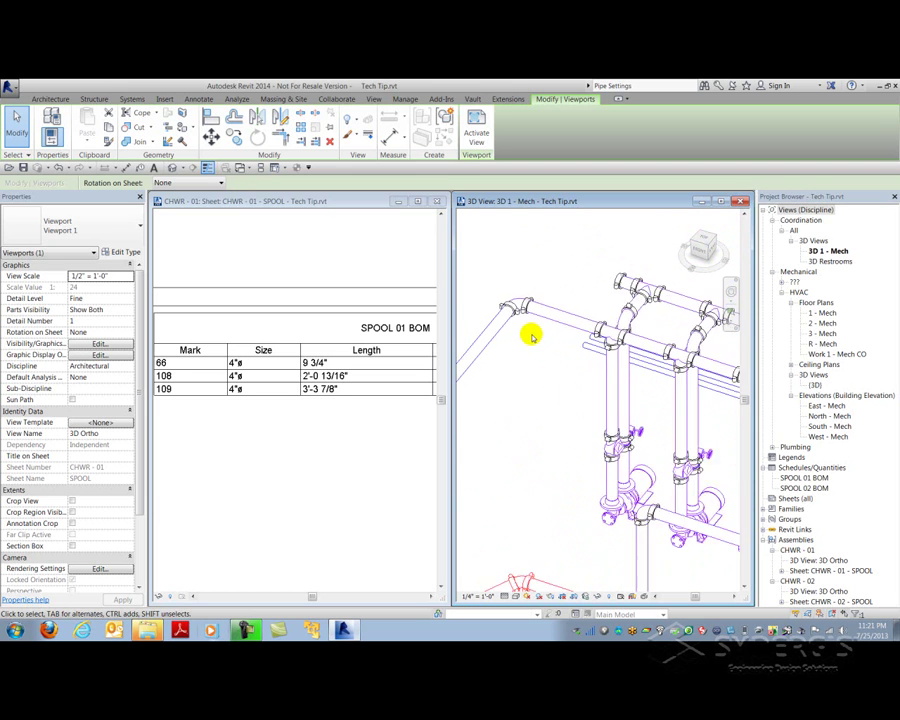
left_click(535, 305)
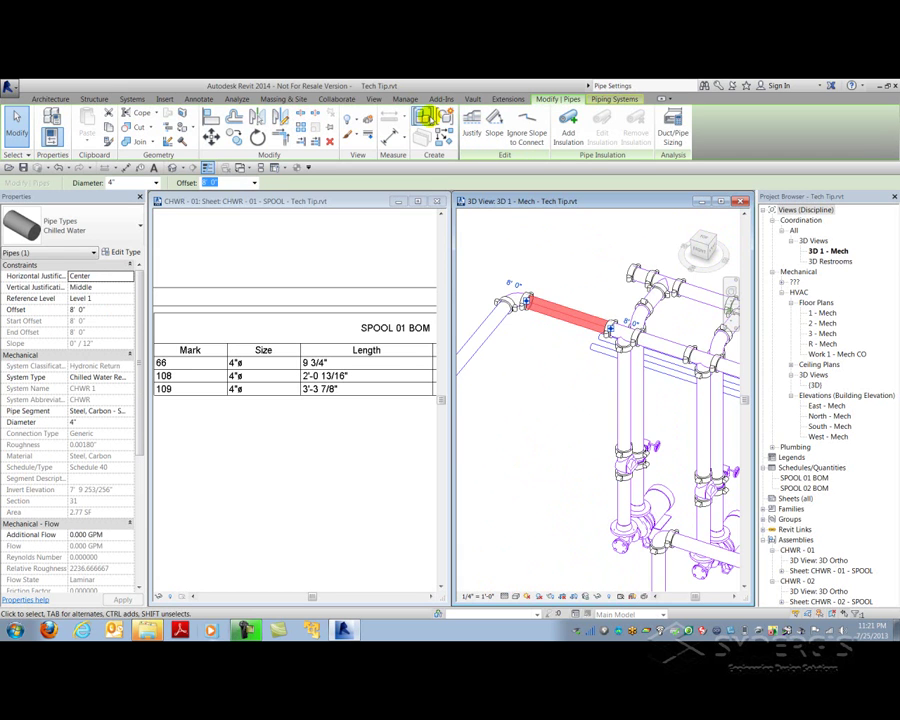
left_click(422, 117)
left_click(410, 378)
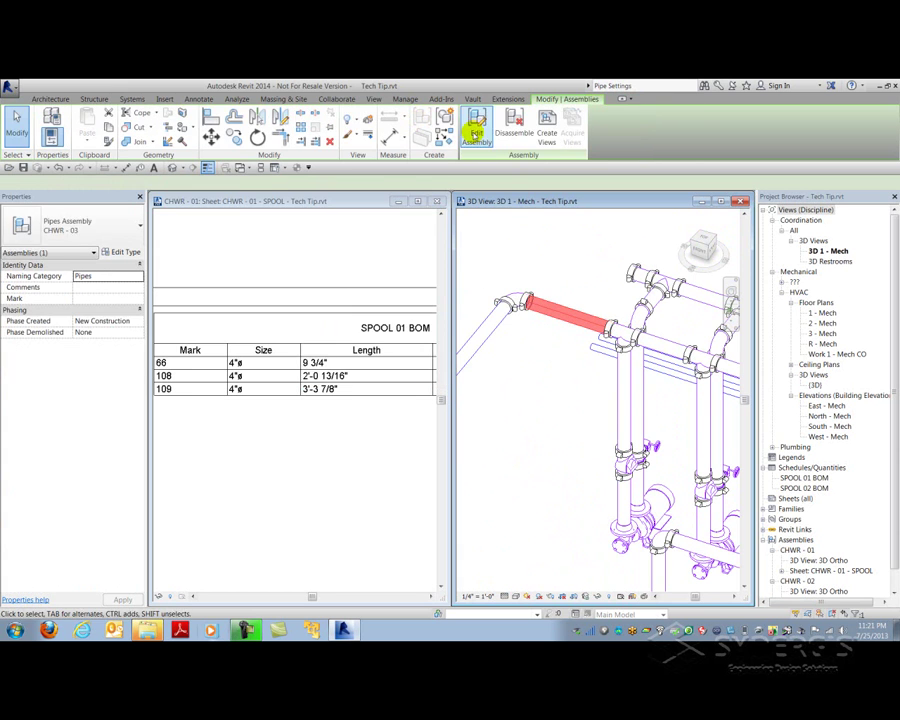
Edit the CHWR - 03 assembly and add the elbow with its couplings and the first tee at the header pipe's ends
key("Escape")
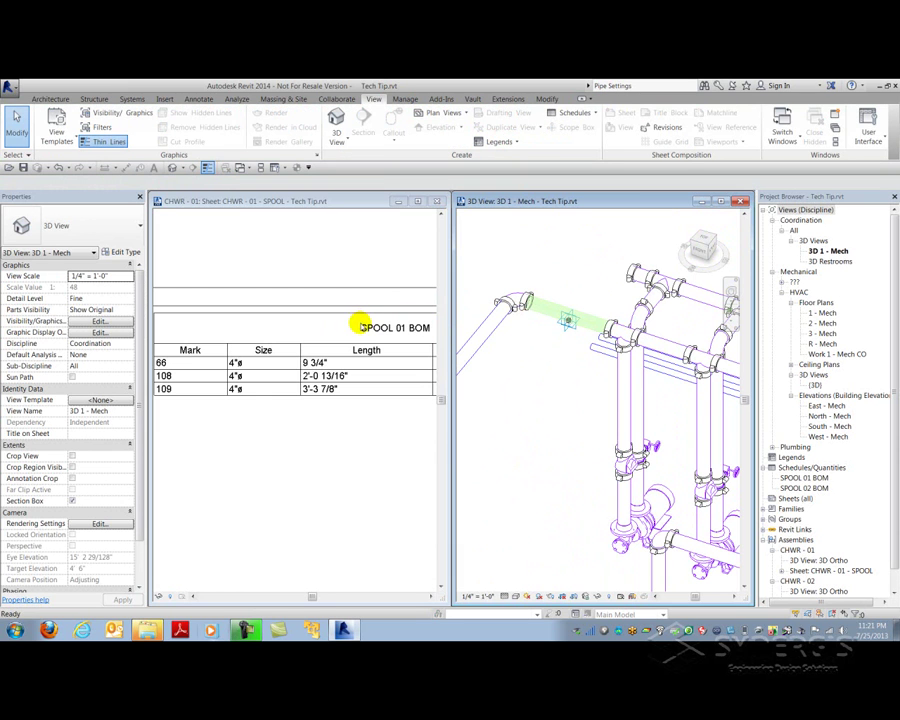
left_click(543, 342)
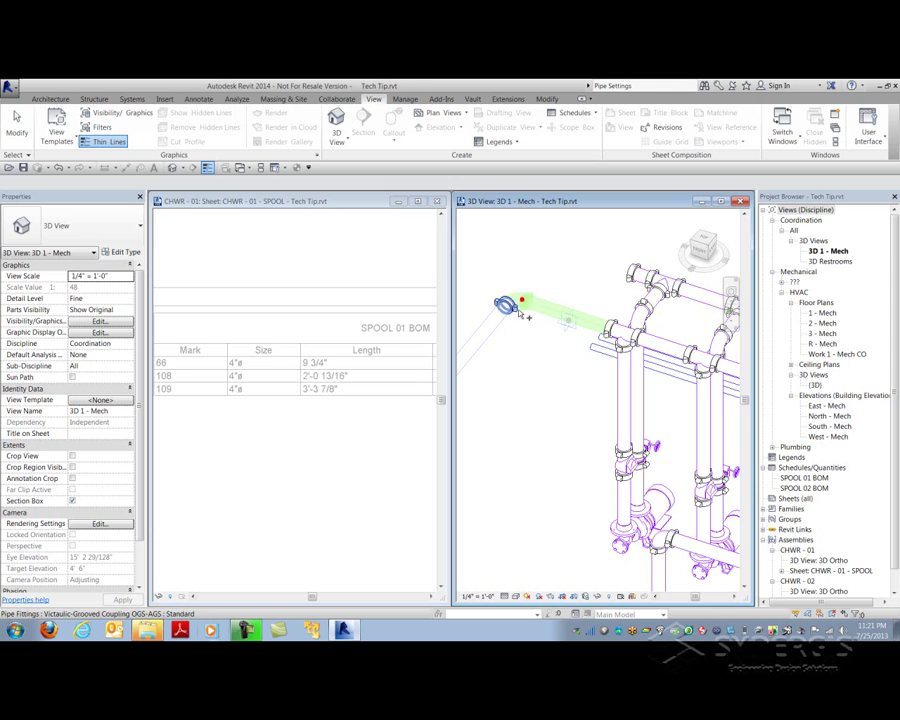
left_click(612, 331)
left_click(608, 330)
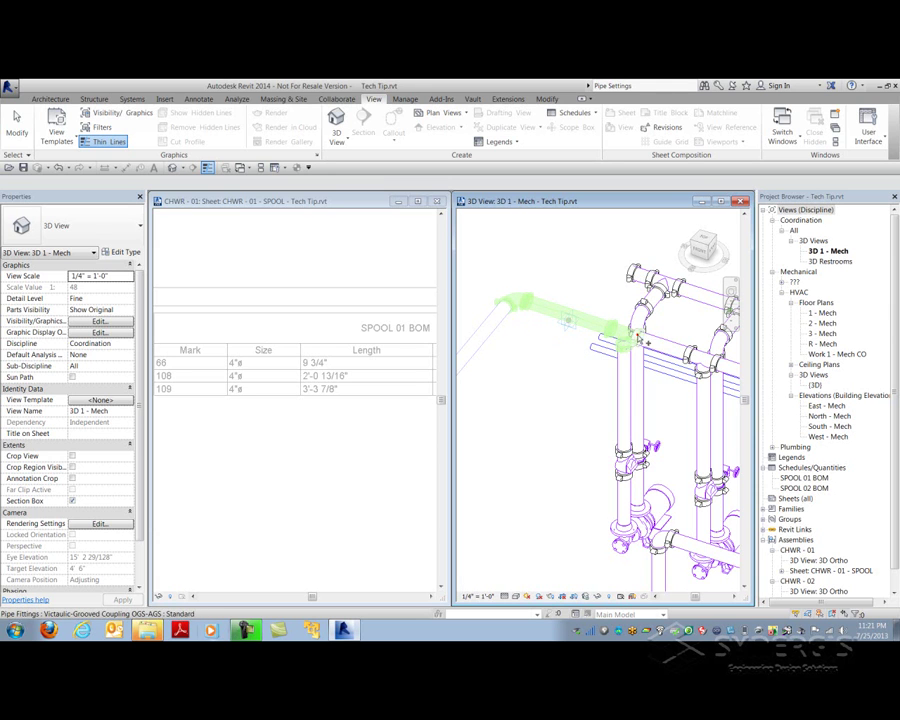
Add the remaining header pipes, couplings and tees up to the end cap to the CHWR - 03 assembly and finish editing it
middle_click_drag(692, 356, 505, 338)
left_click(518, 331)
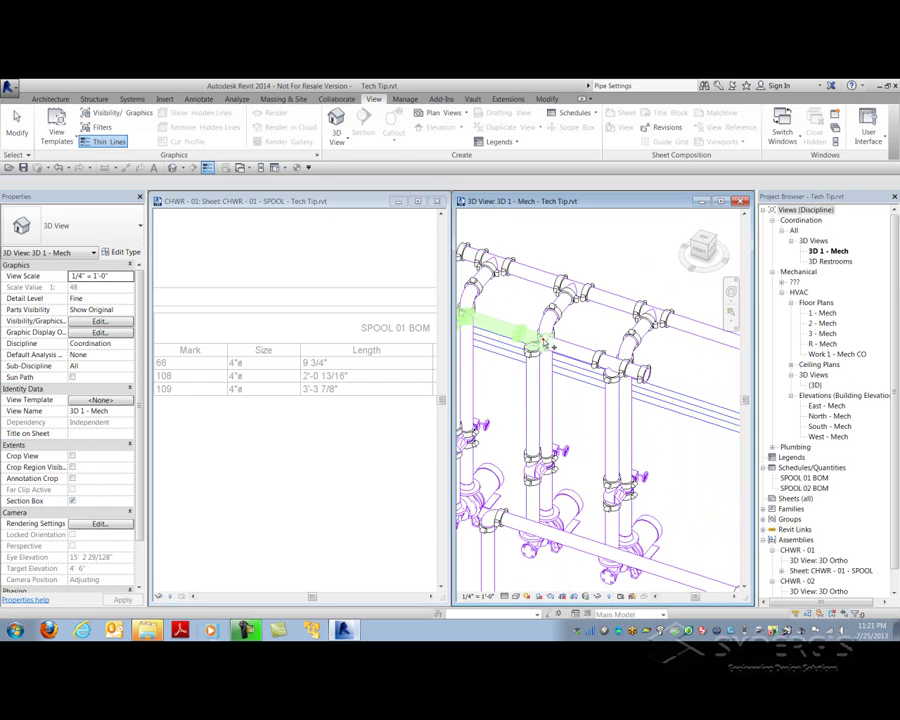
left_click(545, 343)
left_click(573, 356)
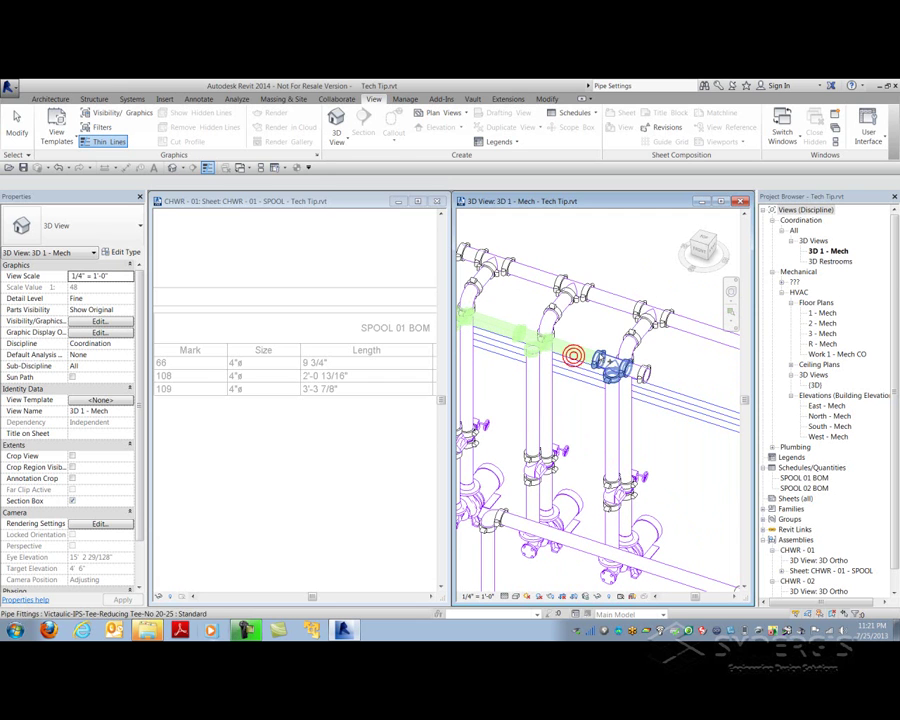
left_click(603, 356)
left_click(608, 377)
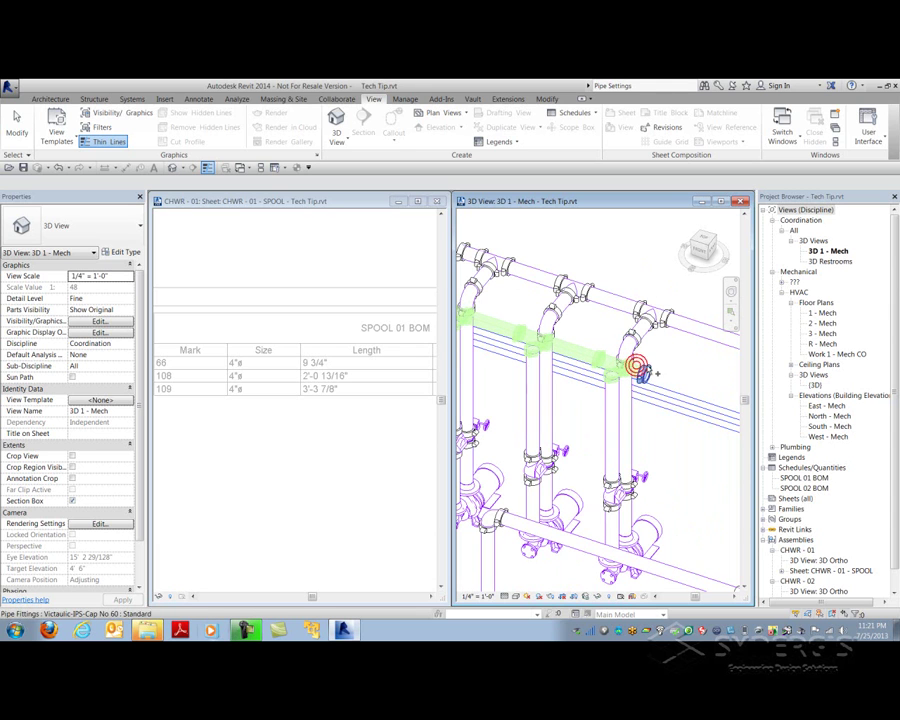
left_click(421, 318)
left_click(518, 368)
scroll(563, 410, "up", 3)
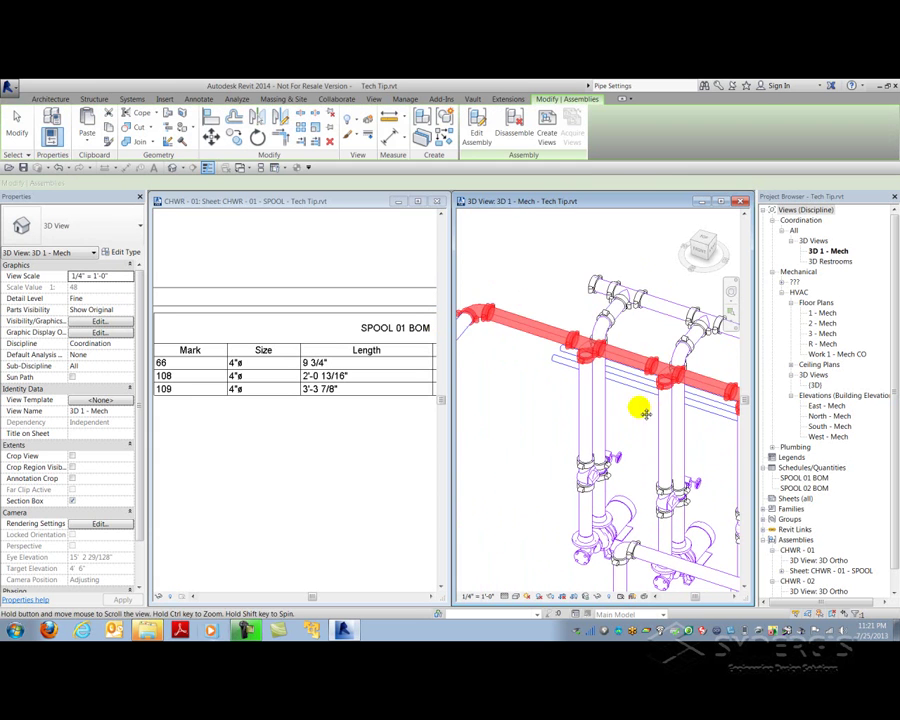